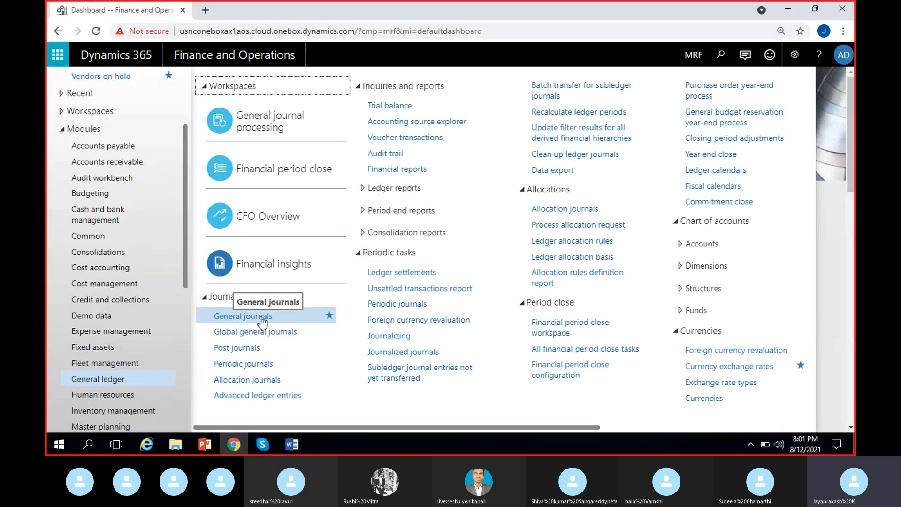
Open General journals and create a new journal using the GenJournal journal name.
left_click(262, 317)
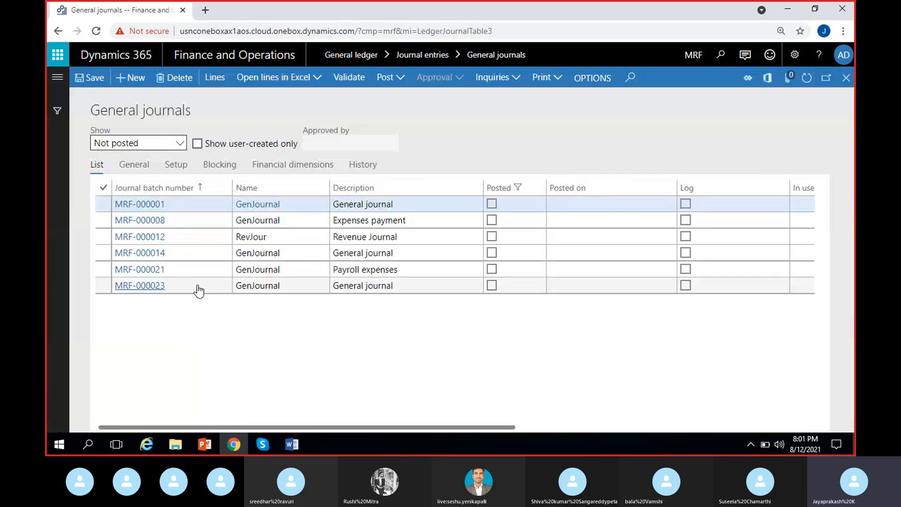
left_click(135, 78)
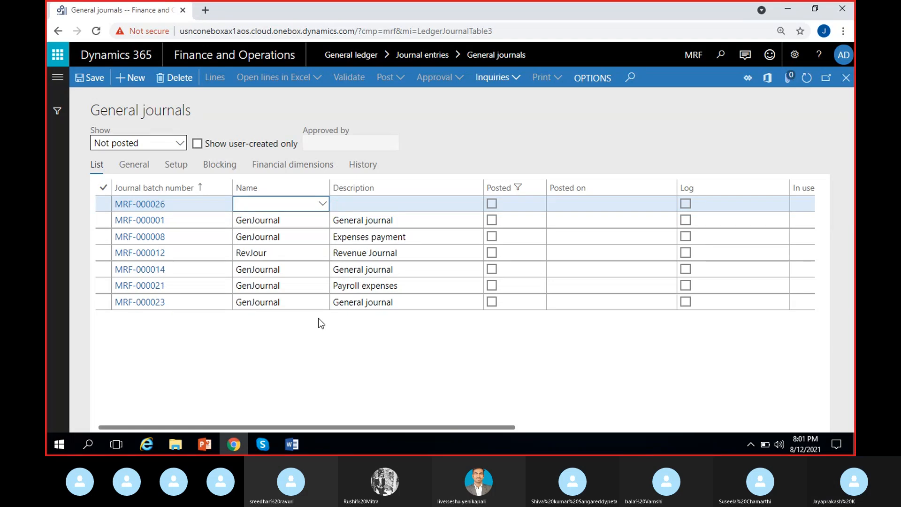
left_click(324, 205)
left_click(324, 205)
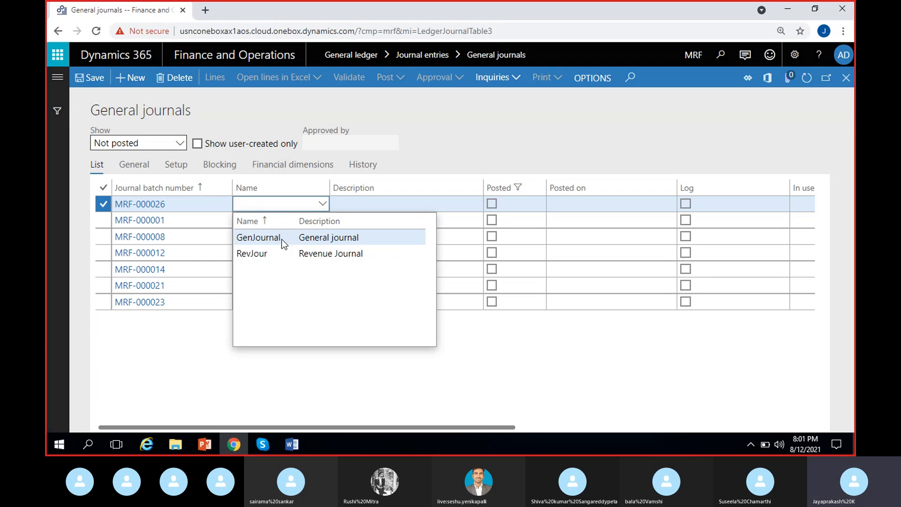
left_click(281, 239)
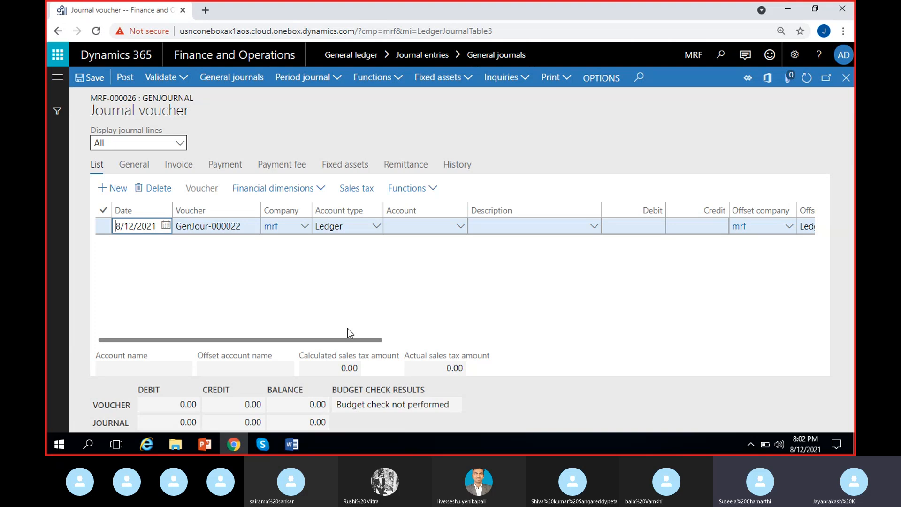
Set the voucher line's ledger account to 500001, Salary expenses, leaving location and department blank.
left_click(412, 227)
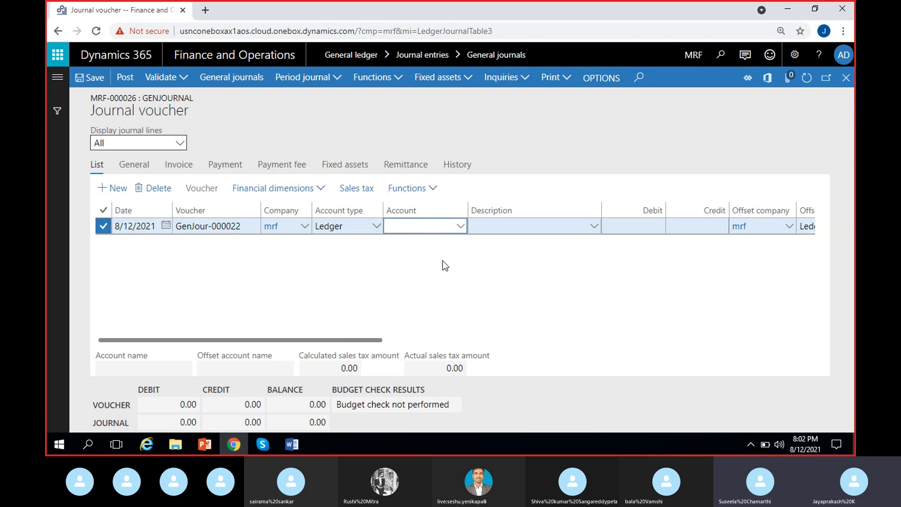
left_click(462, 231)
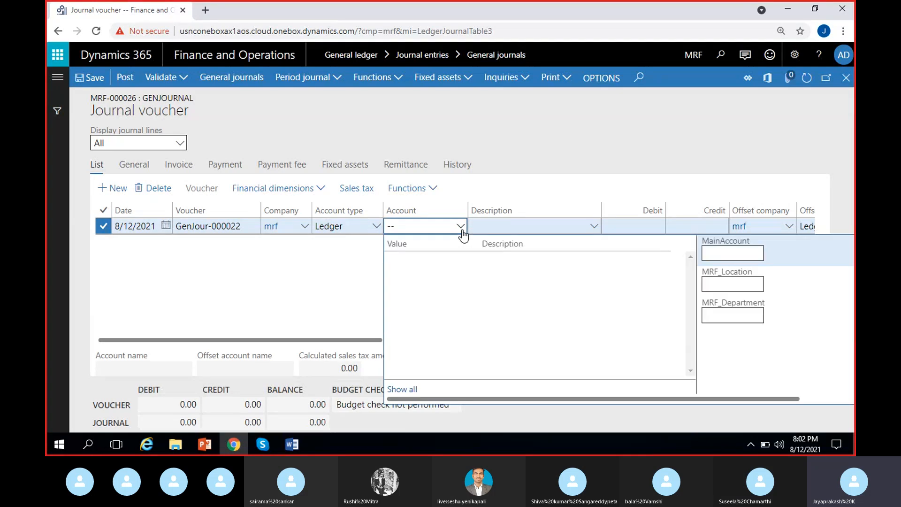
type("sala")
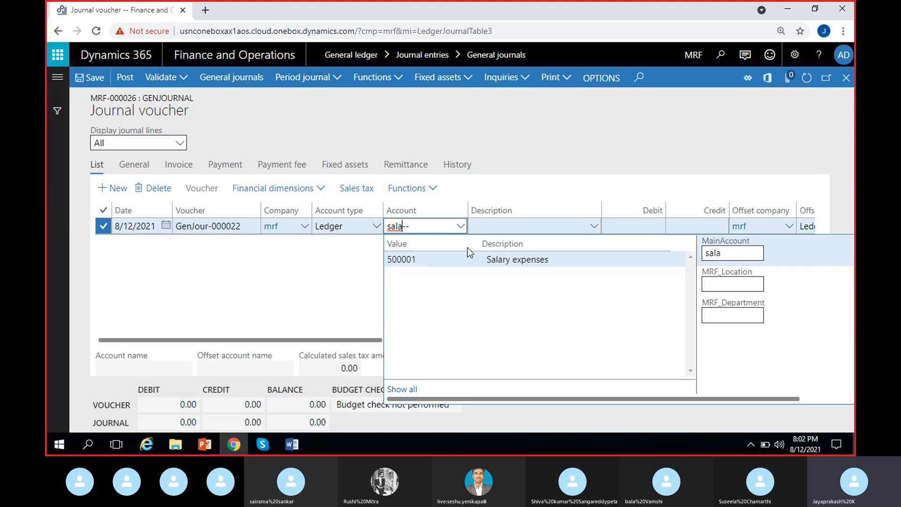
left_click(481, 266)
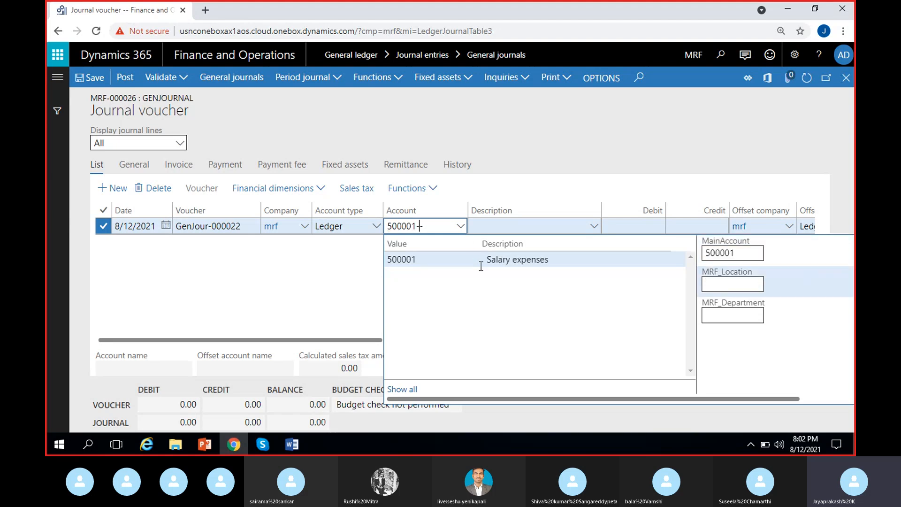
left_click(288, 301)
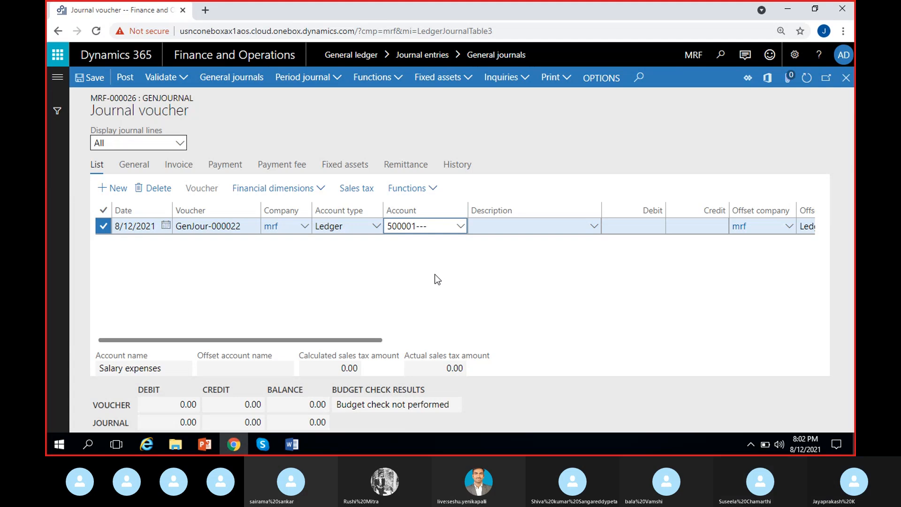
Enter a debit of 500,000.00 on the salary line and set its offset account to 100000, Cash.
left_click(637, 230)
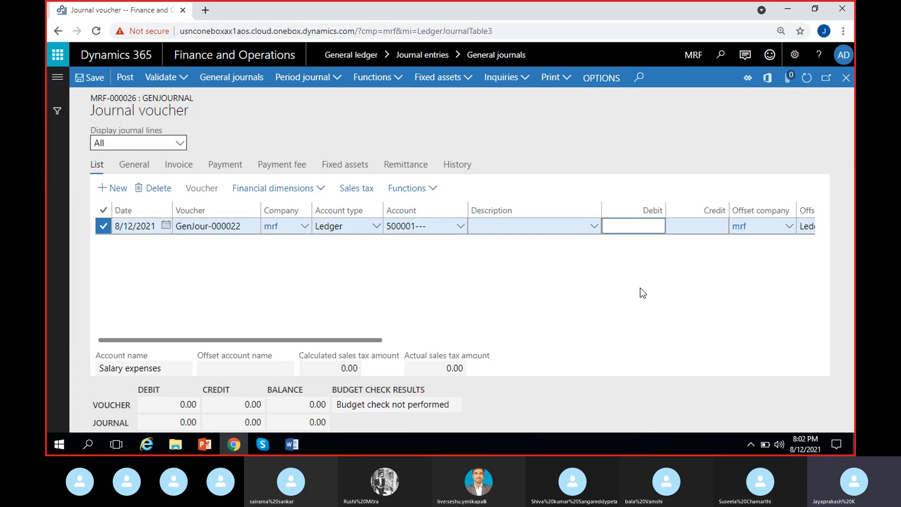
type("1")
key("BackSpace")
type("5000000.00")
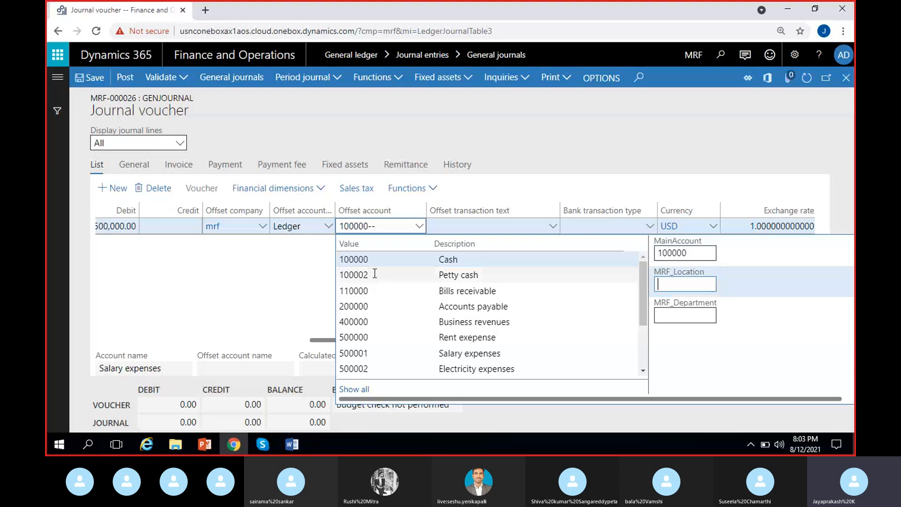
left_click(257, 279)
Narrow the Description column in the voucher lines grid.
left_click_drag(443, 339, 255, 339)
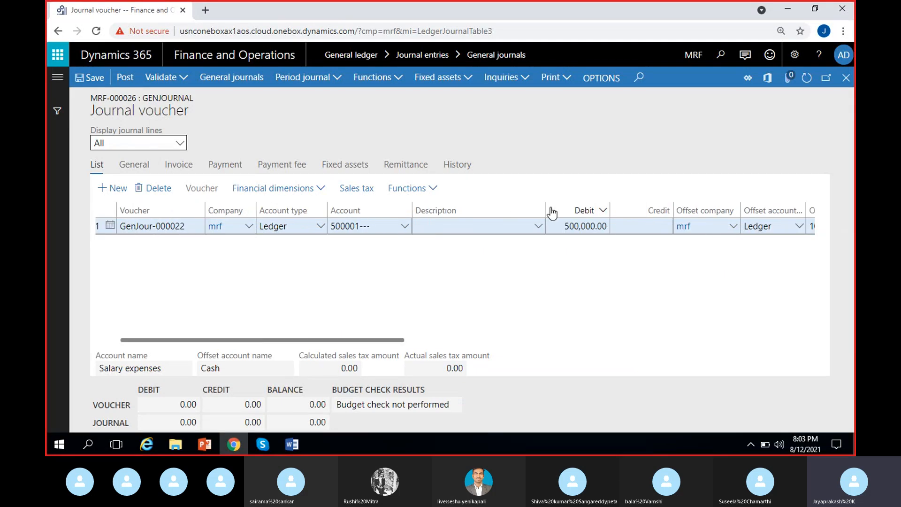
left_click_drag(552, 213, 477, 206)
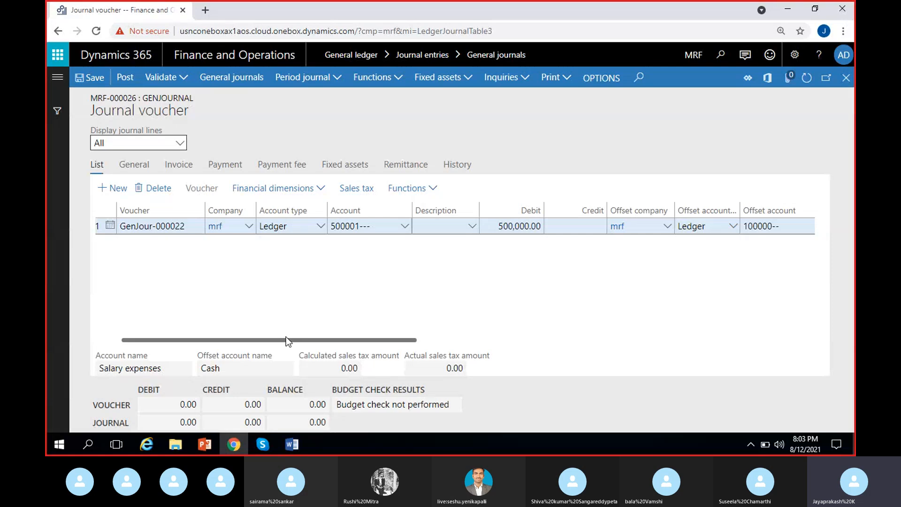
left_click_drag(286, 339, 212, 340)
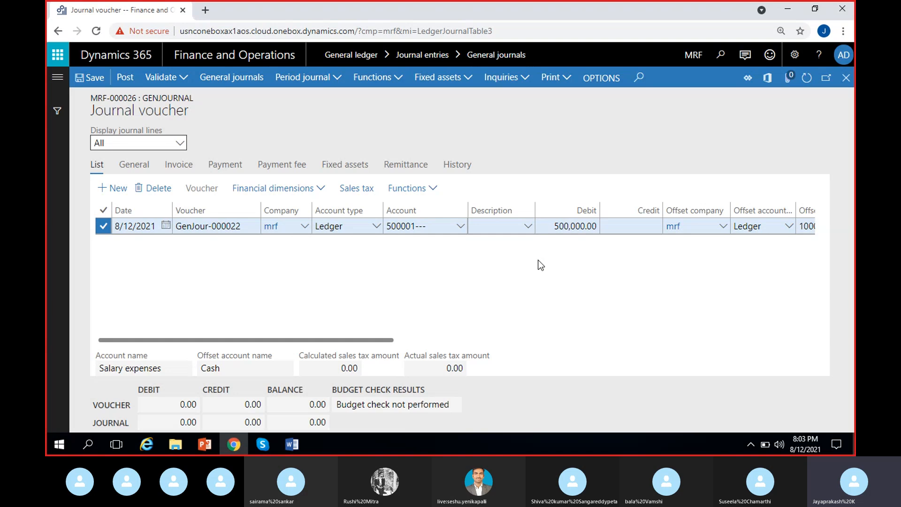
Examine the salary voucher line's account, debit amount and offset account across the grid.
scroll(546, 265, "right", 2)
scroll(554, 270, "left", 2)
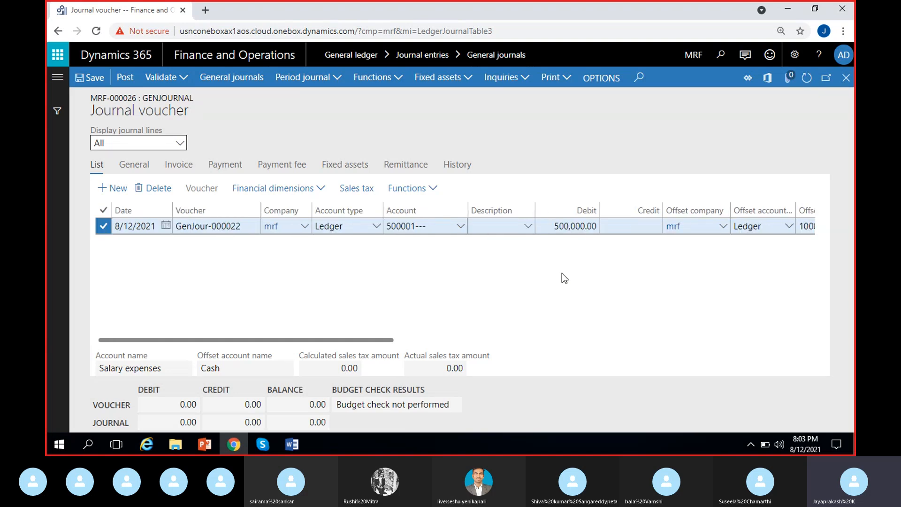
scroll(570, 267, "right", 2)
scroll(558, 275, "left", 2)
scroll(461, 283, "right", 3)
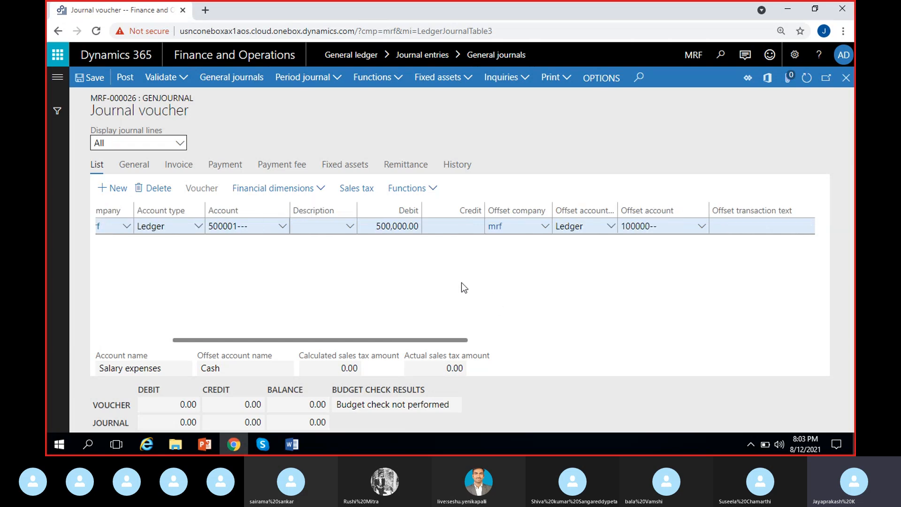
scroll(413, 291, "right", 1)
scroll(381, 289, "left", 3)
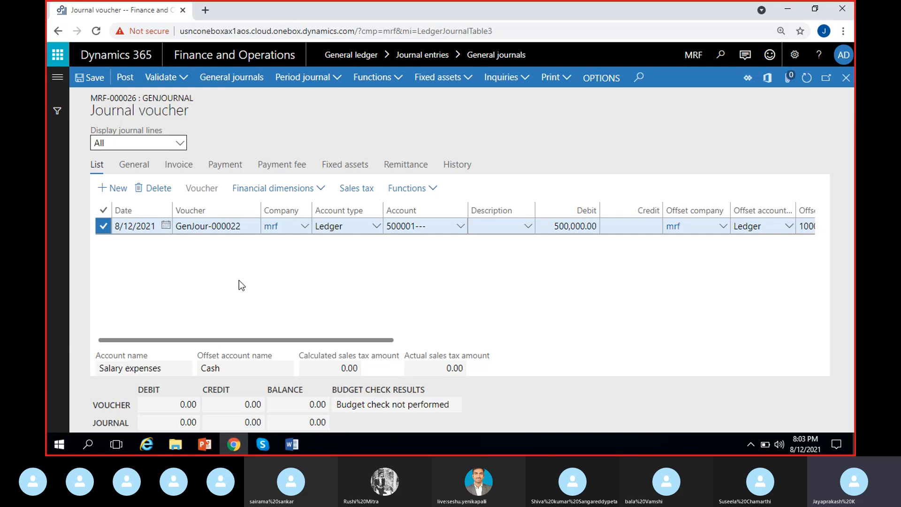
Save and post the salary journal, and return to the General journals list.
left_click(86, 81)
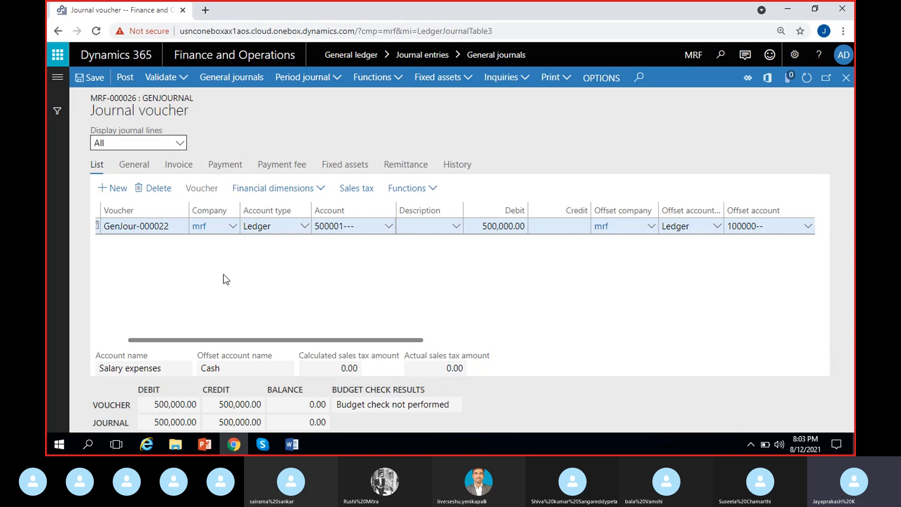
left_click(171, 80)
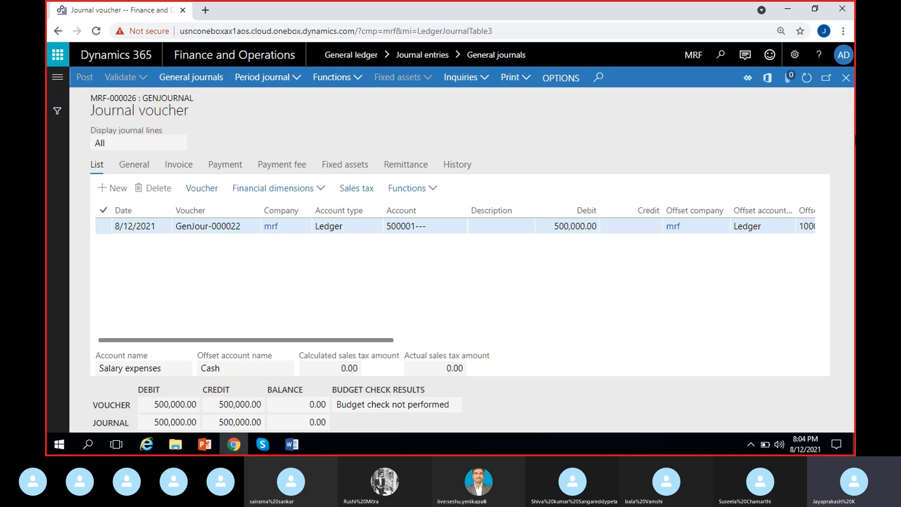
left_click(847, 79)
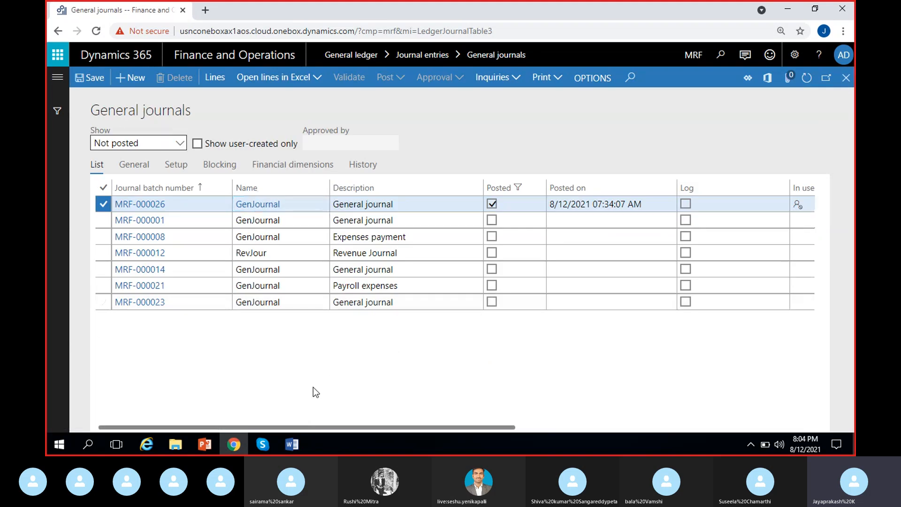
Switch to the Word notes and review the allocation procedure, highlighting the "Ledger allocation rule" item.
left_click(292, 444)
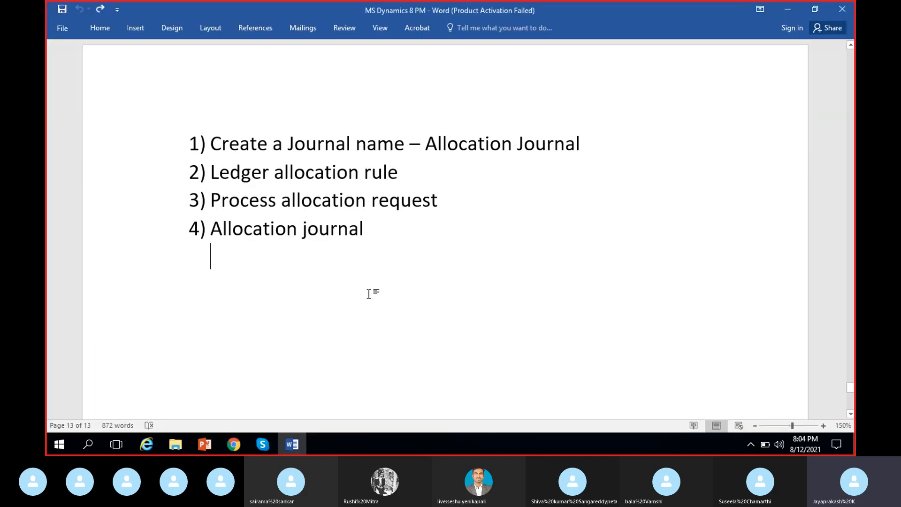
left_click_drag(211, 172, 392, 219)
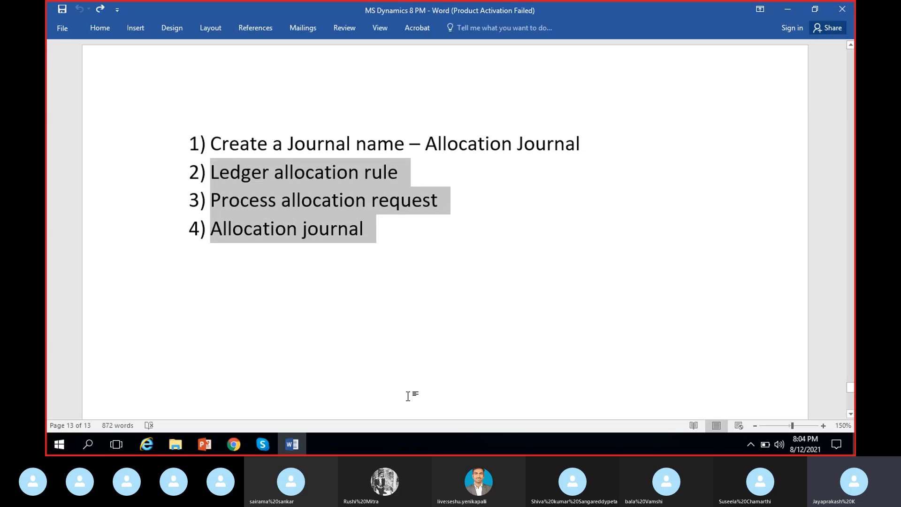
left_click(384, 178)
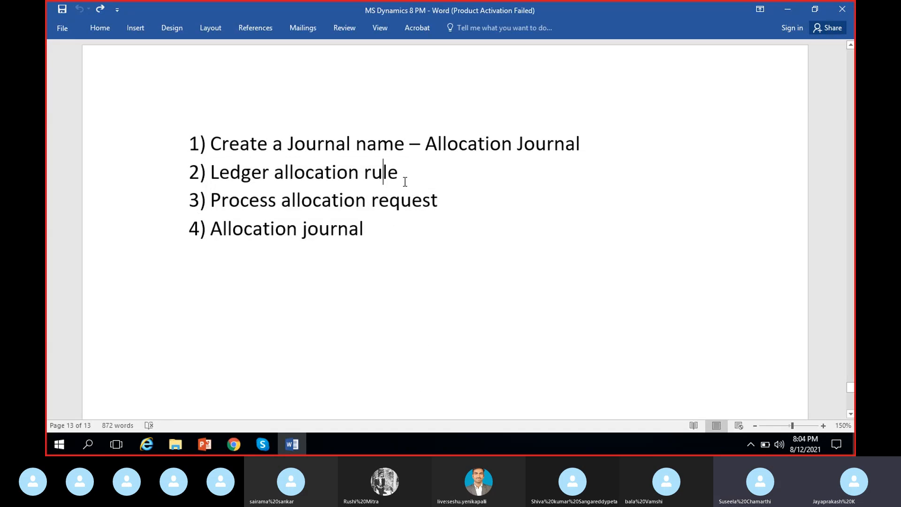
left_click_drag(411, 176, 211, 173)
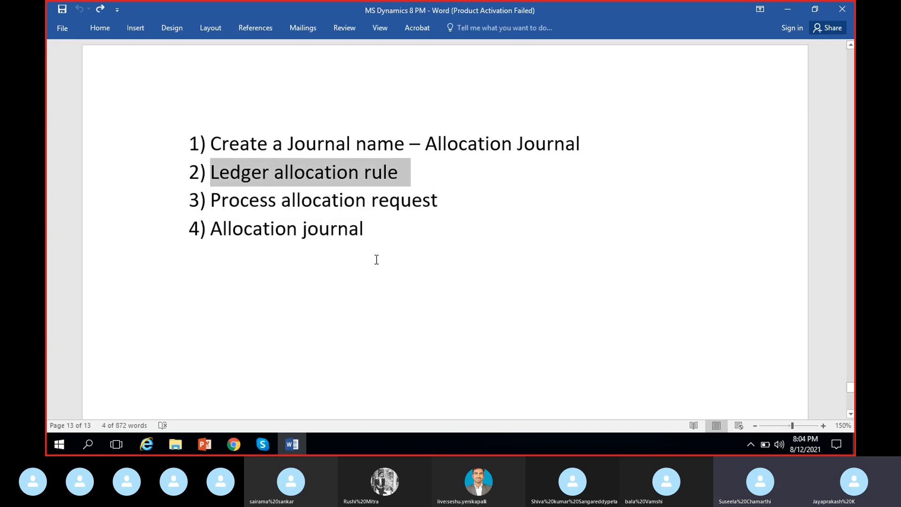
Return to Dynamics 365 in Chrome and open the Ledger allocation rules of the General ledger module.
left_click(226, 441)
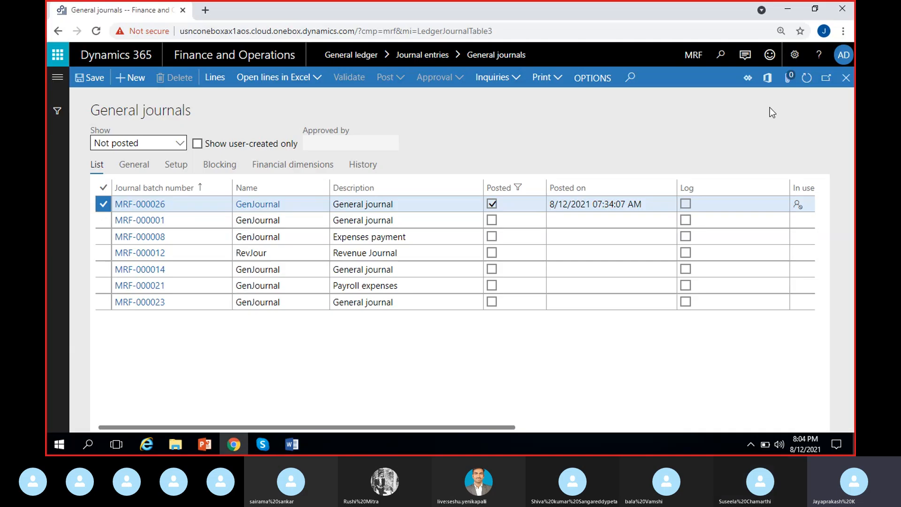
left_click(846, 79)
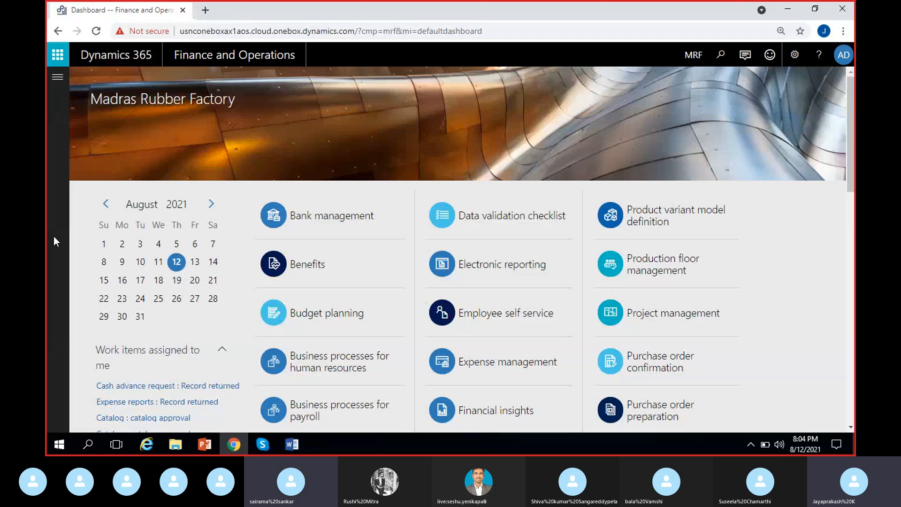
left_click(57, 78)
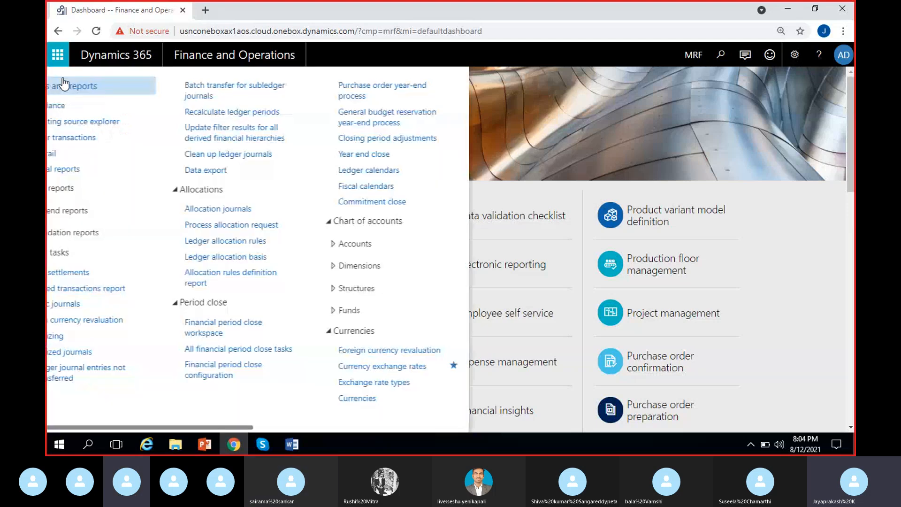
scroll(104, 329, "down", 3)
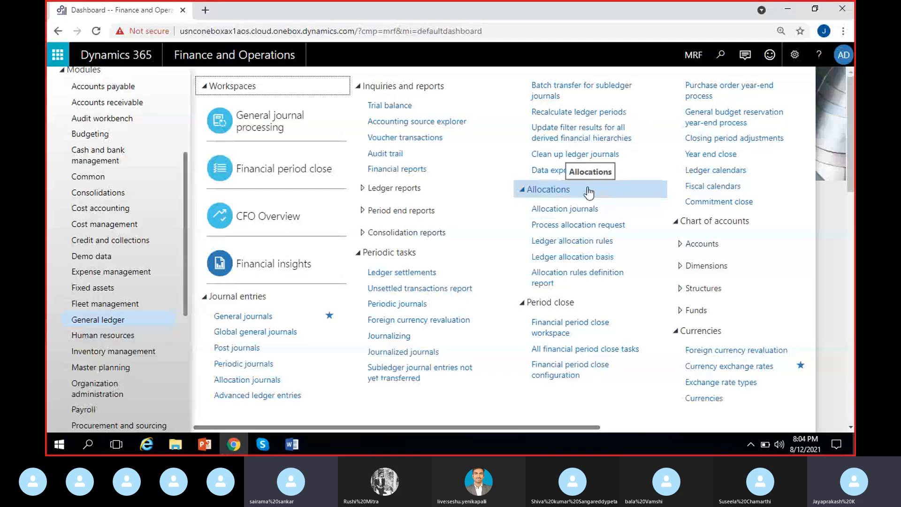
left_click(557, 242)
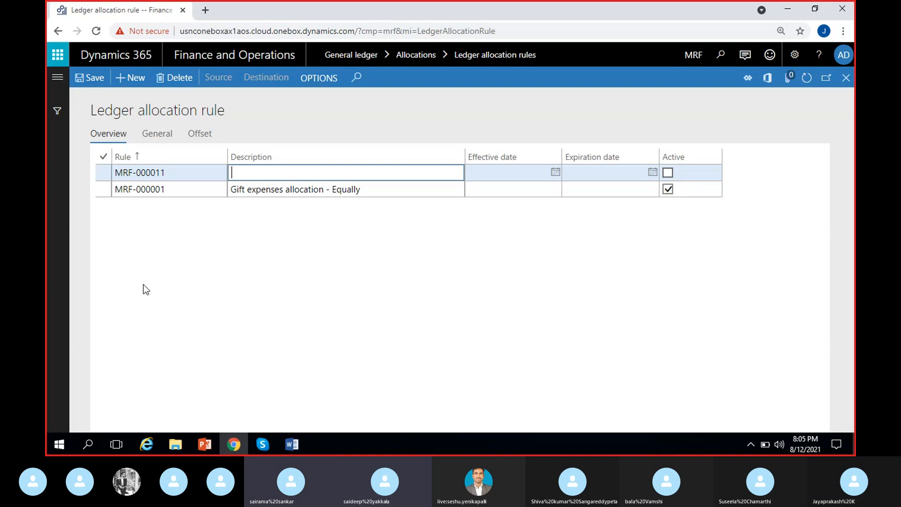
Create a ledger allocation rule described as "Salary expenses allocation - FP" and mark it active.
type("Salary")
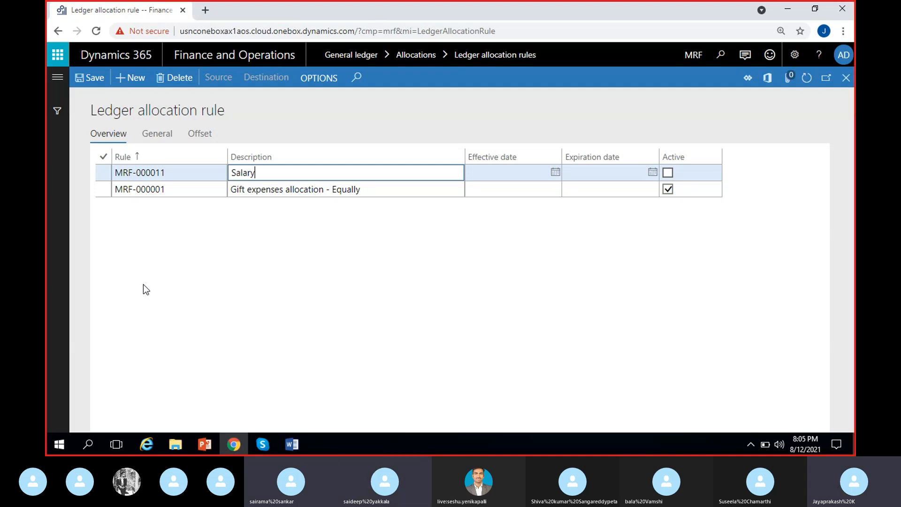
type(" e")
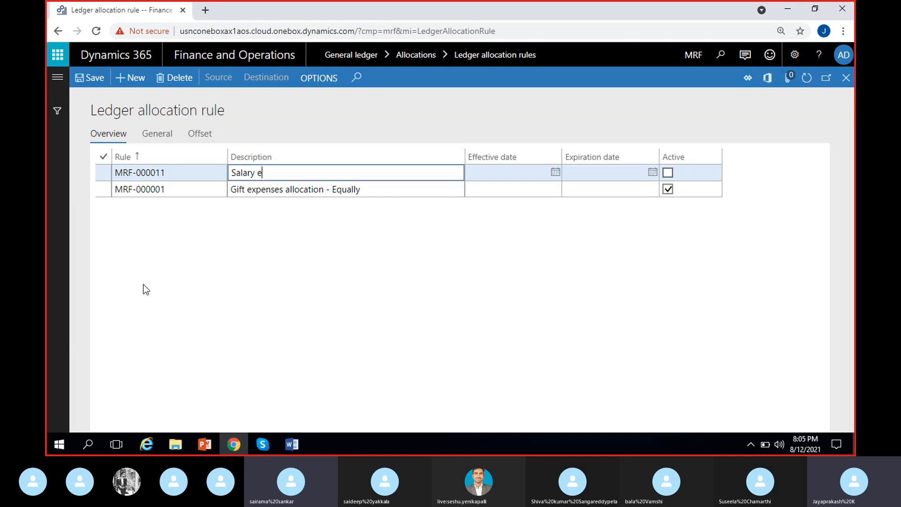
type("x")
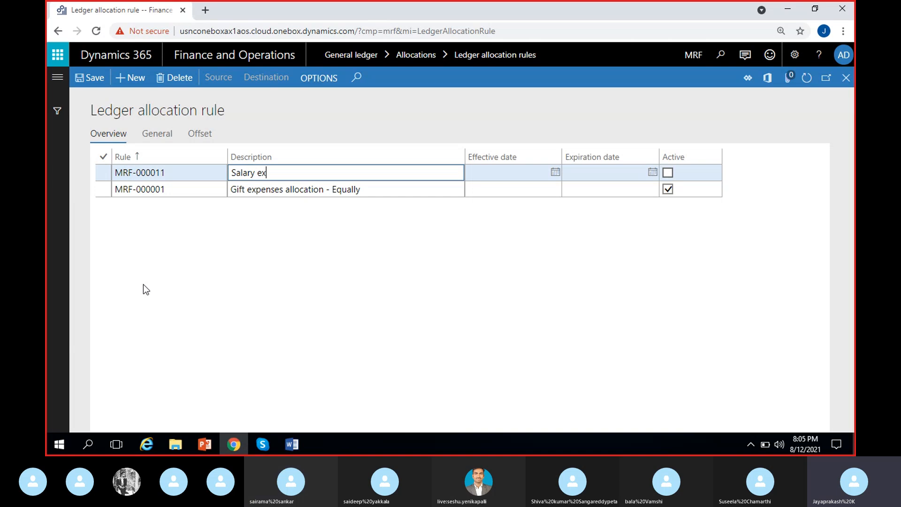
type("penses allocation - FP")
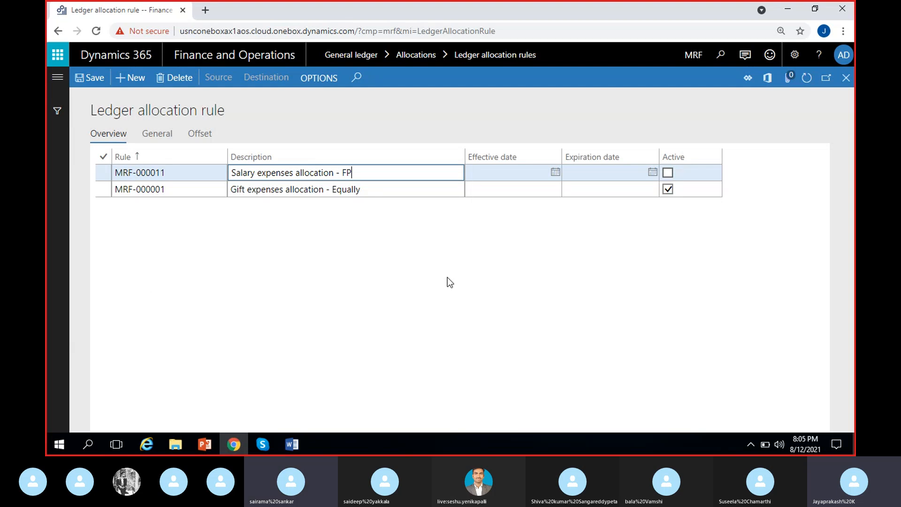
left_click(669, 173)
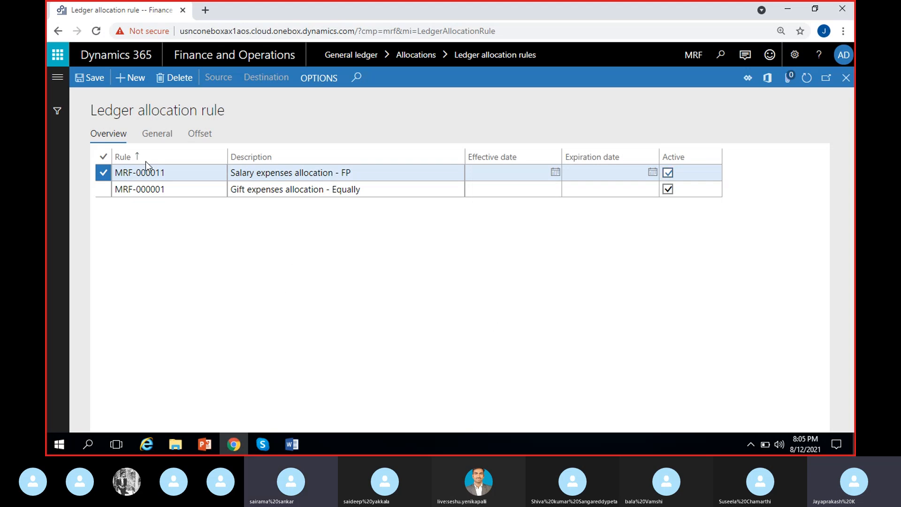
Open the general settings of the salary expenses allocation rule and set its allocation method to Fixed percentage.
left_click(158, 136)
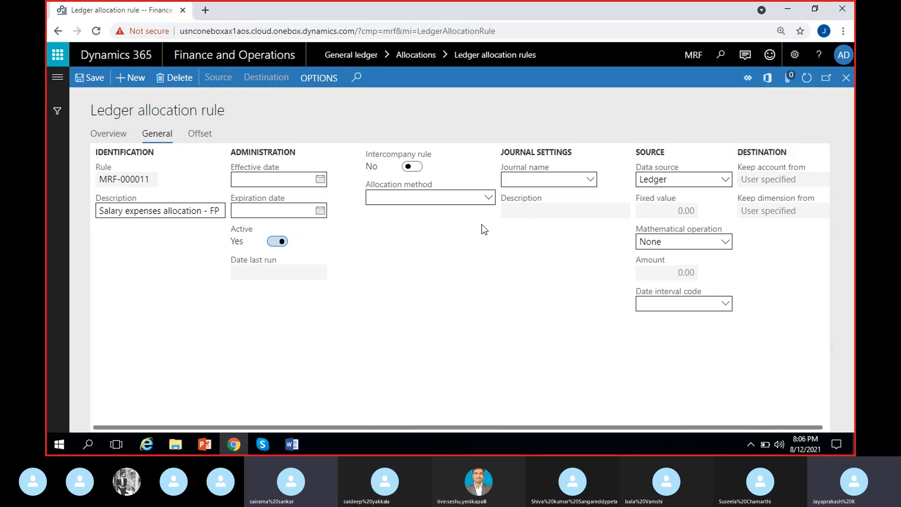
left_click(263, 444)
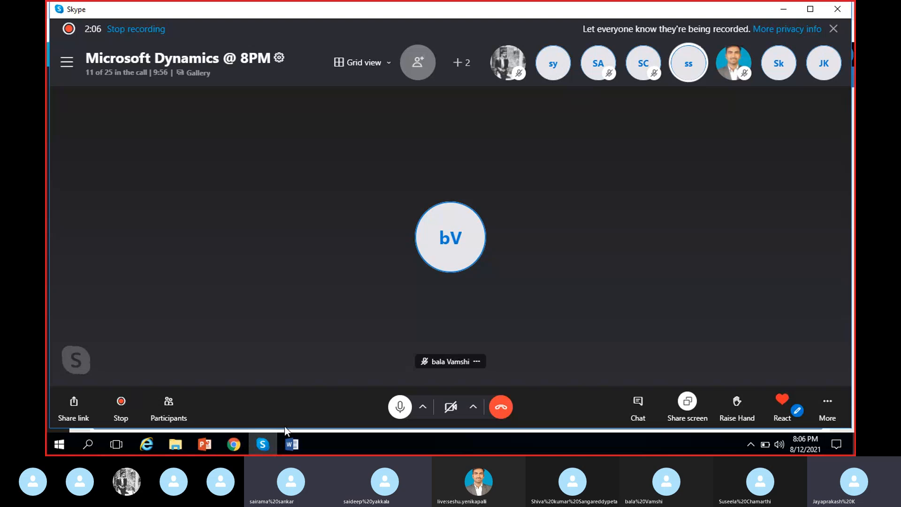
left_click(263, 444)
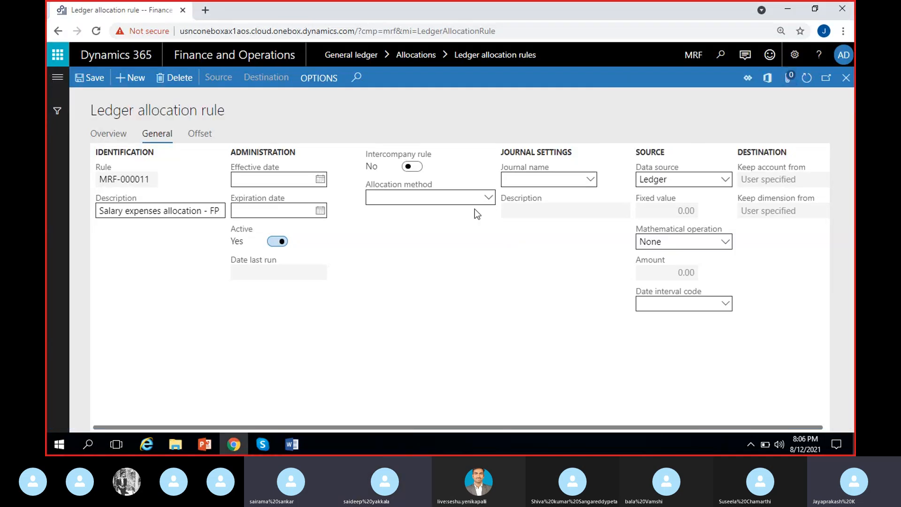
left_click(488, 197)
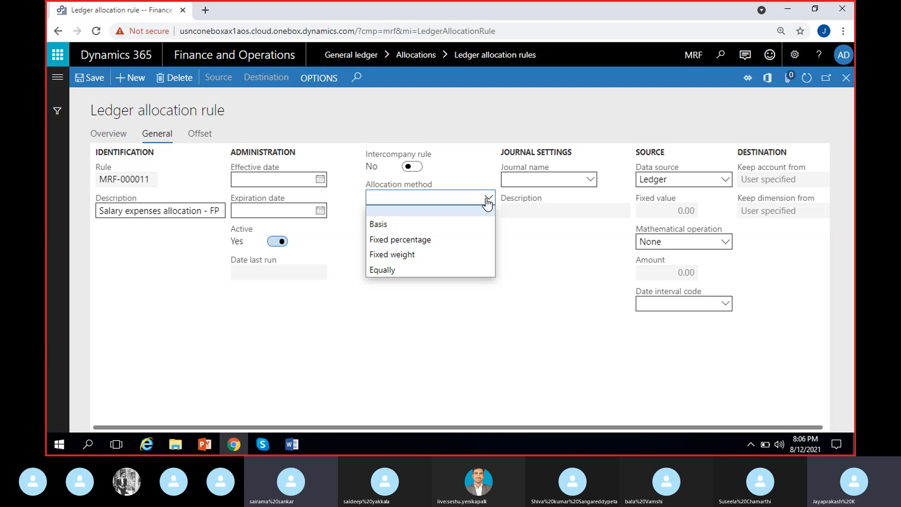
left_click(421, 240)
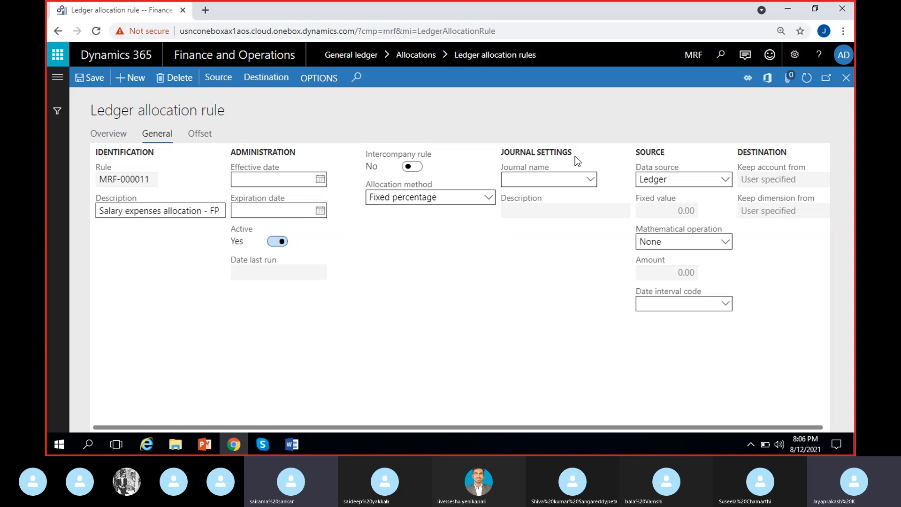
Assign the AllocJou allocation journal as the journal name of the rule.
left_click(590, 180)
left_click(590, 181)
left_click(590, 181)
left_click(559, 214)
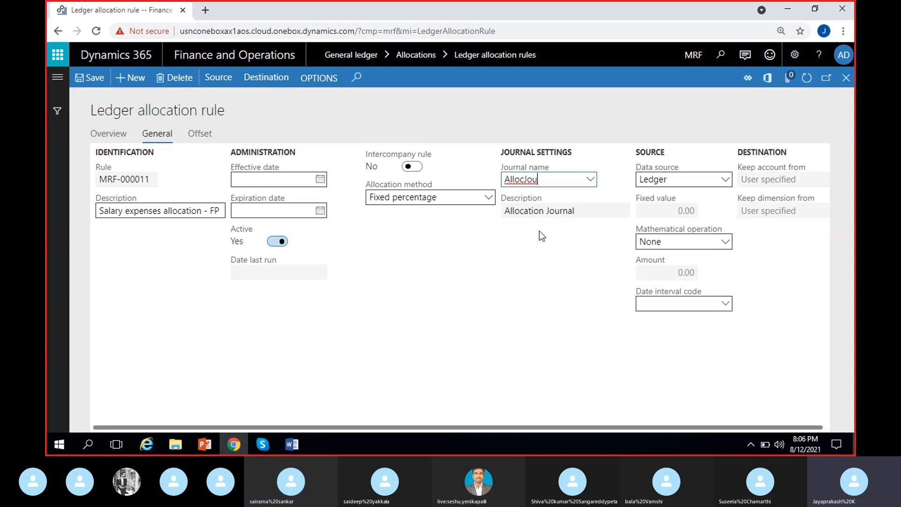
left_click(476, 283)
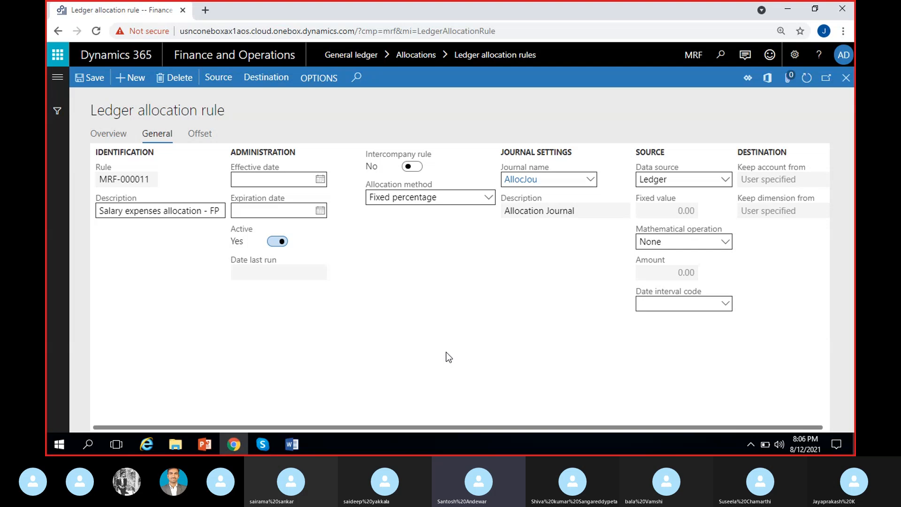
Open the source setup of the allocation rule and add a source line for the Main account field.
left_click(218, 78)
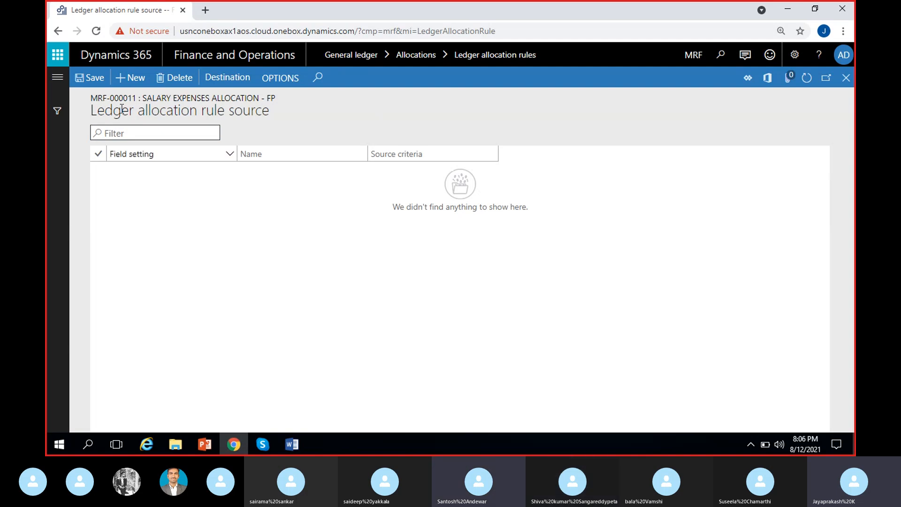
left_click(129, 77)
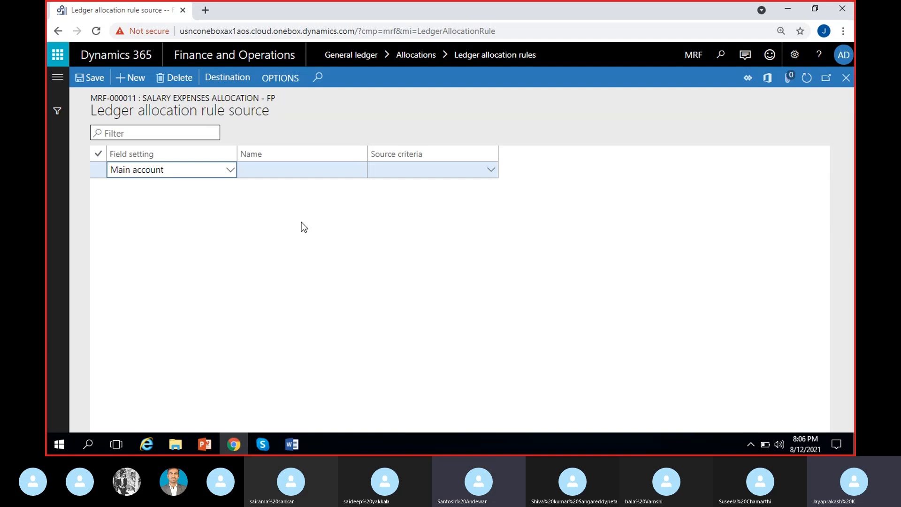
left_click(392, 168)
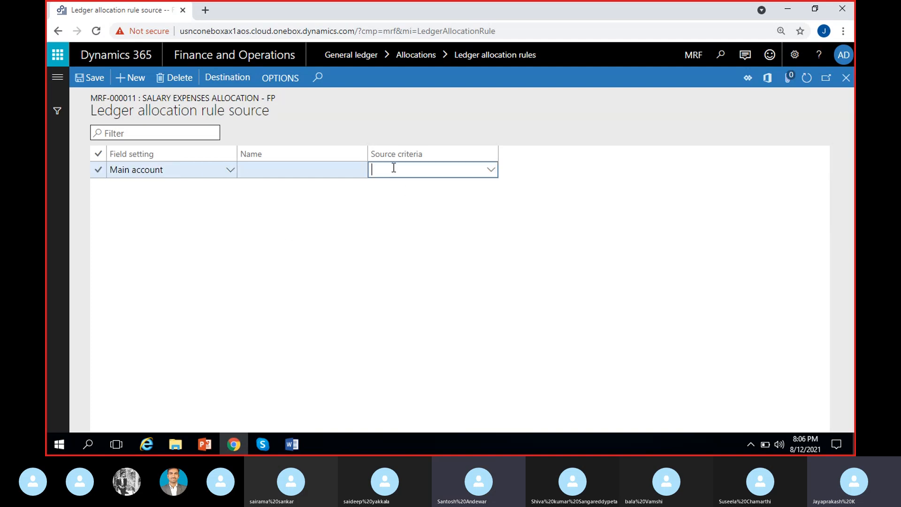
left_click(447, 214)
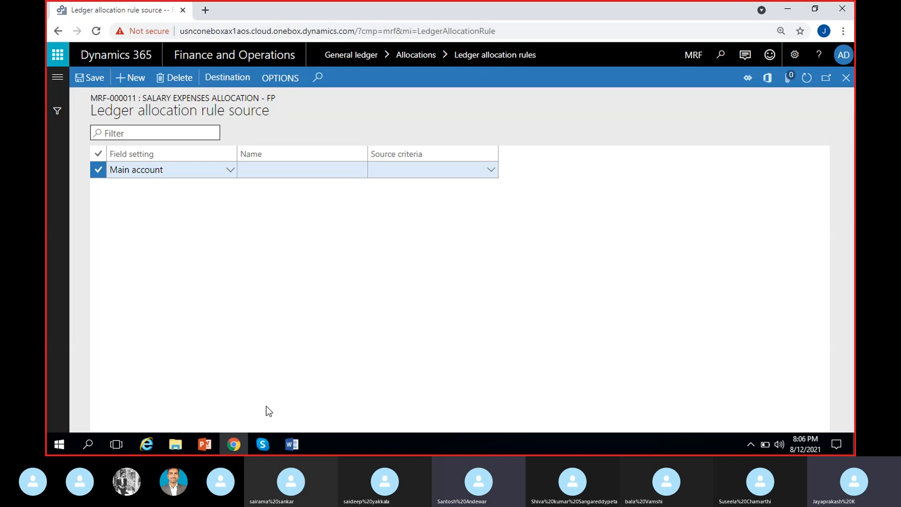
left_click(259, 448)
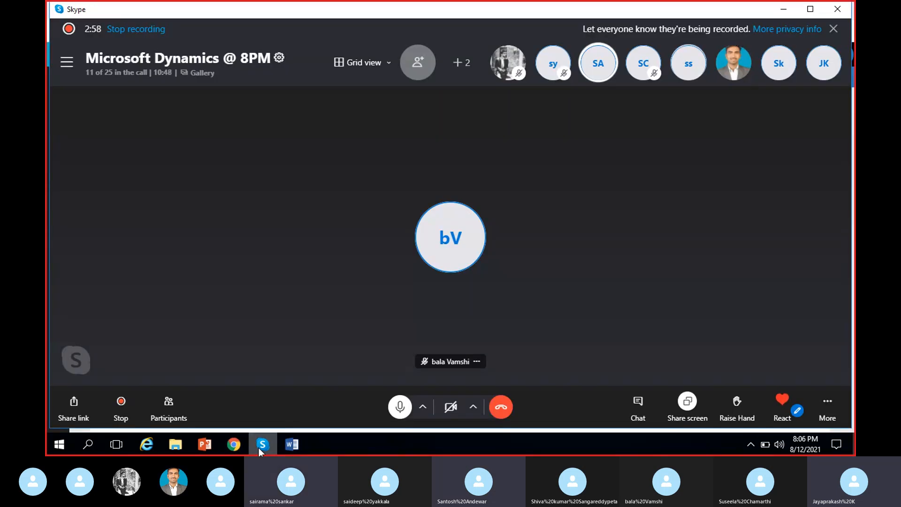
left_click(258, 448)
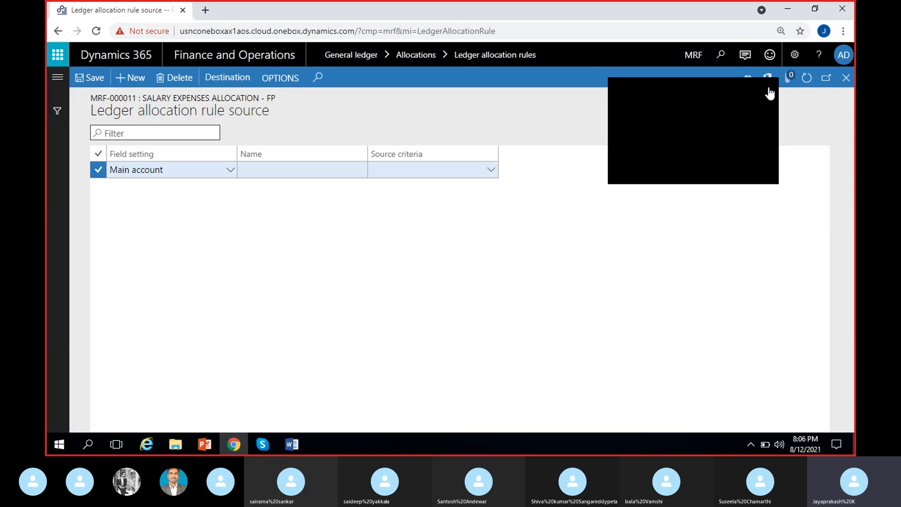
left_click(768, 89)
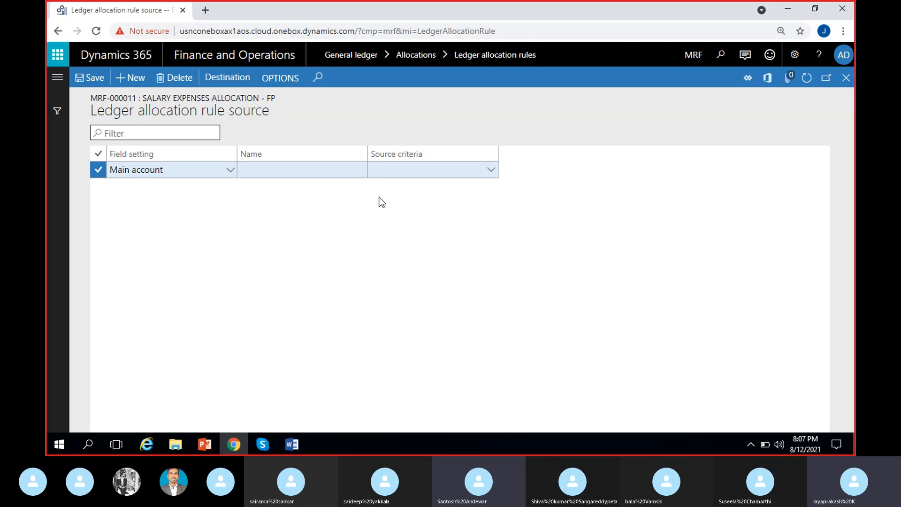
Look up "salary" as the source criteria, choose main account 500001 Salary expenses, and save the source line.
left_click(388, 173)
type("sl")
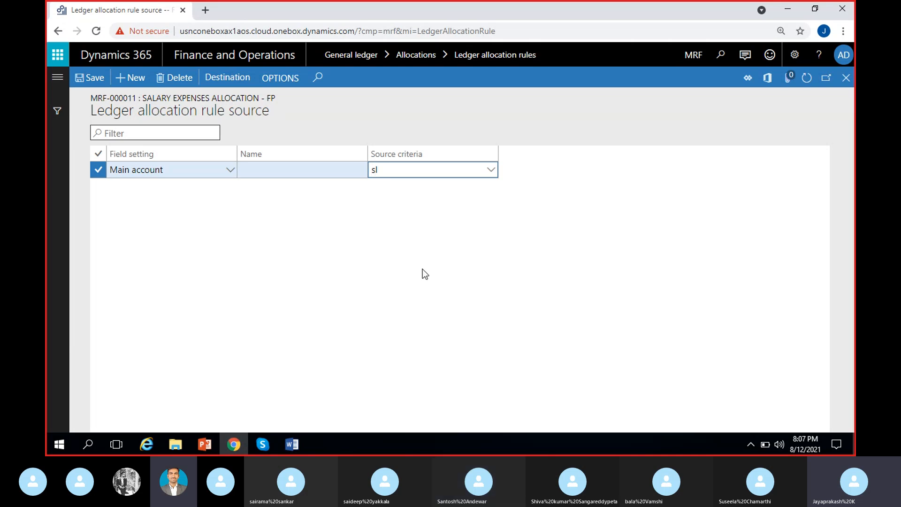
key("BackSpace")
type("ala")
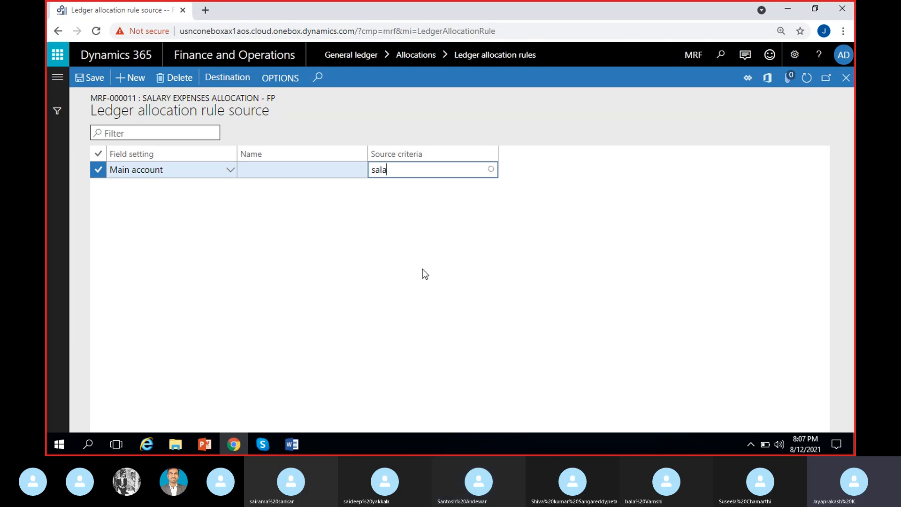
type("ry")
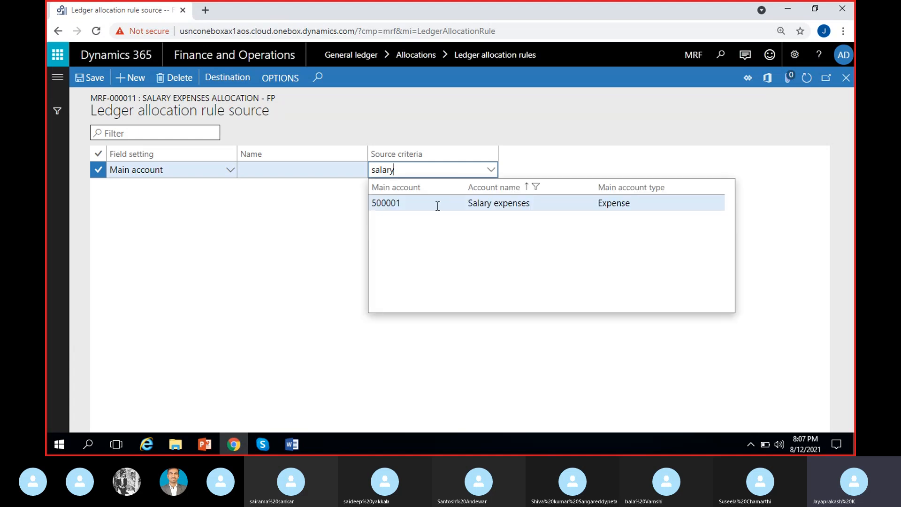
left_click(503, 203)
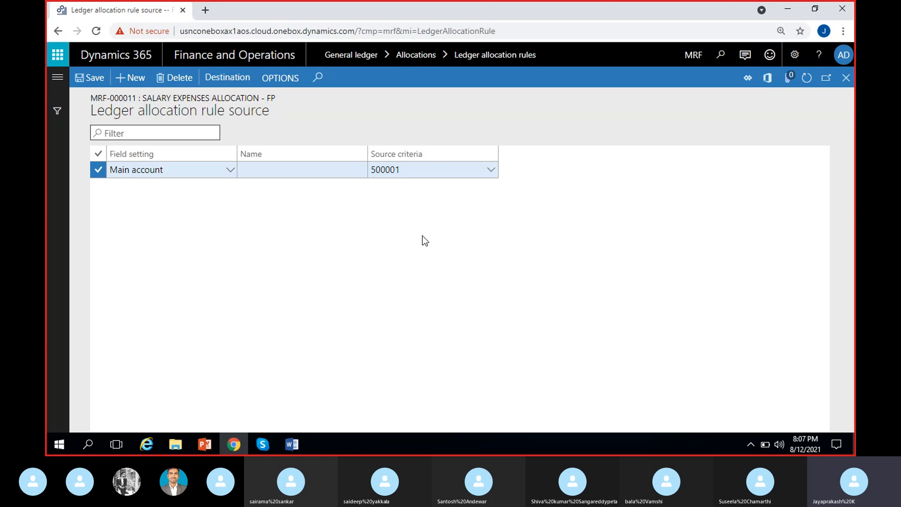
left_click(97, 79)
left_click(86, 84)
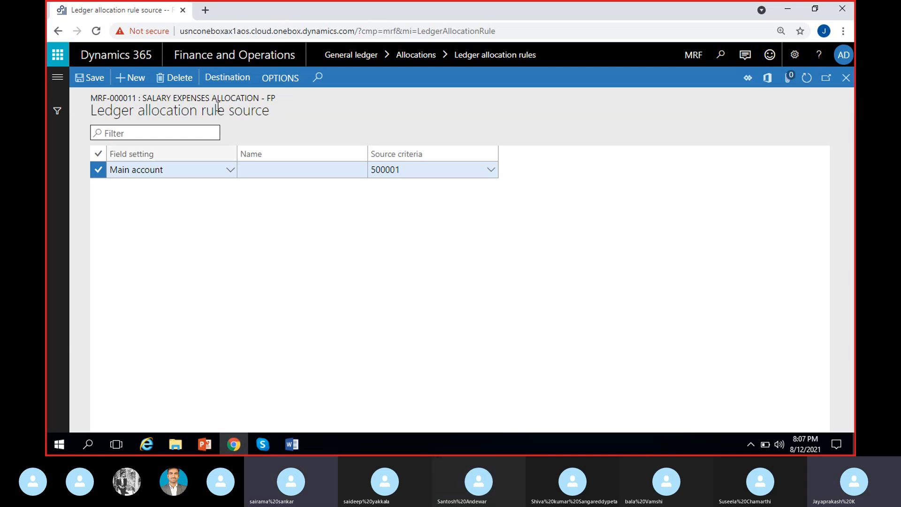
Open the rule's destination setup and add a destination line with 500001 Salary expenses as the To account.
left_click(229, 81)
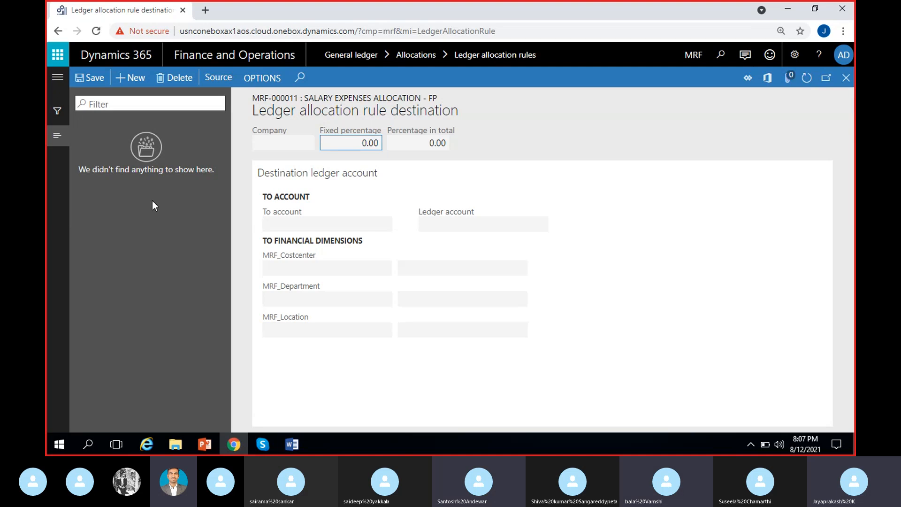
left_click(150, 233)
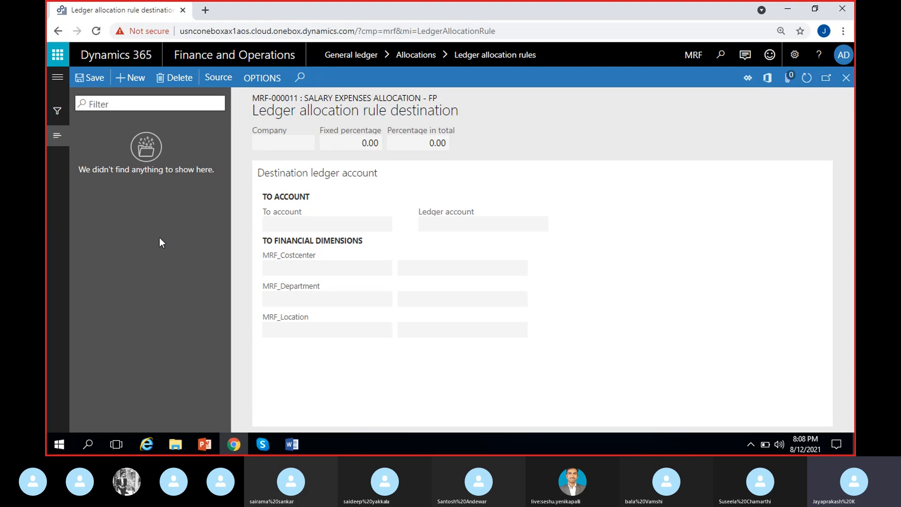
left_click(128, 77)
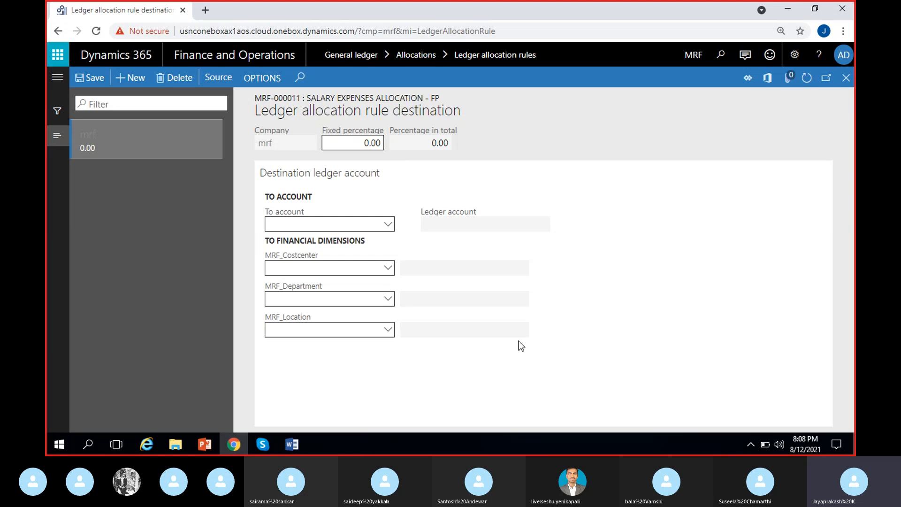
left_click(332, 225)
type("sl")
key("BackSpace")
type("alary")
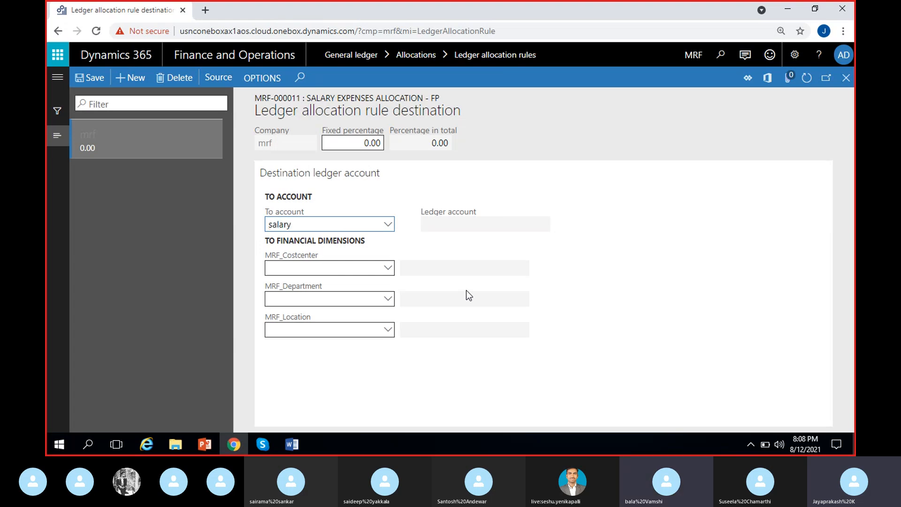
left_click(388, 224)
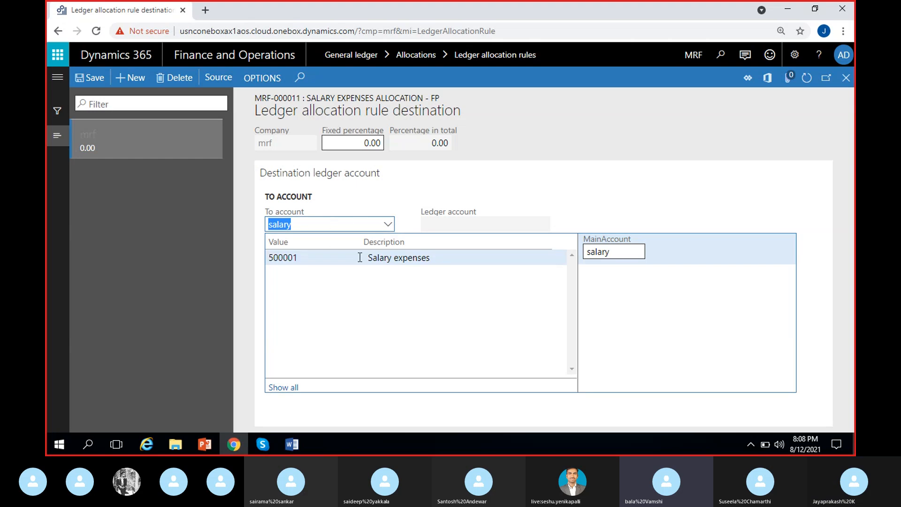
left_click(360, 257)
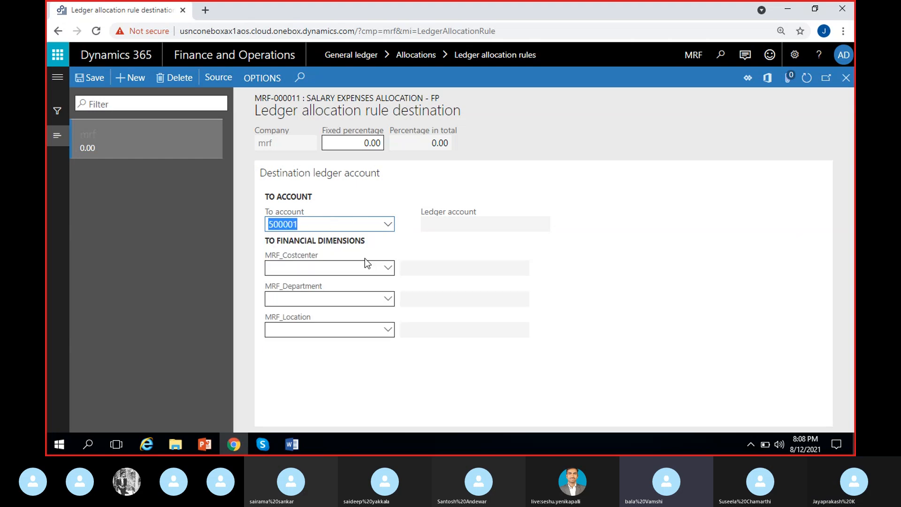
Set the destination line's MRF_Location to 100 Hyderabad and its fixed percentage to 20.
left_click(388, 330)
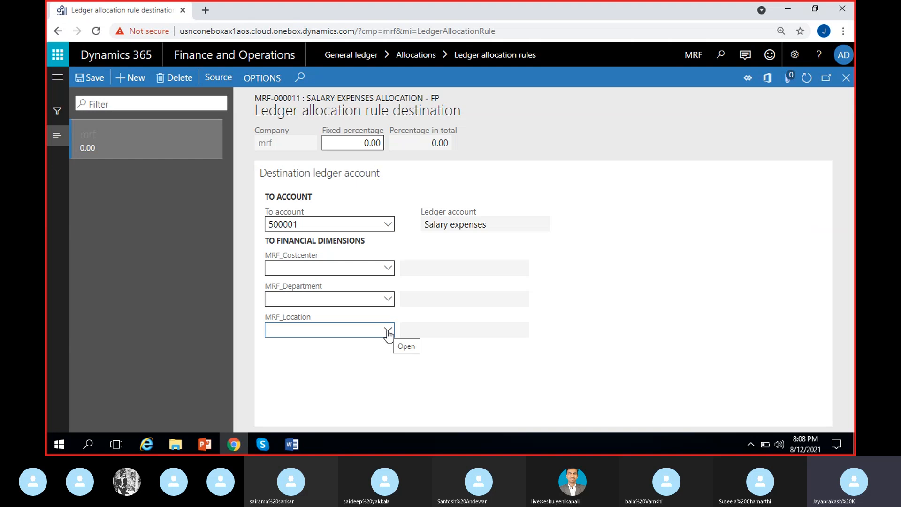
left_click(387, 330)
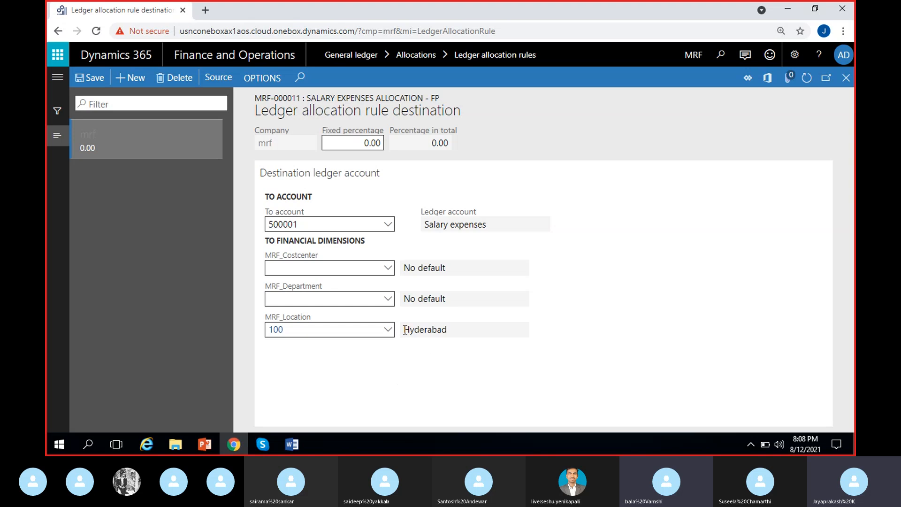
left_click(479, 230)
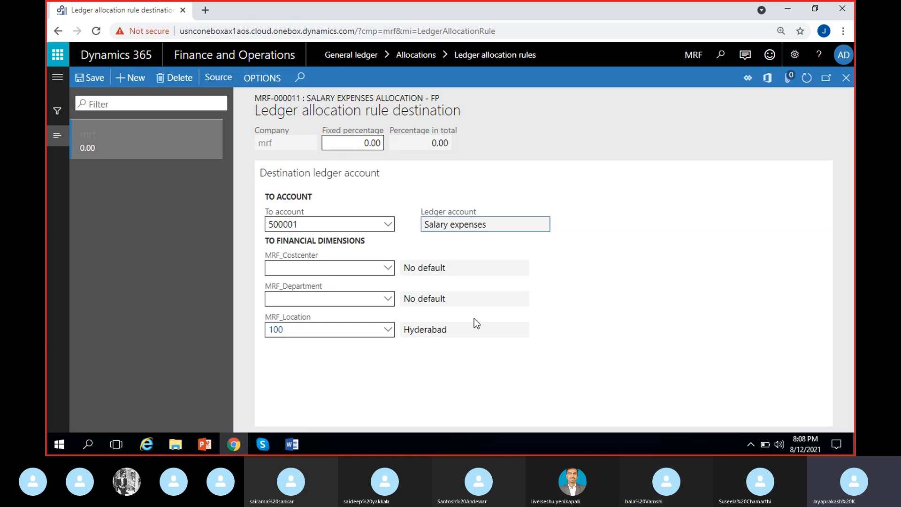
left_click(352, 146)
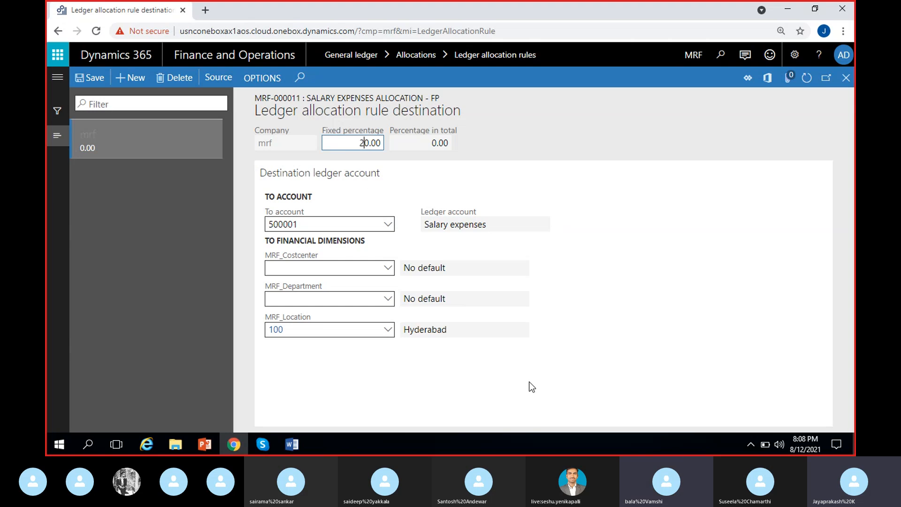
left_click(383, 183)
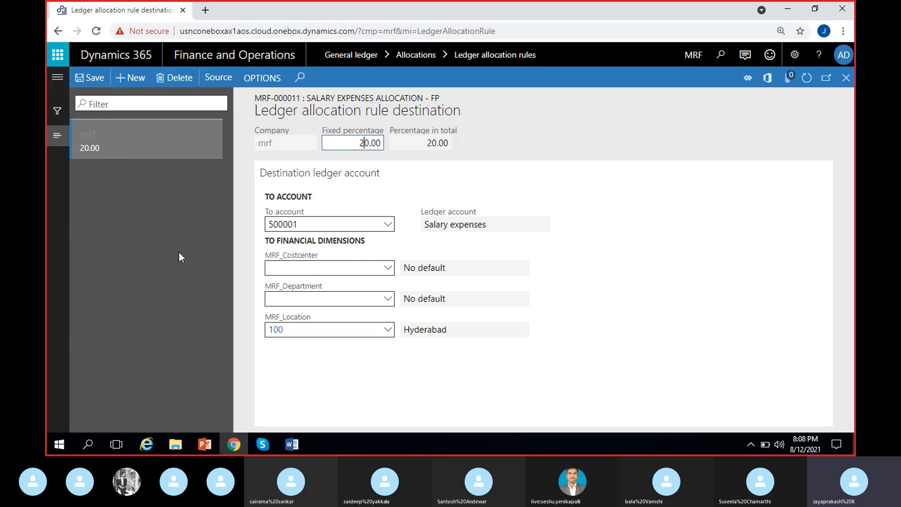
Add a second destination line with To account 500001 and MRF_Location 101 Bangalore.
left_click(134, 80)
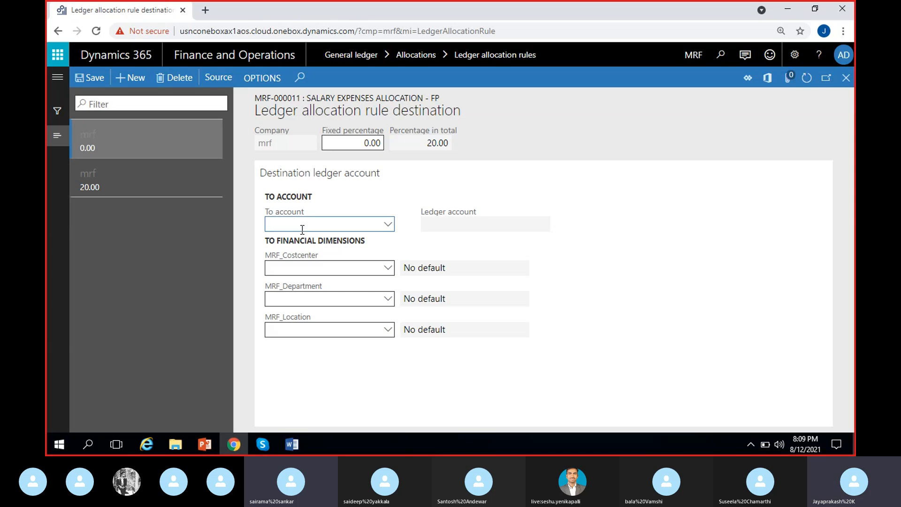
type("500001")
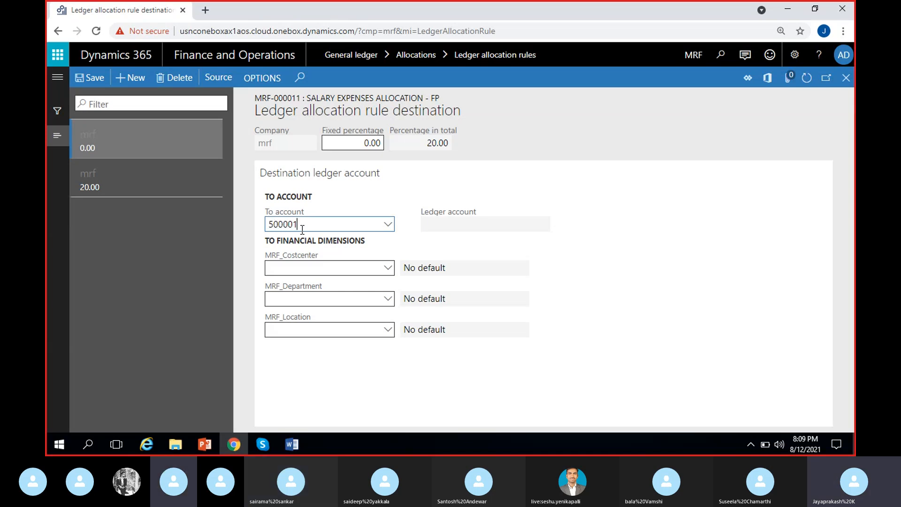
left_click(593, 281)
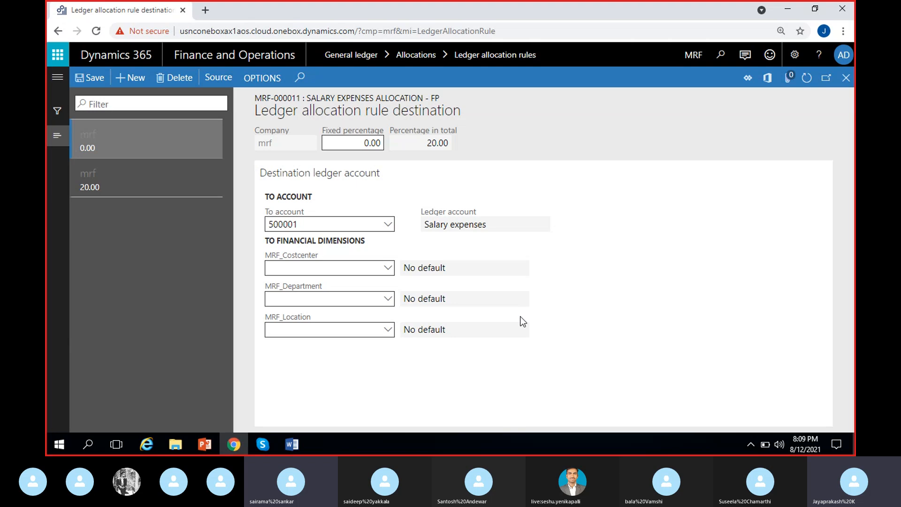
left_click(389, 335)
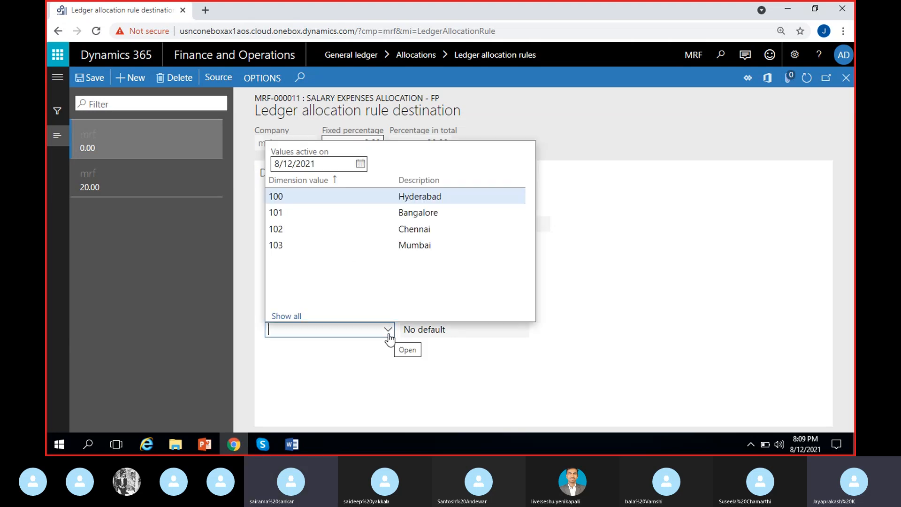
left_click(399, 213)
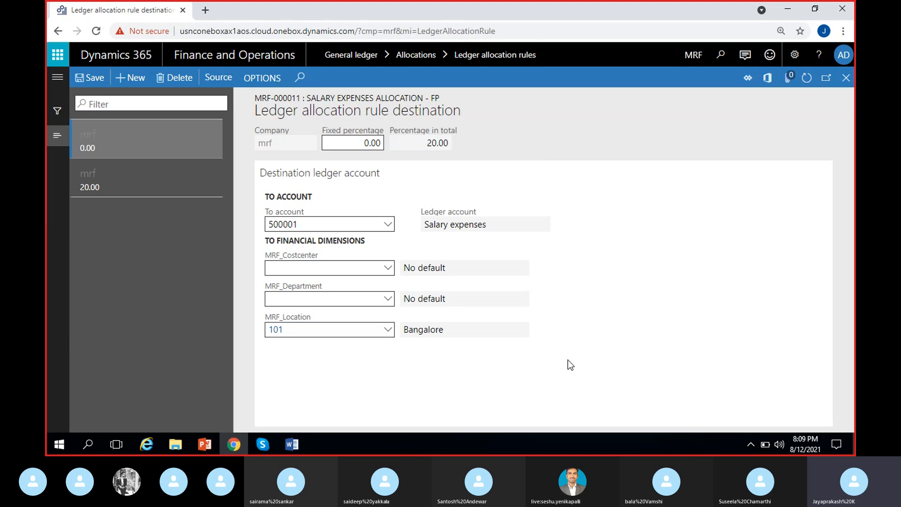
Set the 101 Bangalore destination line's fixed percentage to 40, save it, and check the percentage in total.
left_click(352, 143)
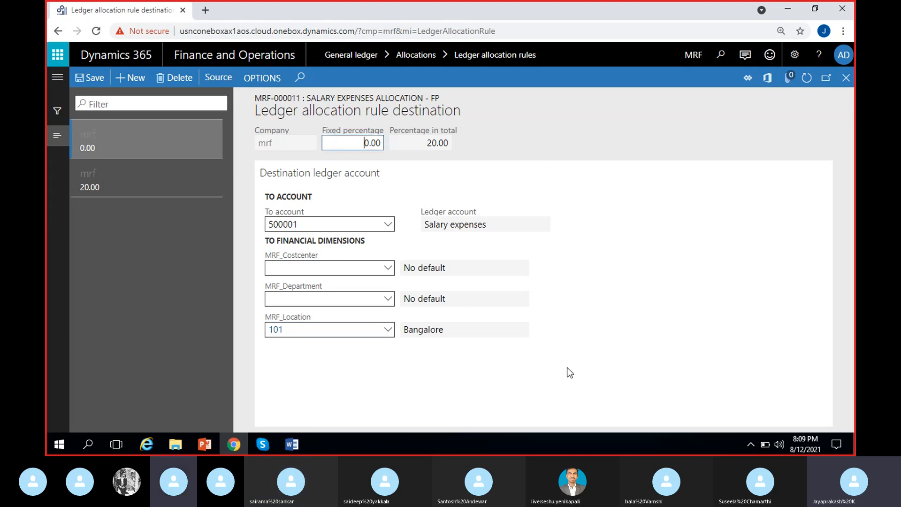
type("4")
left_click(579, 378)
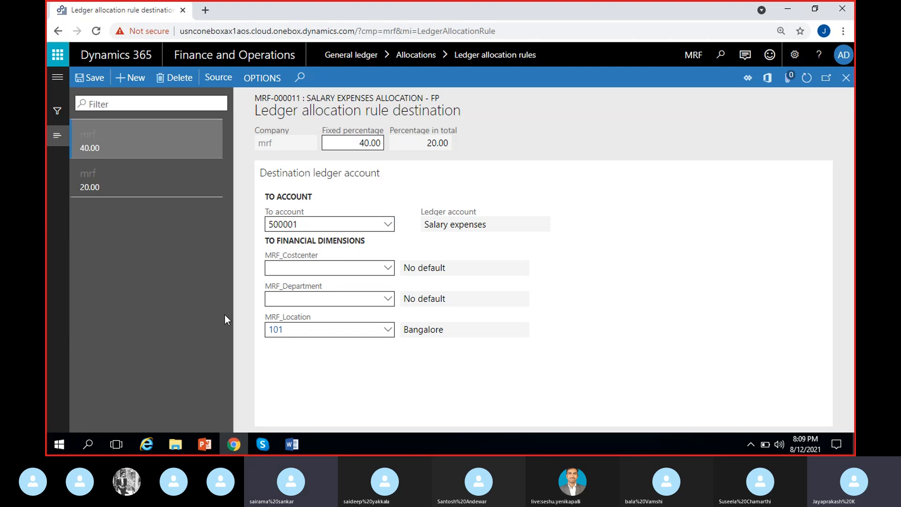
left_click(91, 78)
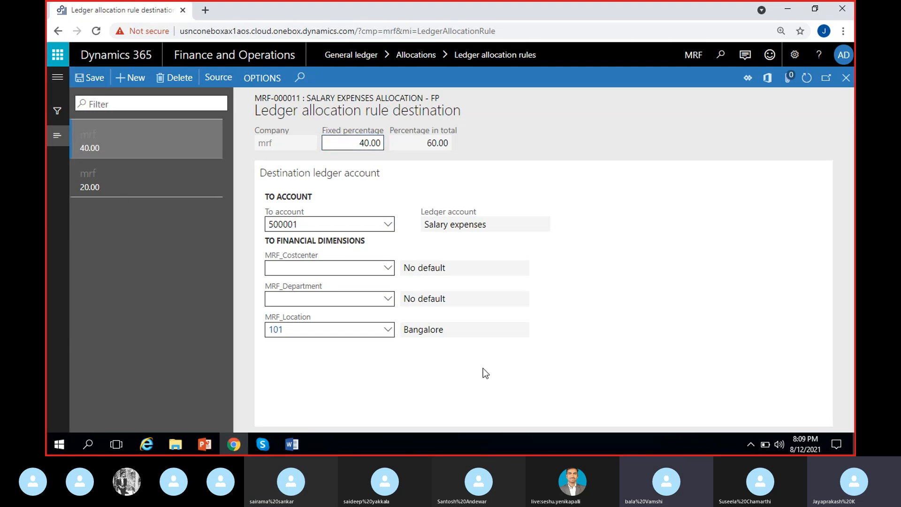
left_click_drag(424, 143, 485, 143)
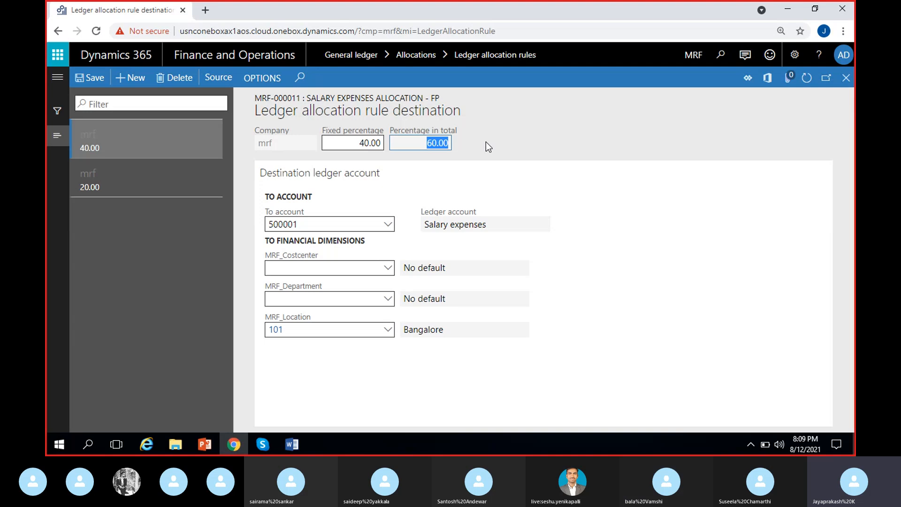
left_click(441, 141)
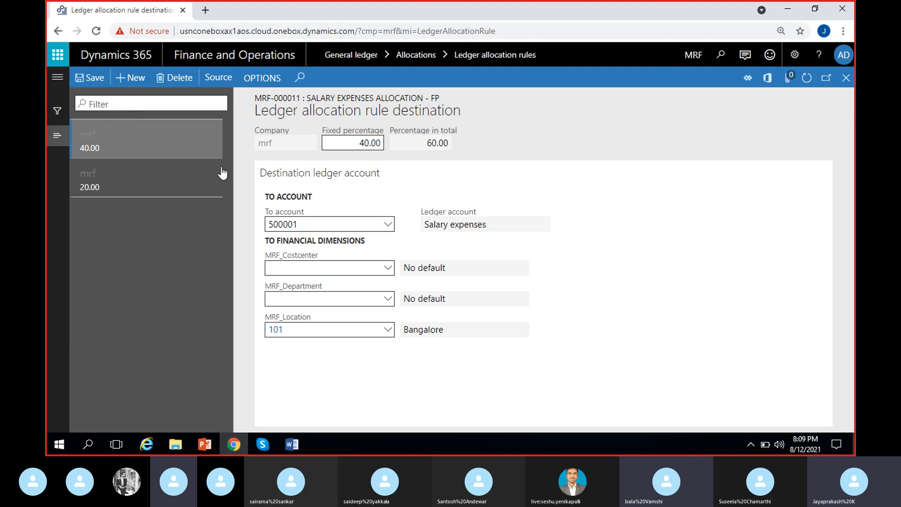
Add a third destination line, look up "salary" and choose 500001 as its To account.
left_click(126, 79)
left_click(284, 226)
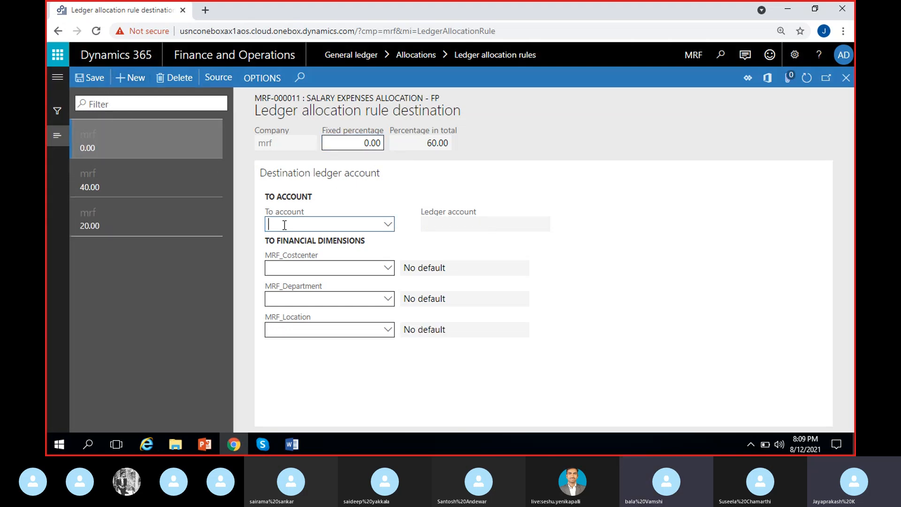
type("sala")
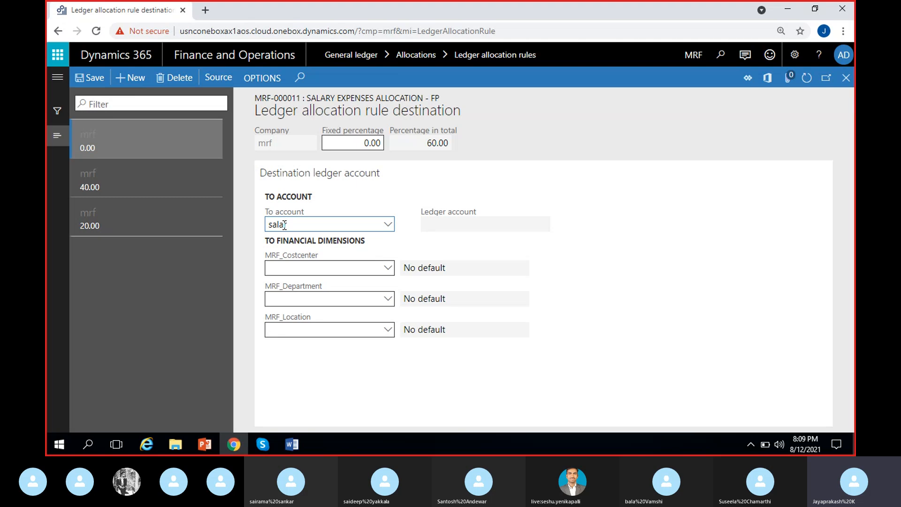
type("ry")
left_click(388, 225)
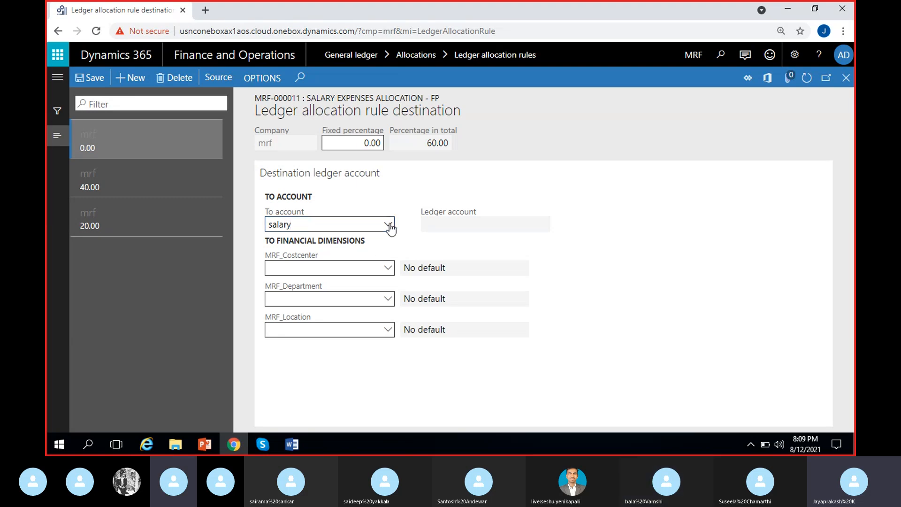
left_click(362, 257)
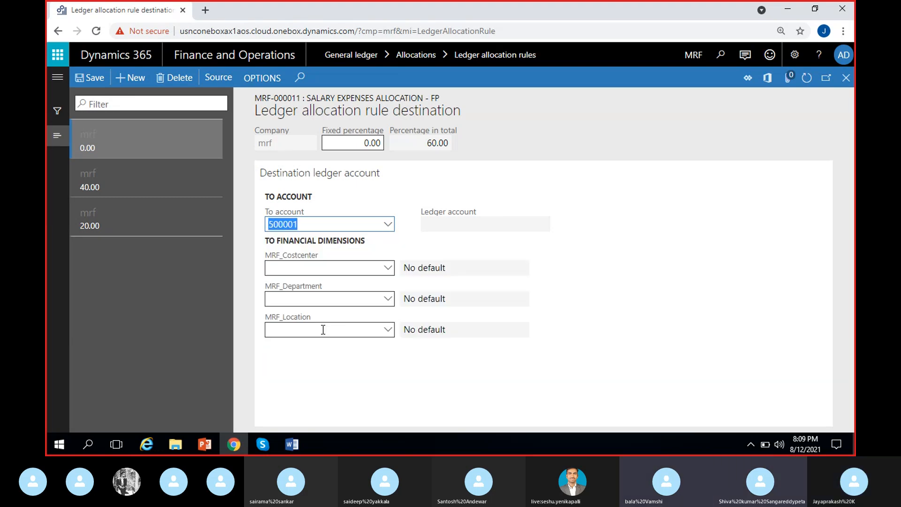
Set the third destination line's MRF_Location to 102 Chennai and its fixed percentage to 25, and save it.
left_click(379, 331)
left_click(388, 331)
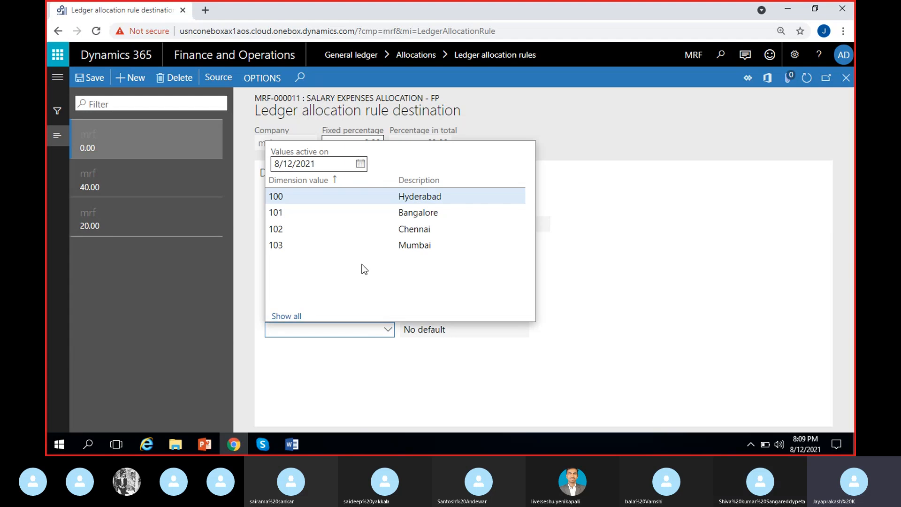
left_click(377, 228)
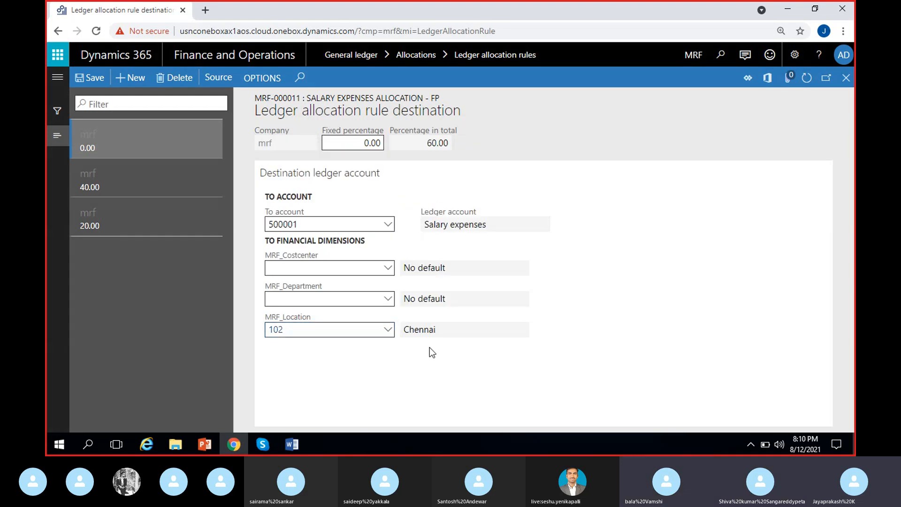
left_click(358, 143)
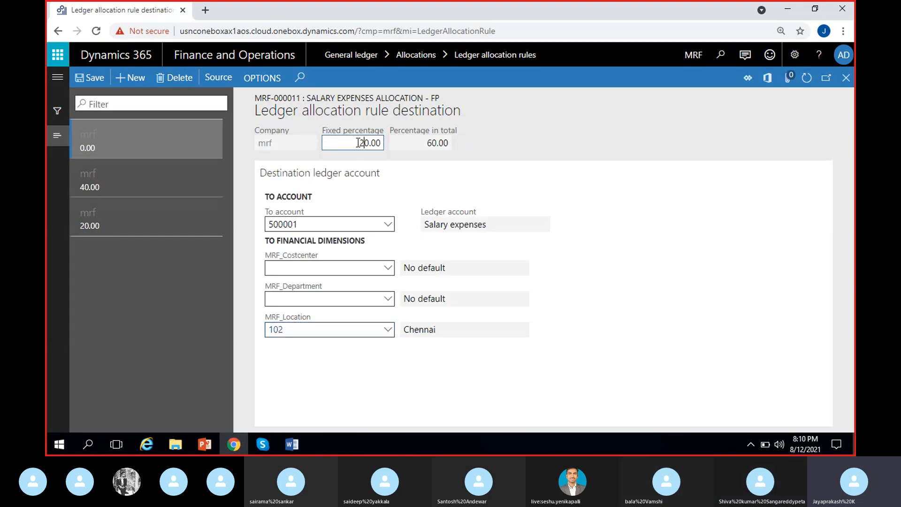
key("Delete")
type("5")
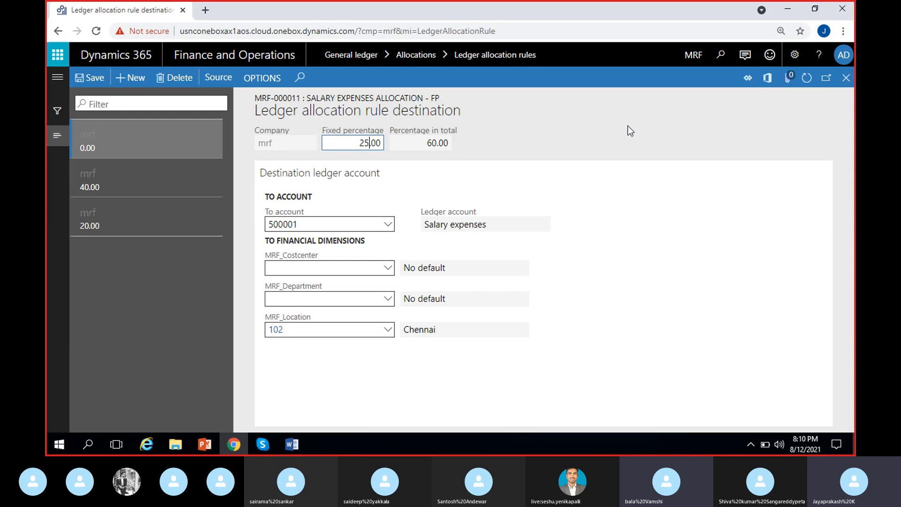
left_click(629, 124)
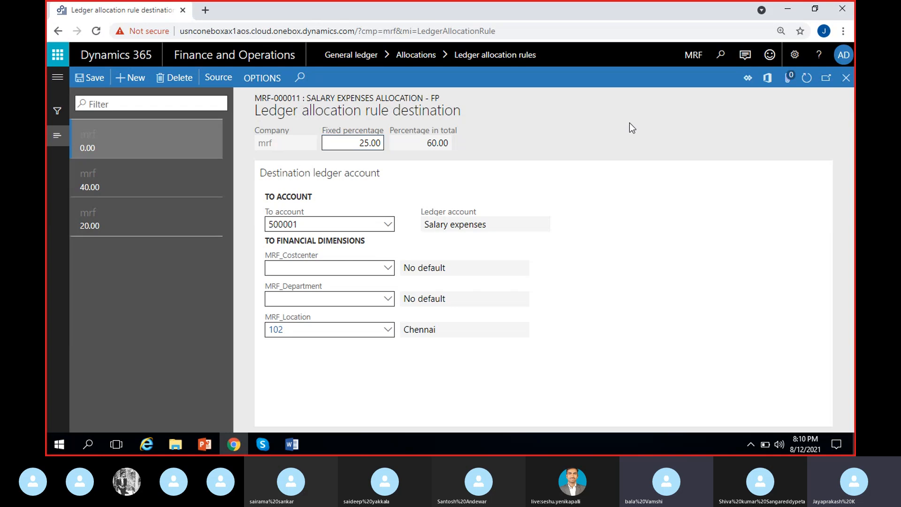
left_click(86, 81)
left_click_drag(426, 144, 472, 144)
left_click(482, 145)
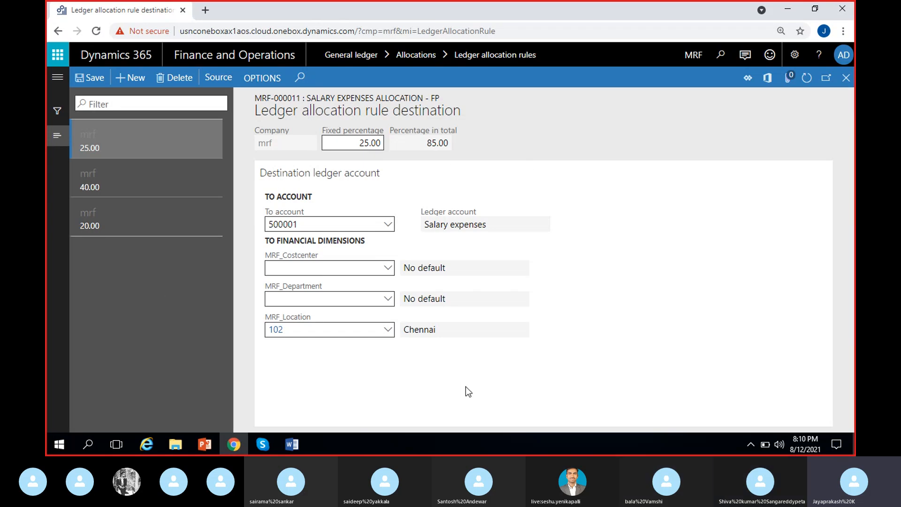
Add a fourth destination line, look up "salary" and choose 500001 Salary expenses as its To account.
left_click(128, 78)
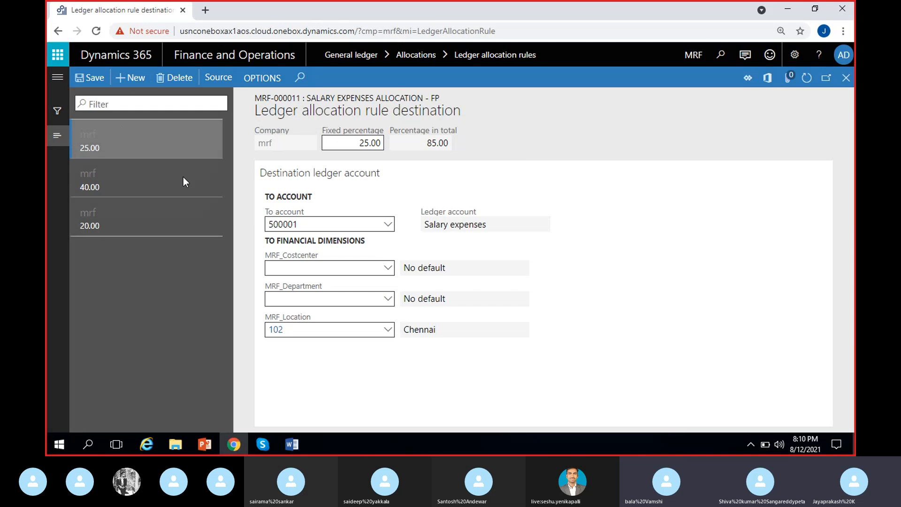
left_click(304, 223)
type("sa")
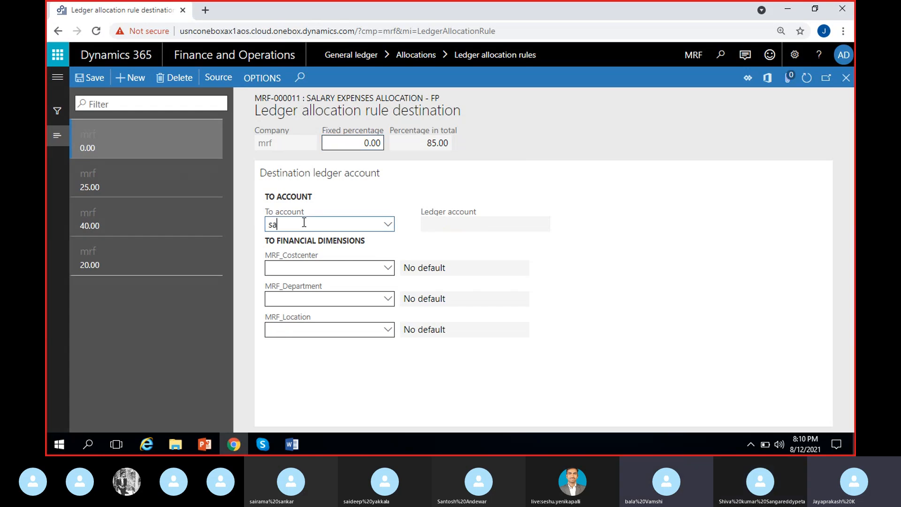
type("lary")
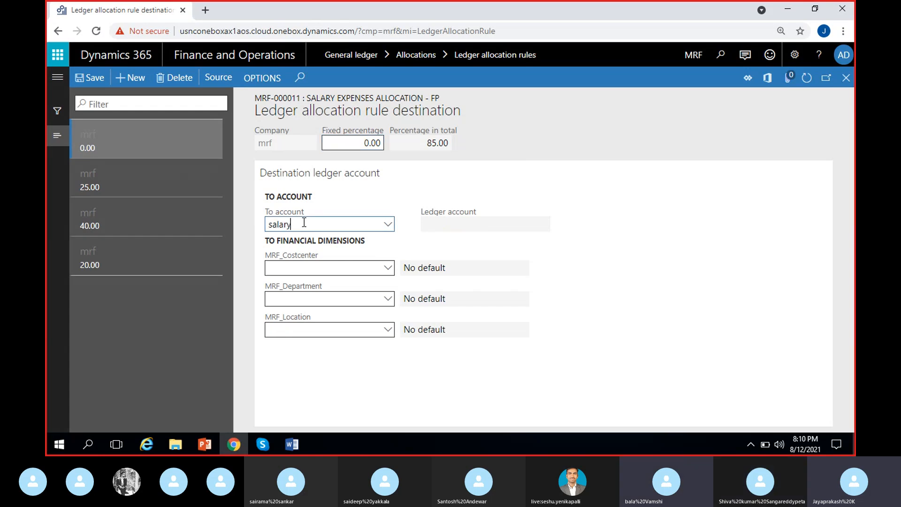
left_click(389, 225)
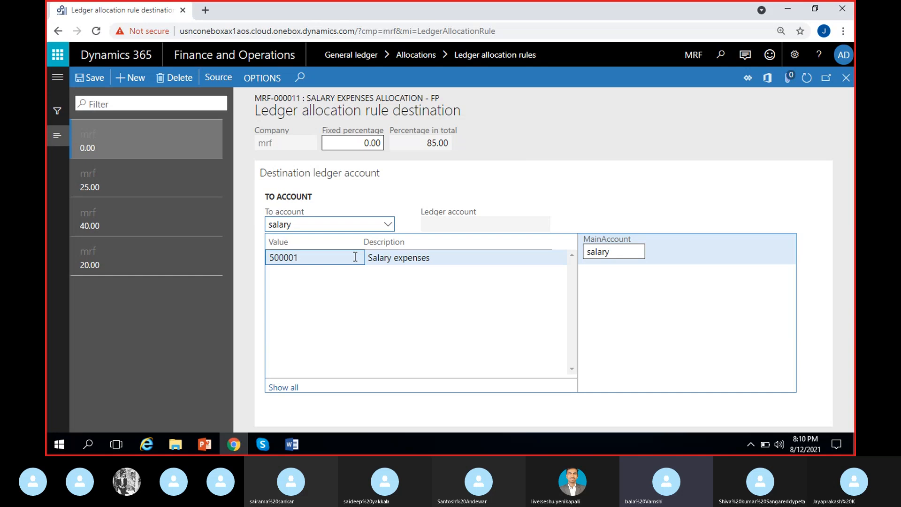
left_click(355, 253)
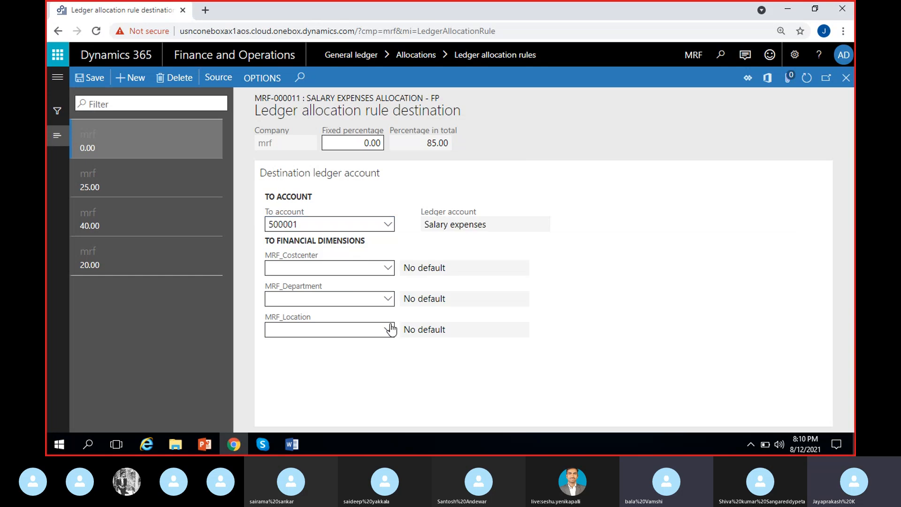
Set the fourth destination line's MRF_Location to 103 Mumbai and its fixed percentage to 15, and save it.
left_click(390, 330)
left_click(356, 245)
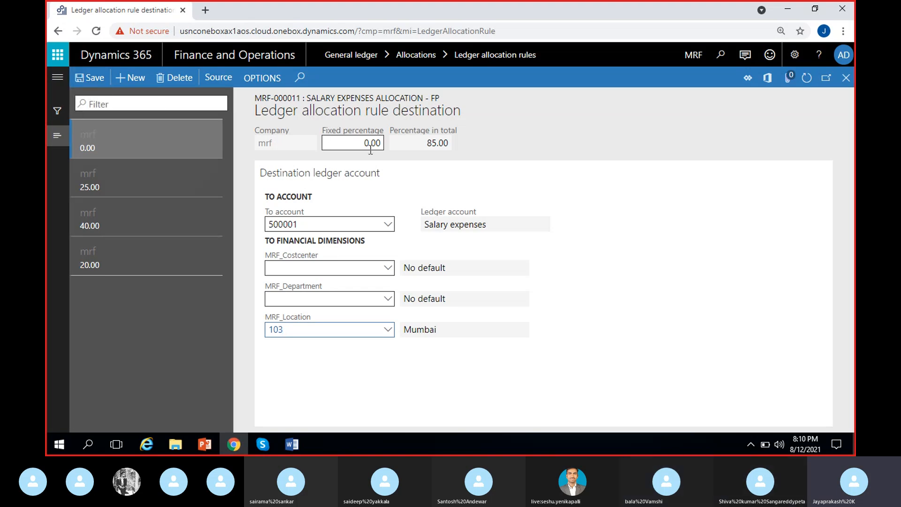
left_click(345, 143)
key("Delete")
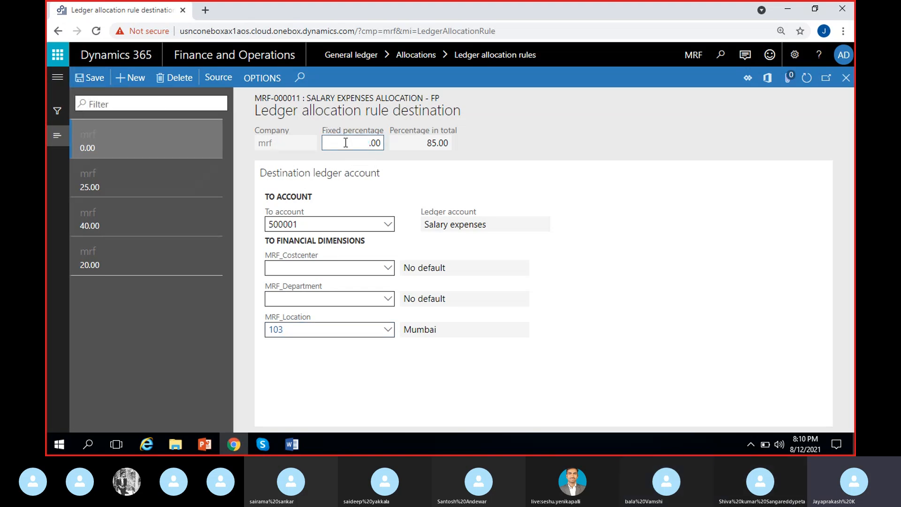
left_click(364, 397)
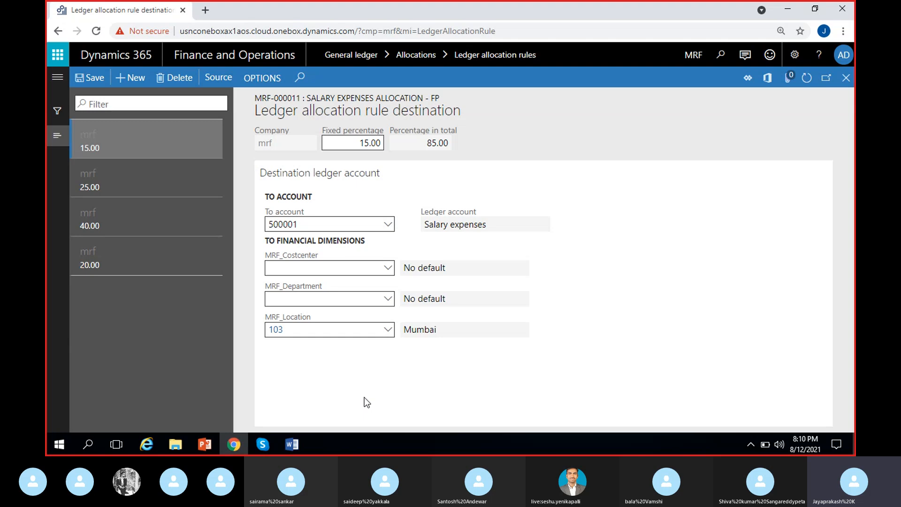
left_click(89, 81)
left_click(93, 79)
left_click(600, 137)
left_click(263, 444)
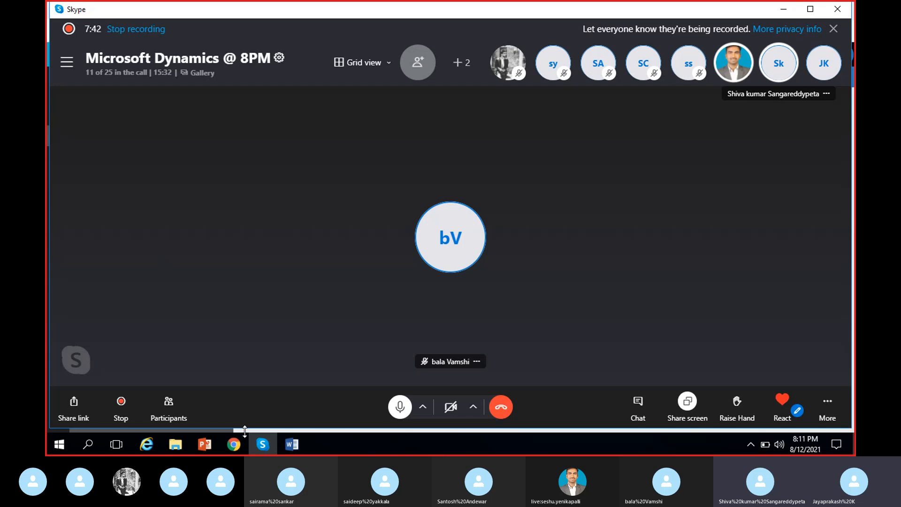
left_click(234, 444)
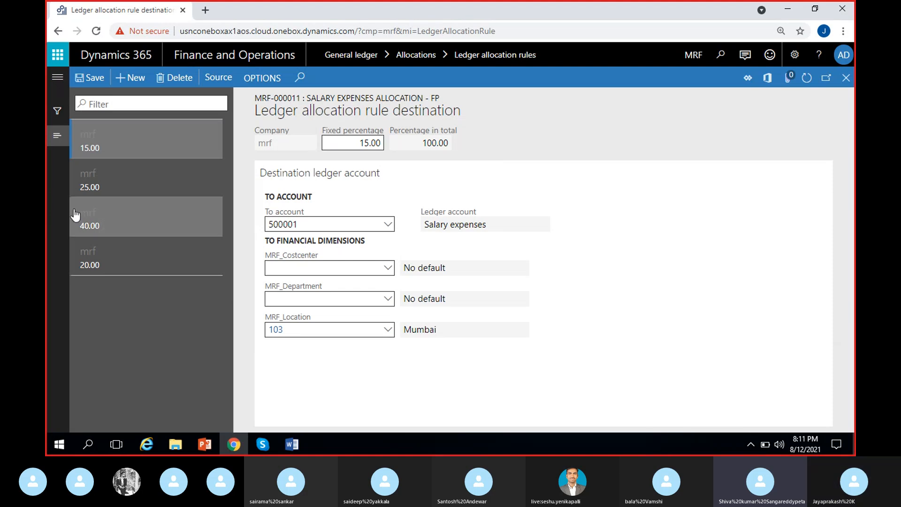
Reopen the 101 Bangalore destination line and set its fixed percentage to 35.
left_click(113, 227)
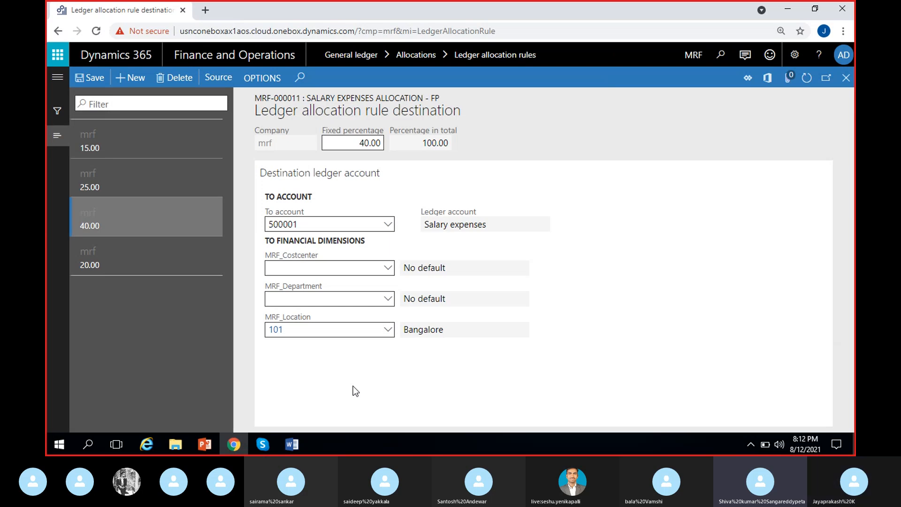
left_click(370, 143)
key("BackSpace")
key("BackSpace")
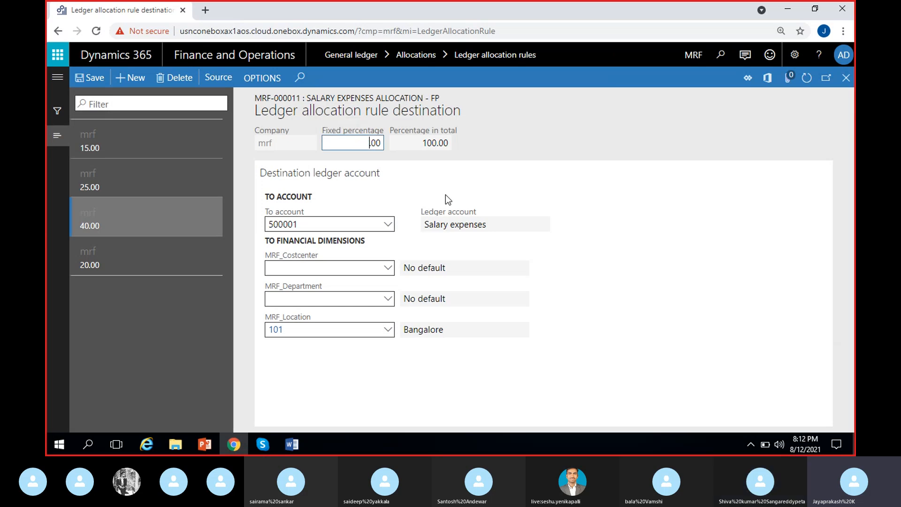
type("35.")
left_click(503, 148)
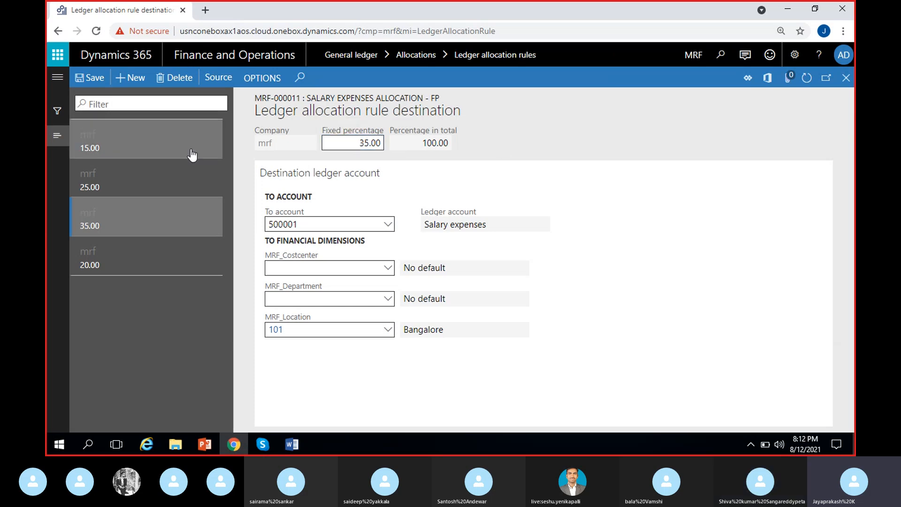
Set the 103 Mumbai destination line's fixed percentage to 20 and save the change.
left_click(129, 147)
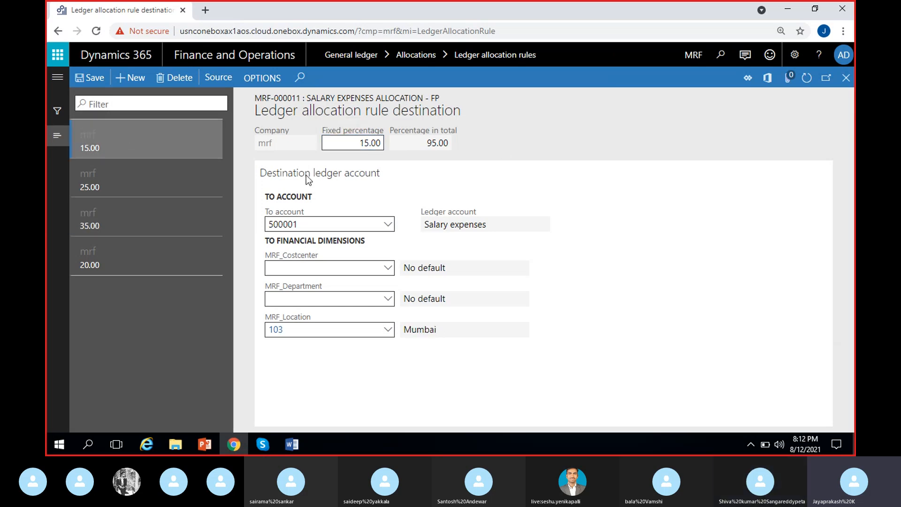
left_click(362, 143)
key("BackSpace")
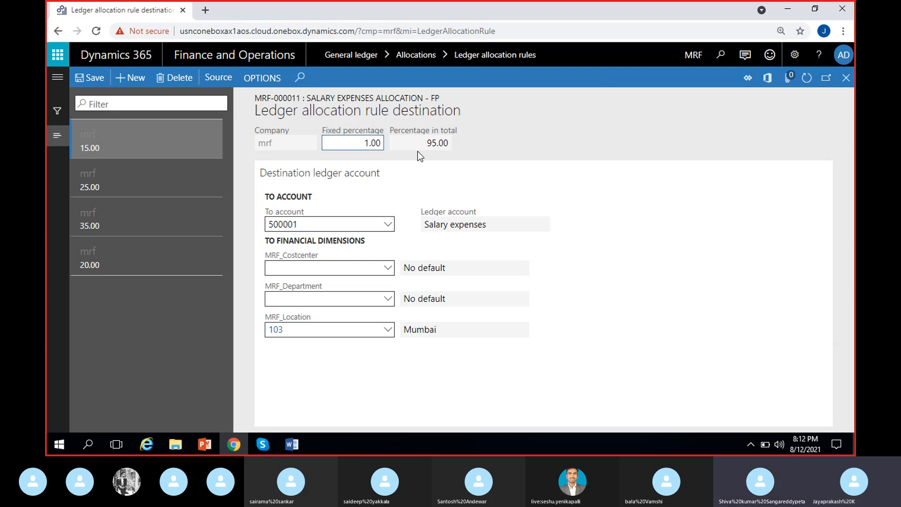
key("BackSpace")
type("20")
left_click(499, 153)
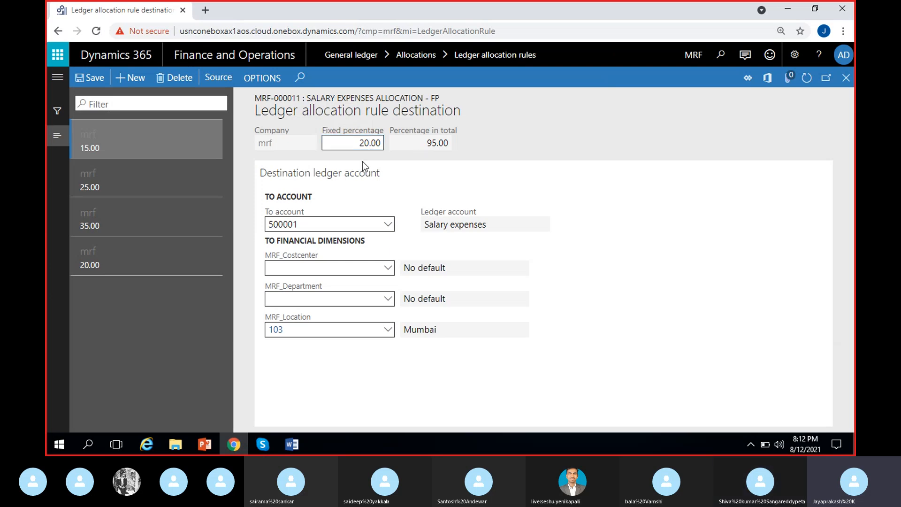
left_click(91, 80)
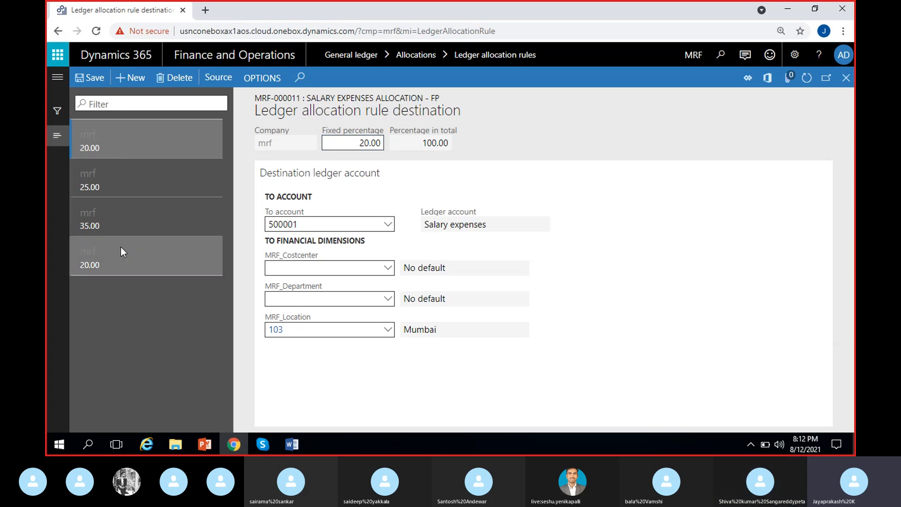
Review the 101 Bangalore and 102 Chennai destination lines and save the destination setup.
left_click(134, 220)
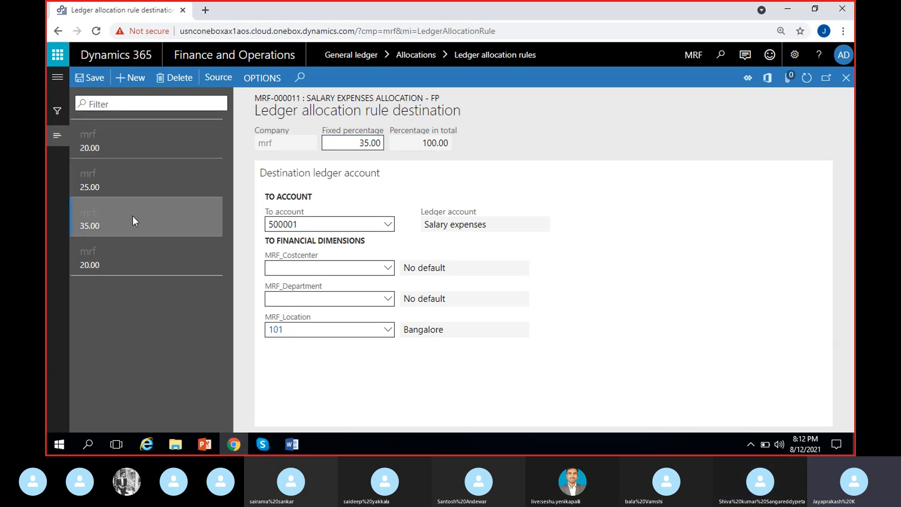
left_click(124, 180)
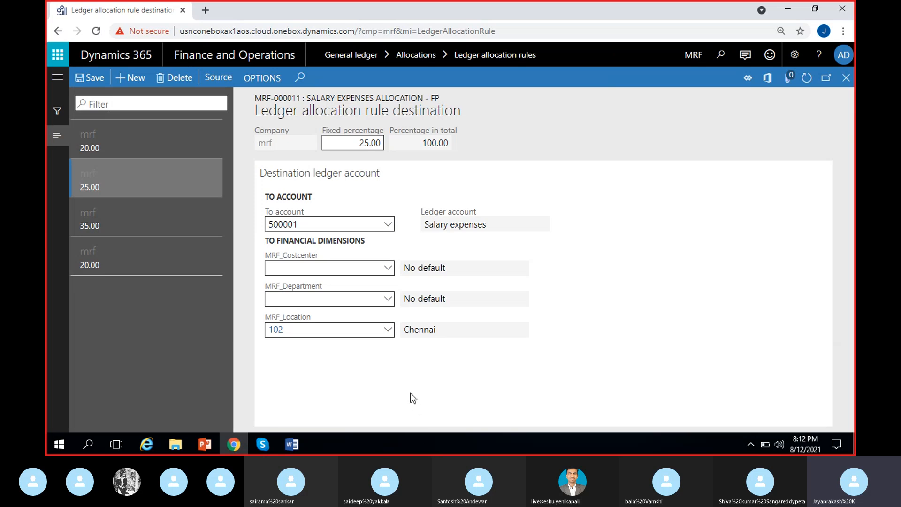
left_click(96, 80)
left_click(376, 370)
left_click(96, 79)
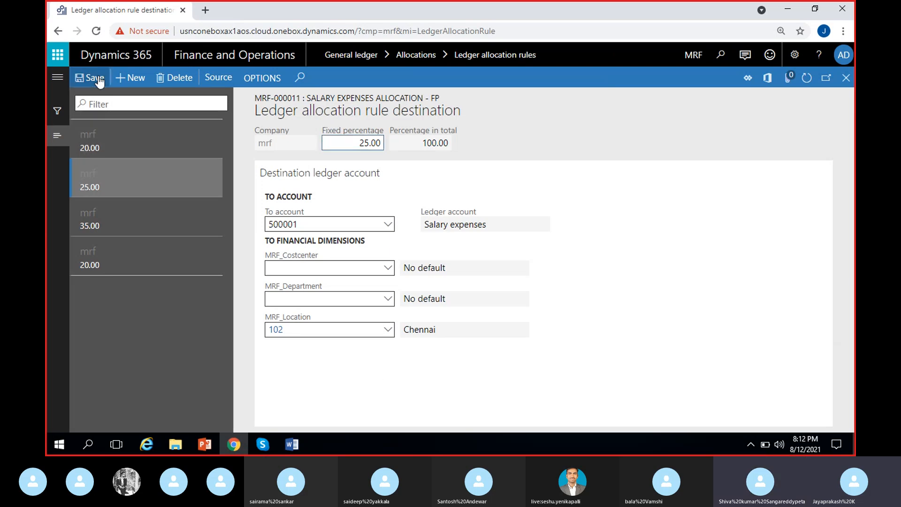
Close the salary allocation rule's destination and source setup and open the general ledger Allocation journals page.
left_click(374, 393)
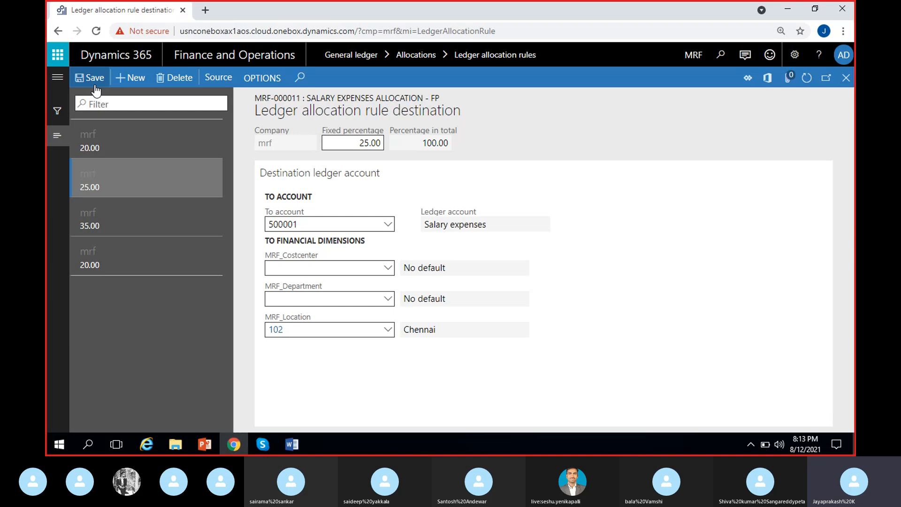
left_click(847, 81)
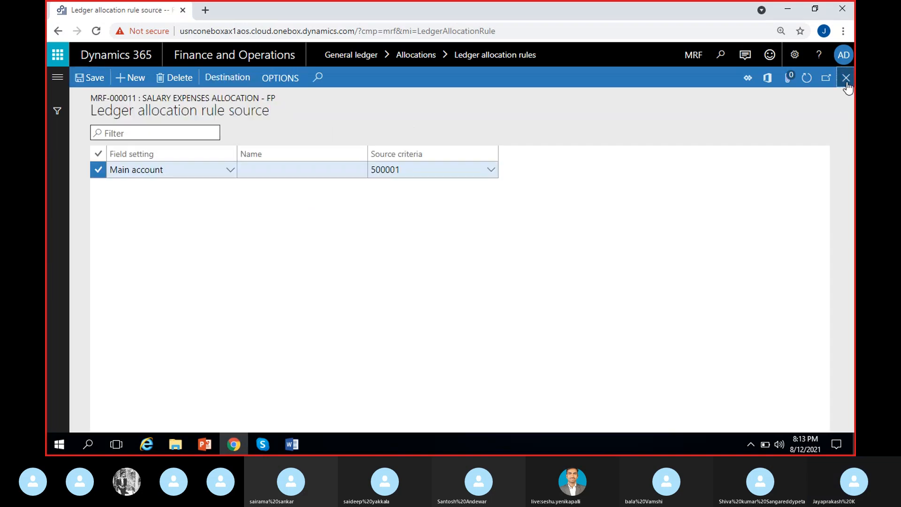
left_click(846, 78)
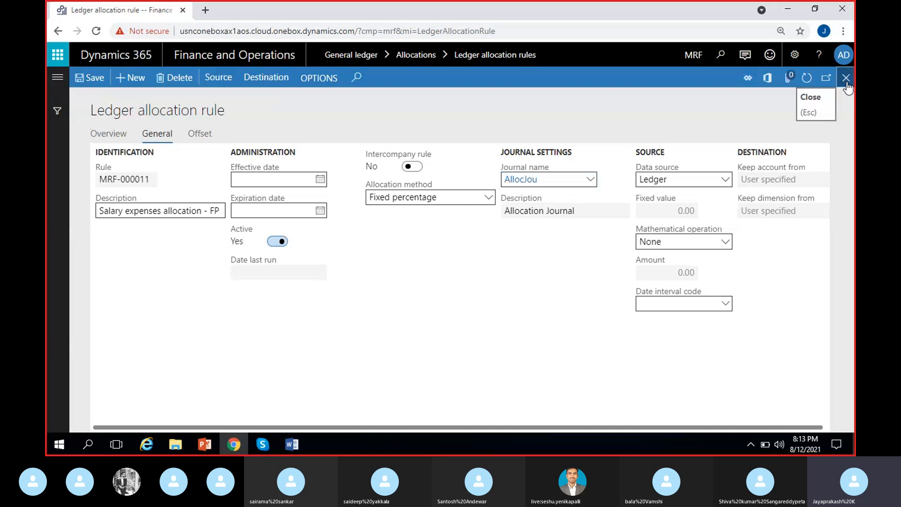
left_click(847, 81)
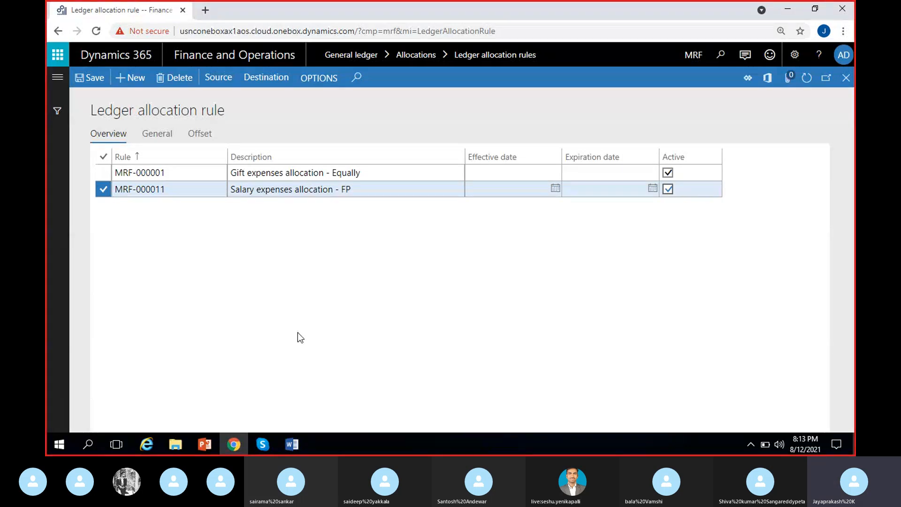
left_click(57, 93)
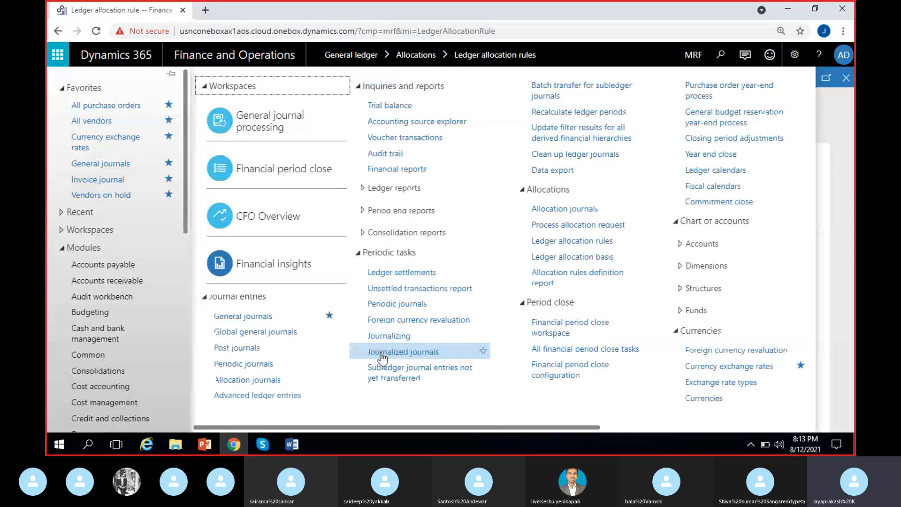
left_click(557, 213)
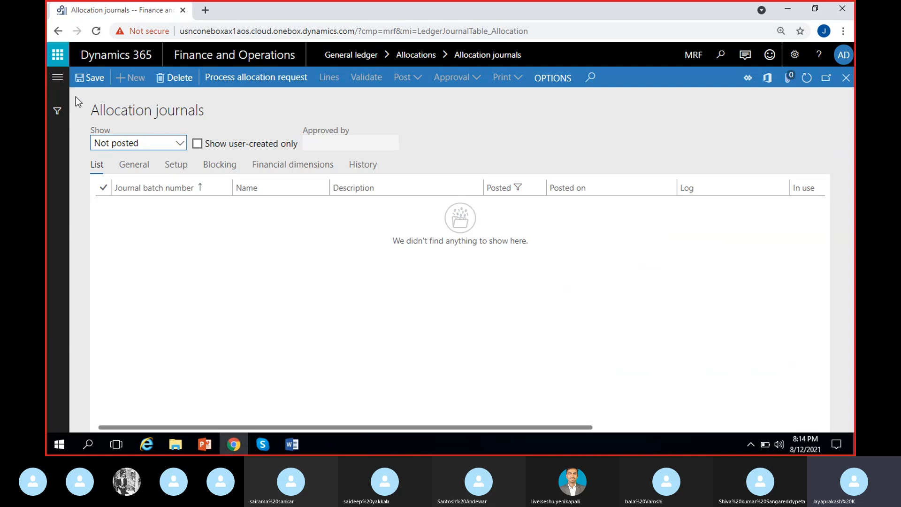
Open a Process allocation request and select rule MRF-000011, Salary expenses allocation - FP.
left_click(58, 78)
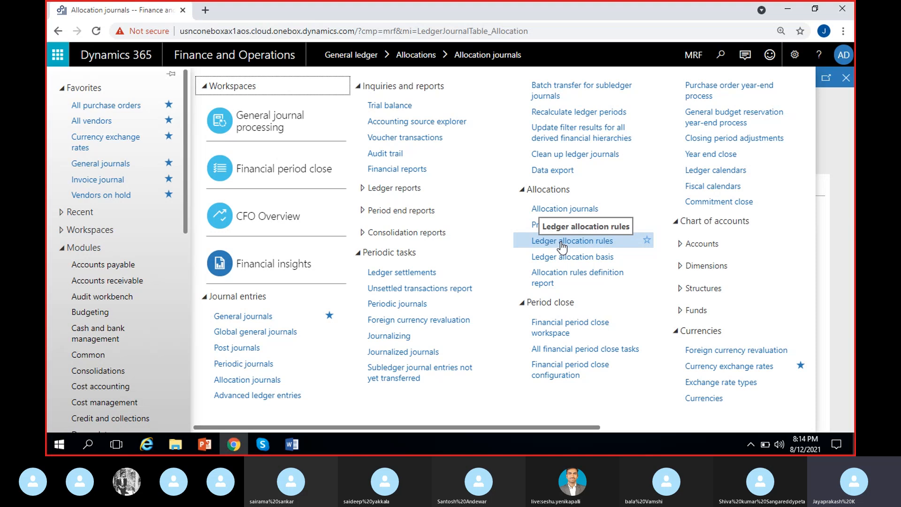
left_click(566, 224)
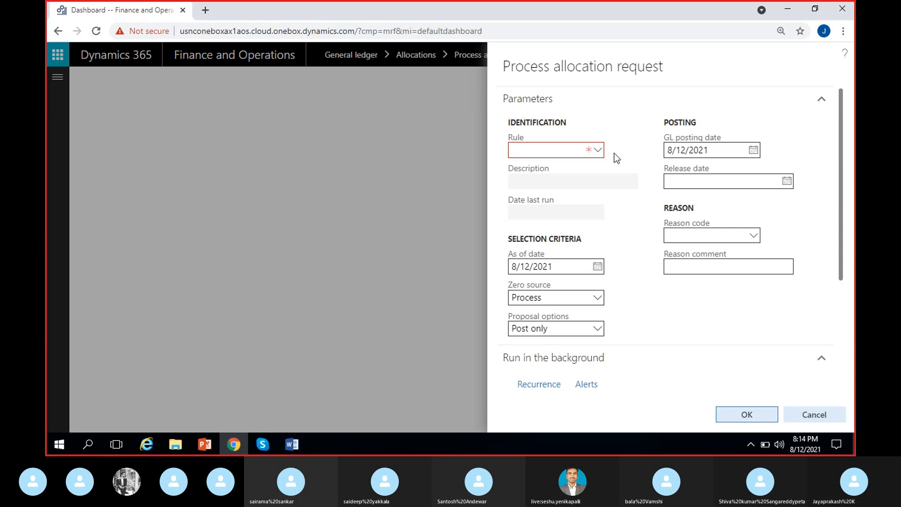
left_click(598, 150)
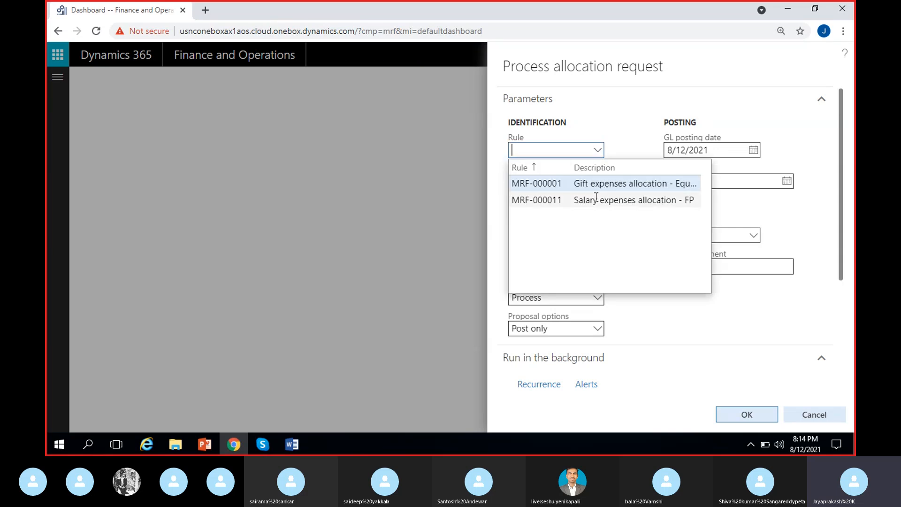
left_click(618, 197)
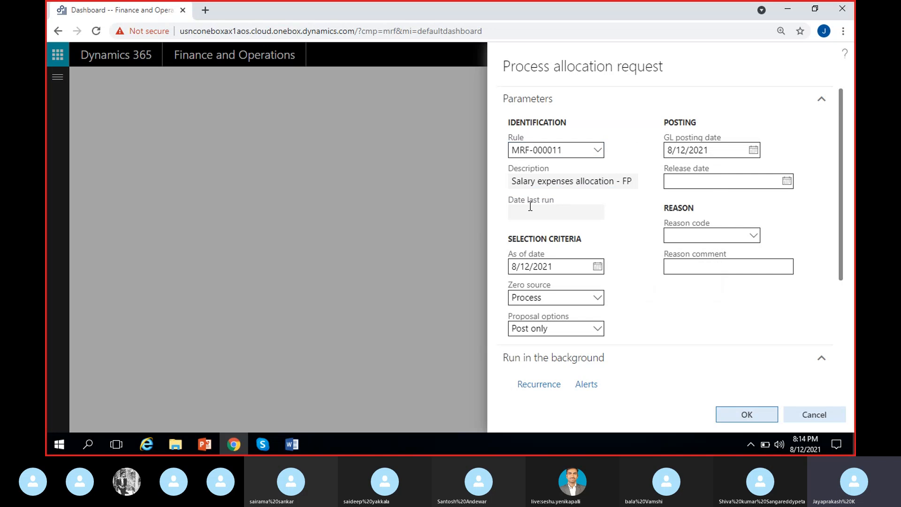
Switch the request to rule MRF-000001 to compare the Date last run field, and reselect MRF-000011.
left_click(530, 206)
mouse_move(551, 211)
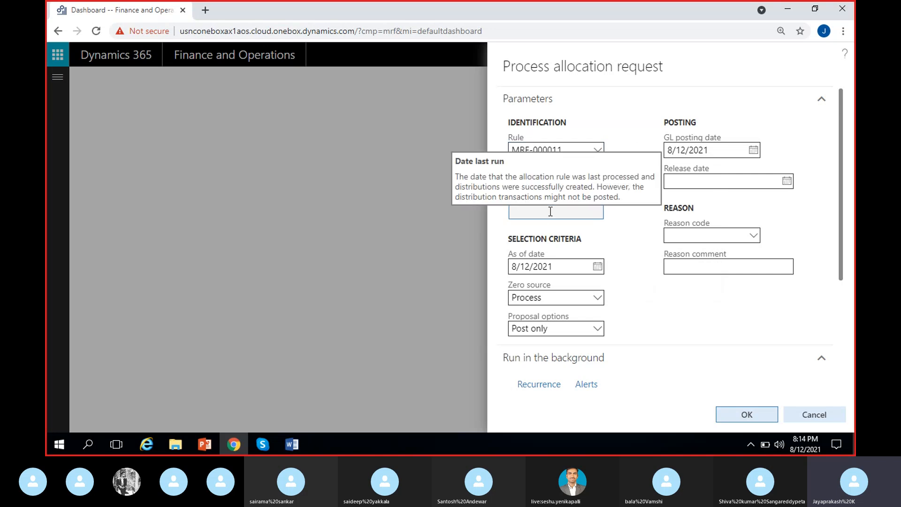
left_click(598, 151)
left_click(601, 183)
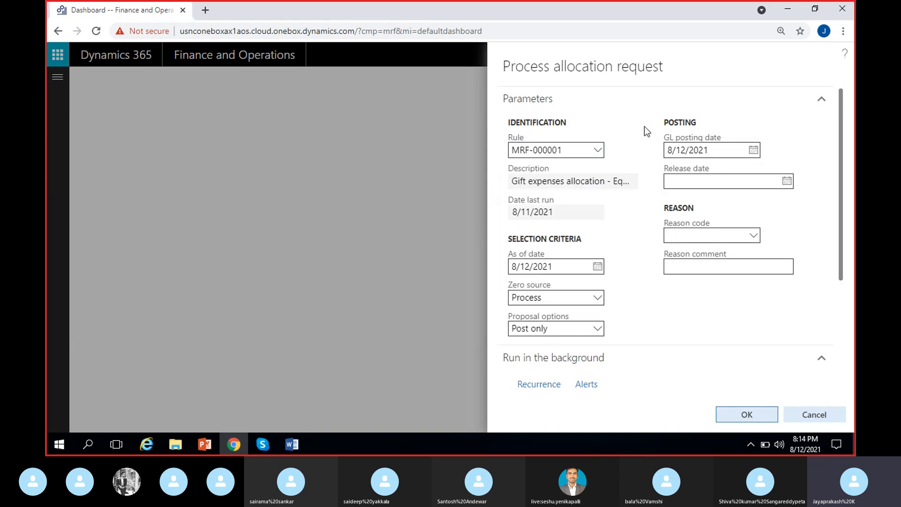
left_click(557, 213)
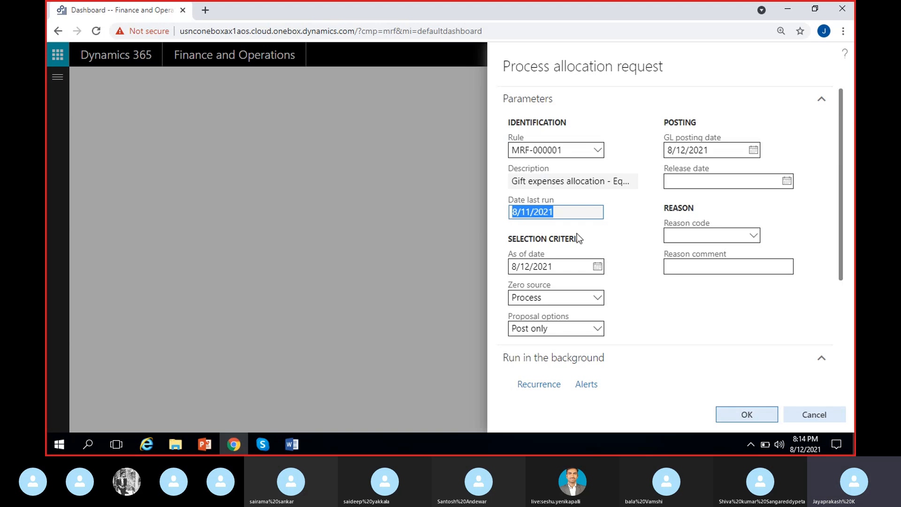
left_click(597, 150)
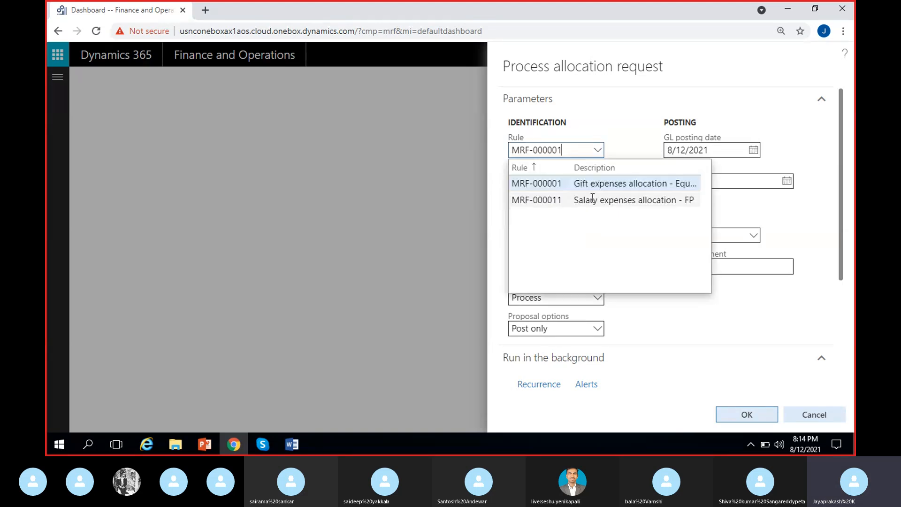
left_click(577, 202)
left_click(530, 209)
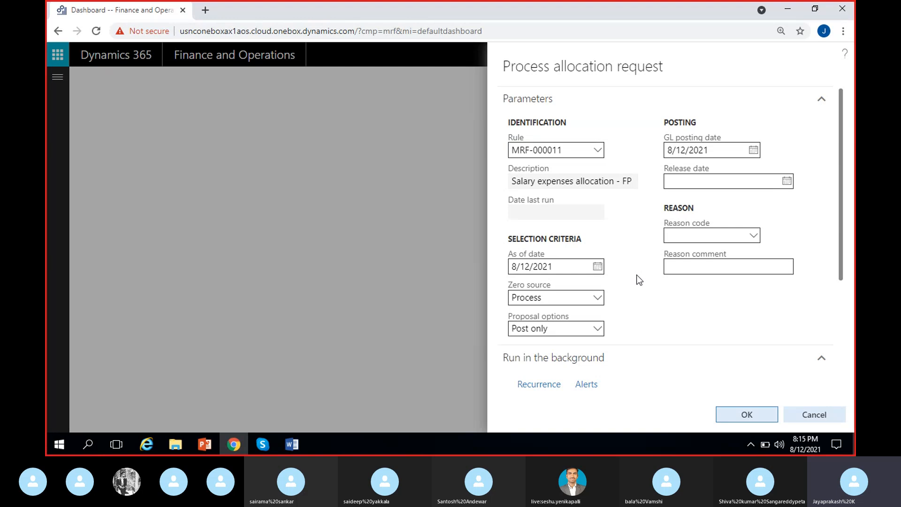
Try 7/1/2021 as the request's As of date, read the field's help text, and reset it to today's date.
left_click(598, 267)
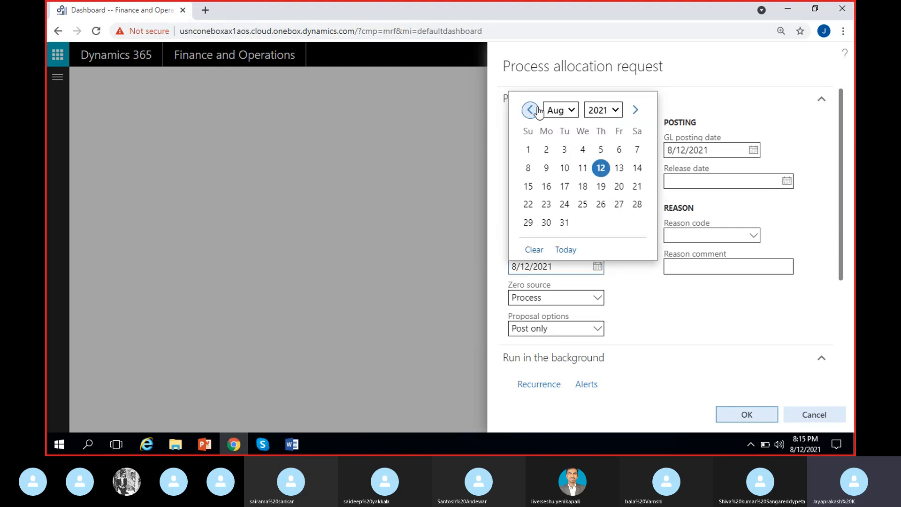
left_click(530, 110)
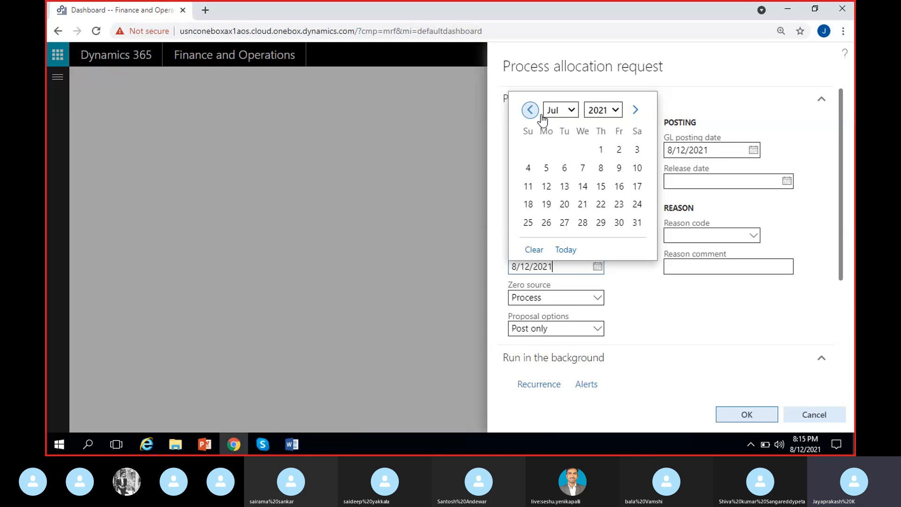
left_click(600, 150)
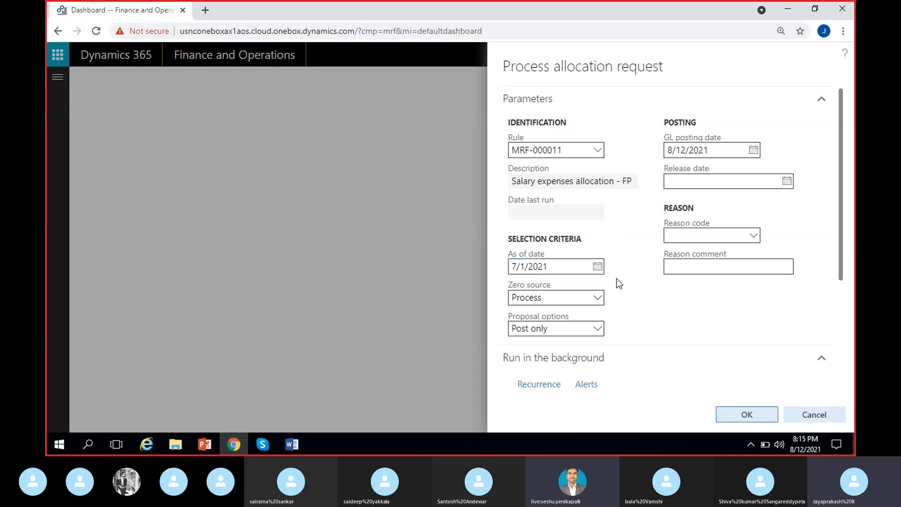
mouse_move(528, 258)
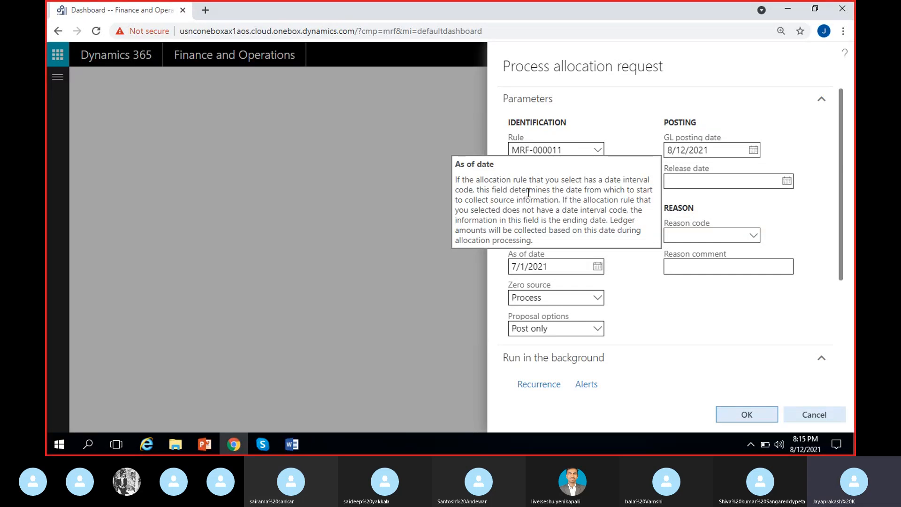
left_click(598, 267)
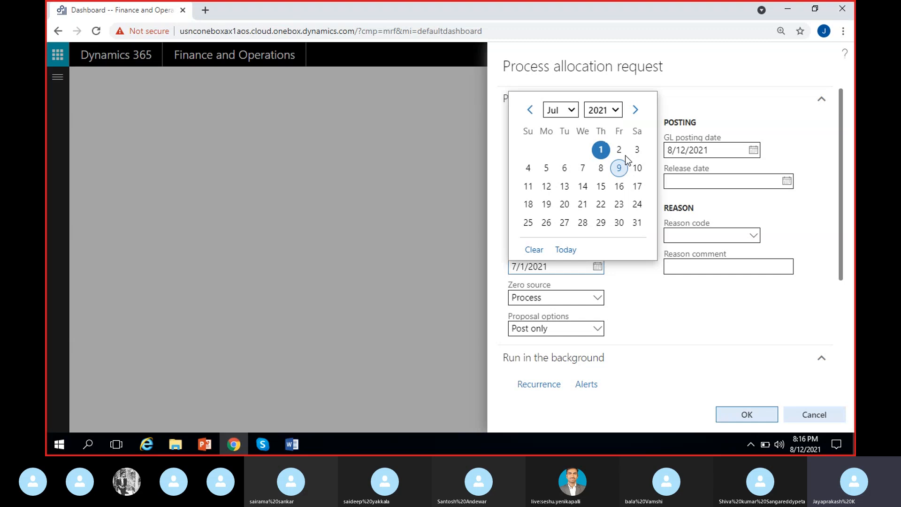
left_click(569, 250)
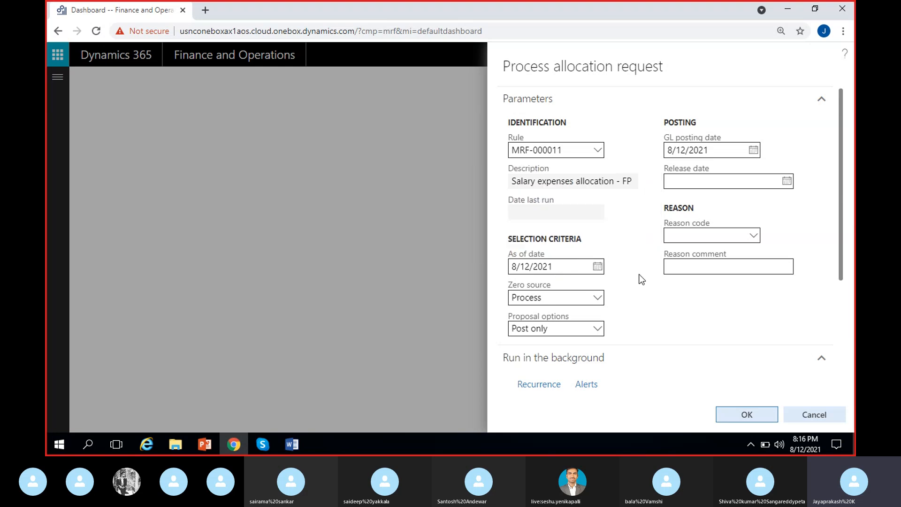
Review the Zero source options of the allocation request and keep Process selected.
left_click(597, 299)
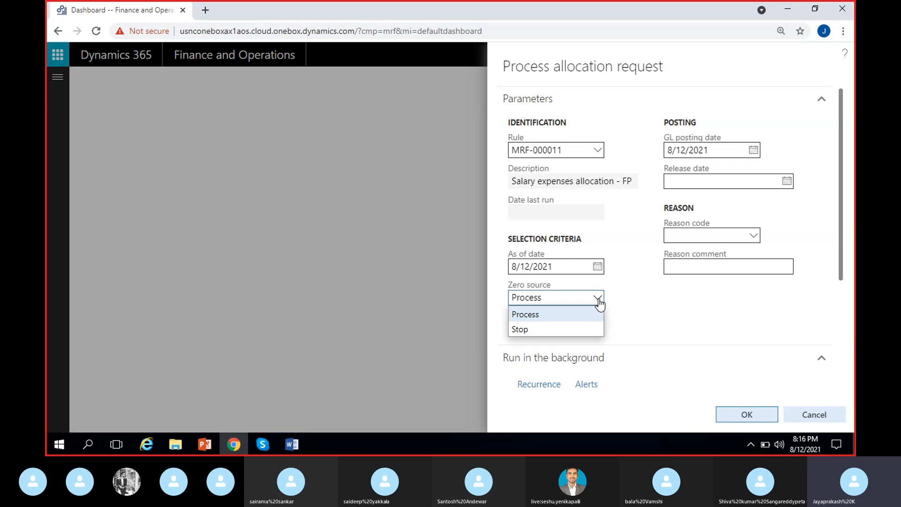
left_click(575, 314)
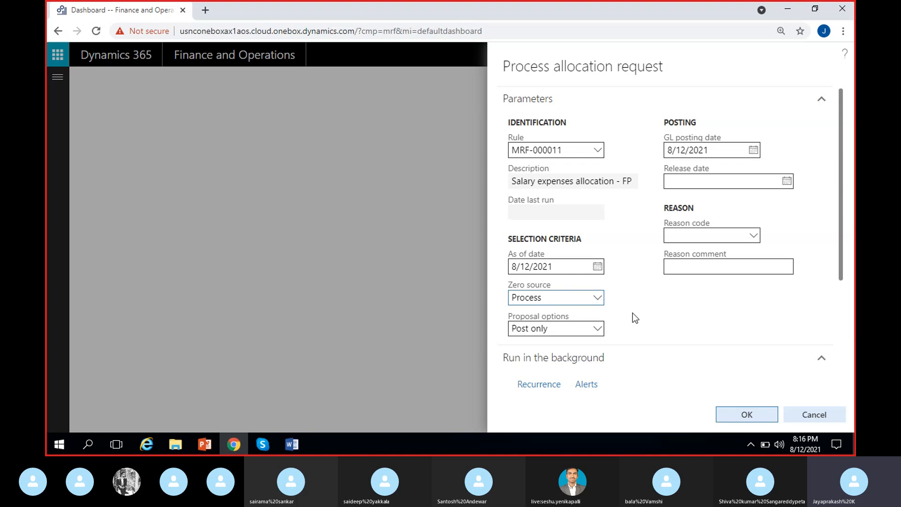
left_click(595, 299)
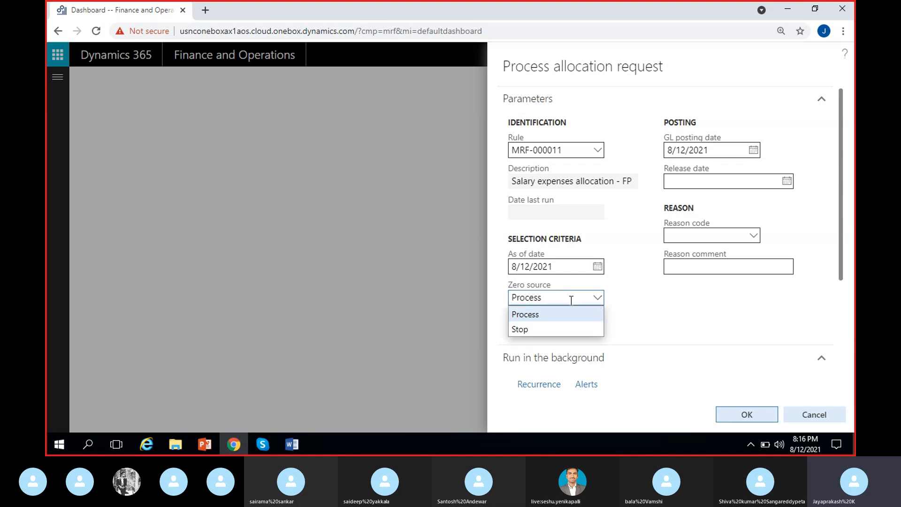
left_click(621, 313)
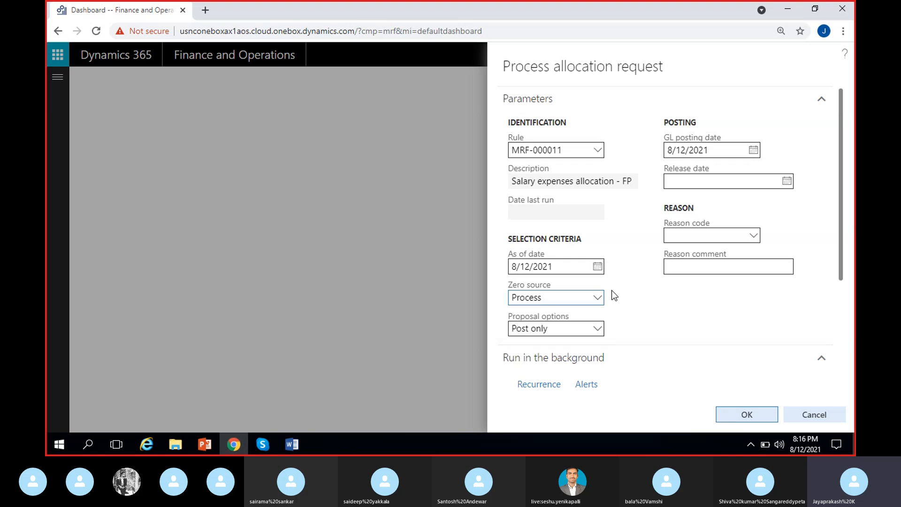
left_click(599, 299)
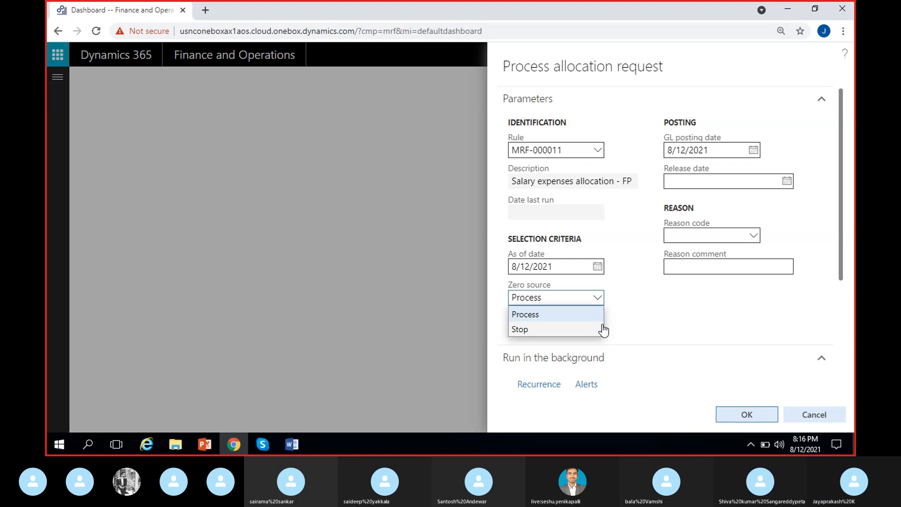
left_click(630, 297)
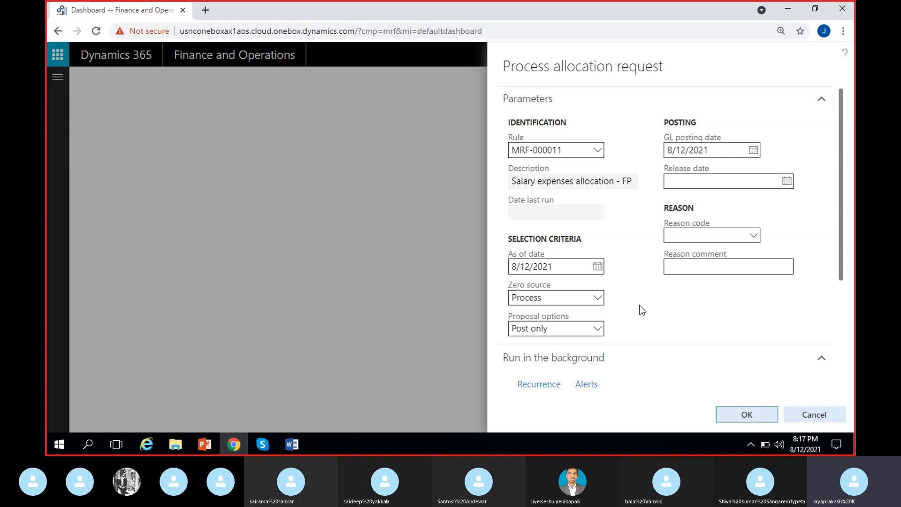
Set the allocation request's Zero source to Stop and check the remaining parameters and background options.
left_click(578, 297)
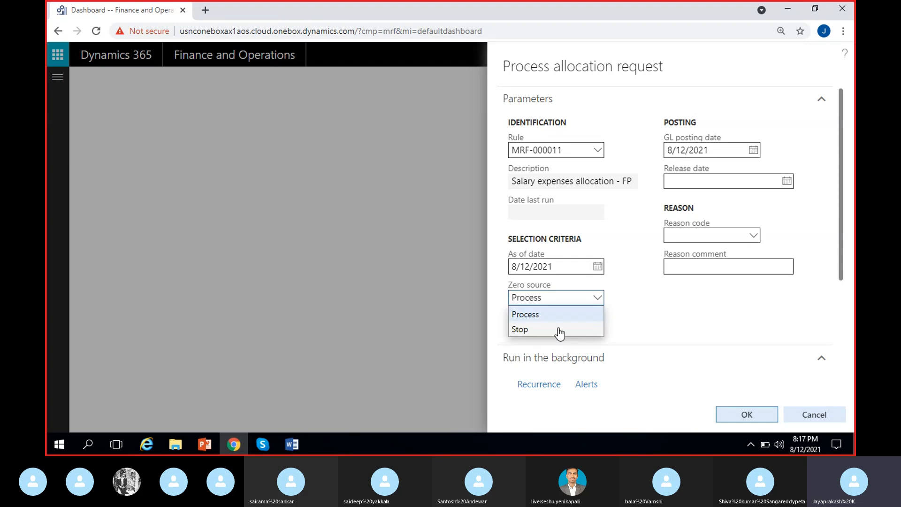
left_click(559, 331)
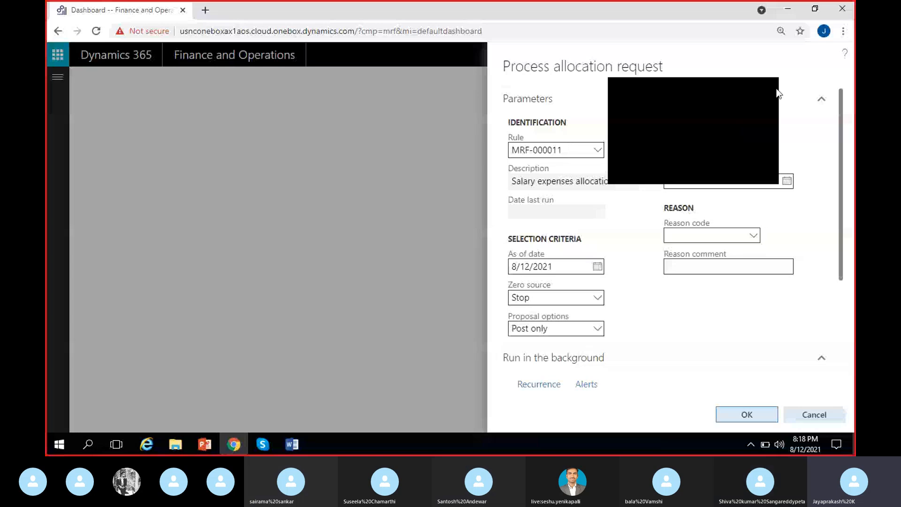
scroll(667, 311, "down", 1)
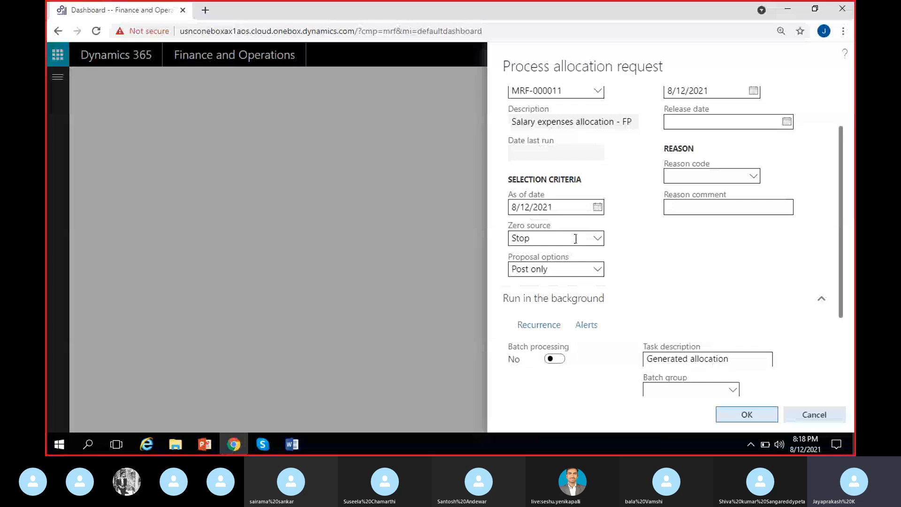
scroll(586, 249, "up", 1)
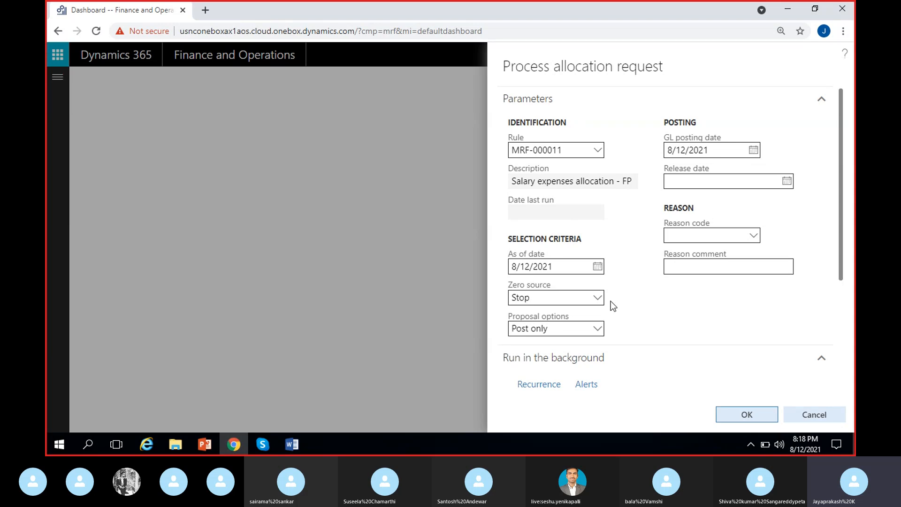
left_click(598, 298)
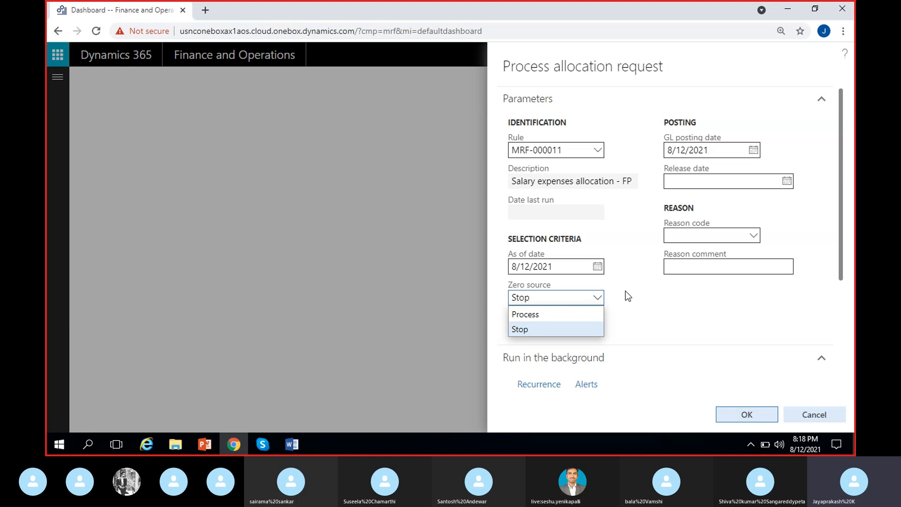
left_click(638, 298)
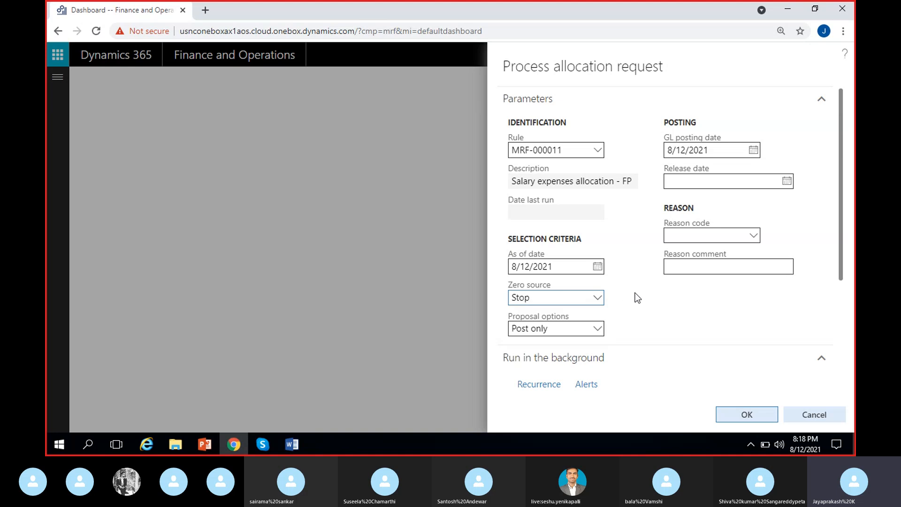
Compare the allocation request's Zero source options, set it to Process, and check the Proposal options choices.
left_click(602, 304)
left_click(594, 312)
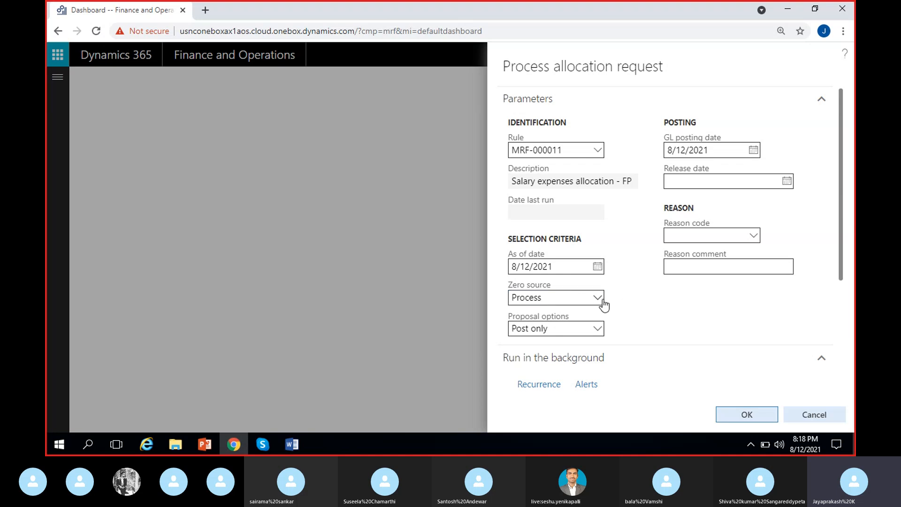
left_click(599, 301)
left_click(567, 329)
left_click(597, 298)
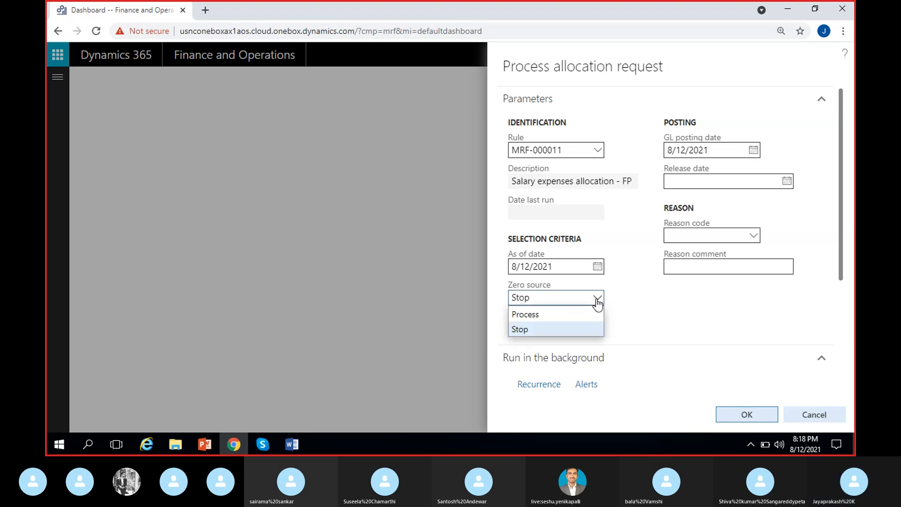
left_click(586, 314)
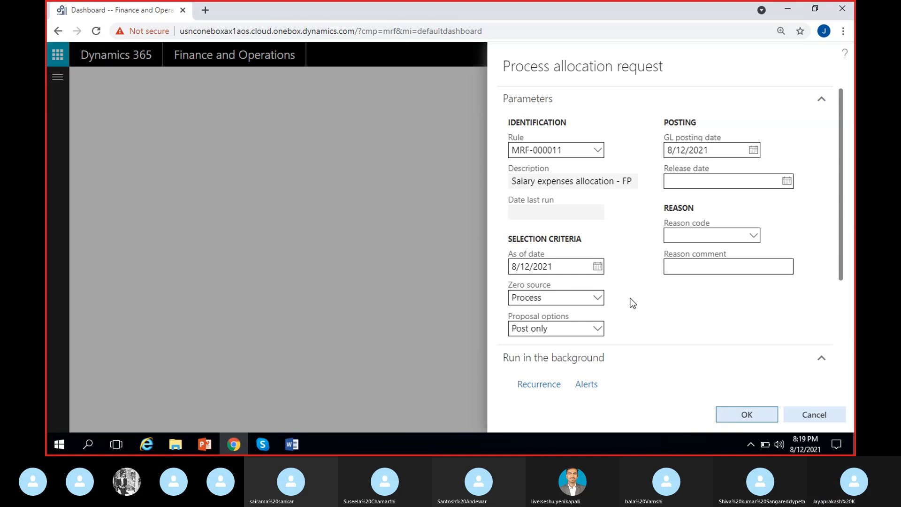
left_click(594, 330)
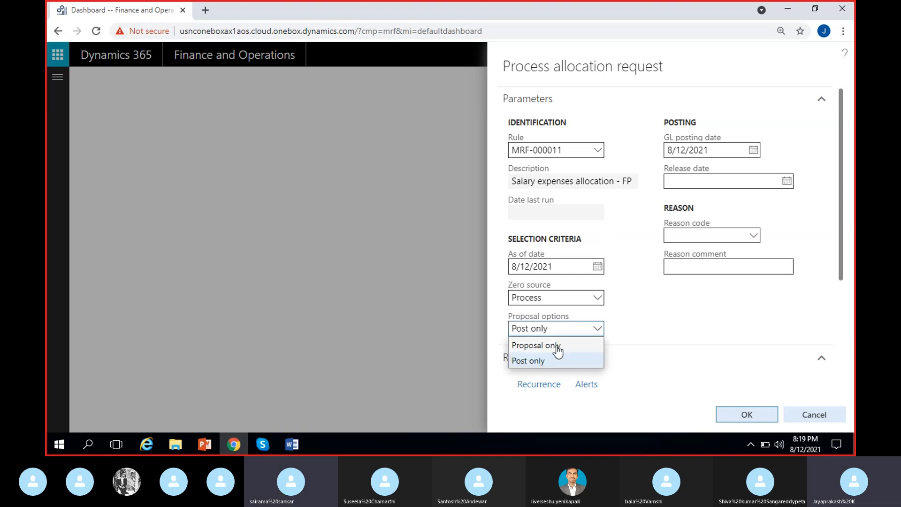
left_click(626, 332)
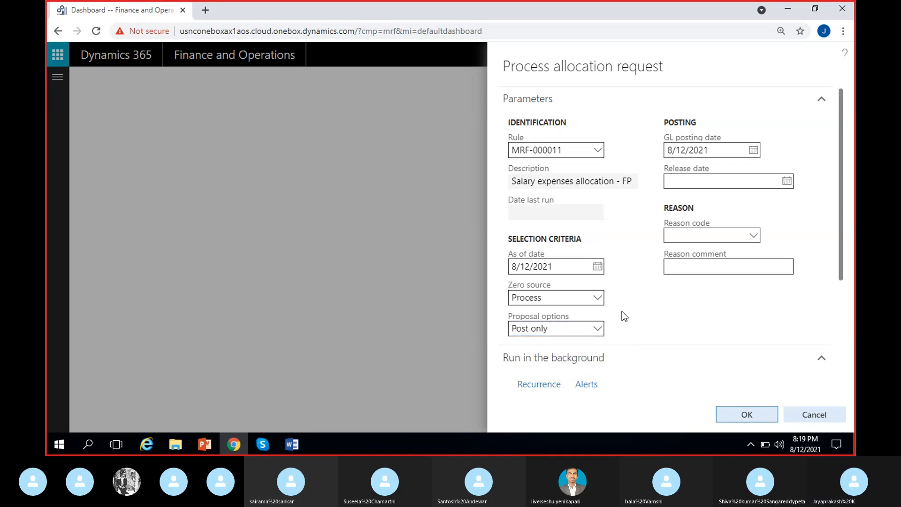
Switch to the Word notes and start an example line beginning with "1-Aug -" below the four-item allocation list.
left_click(291, 443)
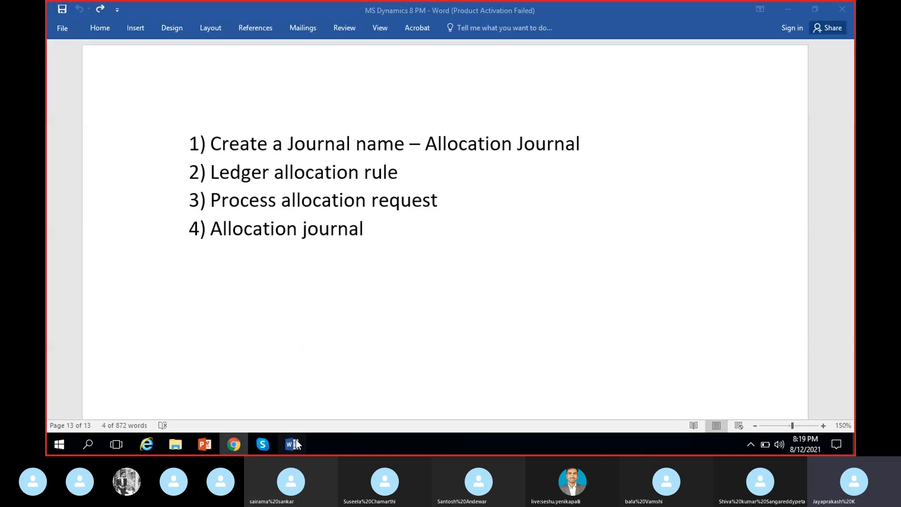
left_click(301, 285)
scroll(301, 285, "down", 2)
type("1")
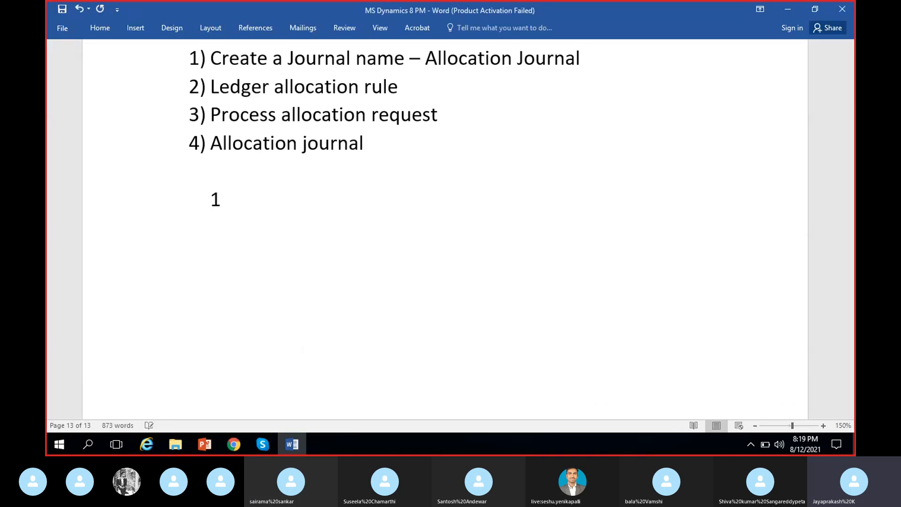
type("-Aug - s")
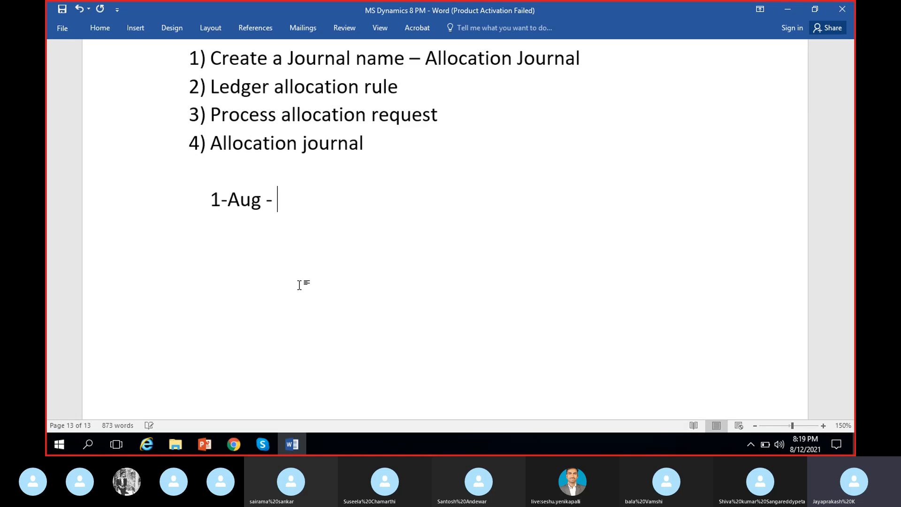
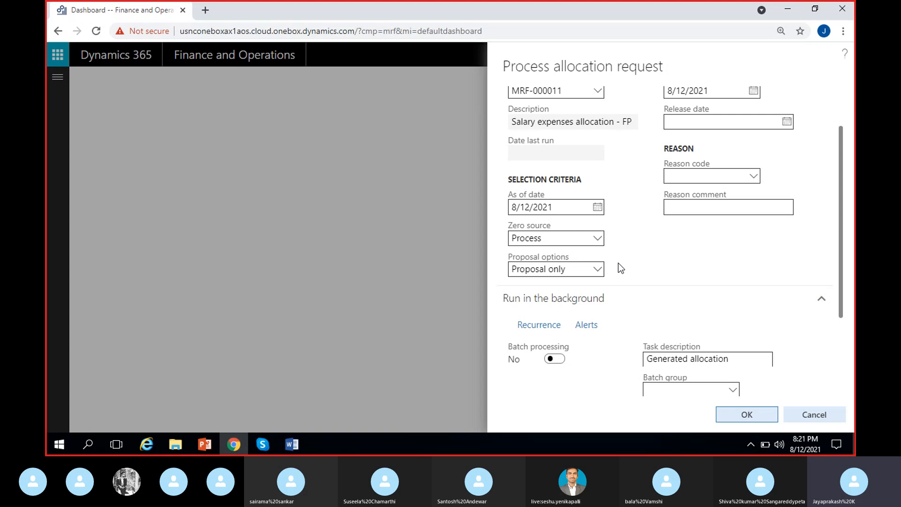
Try Post only as the allocation request's Proposal options value and set it back to Proposal only.
left_click(597, 269)
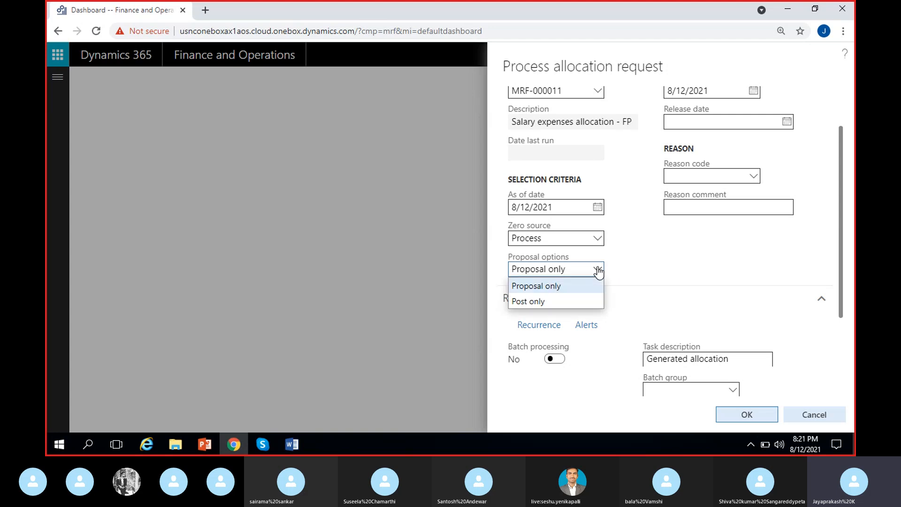
left_click(563, 301)
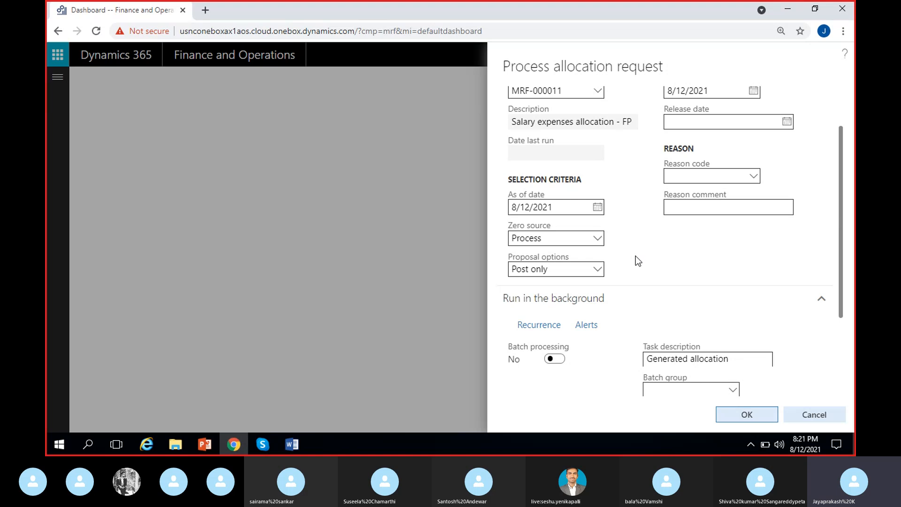
left_click(598, 270)
left_click(568, 286)
Try 8/30/2021 as the request's GL posting date and set it back to 8/12/2021.
scroll(632, 249, "up", 1)
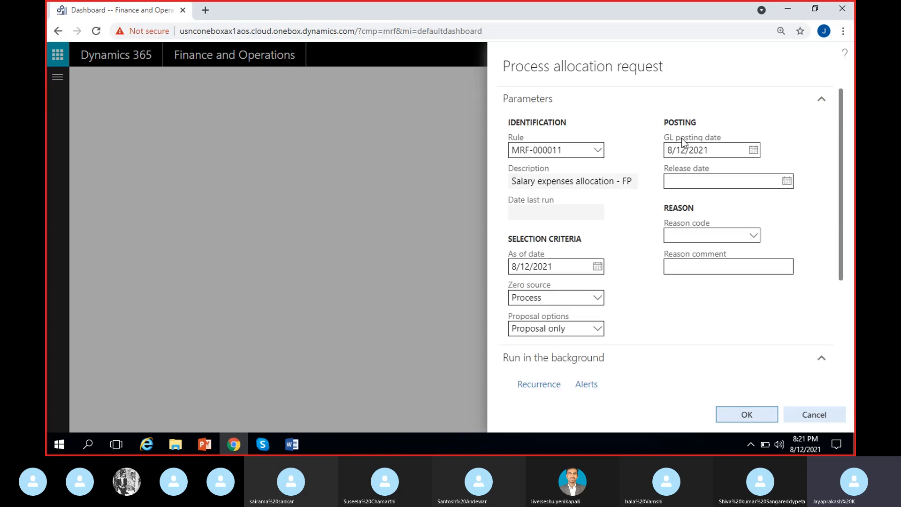
left_click(713, 154)
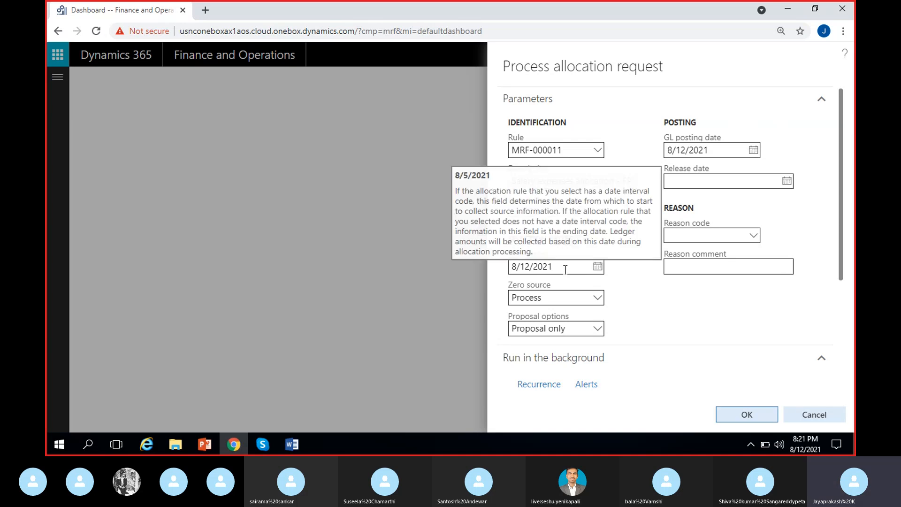
left_click(752, 150)
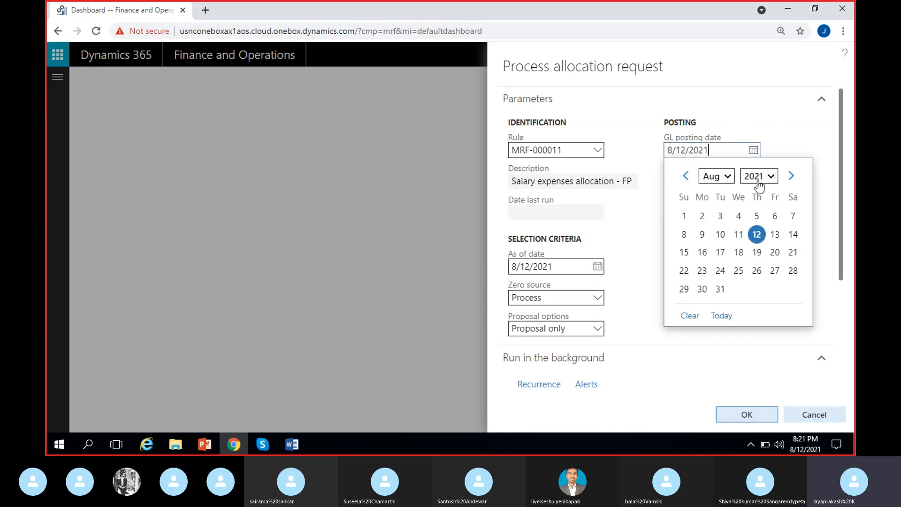
left_click(702, 289)
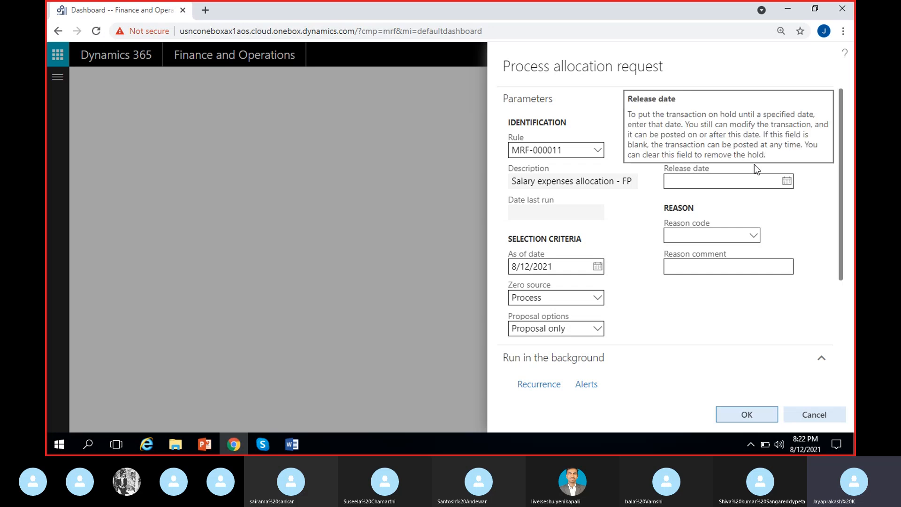
left_click(754, 150)
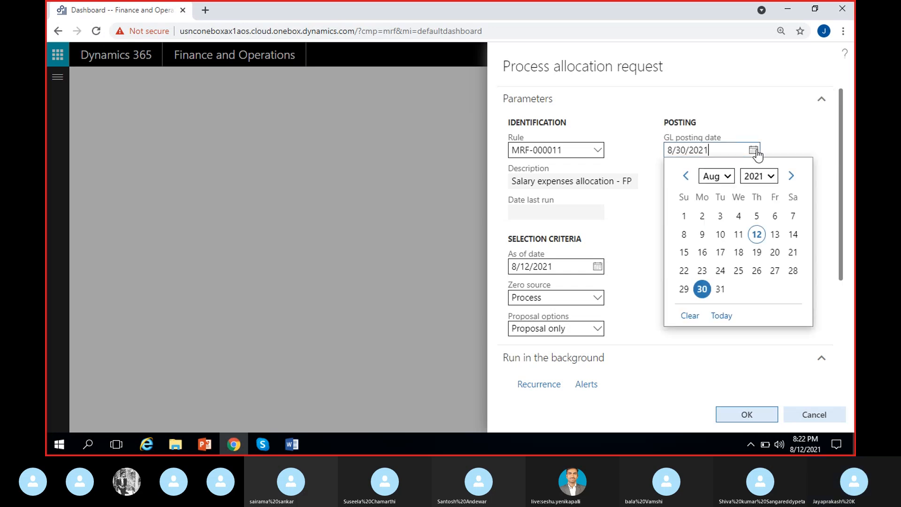
left_click(756, 234)
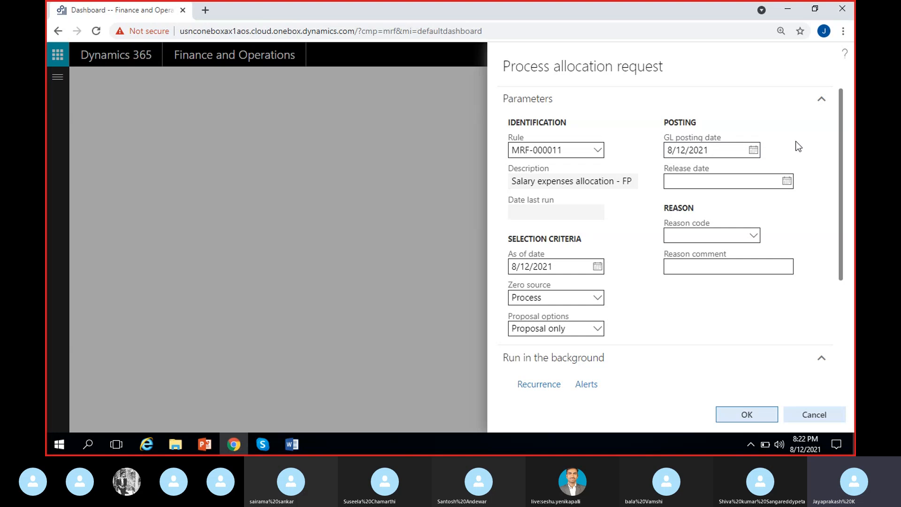
Try 8/15/2021 as the request's Release date, read the field's help text, and clear the date.
left_click(721, 187)
left_click(646, 176)
left_click(786, 183)
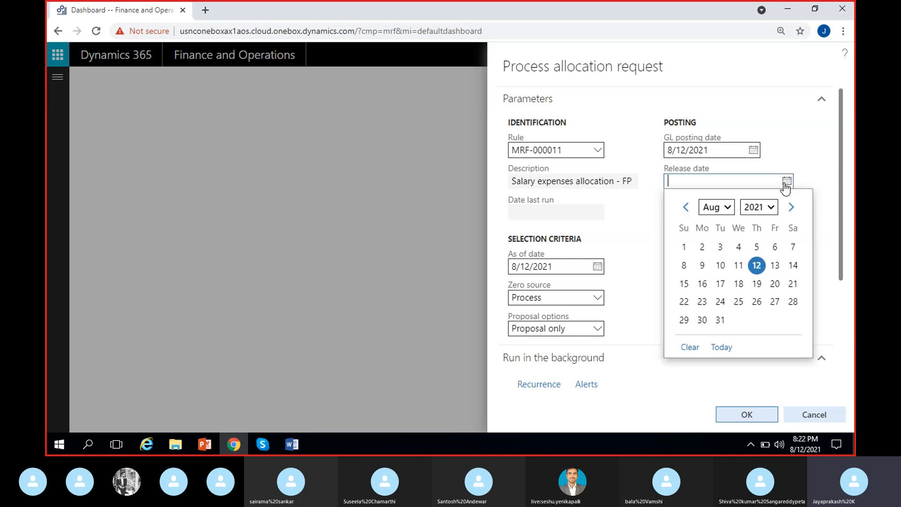
left_click(684, 283)
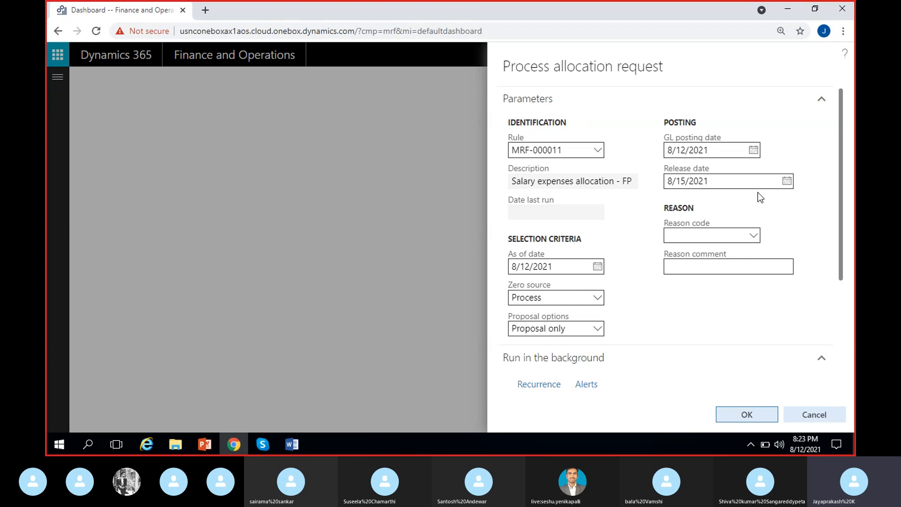
mouse_move(732, 185)
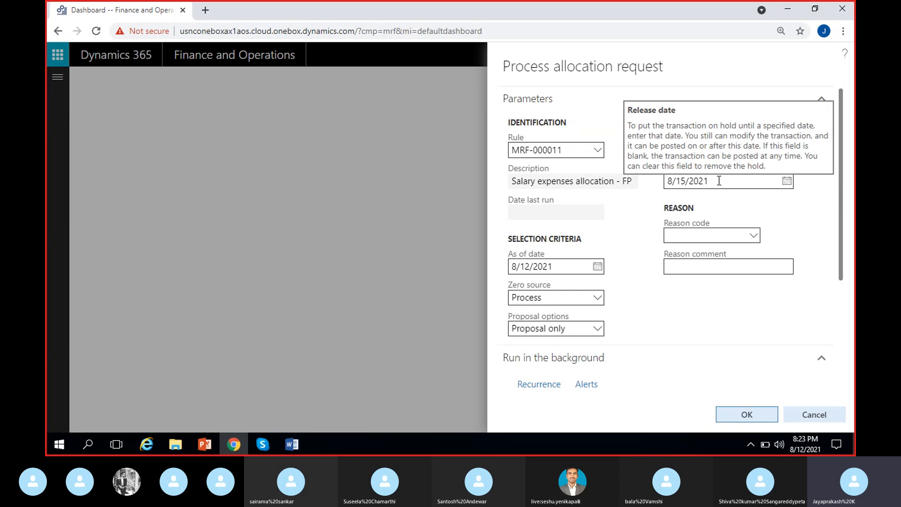
left_click(731, 181)
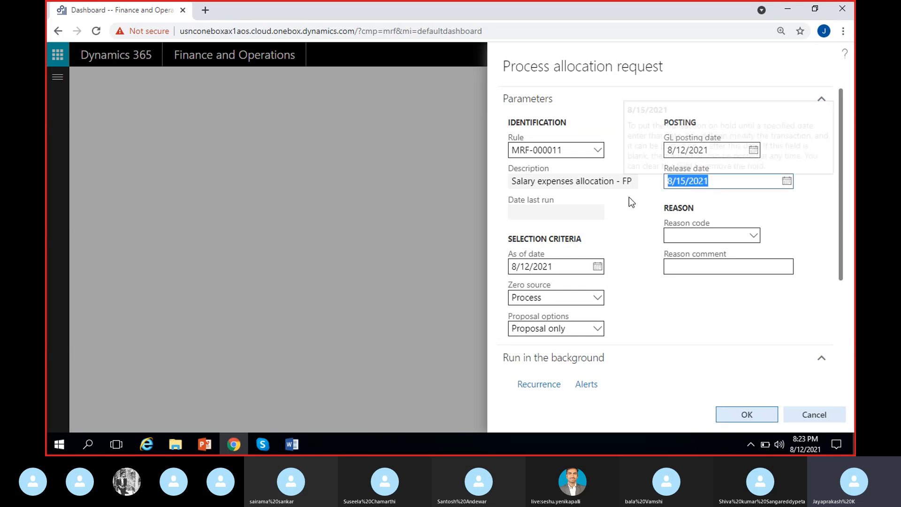
key("Delete")
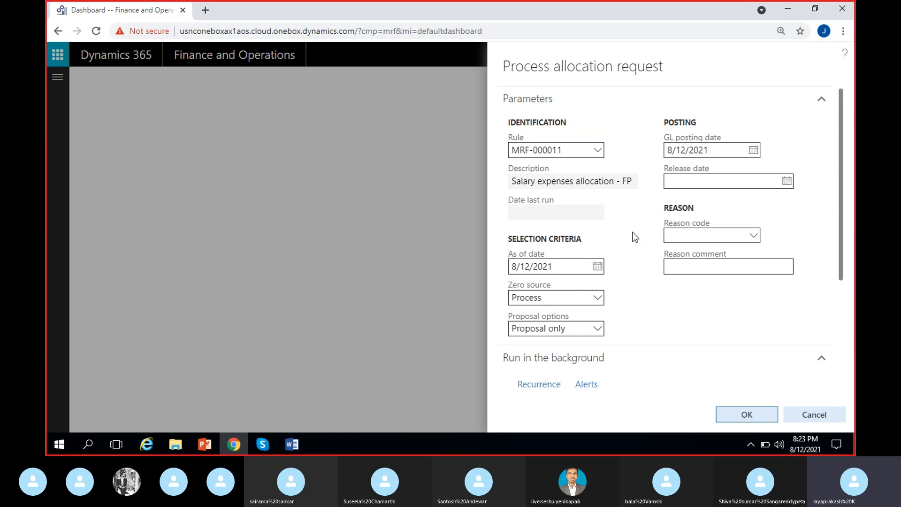
Examine the Reason code and Reason comment fields of the allocation request.
scroll(634, 235, "down", 1)
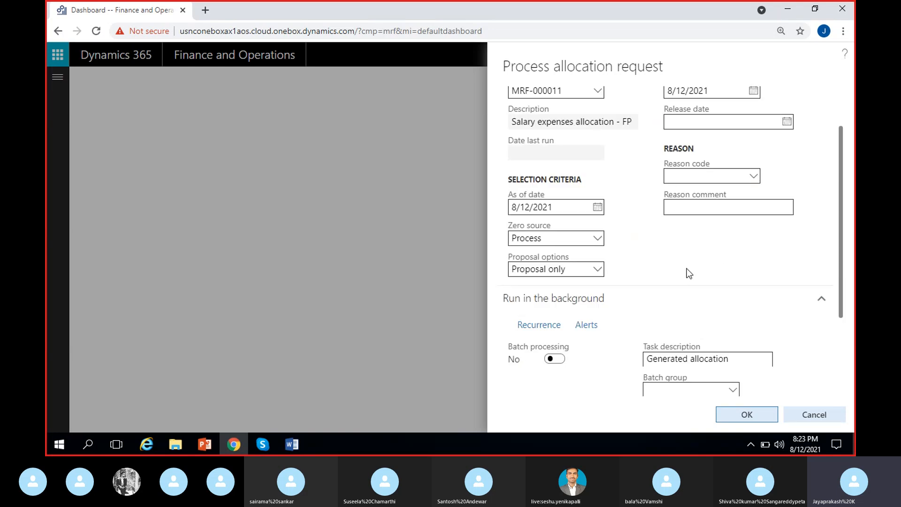
scroll(680, 240, "up", 1)
left_click(751, 237)
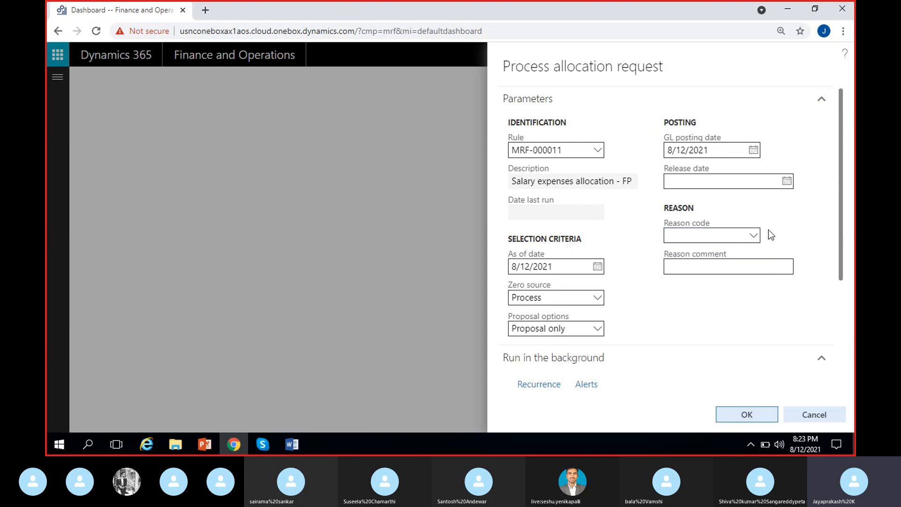
left_click(718, 264)
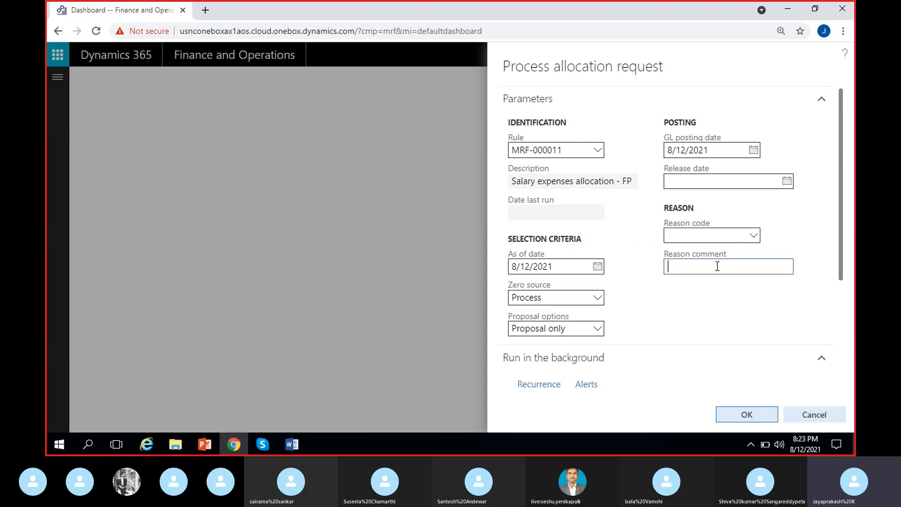
left_click(700, 286)
left_click(705, 265)
left_click(713, 321)
left_click(699, 237)
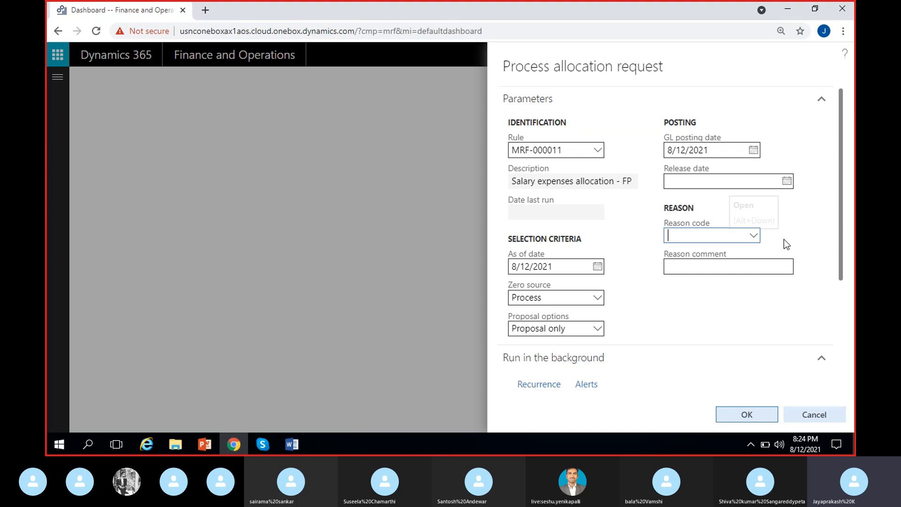
left_click(734, 311)
scroll(657, 334, "down", 1)
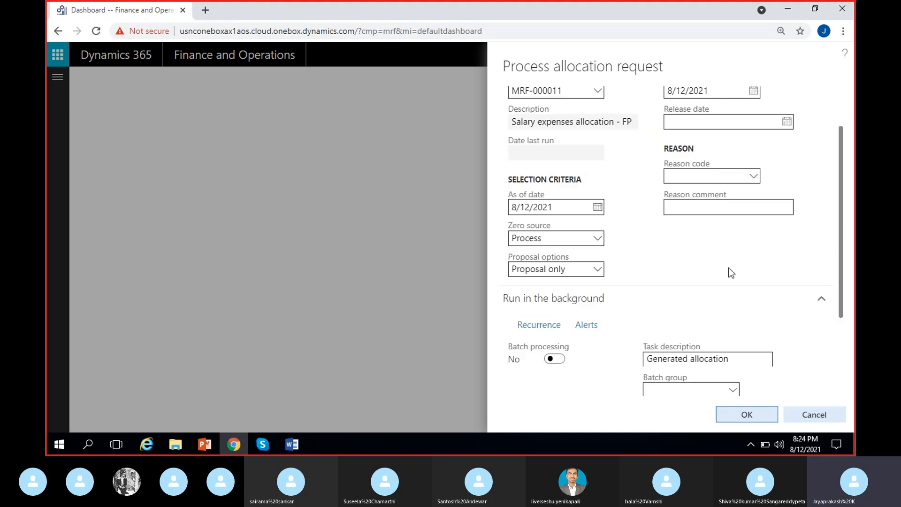
scroll(731, 270, "up", 1)
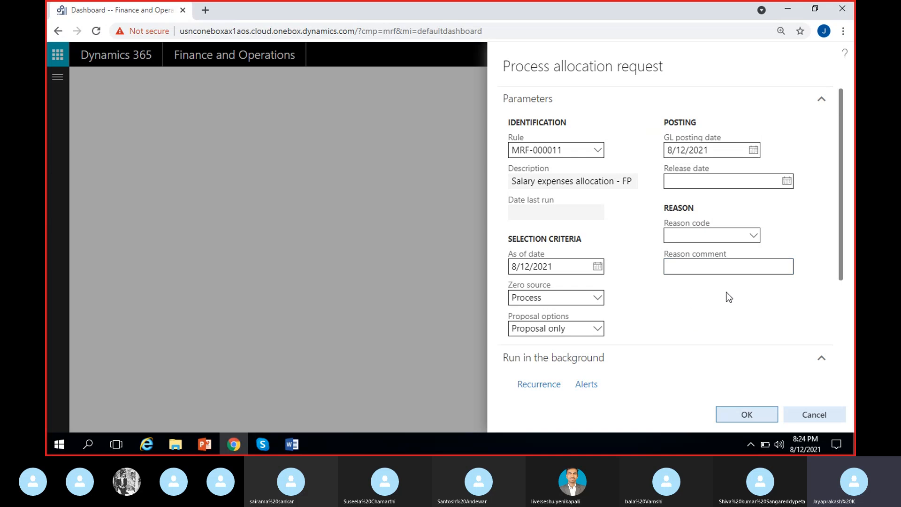
Enter "Salary mandatory allocation" as the allocation request's Reason comment, correcting the spelling and spacing.
left_click(714, 268)
type("Sla")
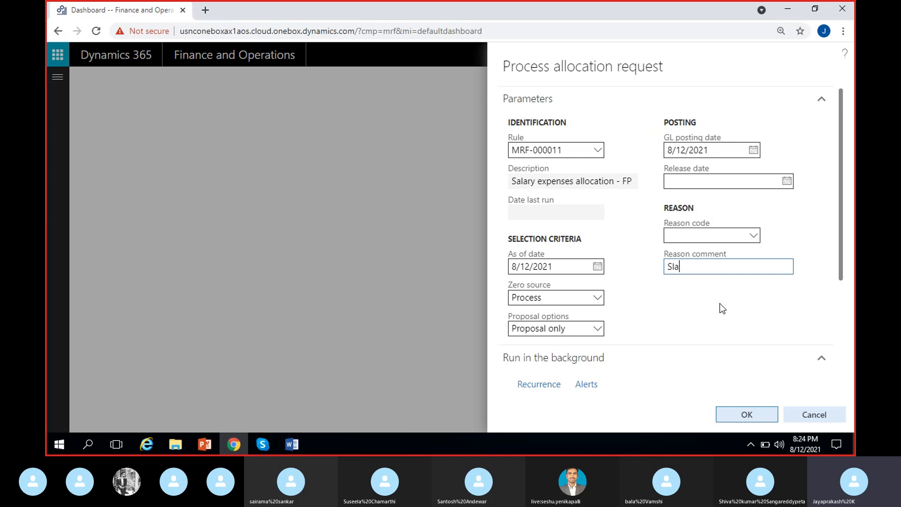
key("BackSpace")
key("BackSpace")
type("alay")
key("BackSpace")
key("BackSpace")
type("aryha")
key("BackSpace")
key("BackSpace")
type("mandatory alloction")
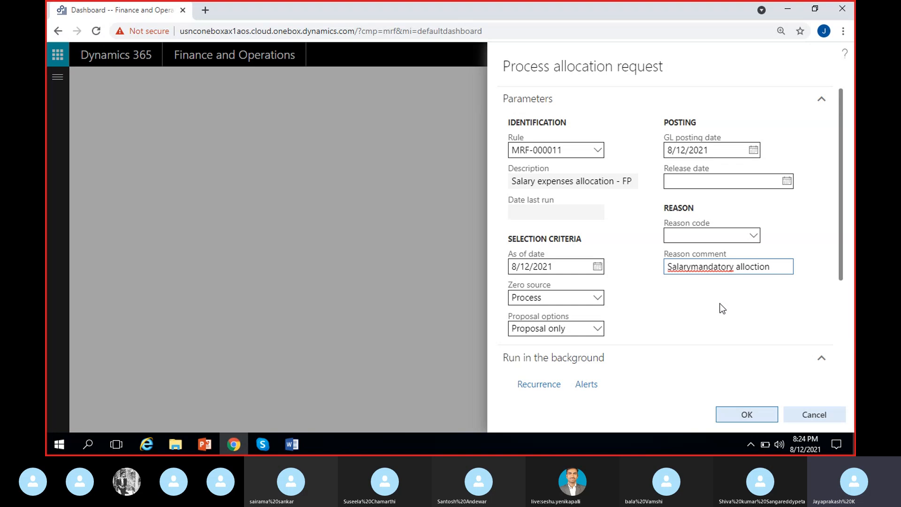
left_click(692, 266)
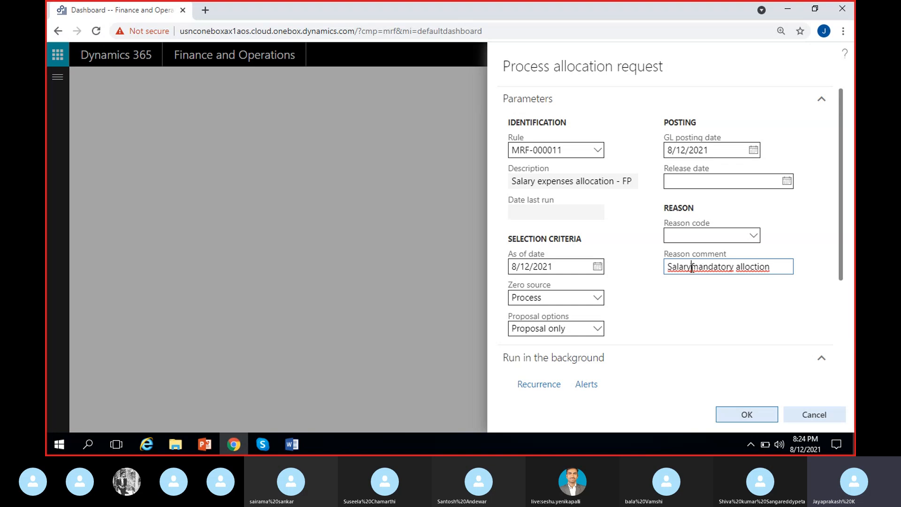
right_click(760, 269)
left_click(752, 114)
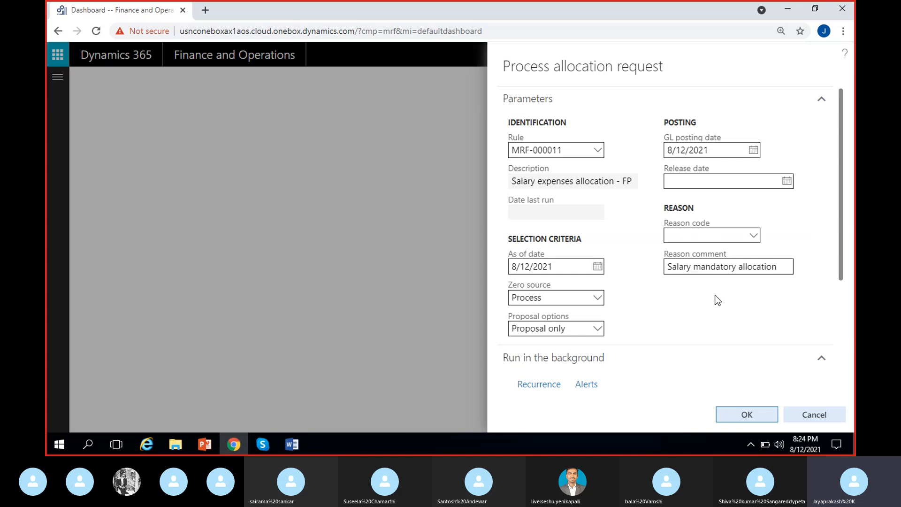
Review the allocation request's background settings, turn on Batch processing, and open the recurrence settings.
scroll(717, 301, "down", 4)
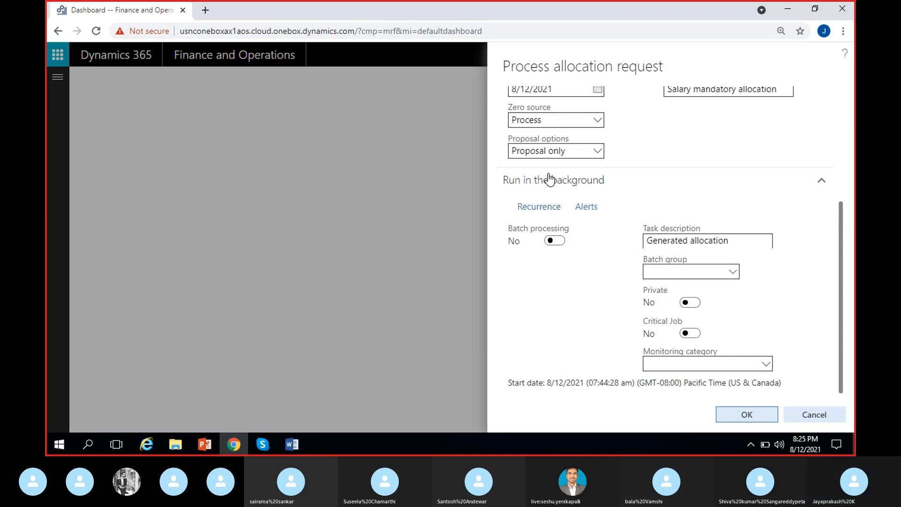
scroll(547, 178, "up", 4)
scroll(637, 299, "down", 3)
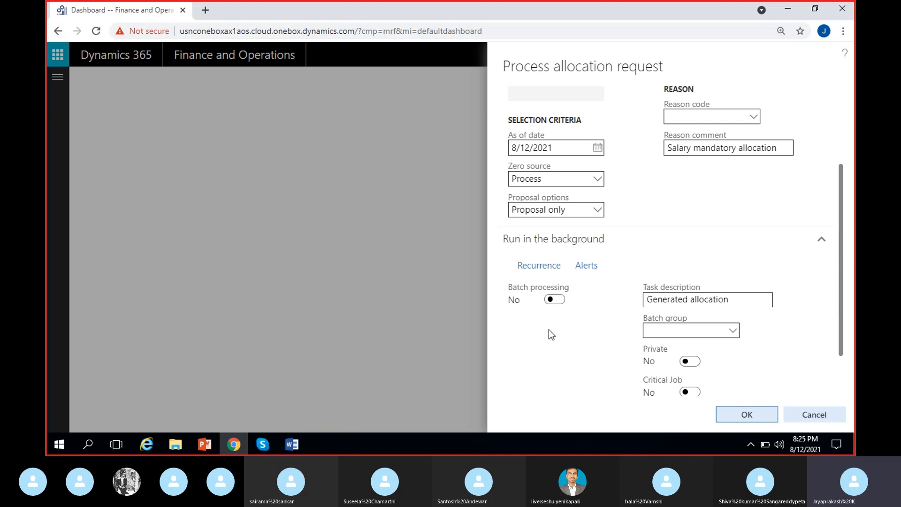
left_click(554, 300)
left_click(535, 268)
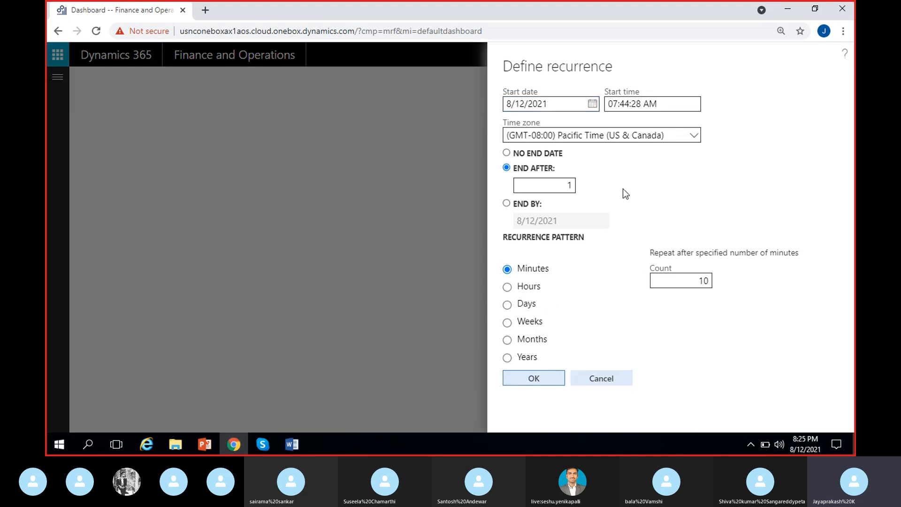
Try the No end date option for the recurrence, then switch to End by with the date 12/31/2021.
left_click(507, 153)
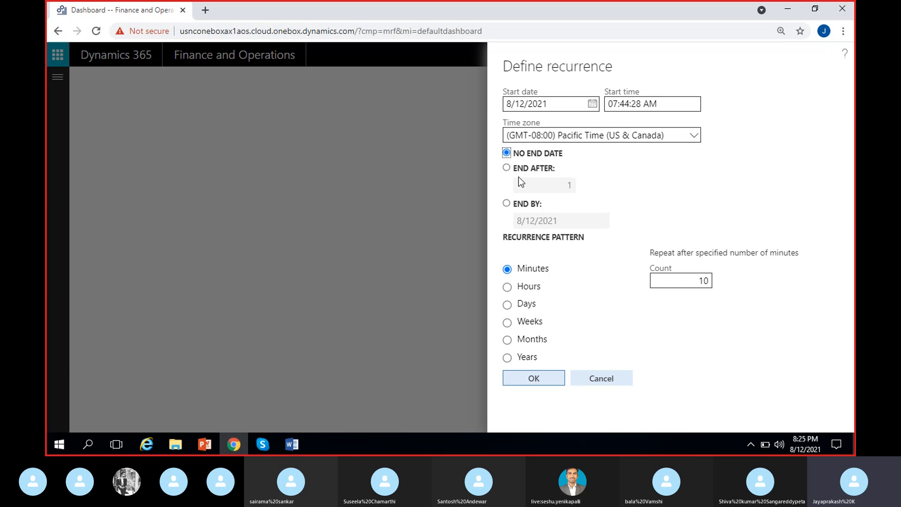
left_click(507, 203)
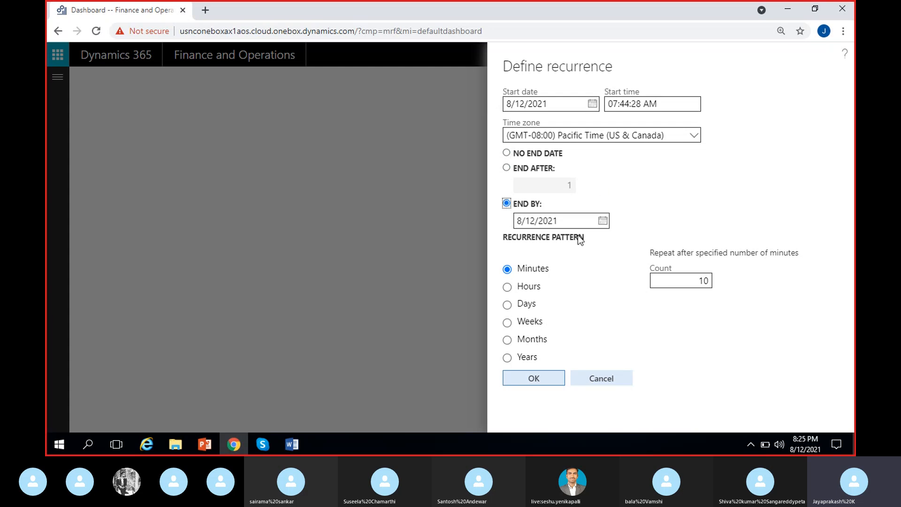
left_click(603, 220)
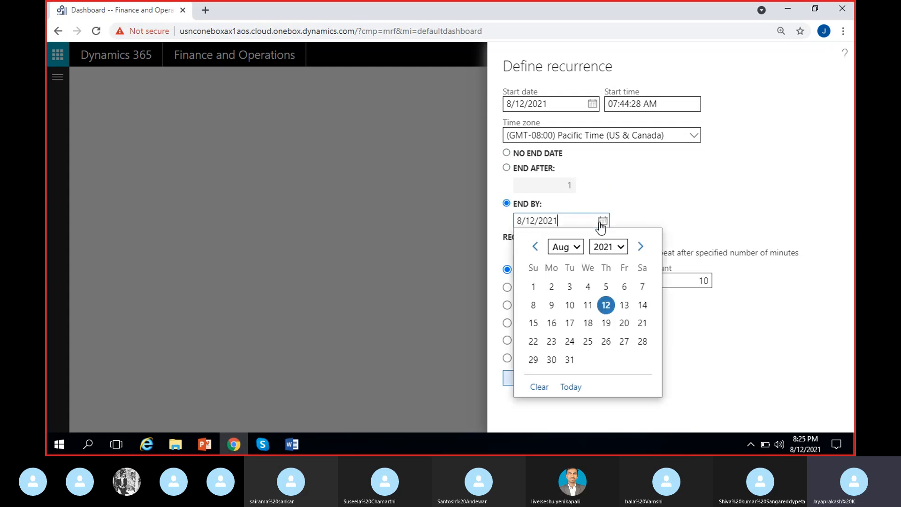
left_click(640, 247)
left_click(640, 247)
left_click(640, 247)
left_click(640, 247)
left_click(640, 246)
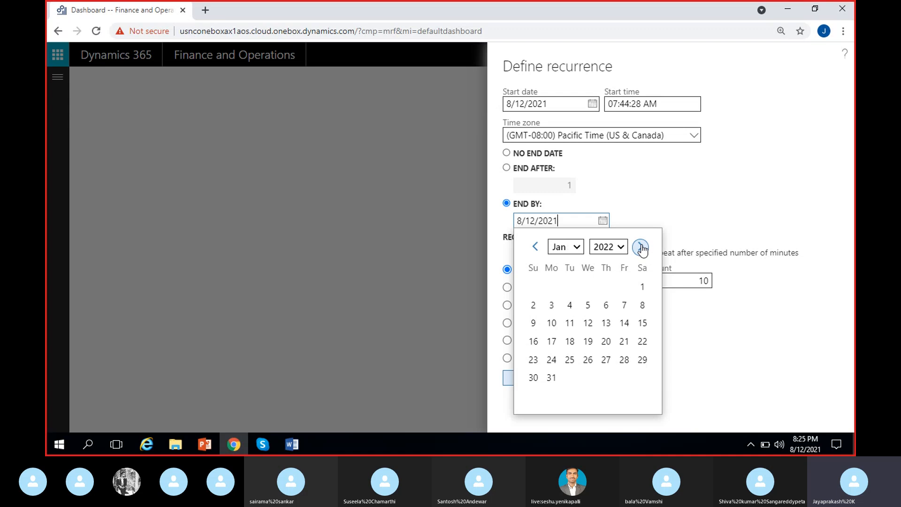
left_click(536, 247)
left_click(623, 359)
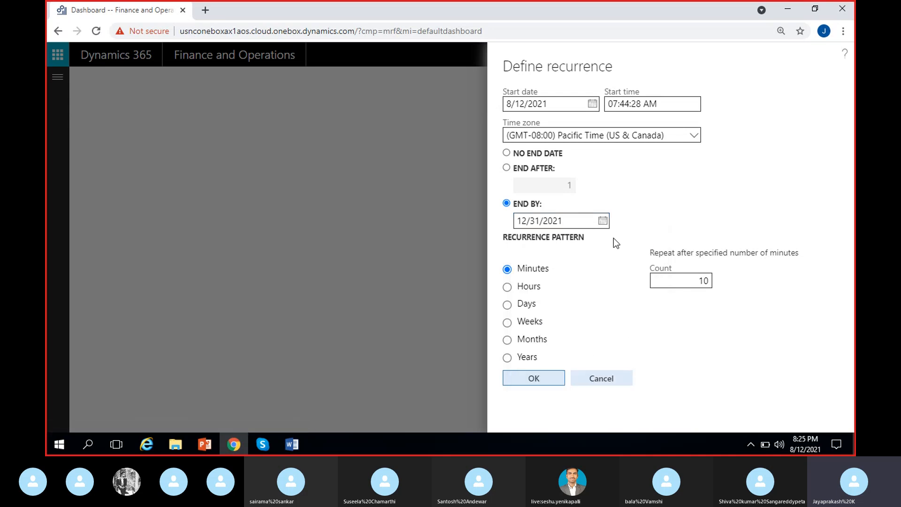
Try the Months recurrence pattern and review its options for repeating on a specific day or weekday.
left_click(528, 337)
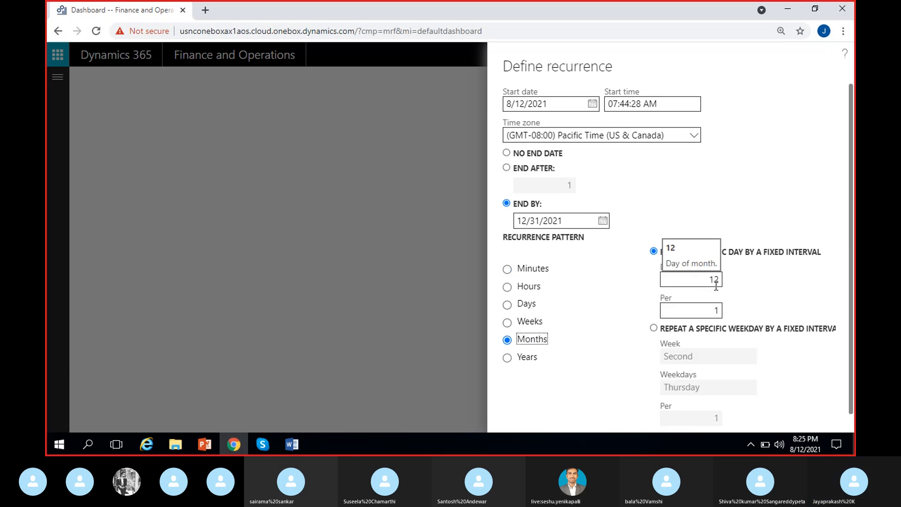
left_click(735, 309)
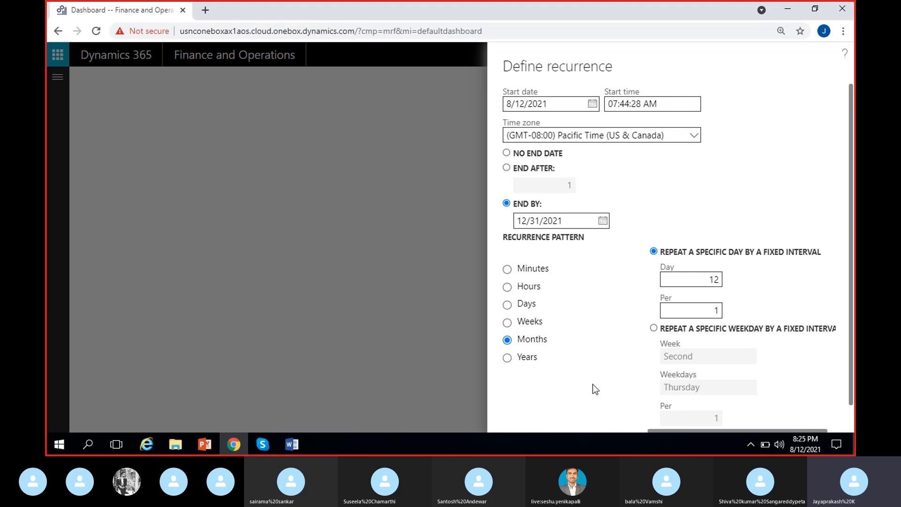
scroll(593, 389, "down", 1)
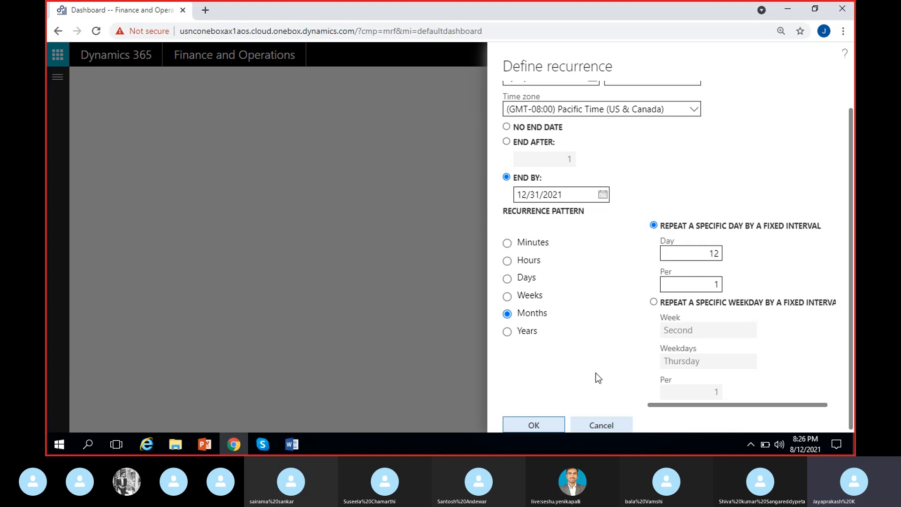
scroll(595, 373, "up", 1)
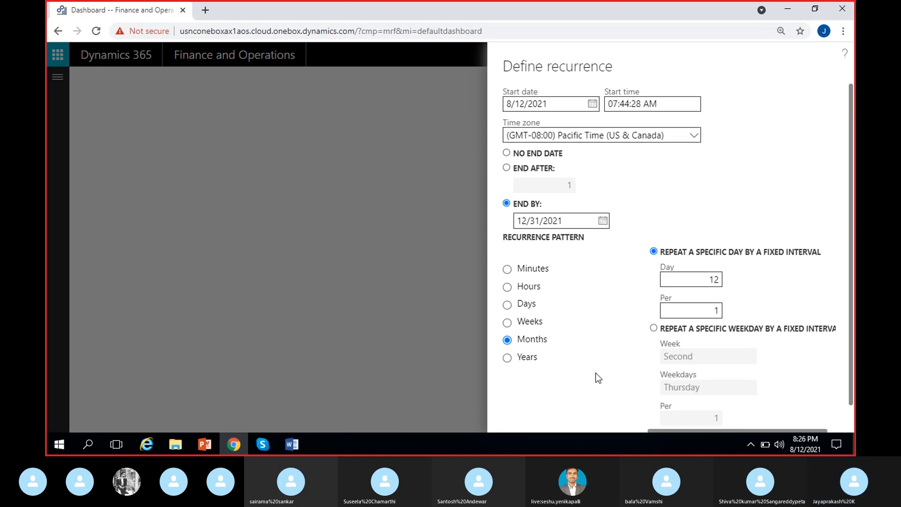
scroll(596, 378, "down", 1)
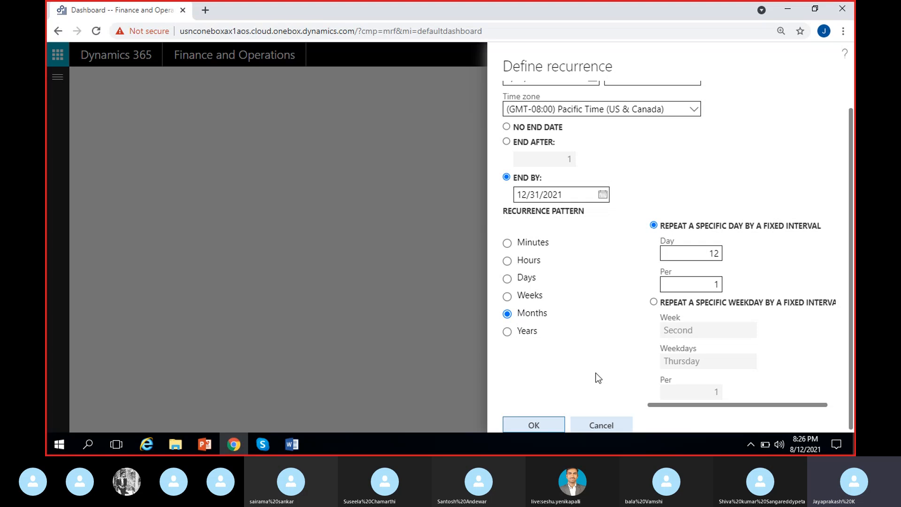
scroll(599, 378, "up", 1)
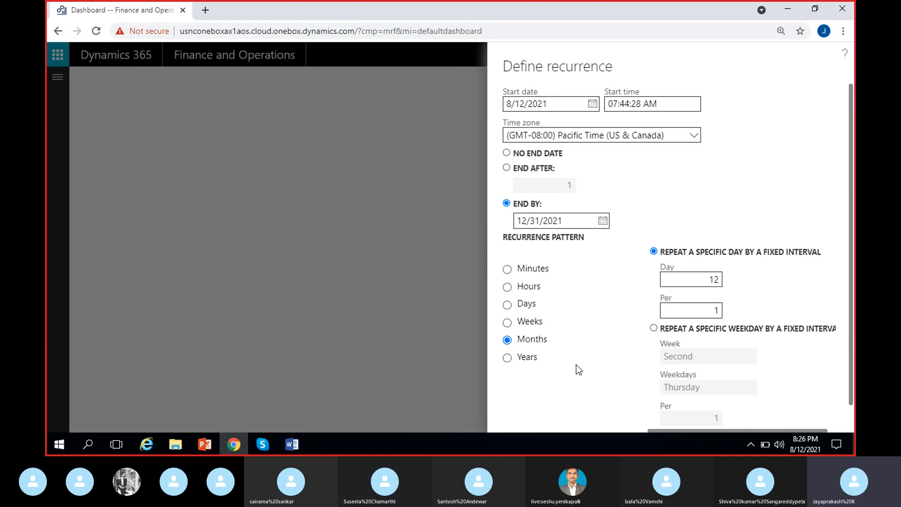
Try the Days recurrence pattern, cancel the recurrence definition, and turn Batch processing back off.
left_click(507, 305)
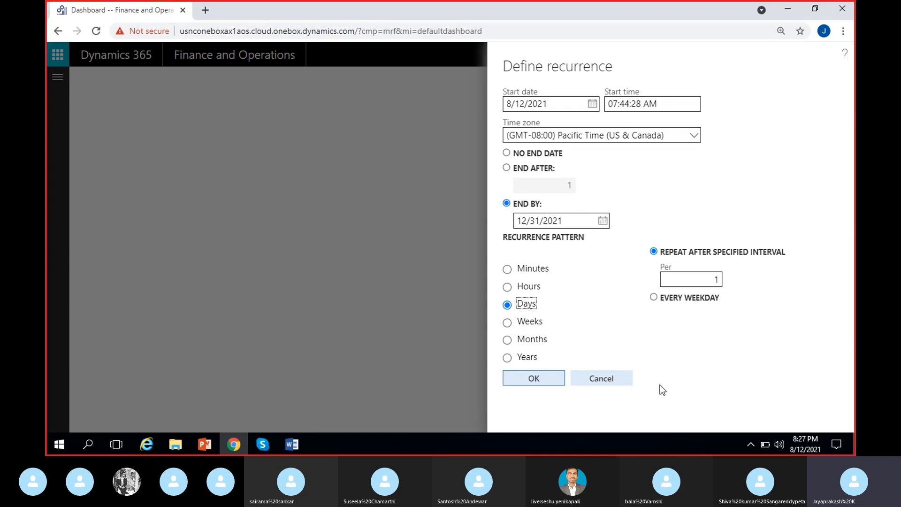
left_click(612, 376)
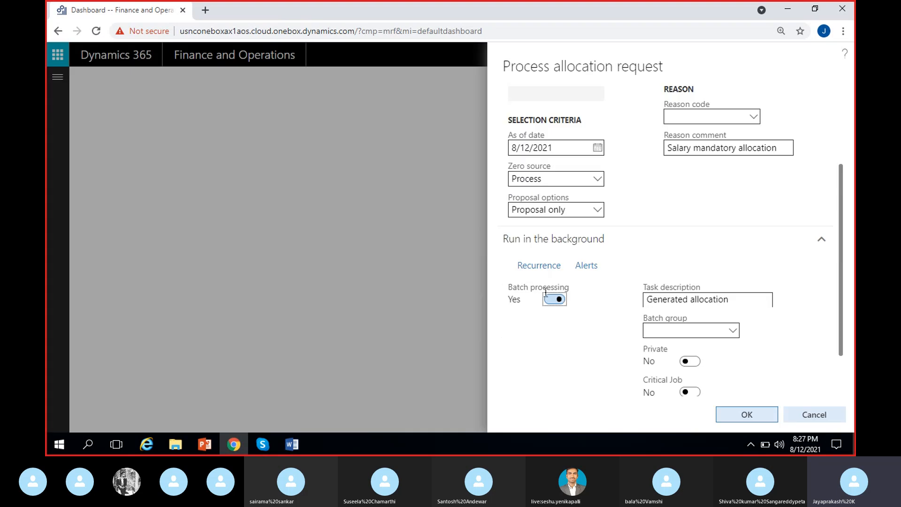
left_click(547, 298)
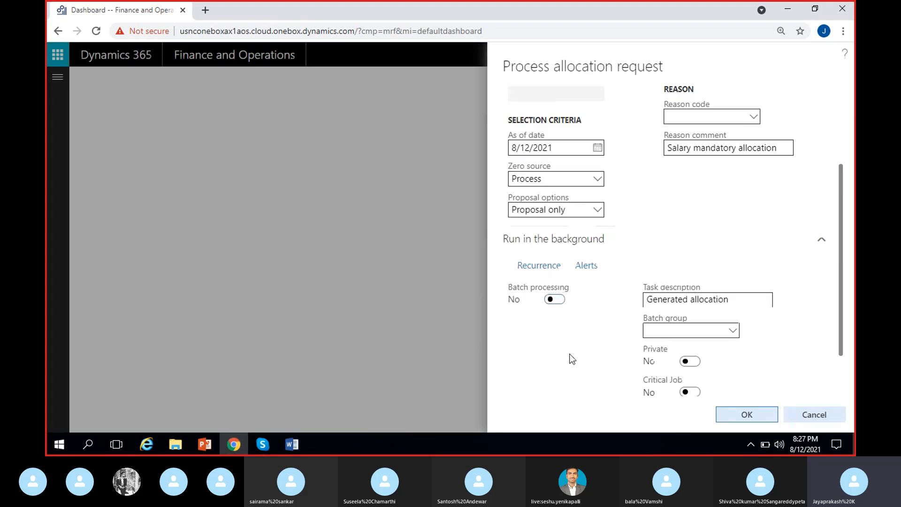
Run the allocation request and check its outcome in the Action center.
left_click(750, 416)
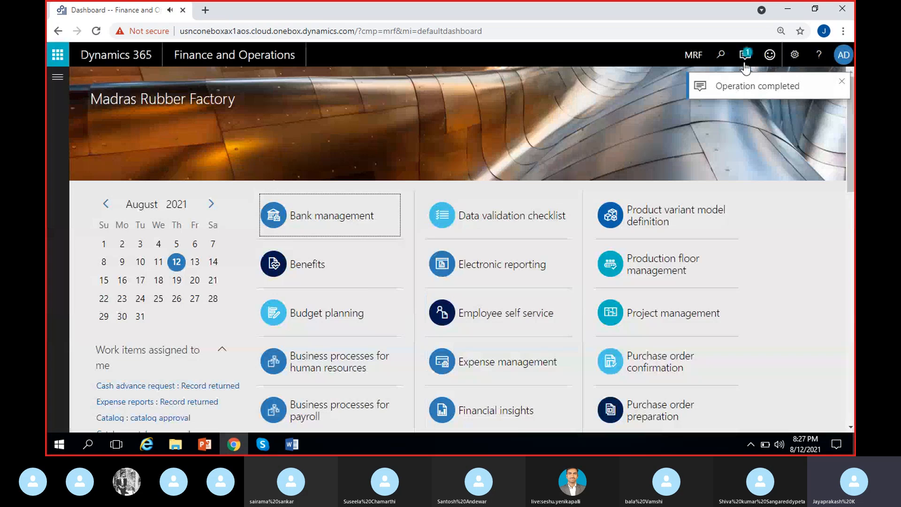
left_click(744, 64)
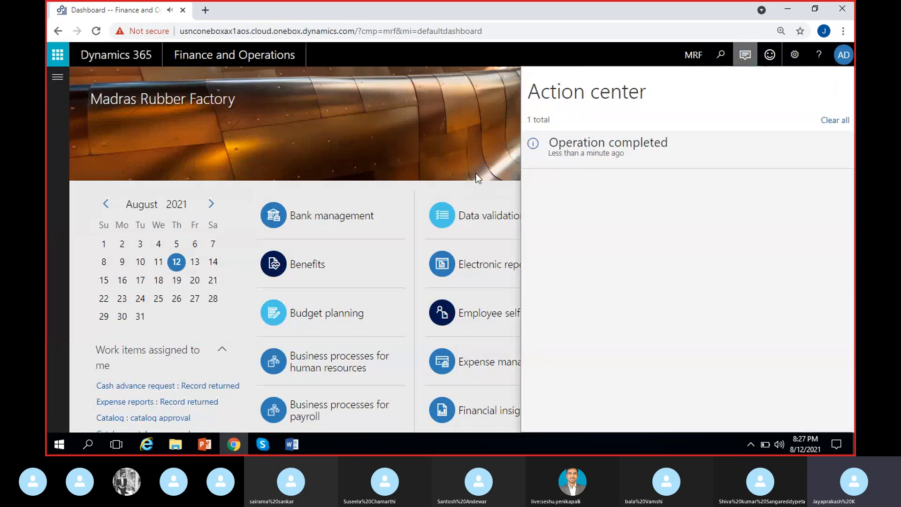
left_click(476, 173)
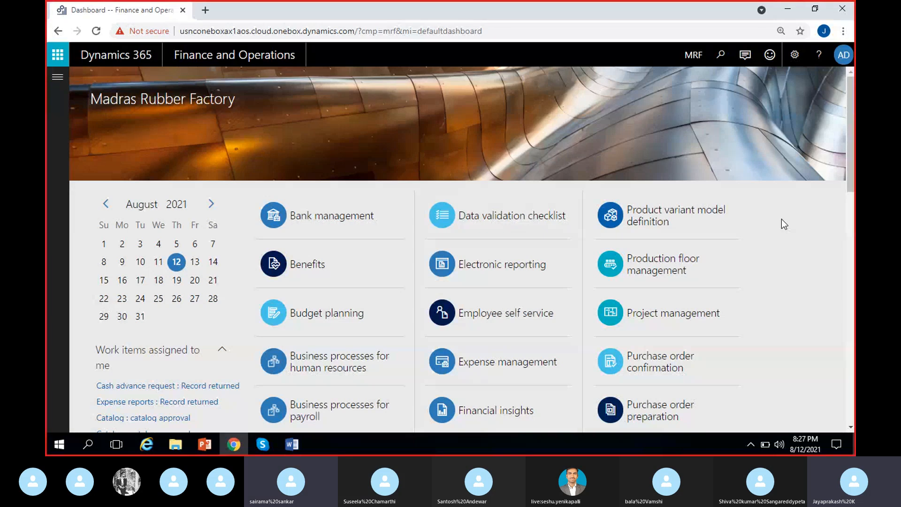
Open the allocation journals list, view the AllocJou journal's voucher lines, and switch them to edit mode.
left_click(62, 76)
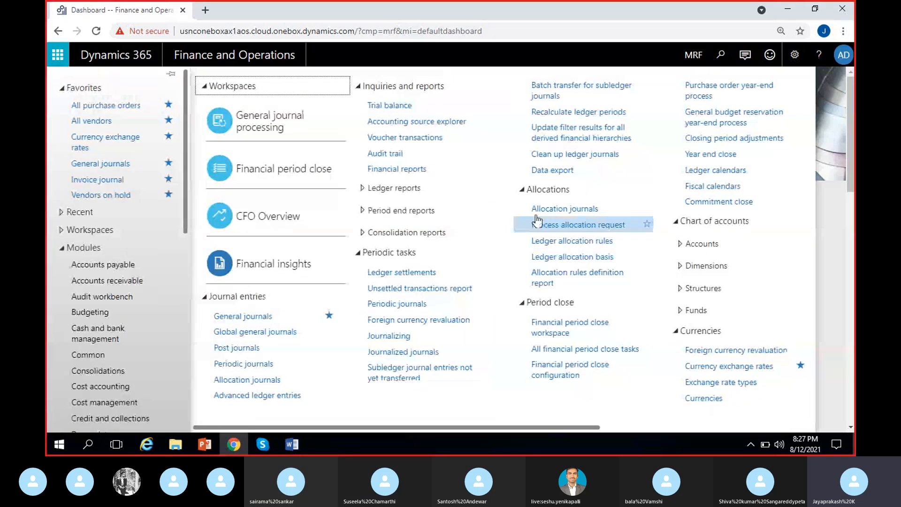
left_click(537, 211)
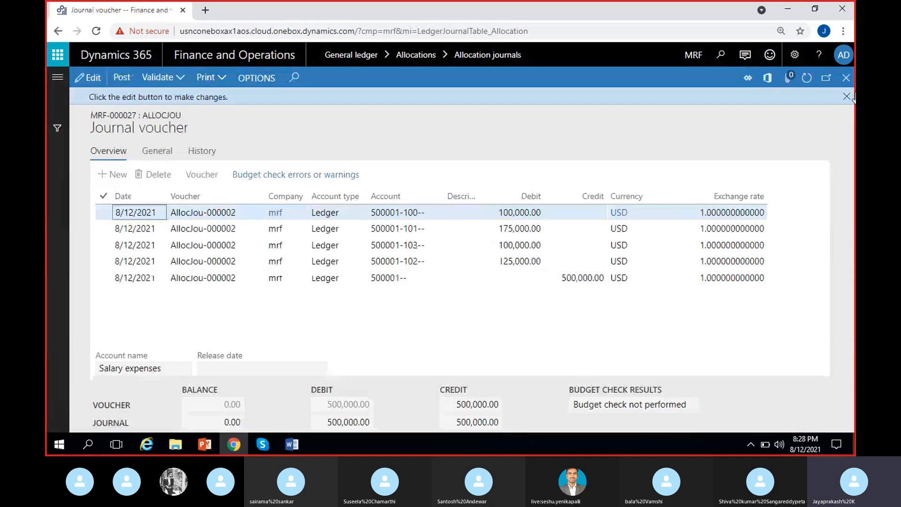
left_click(847, 96)
left_click(95, 81)
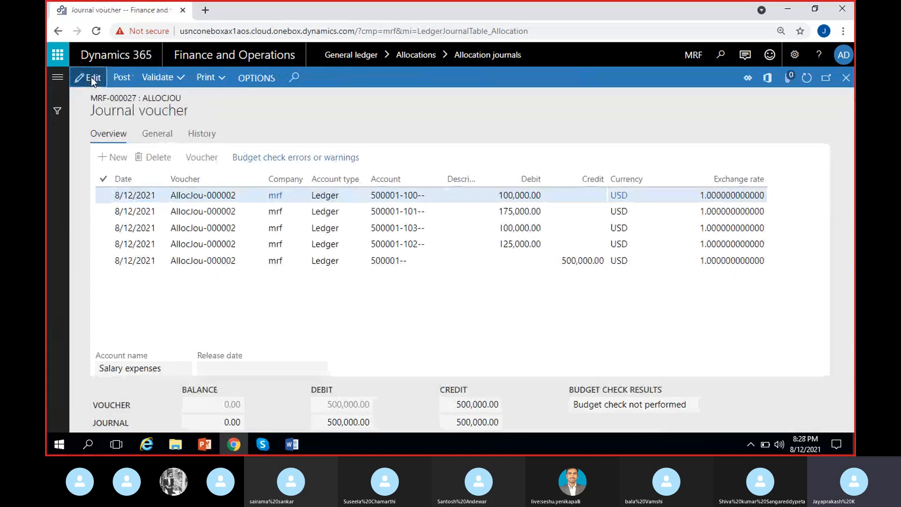
Examine the credit line on account 500001 and the debit amounts allocated to locations 100, 101, 102 and 103.
left_click_drag(557, 261, 605, 261)
left_click(382, 261)
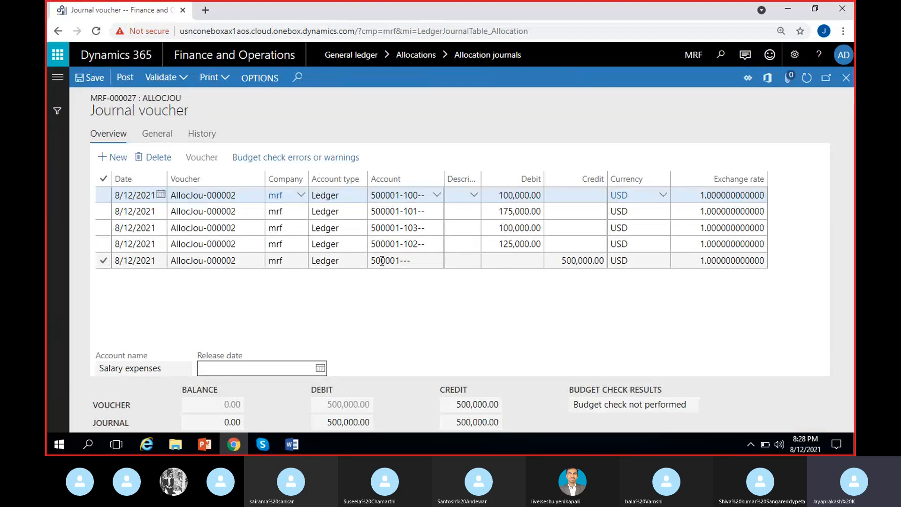
mouse_move(381, 261)
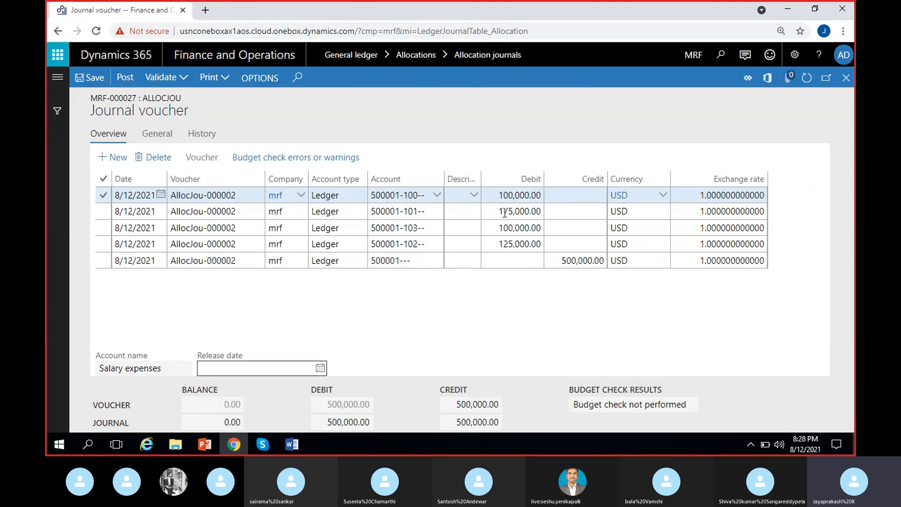
left_click(508, 194)
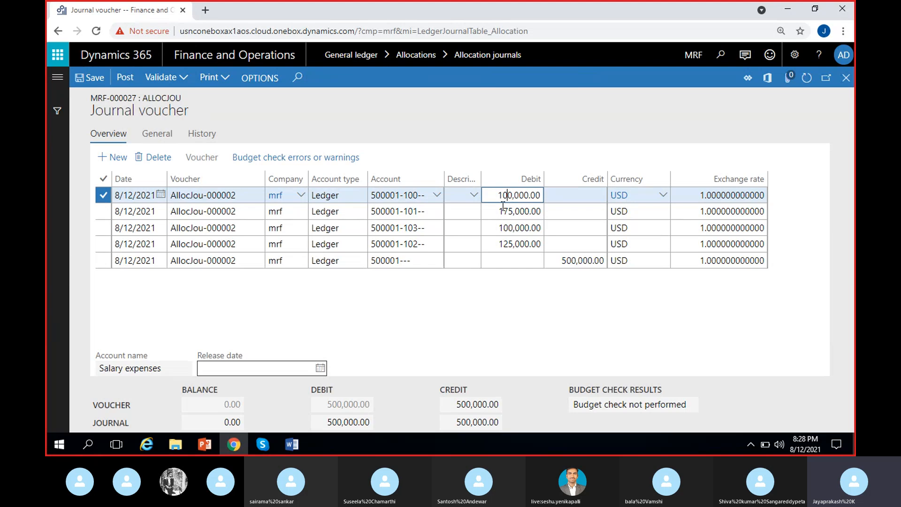
left_click(507, 229)
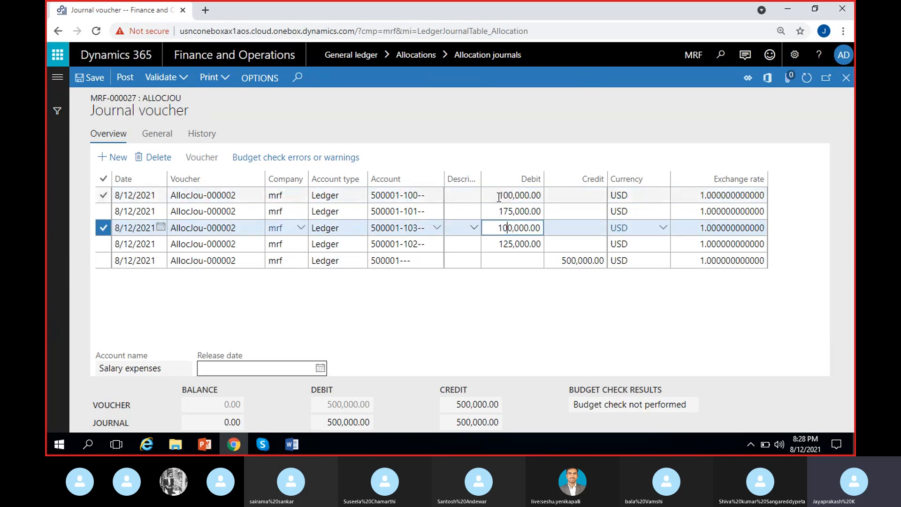
left_click_drag(498, 227, 530, 211)
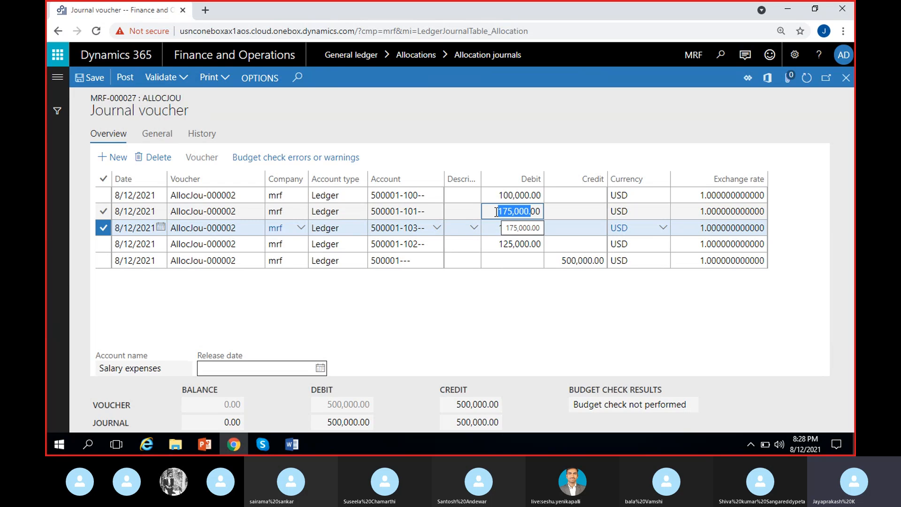
left_click(522, 296)
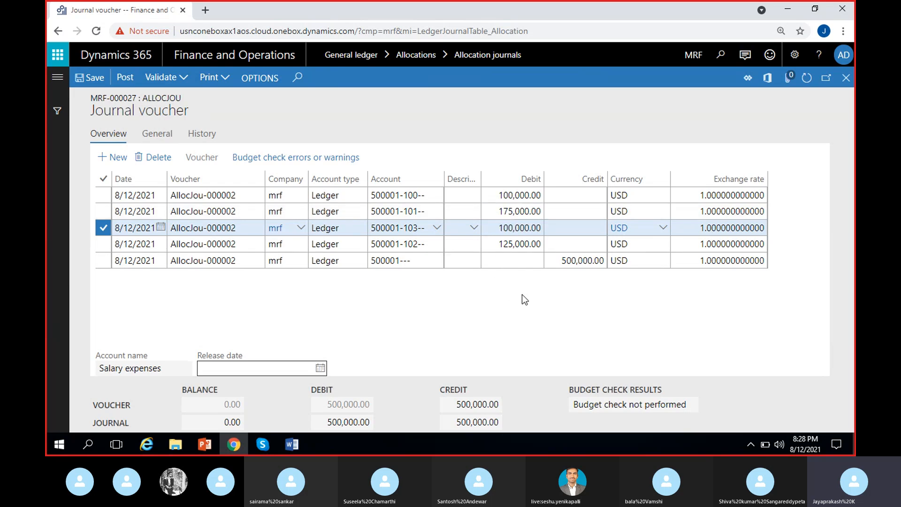
left_click(493, 244)
Look at the calendar for the voucher line's Release date and close it without choosing a date.
left_click(234, 371)
left_click(320, 368)
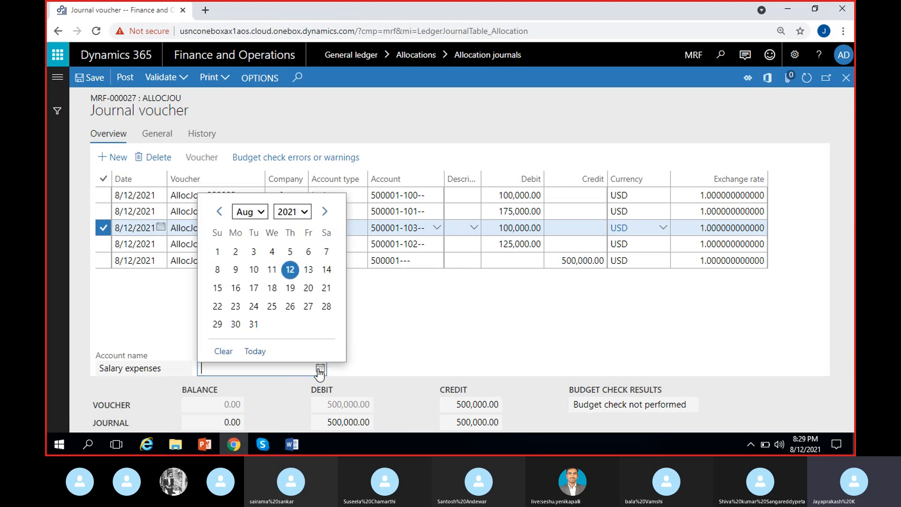
left_click(412, 332)
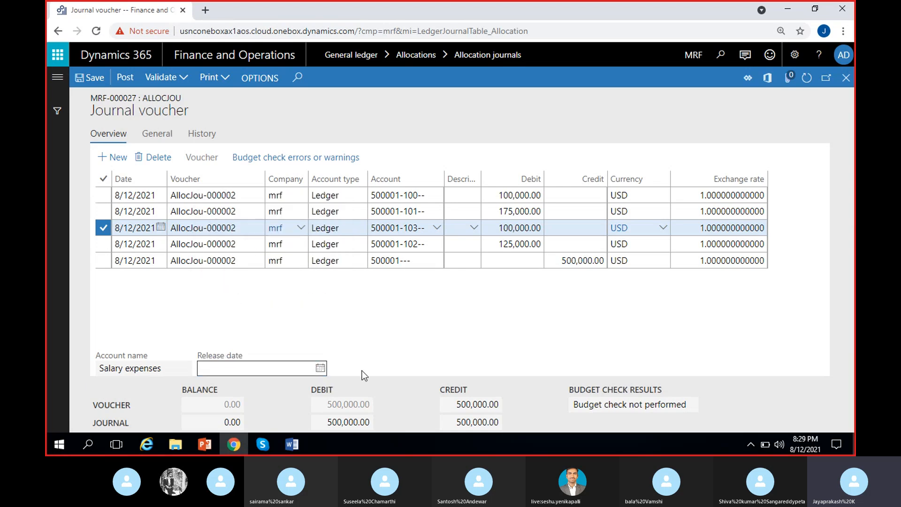
left_click(320, 368)
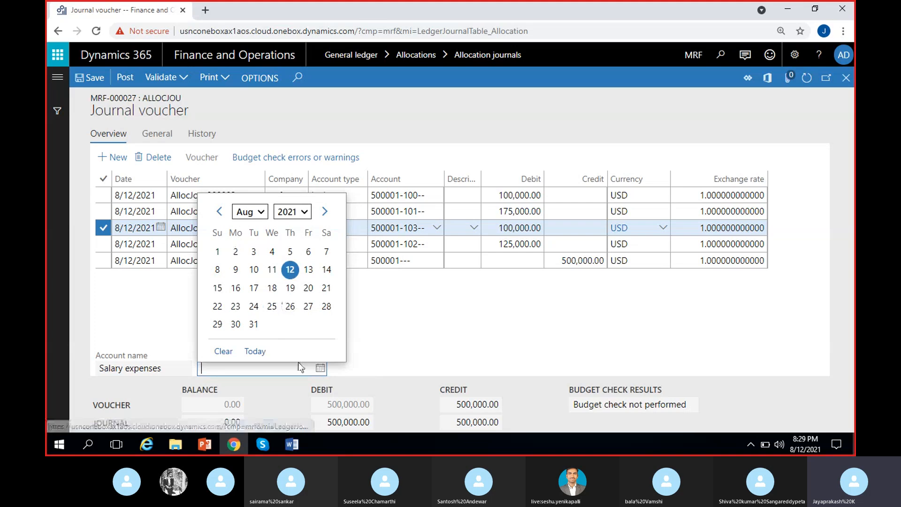
left_click(404, 325)
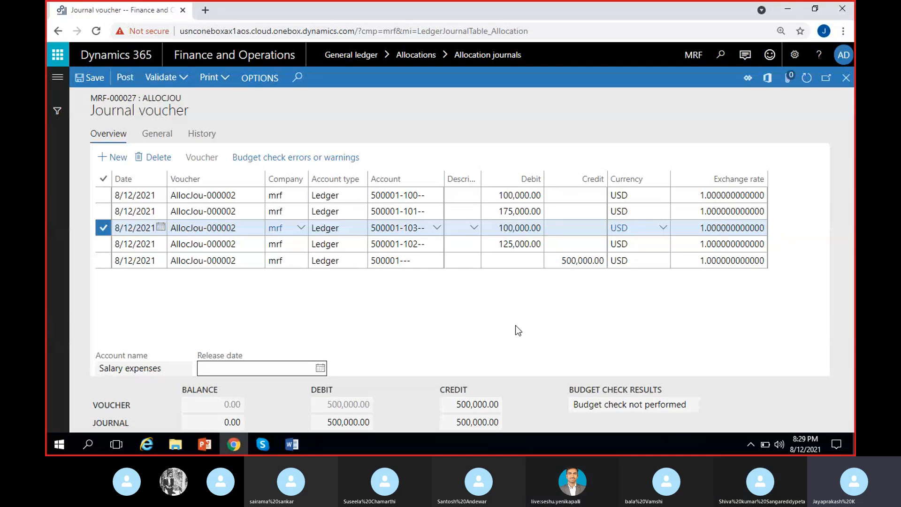
Post the allocation journal and return to the allocation journals list.
left_click(124, 78)
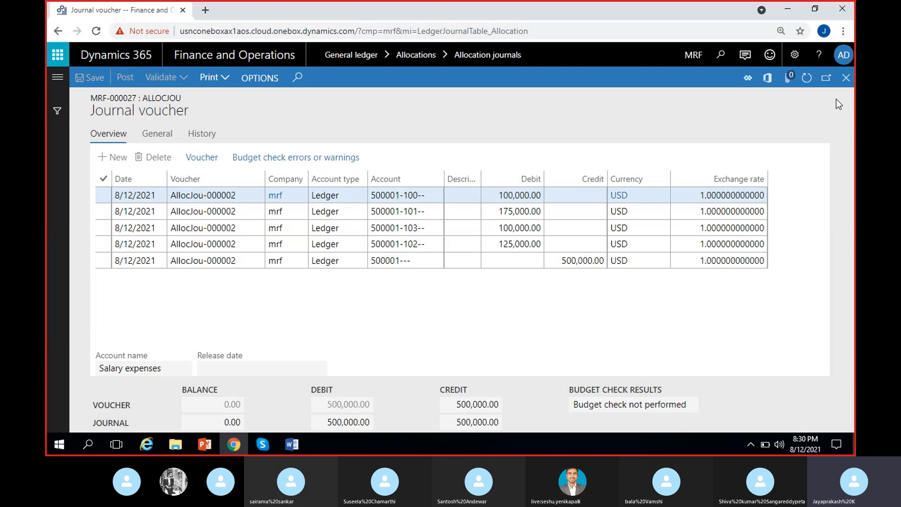
left_click(845, 78)
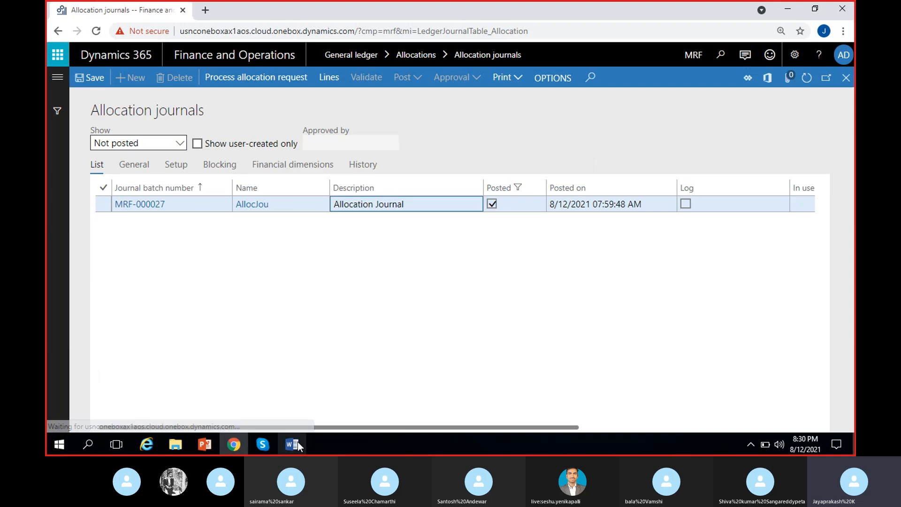
Switch to the Word notes, review the ledger allocation methods from Equally to Basis, and return to the allocation journals.
left_click(297, 443)
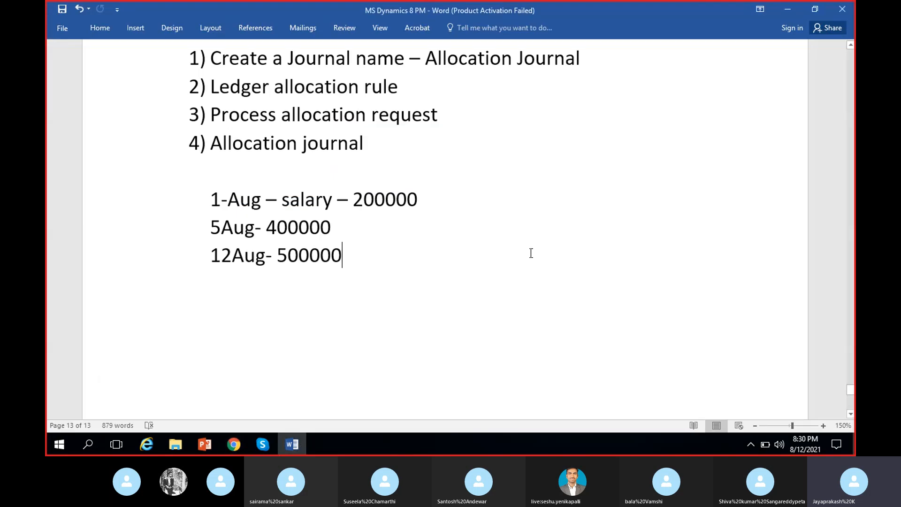
left_click(411, 281)
scroll(440, 267, "up", 15)
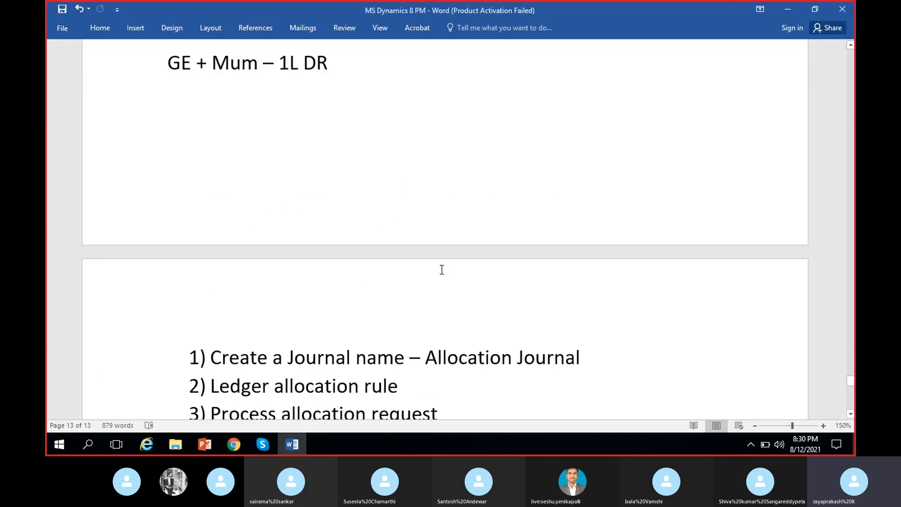
scroll(442, 269, "up", 6)
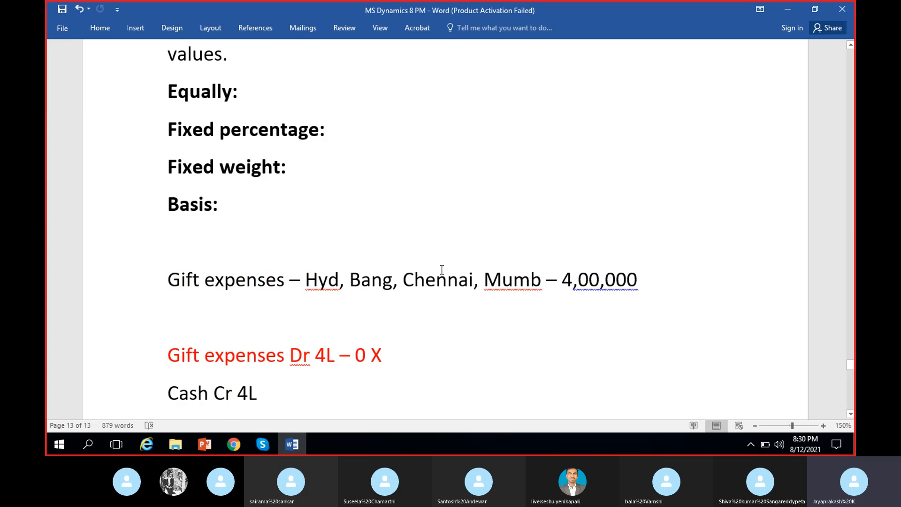
left_click(154, 255)
left_click(374, 267)
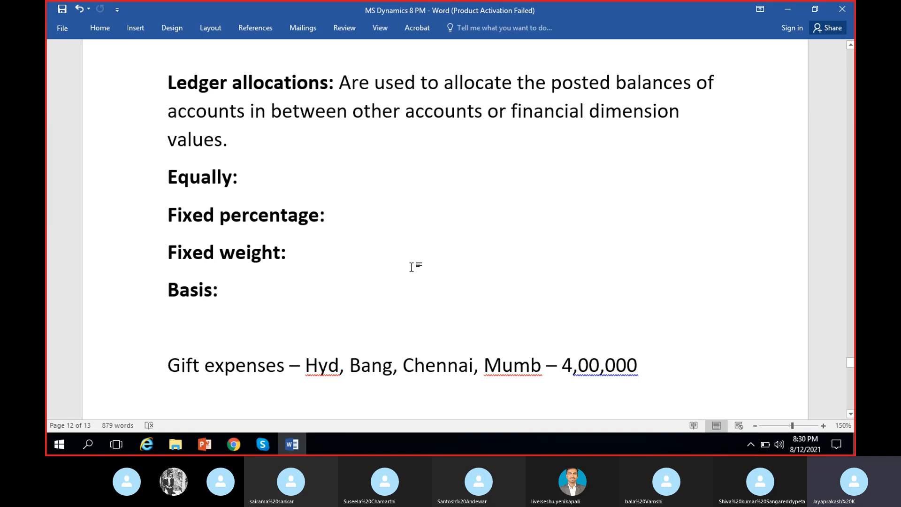
left_click(344, 283)
scroll(344, 283, "up", 3)
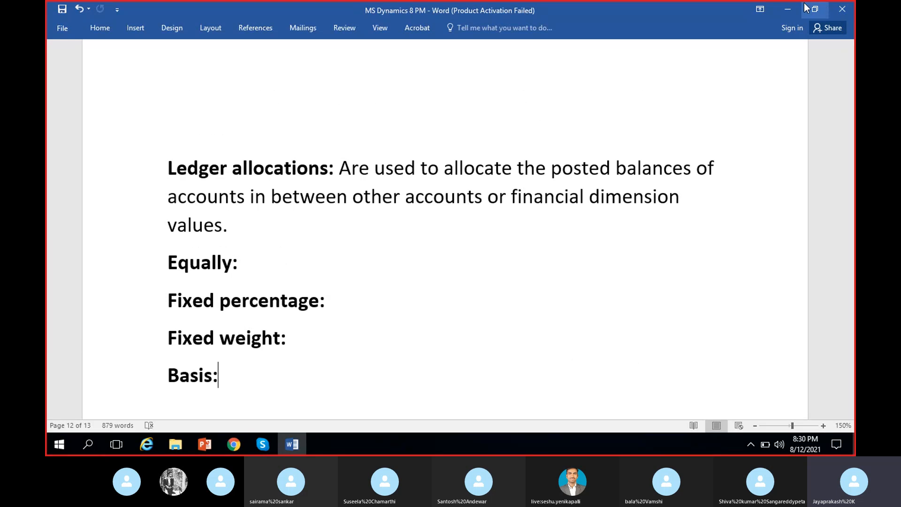
left_click(788, 10)
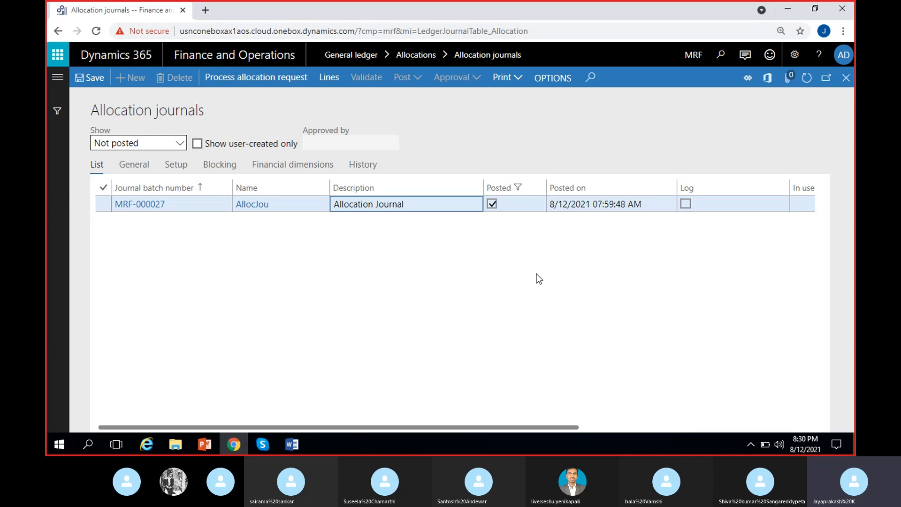
Close the allocation journals and open the general ledger's main accounts list.
left_click(846, 78)
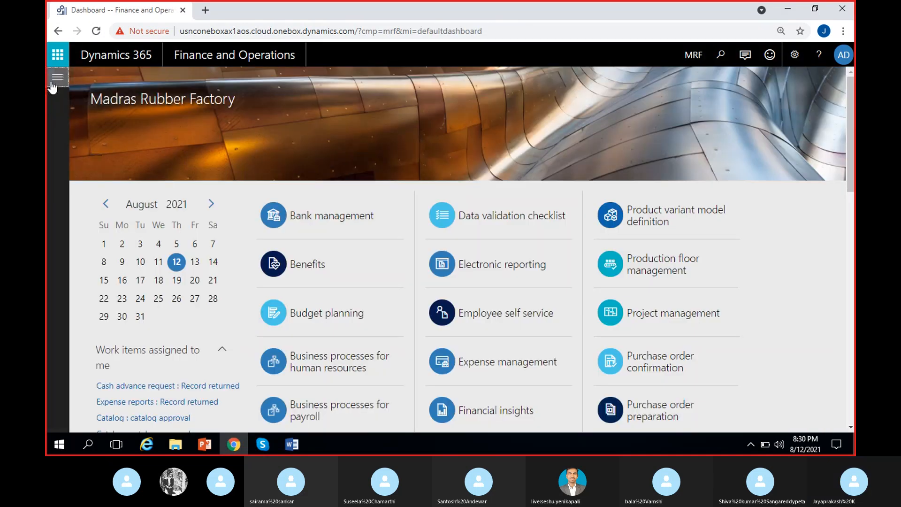
left_click(53, 82)
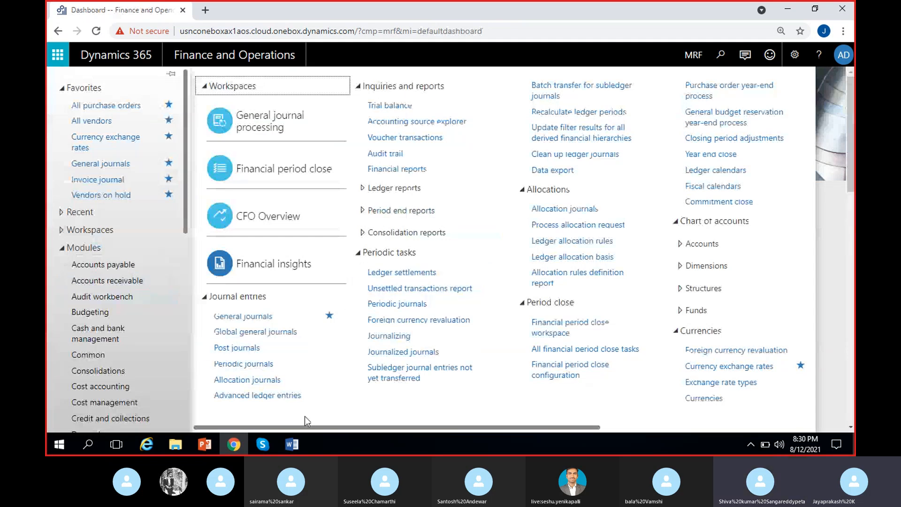
left_click_drag(424, 428, 537, 426)
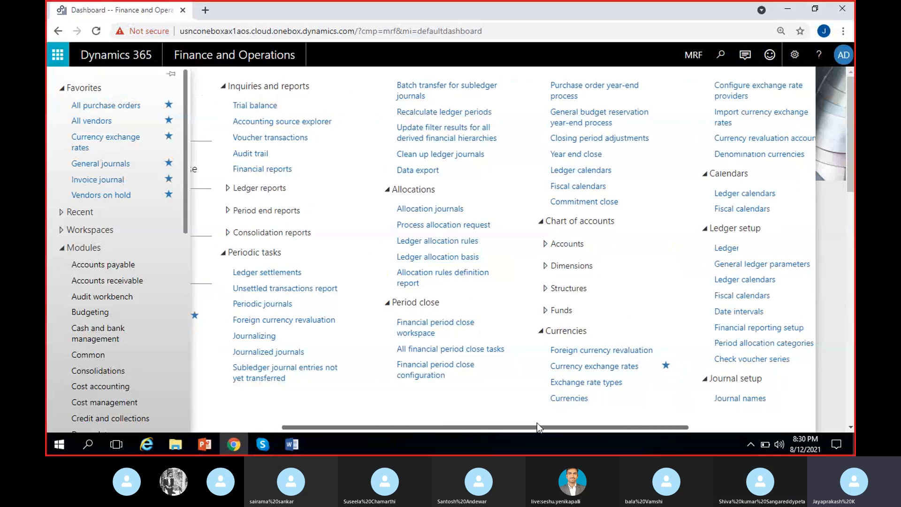
left_click(510, 245)
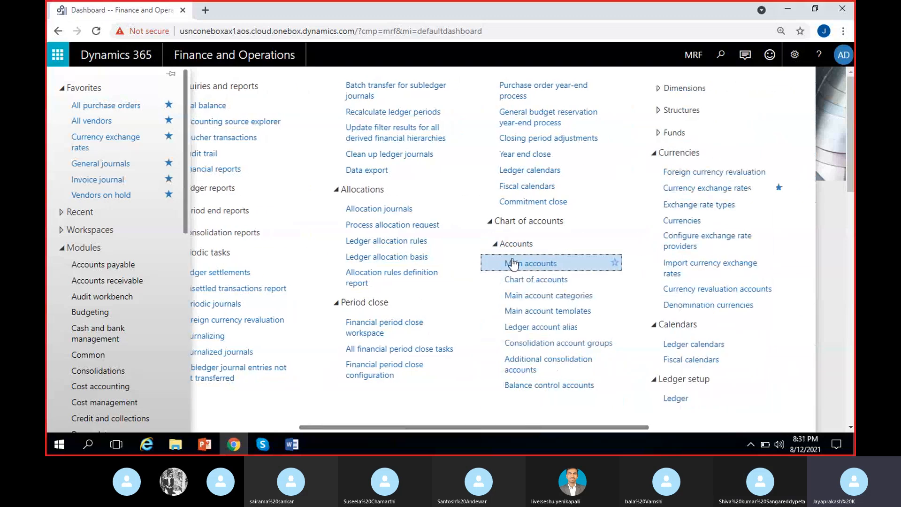
left_click(516, 263)
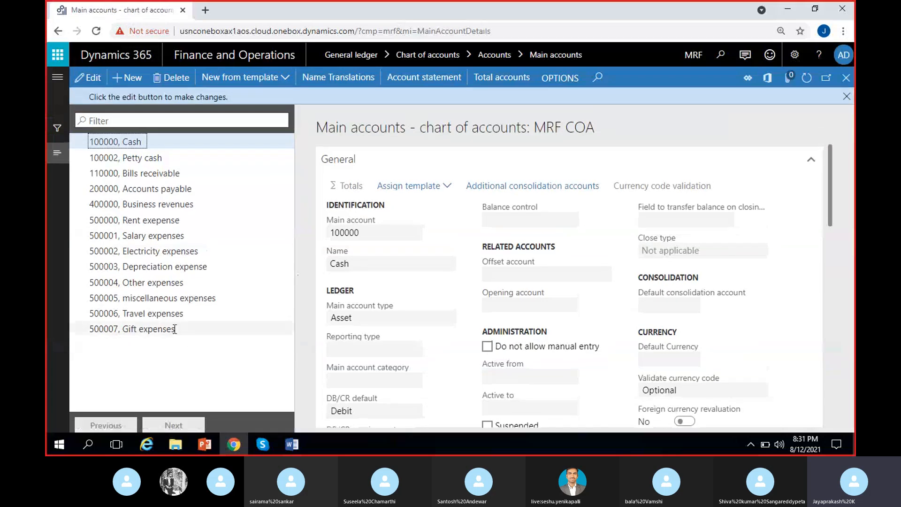
Look through the expense accounts for Gift, Travel, miscellaneous, Other and Electricity expenses in the MRF COA chart.
left_click(174, 329)
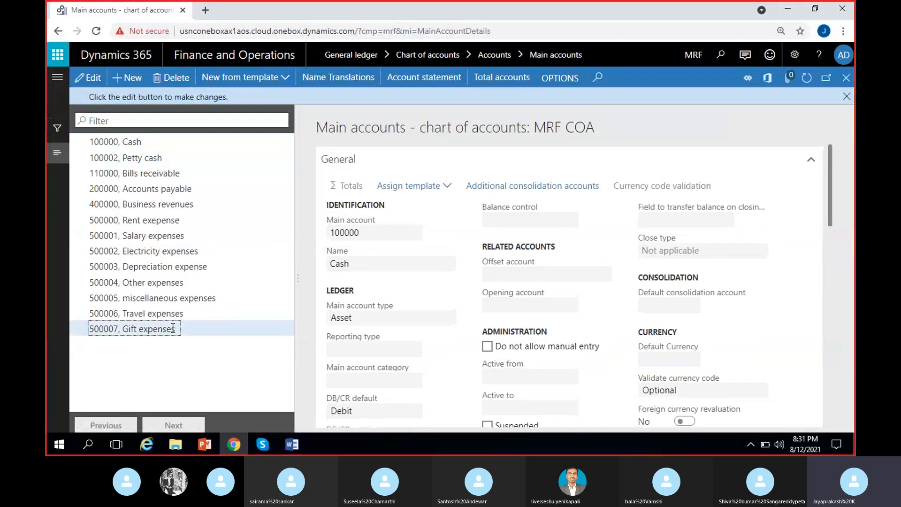
left_click(155, 314)
left_click(156, 298)
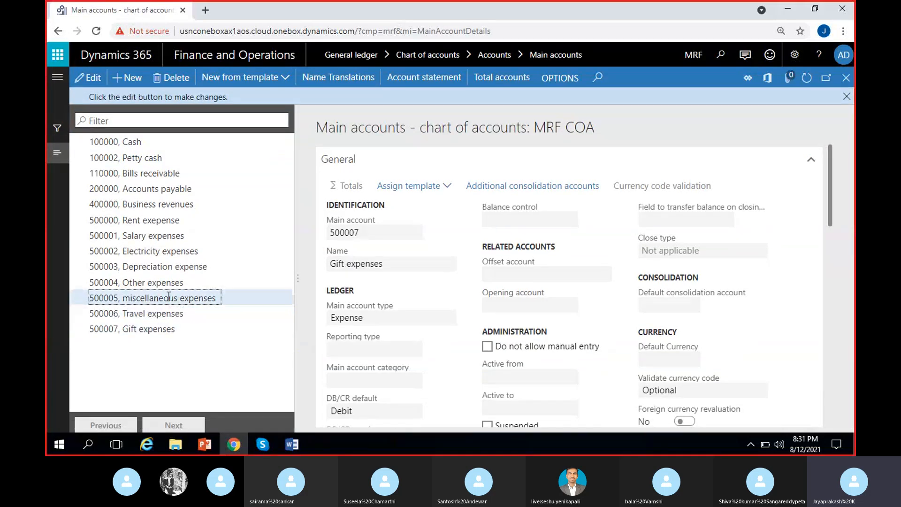
left_click(157, 286)
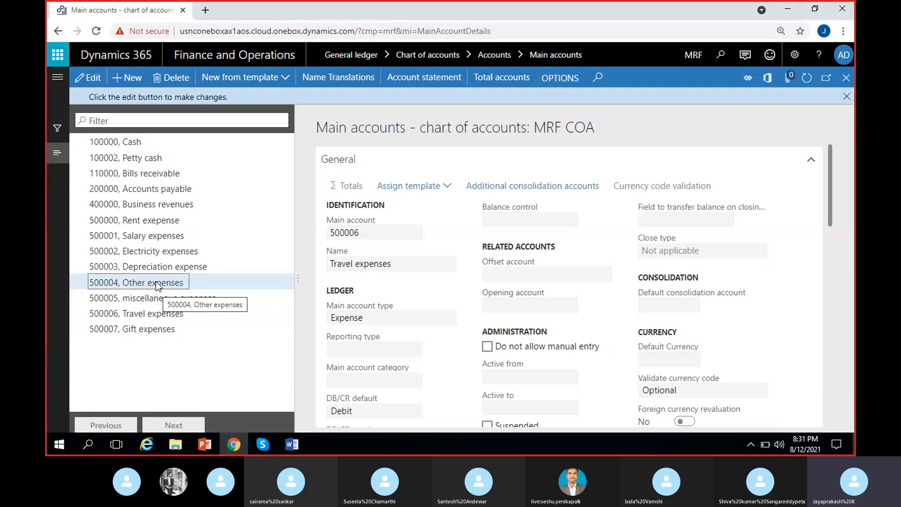
left_click(160, 250)
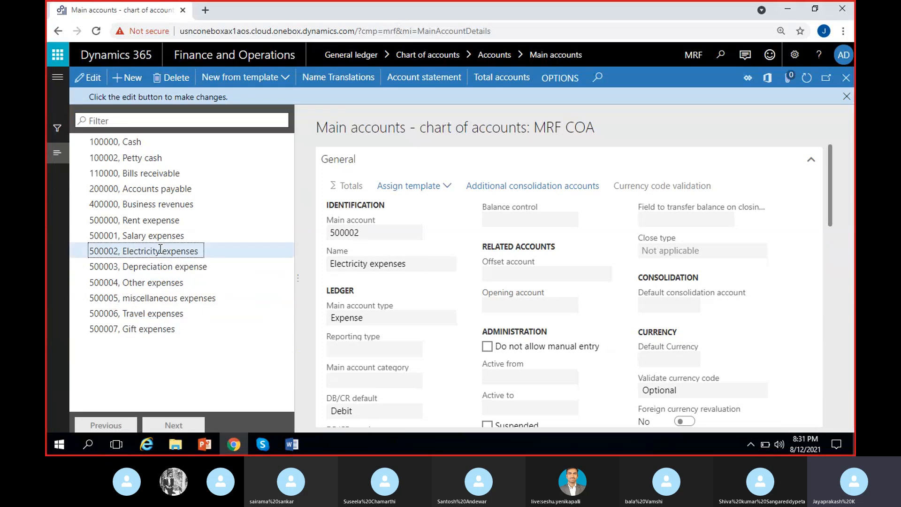
Open the trial balance, calculate the main account balances for 1/1/2021 to 12/31/2021, and check the Electricity expenses row.
left_click(53, 89)
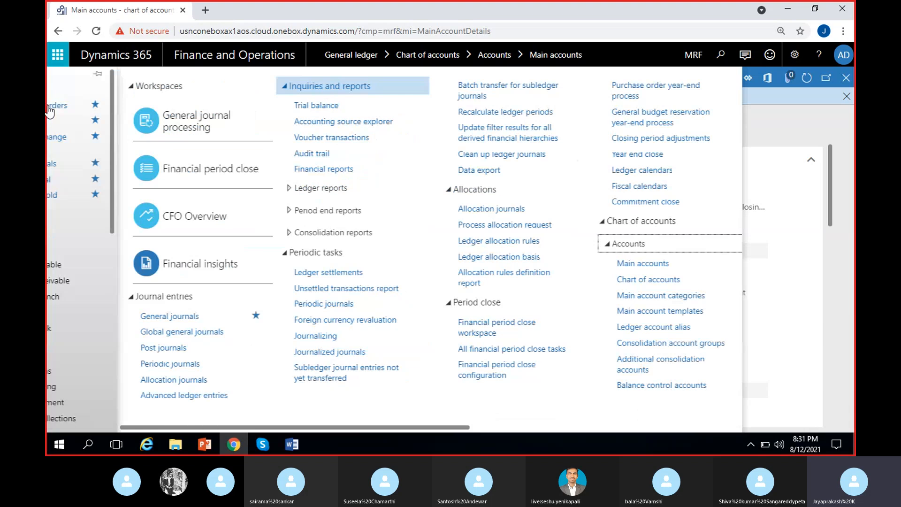
left_click(389, 105)
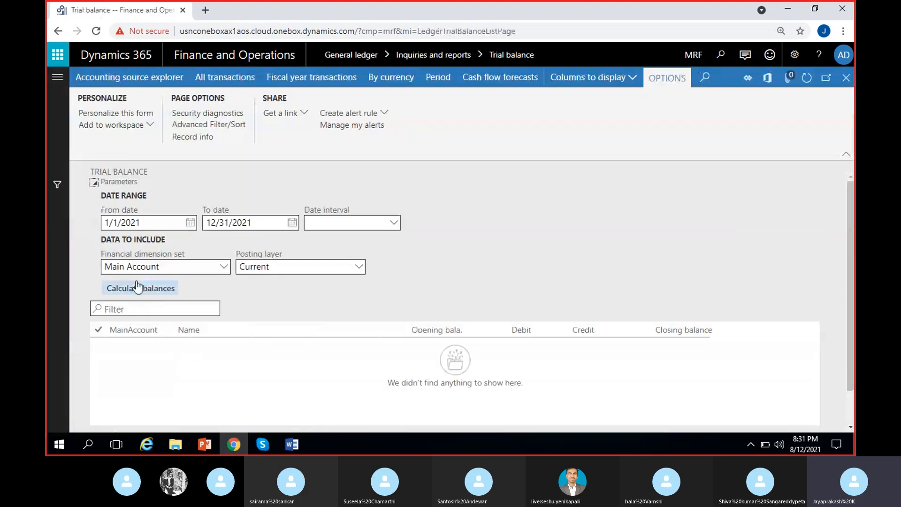
left_click(137, 289)
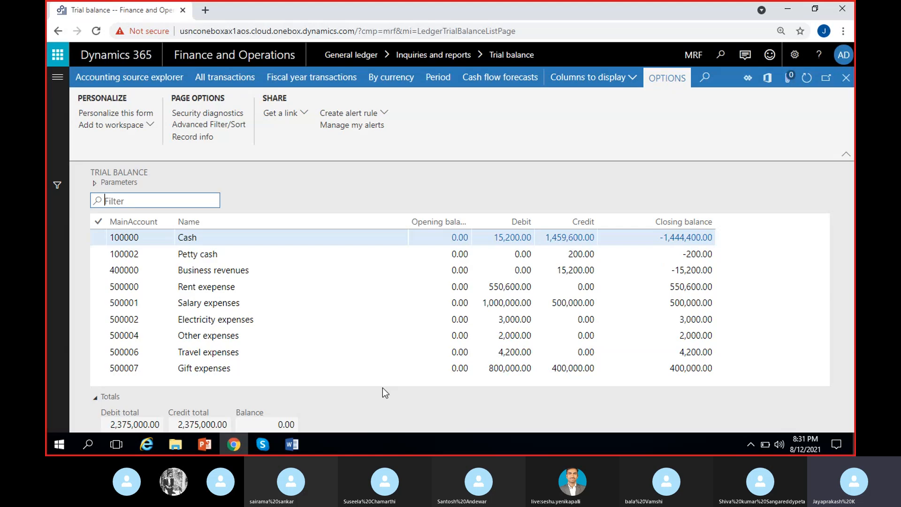
left_click(240, 336)
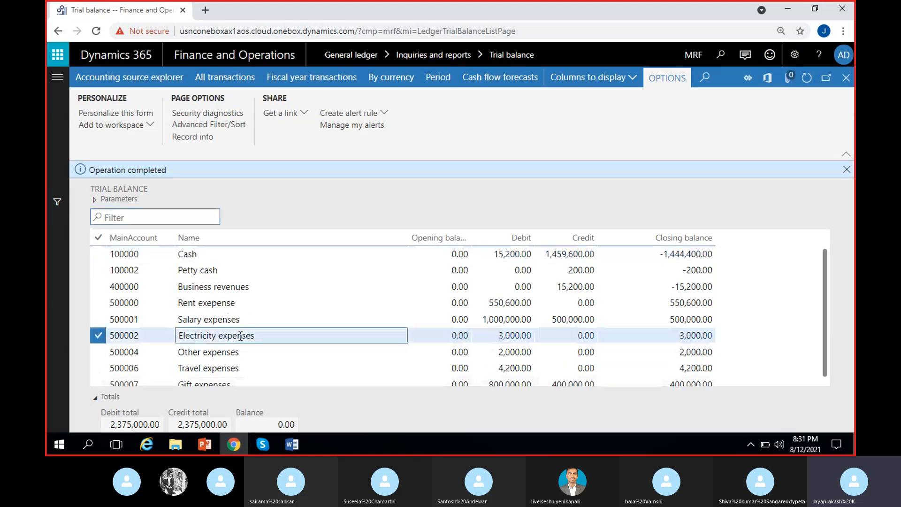
left_click(847, 170)
left_click(547, 323)
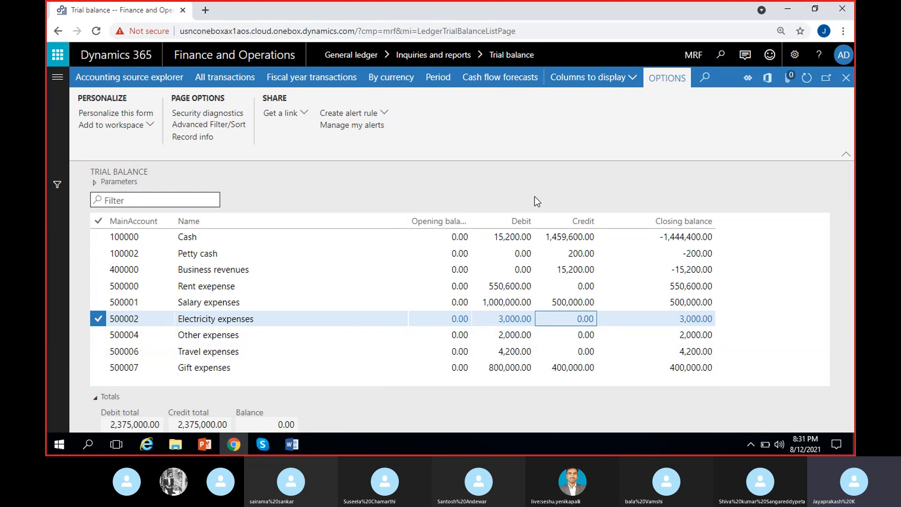
Duplicate the trial balance browser tab and open the general ledger's general journals in the copy.
right_click(132, 8)
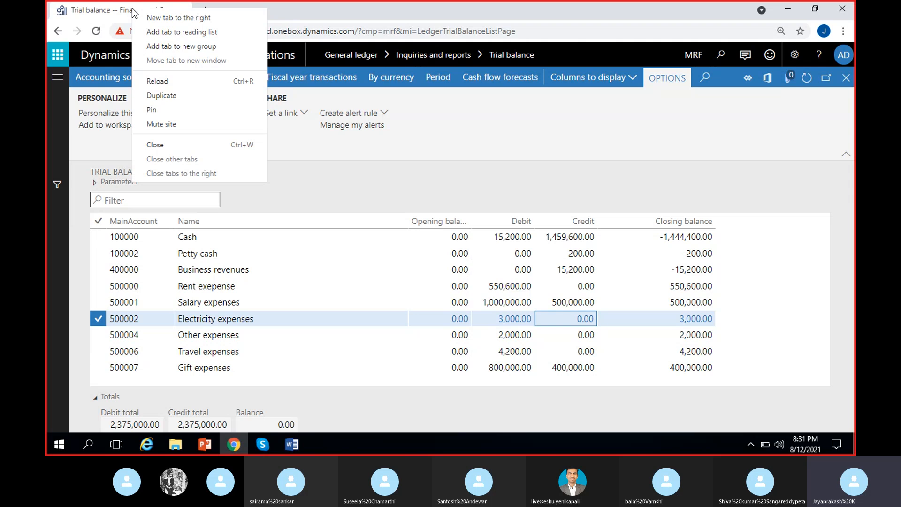
left_click(157, 97)
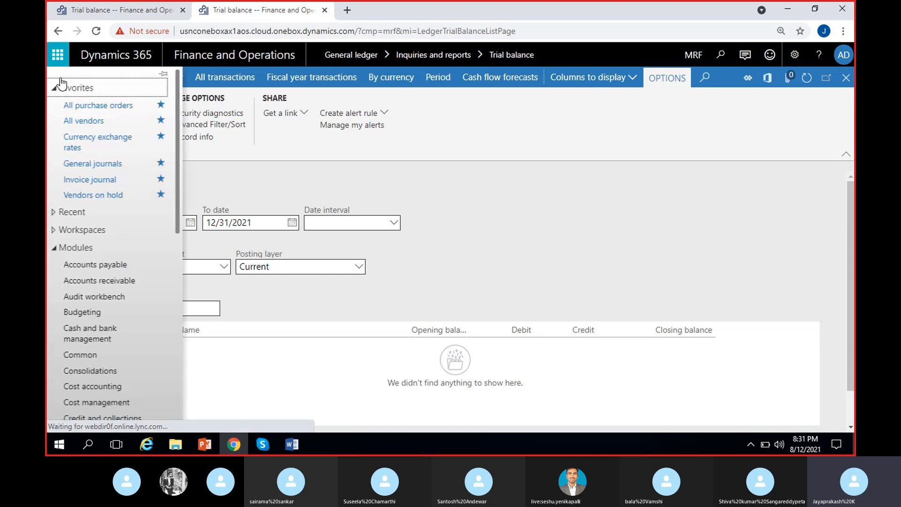
scroll(103, 280, "down", 3)
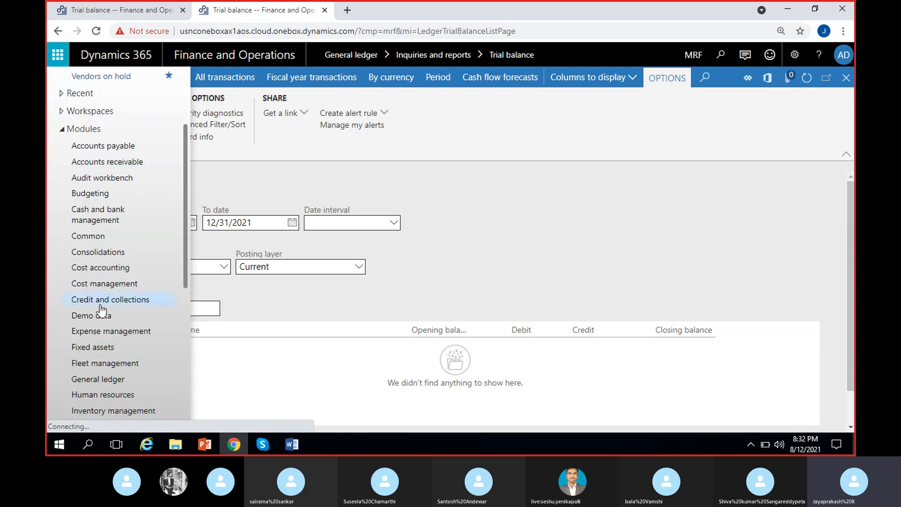
left_click(96, 379)
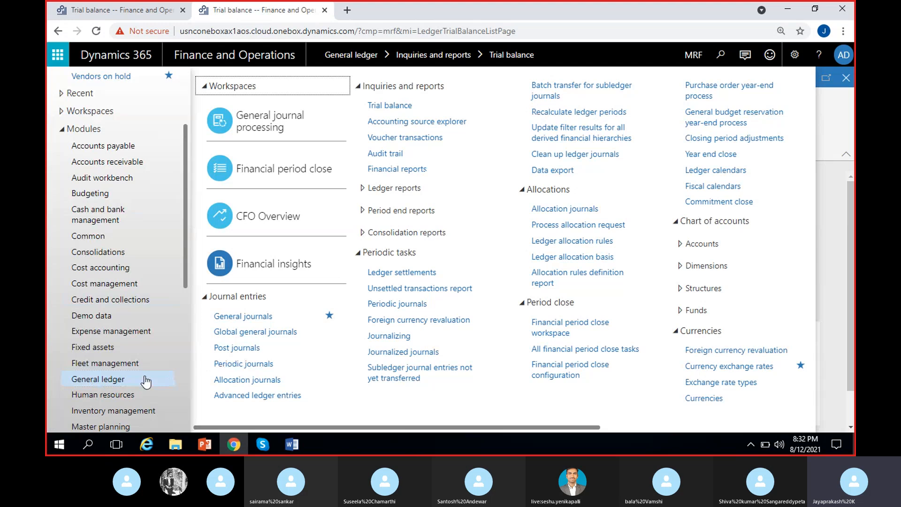
left_click(250, 321)
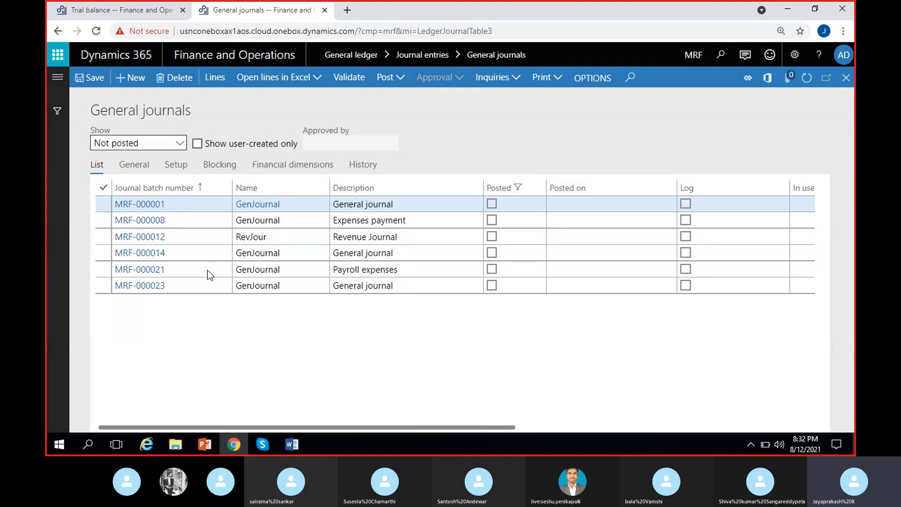
Create a new general journal with the name GenJournal and open its voucher lines.
key("alt+n")
left_click(324, 205)
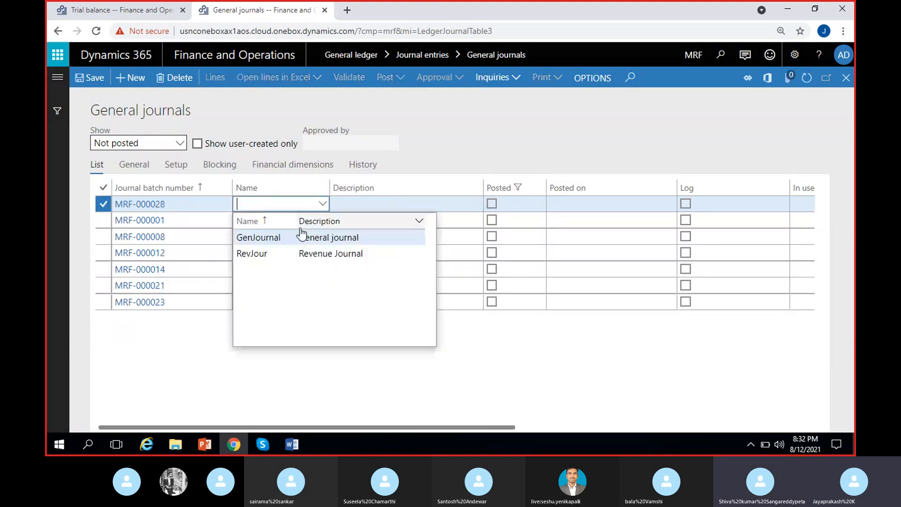
left_click(297, 235)
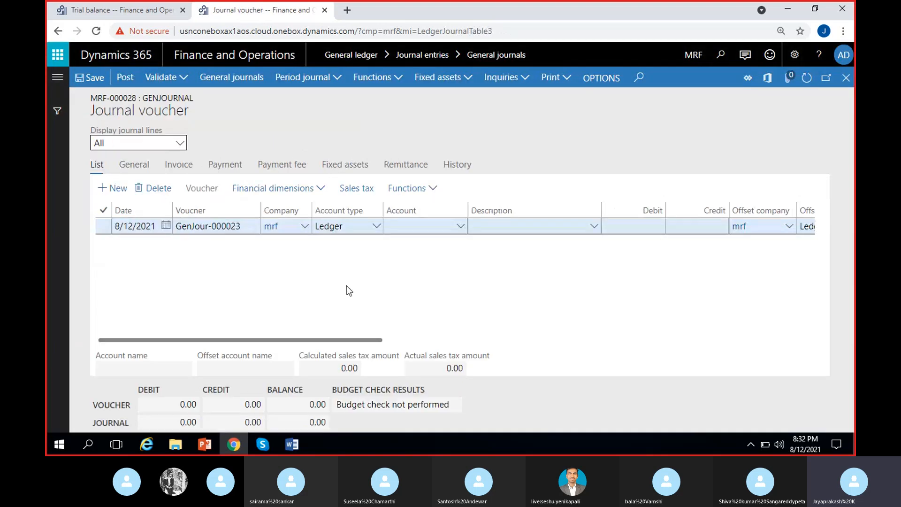
Set the voucher line's account to 500002 Electricity expenses with MRF_Location 100 Hyderabad, leaving department and cost center blank.
left_click(406, 227)
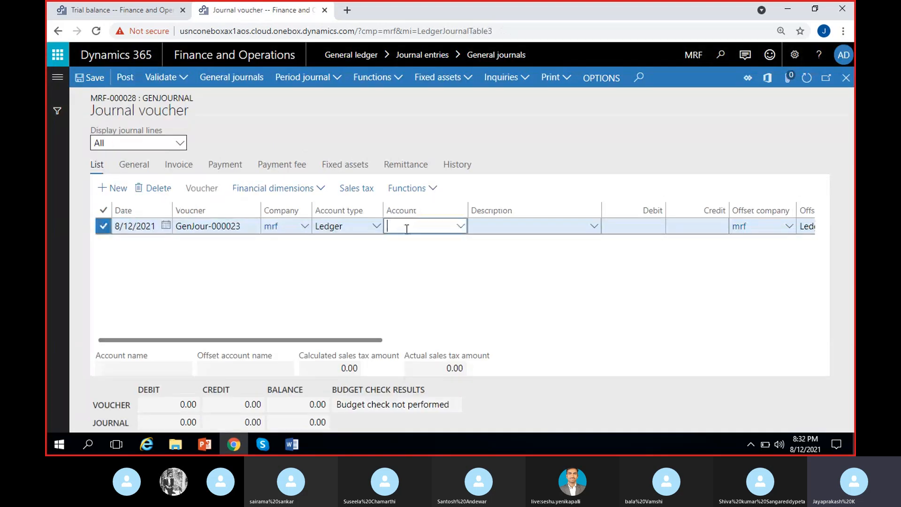
left_click(463, 229)
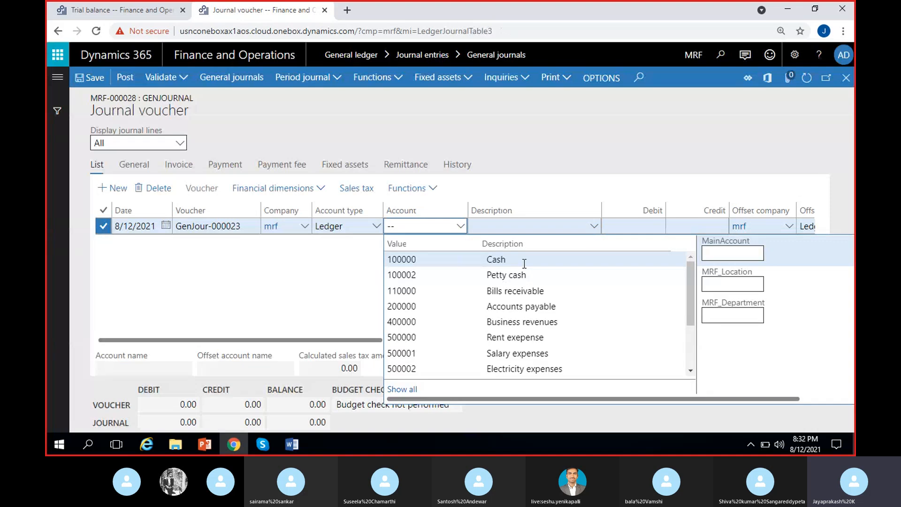
type("500002")
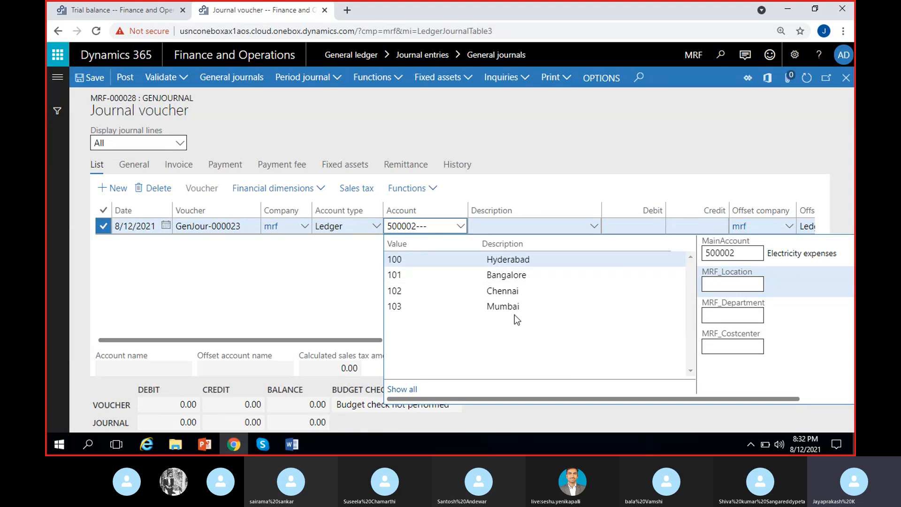
left_click(485, 262)
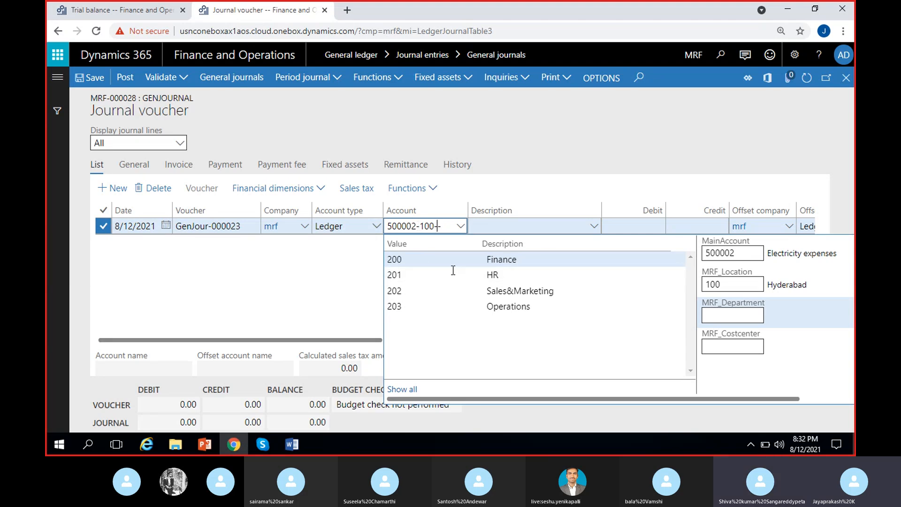
left_click(251, 306)
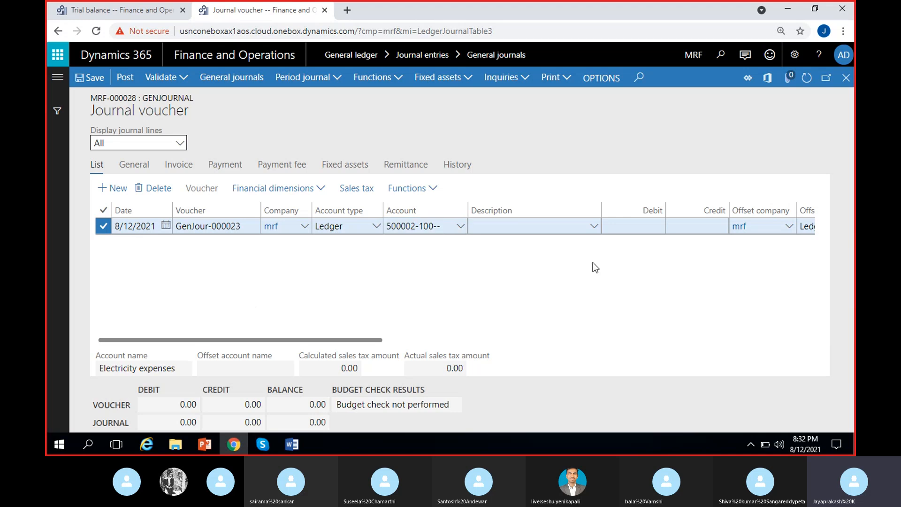
Enter a debit of 50,000 on the electricity expenses line and narrow the Description column.
left_click(618, 227)
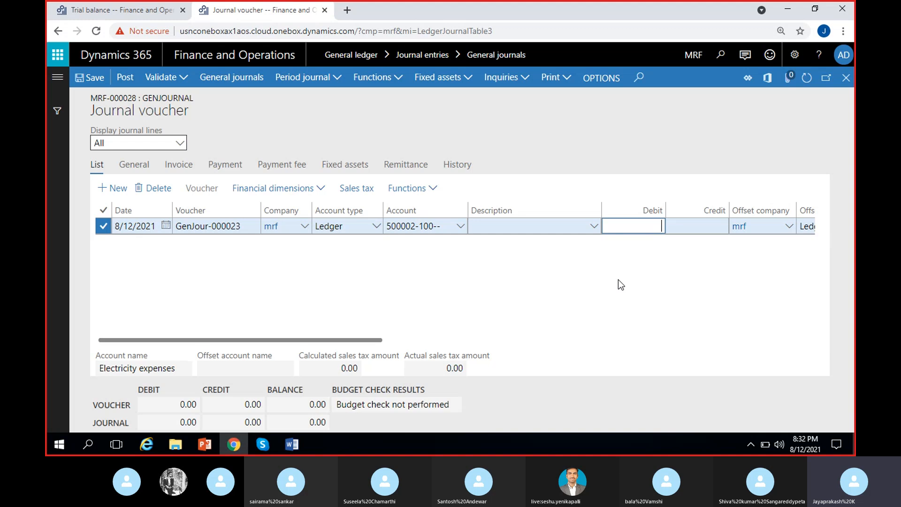
type("50,000")
left_click(550, 287)
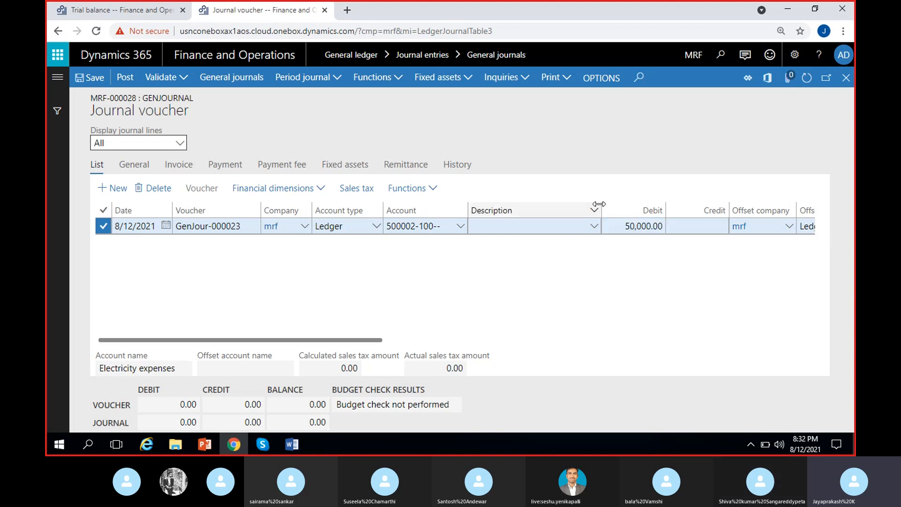
left_click_drag(598, 207, 551, 208)
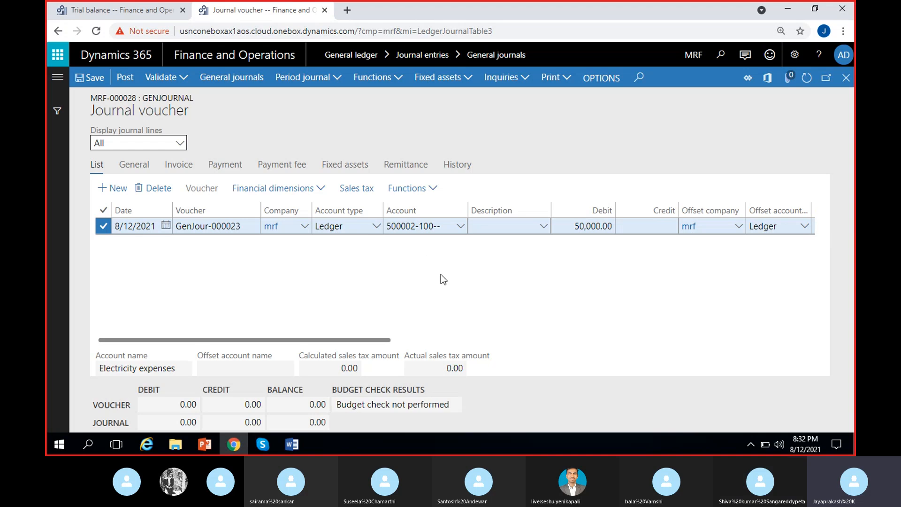
Set the electricity expenses line's offset account to 100000 Cash with MRF_Location 100, leaving the department blank, and post the journal.
scroll(603, 305, "right", 5)
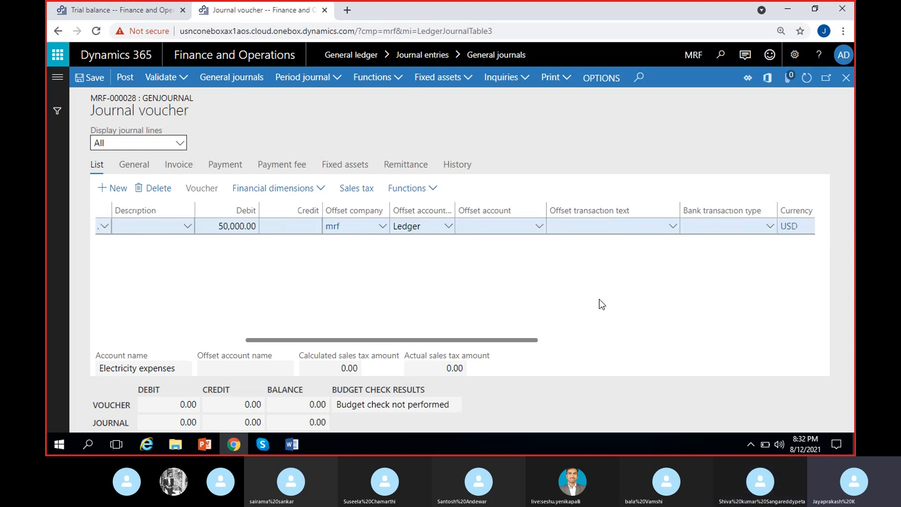
left_click(536, 226)
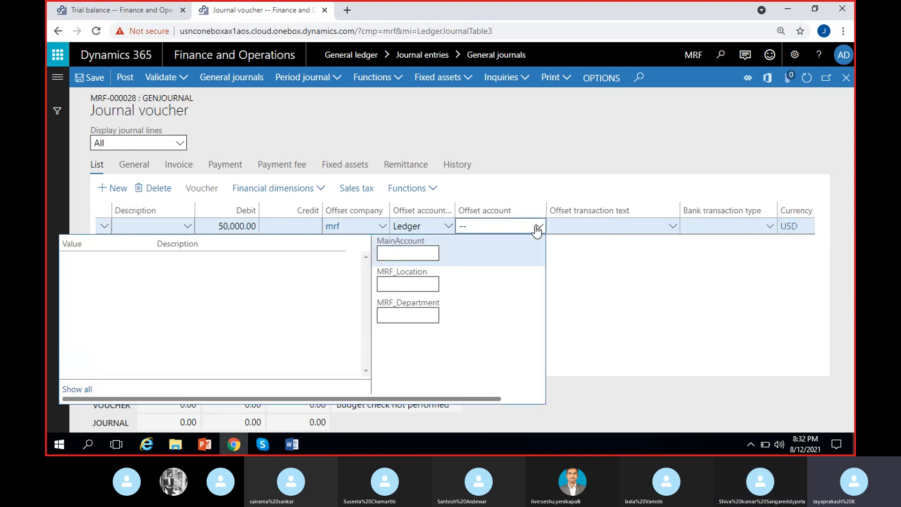
type("cash")
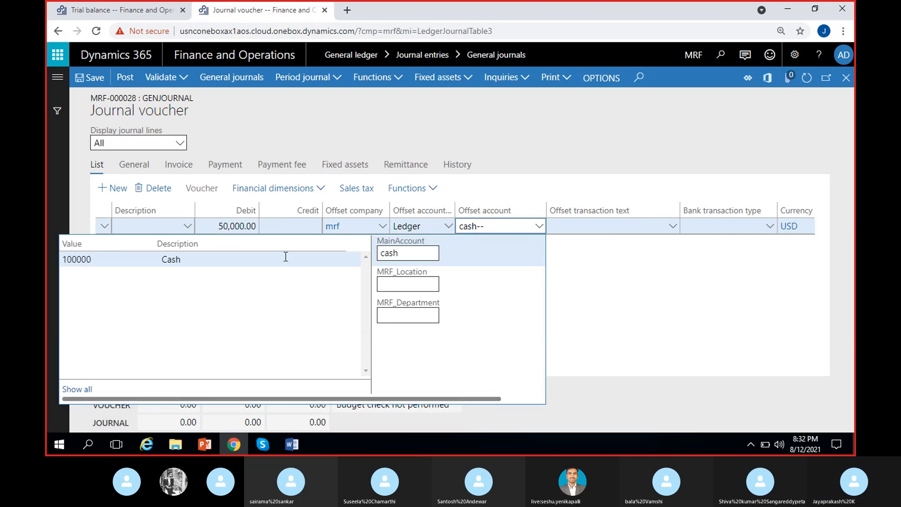
left_click(265, 262)
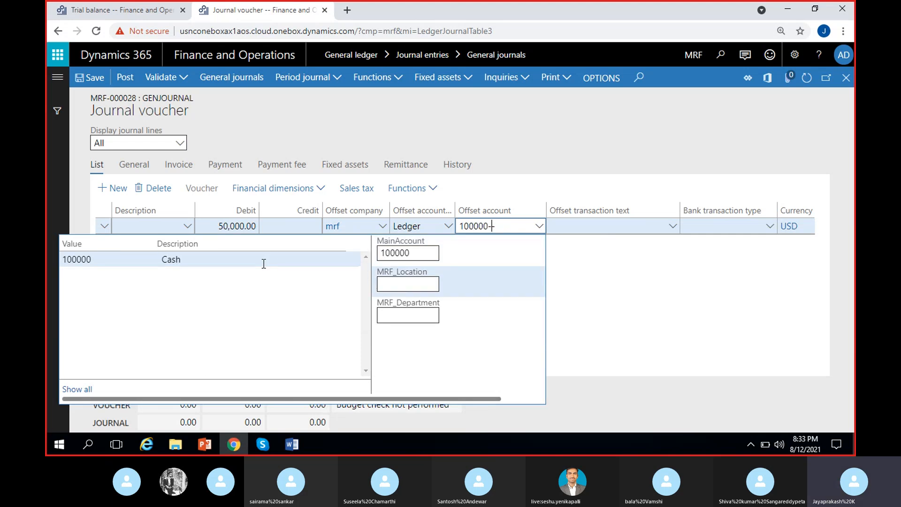
left_click(589, 282)
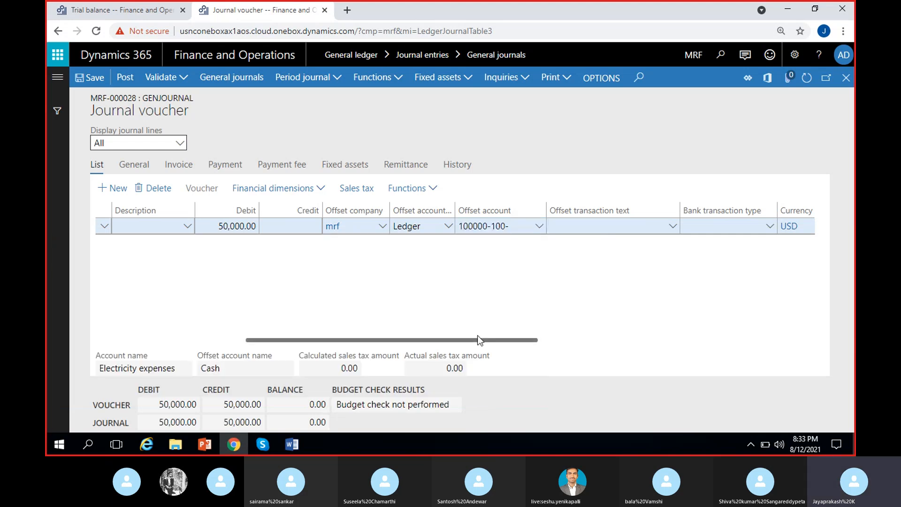
left_click_drag(405, 340, 258, 329)
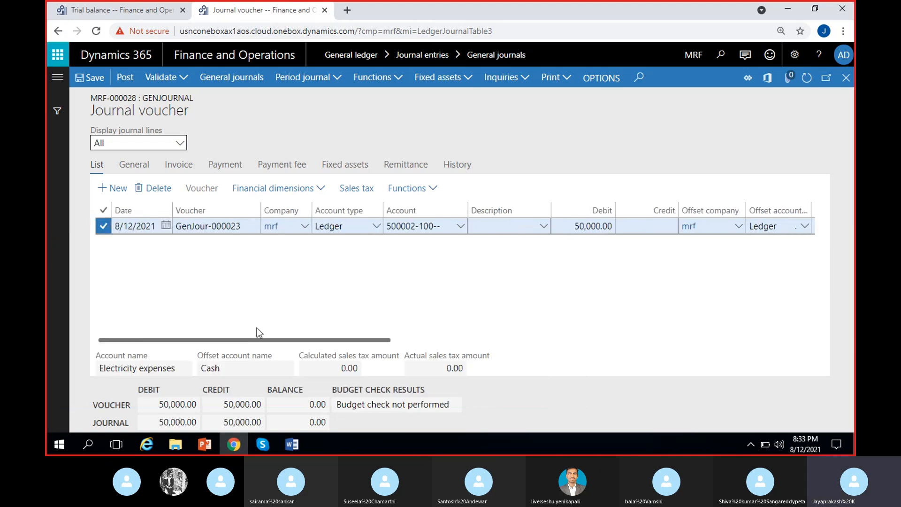
left_click(127, 79)
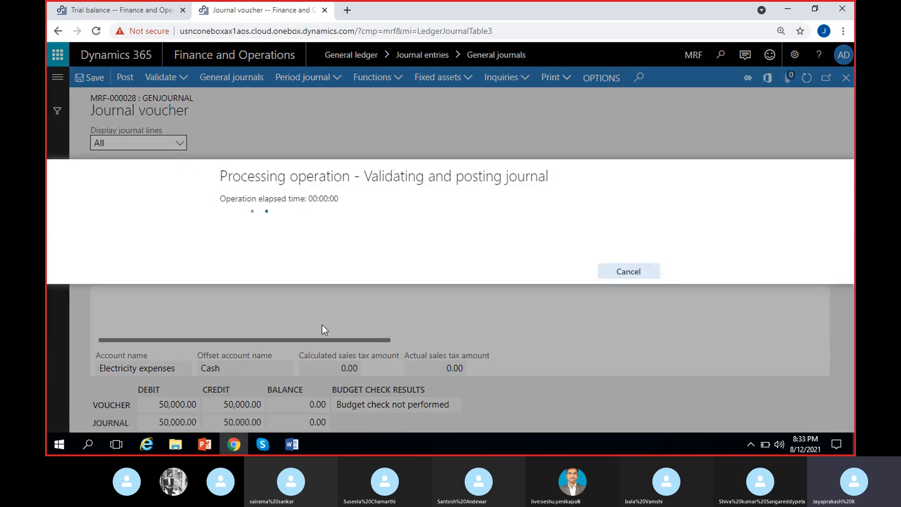
Switch to the MS Dynamics 8 PM Word notes and add the line "Electriciy expenses" below the 12Aug salary amount, separated by a blank line.
left_click(292, 444)
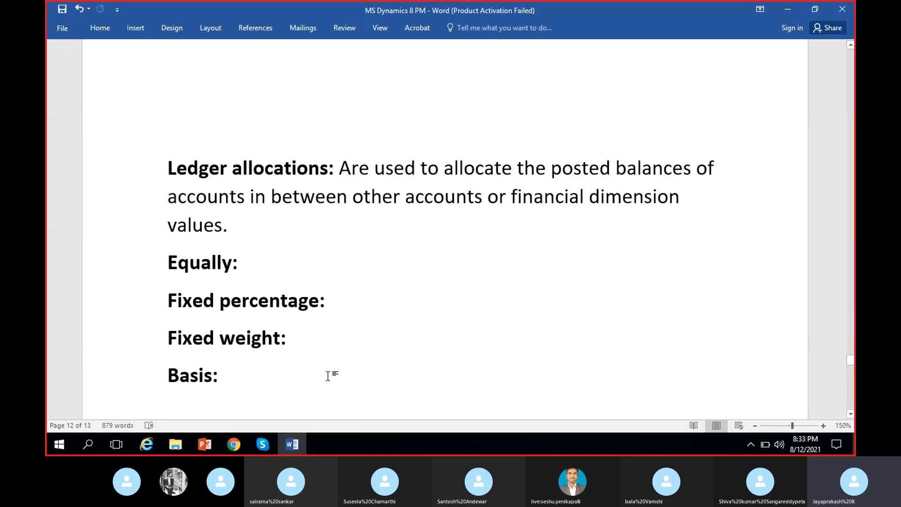
scroll(328, 373, "down", 12)
scroll(333, 373, "down", 9)
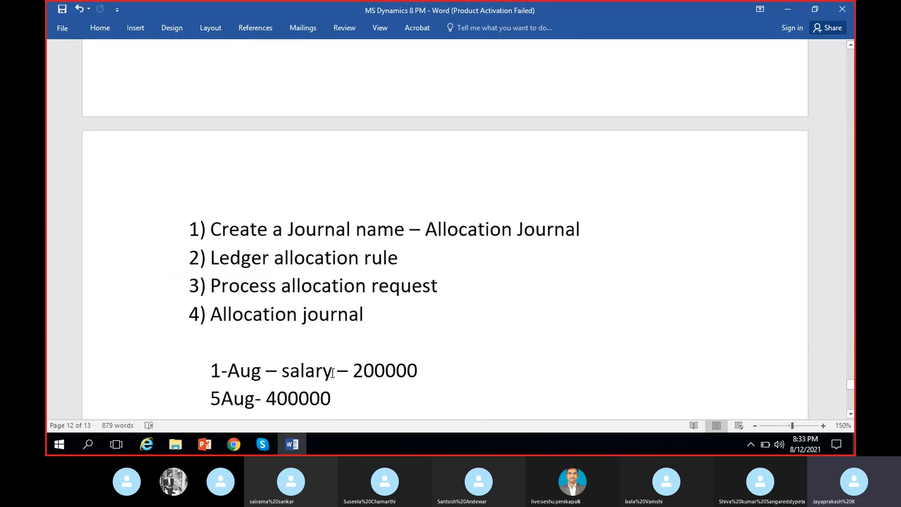
scroll(354, 252, "up", 2)
key("Return")
scroll(445, 229, "down", 2)
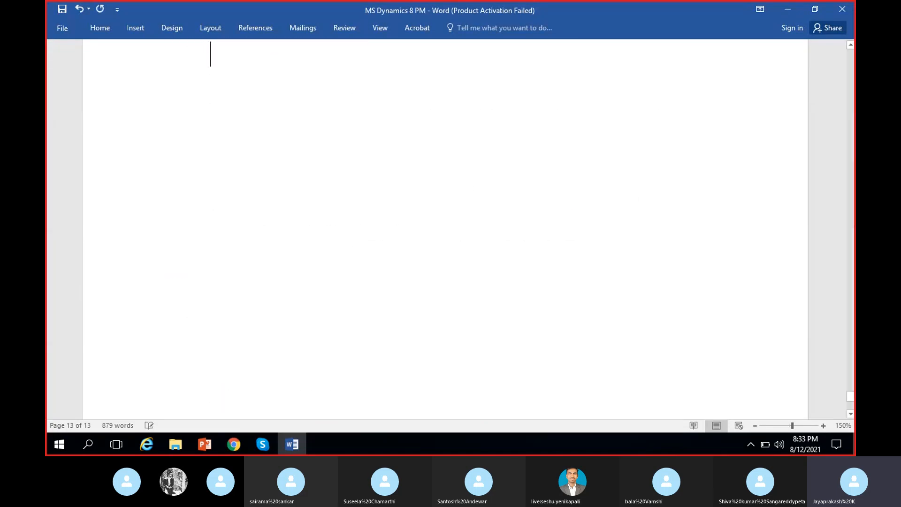
key("Return")
scroll(396, 252, "up", 1)
type("E")
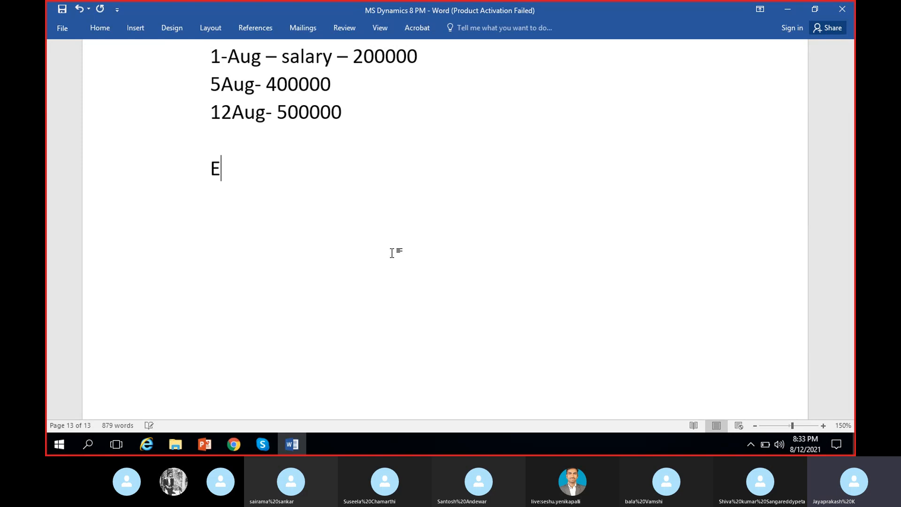
type("lectri")
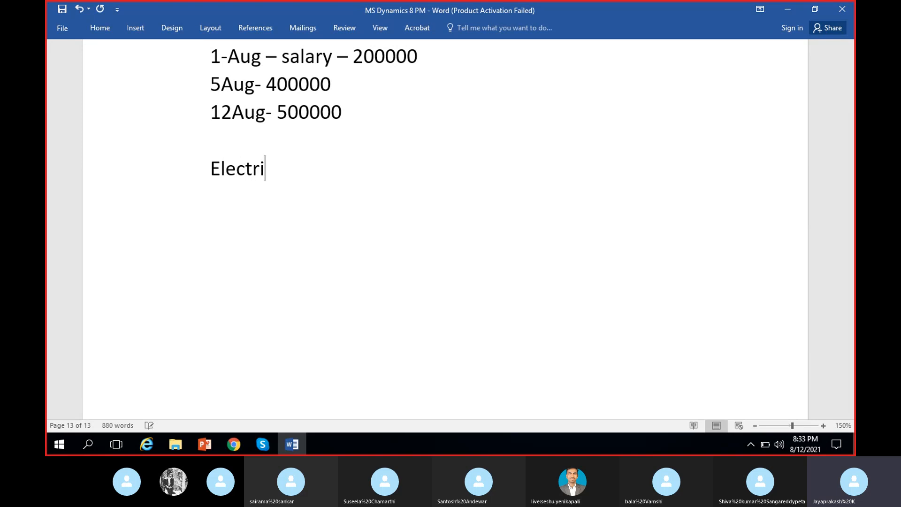
type("ciy expenses")
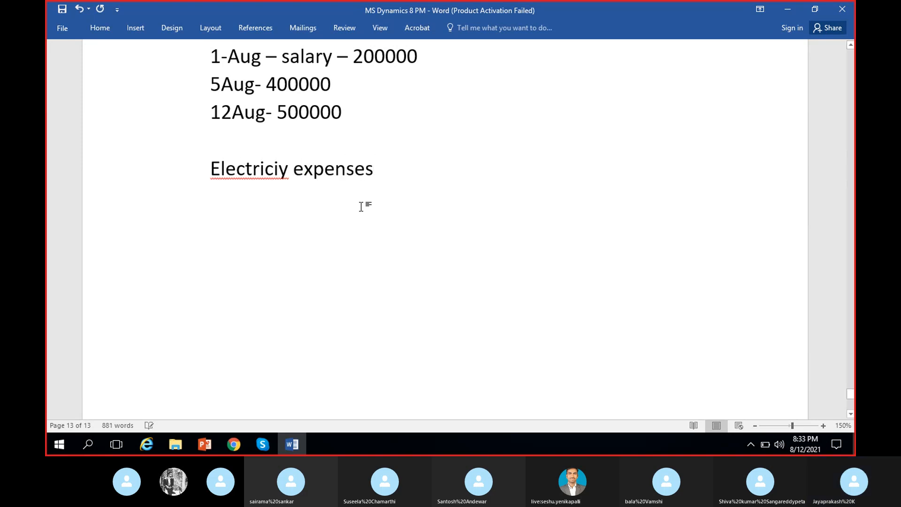
Correct the misspelled word "Electriciy" in the new note with the spelling suggestion and switch back to the journal voucher in Chrome.
left_click(245, 169)
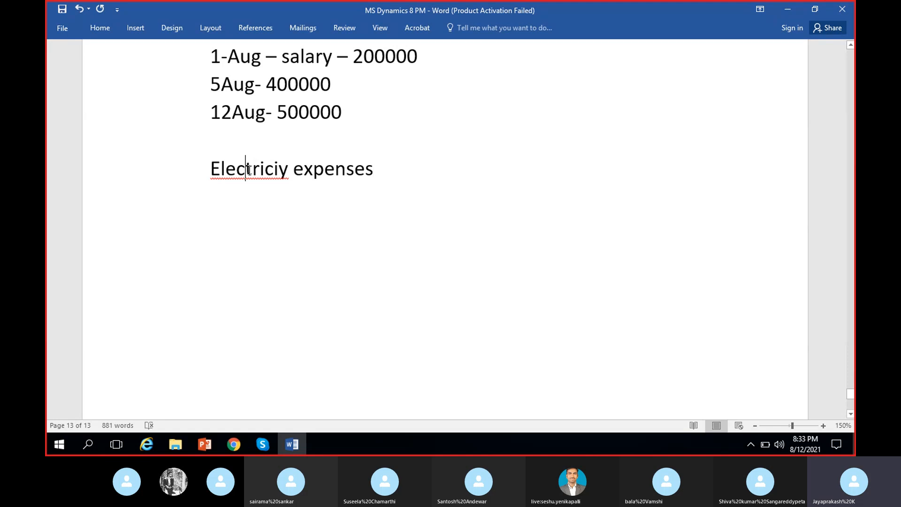
right_click(288, 178)
left_click(312, 188)
left_click(242, 446)
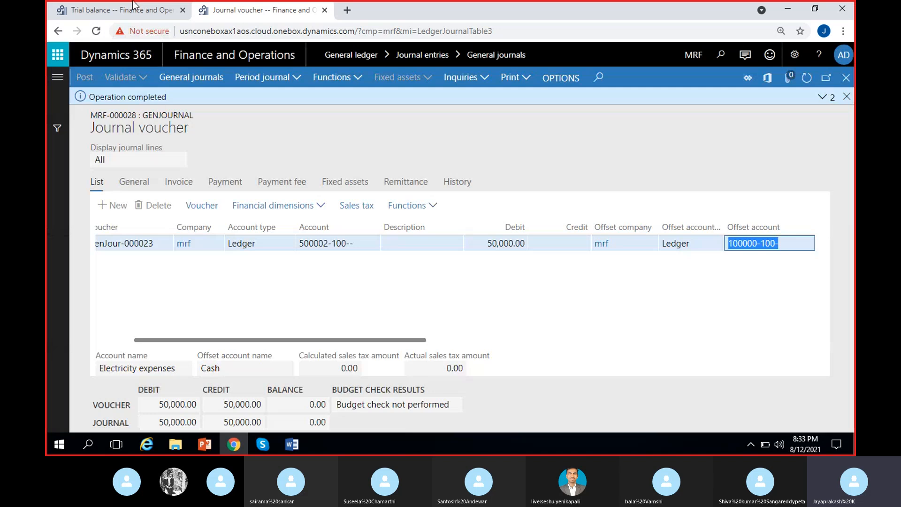
Open the Electricity expenses transactions from the trial balance and examine the ledger account and amount of each line.
left_click(134, 6)
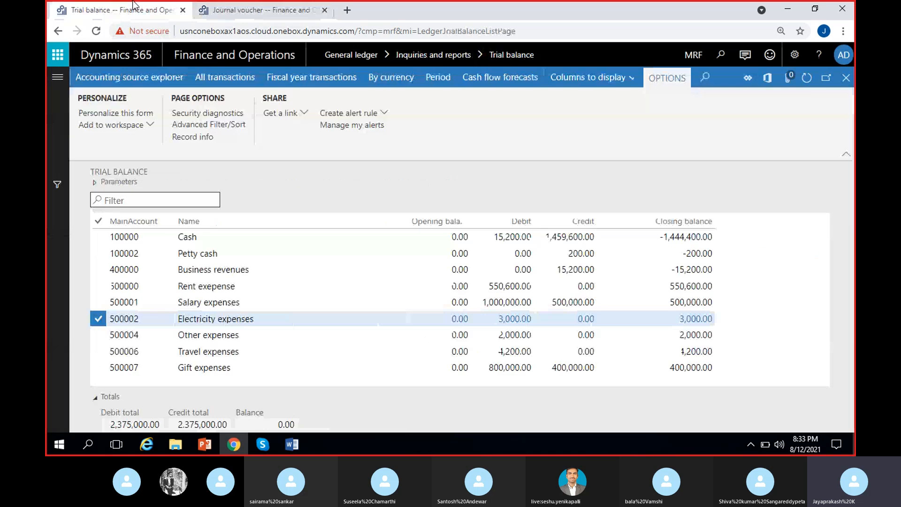
left_click(582, 318)
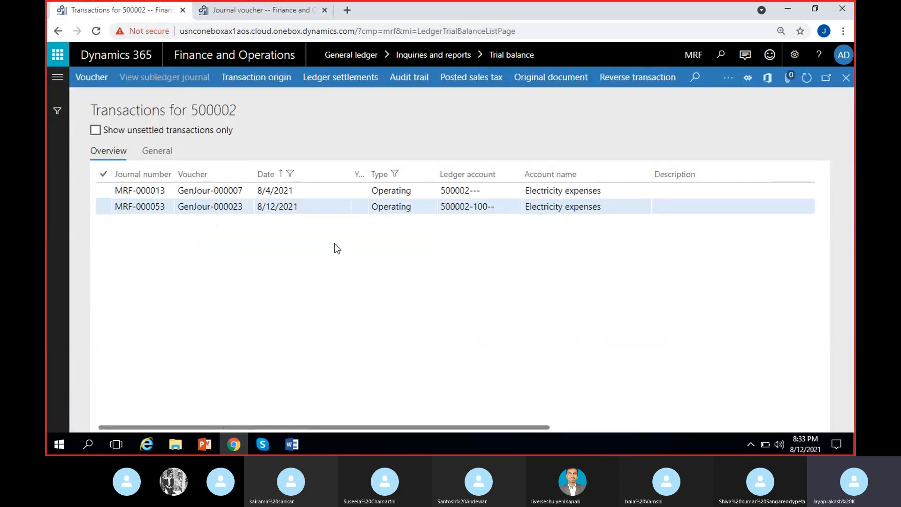
left_click(494, 209)
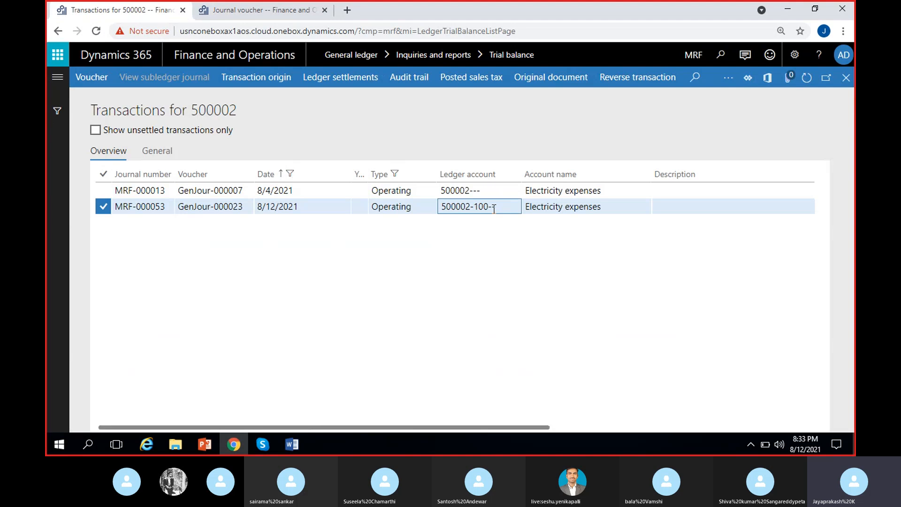
scroll(541, 348, "right", 5)
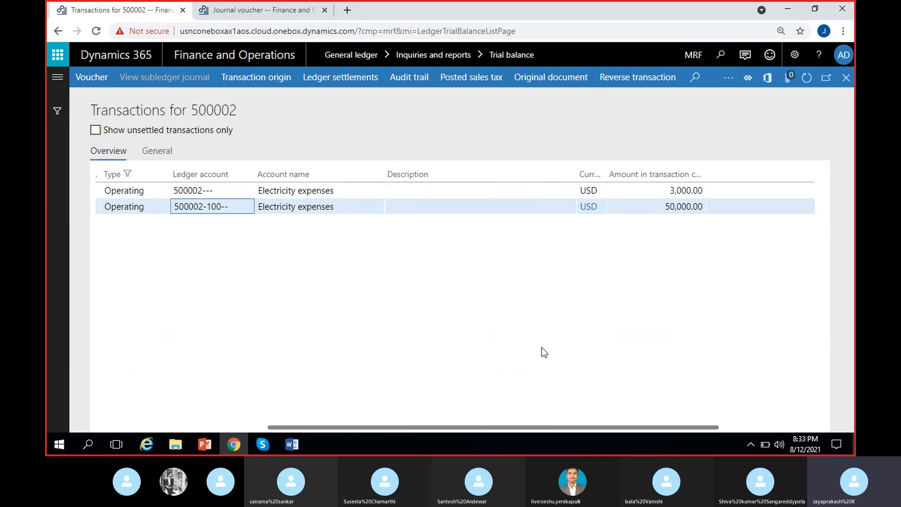
scroll(542, 347, "left", 5)
left_click(471, 191)
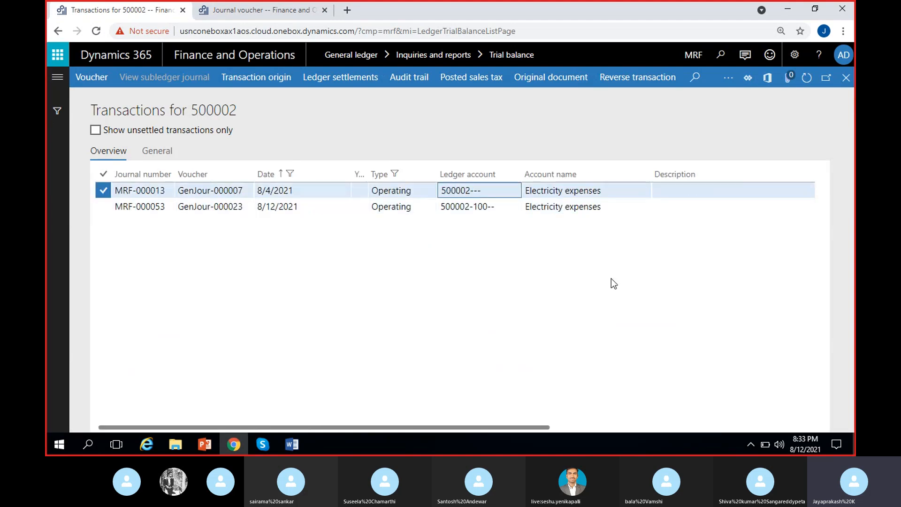
scroll(611, 278, "right", 6)
left_click(582, 190)
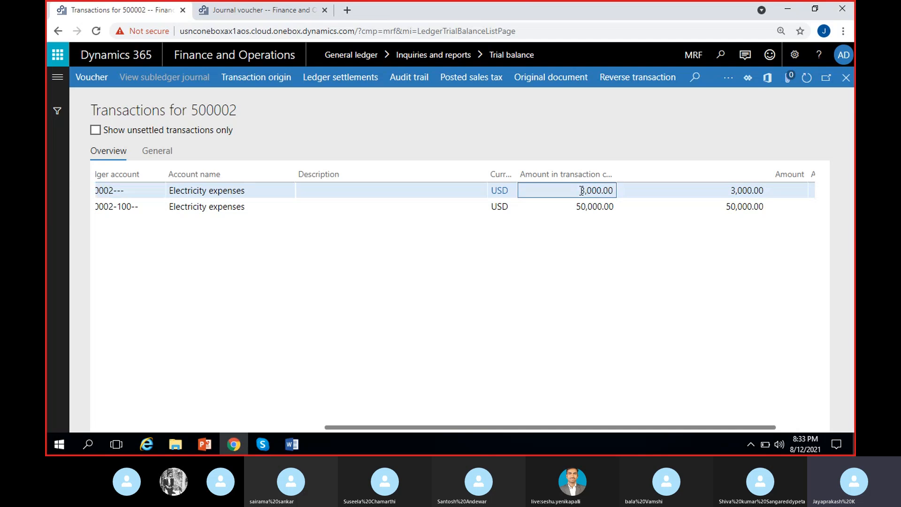
scroll(333, 324, "left", 2)
Compare the financial dimension segments in the ledger accounts of the two Electricity expenses transactions.
left_click_drag(203, 190, 225, 190)
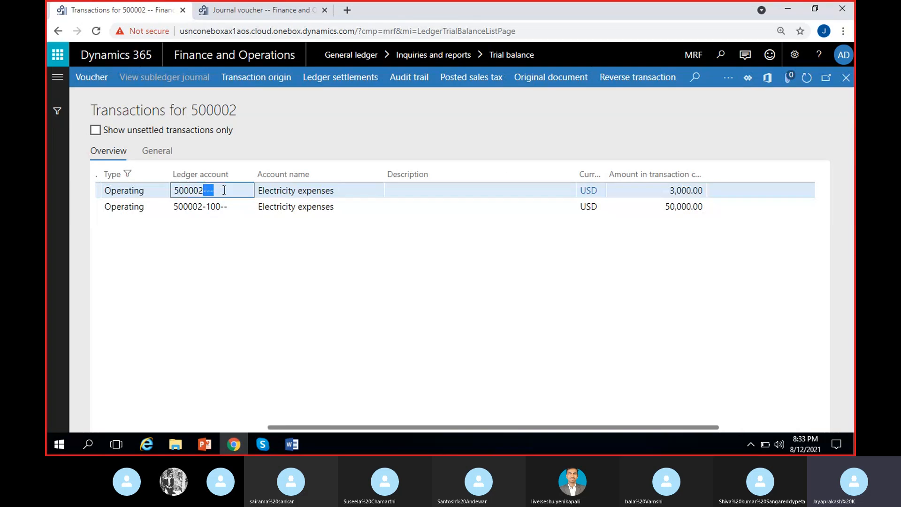
left_click(380, 253)
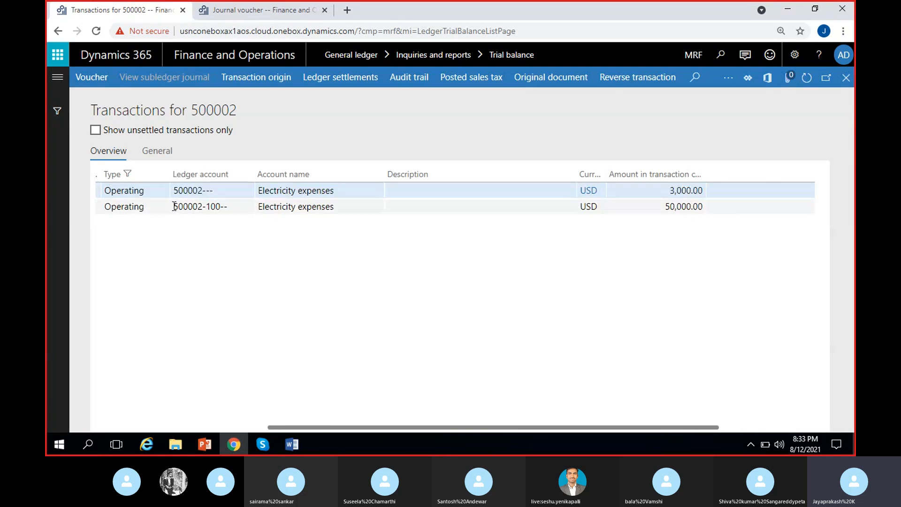
left_click_drag(174, 206, 230, 210)
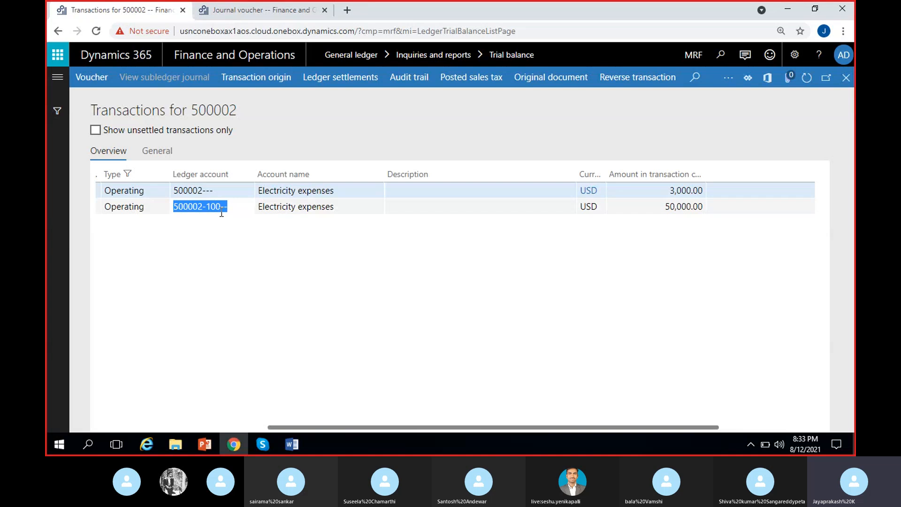
left_click(219, 212)
left_click_drag(206, 206, 220, 206)
left_click(229, 229)
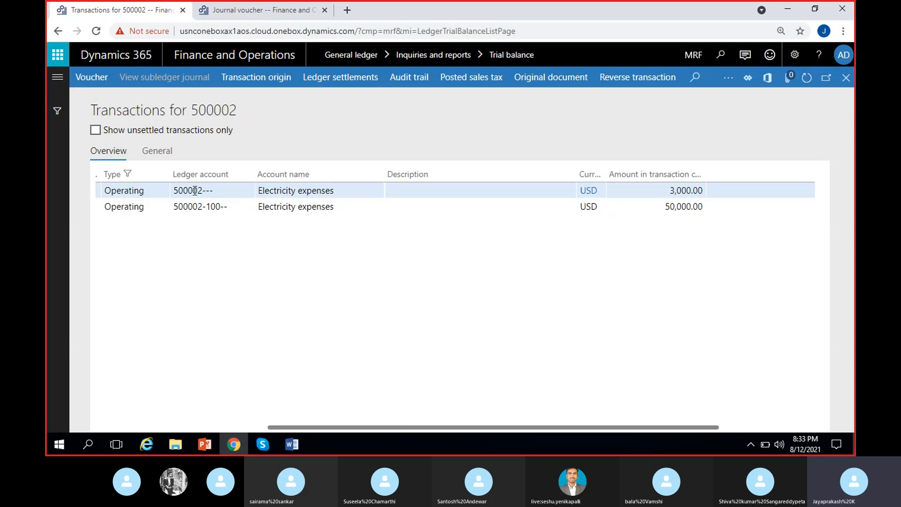
left_click(175, 190)
left_click(676, 190)
left_click(627, 264)
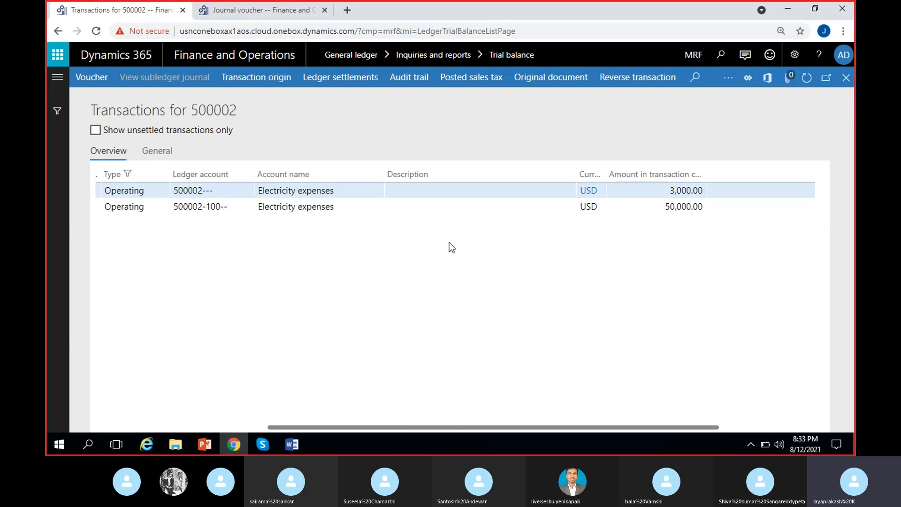
left_click(188, 203)
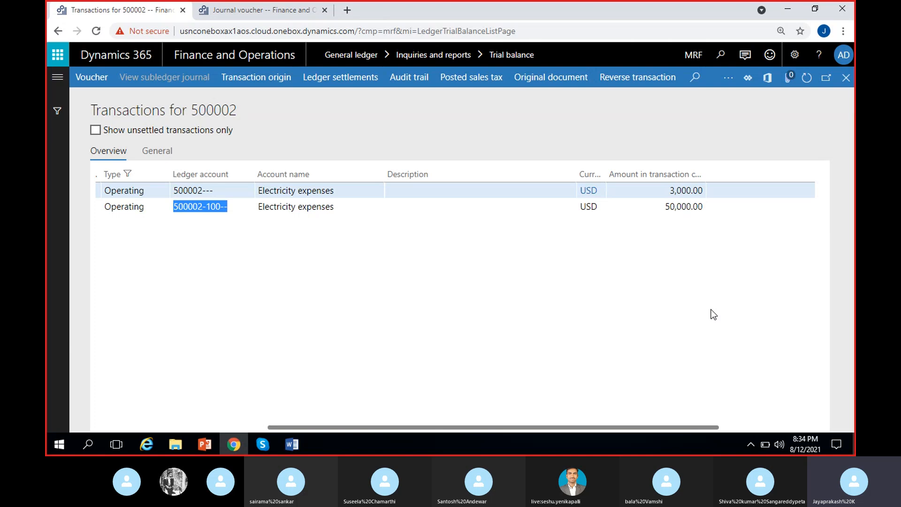
left_click(311, 245)
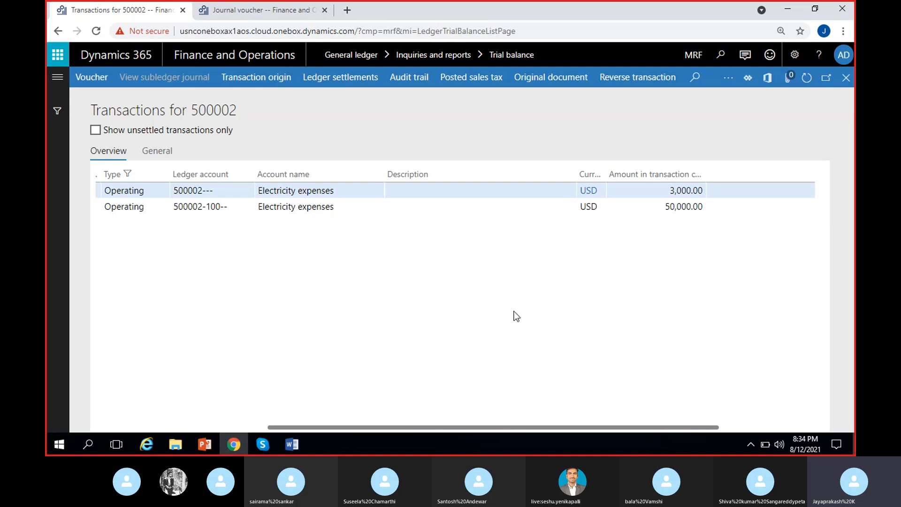
Check the dimension segment and transaction amount of the 8/12/2021 Electricity expenses posting against the 8/4/2021 posting.
scroll(308, 356, "left", 5)
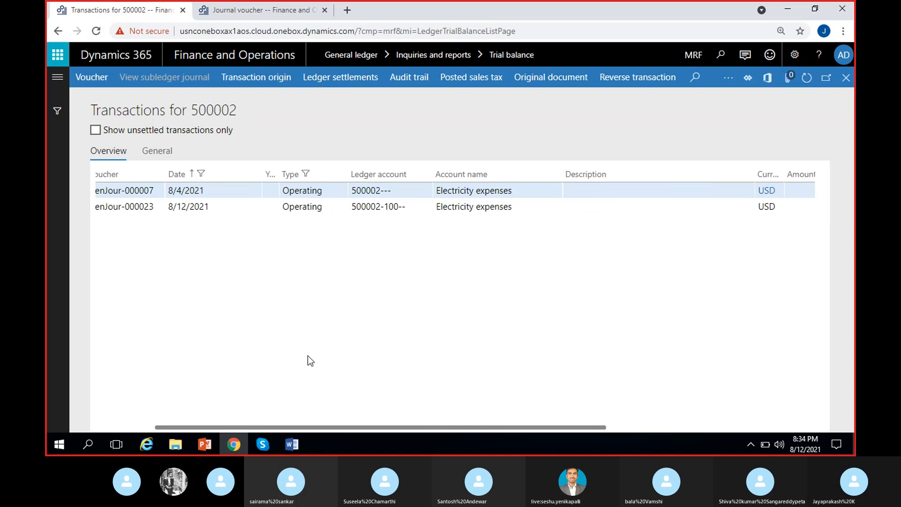
scroll(469, 253, "right", 3)
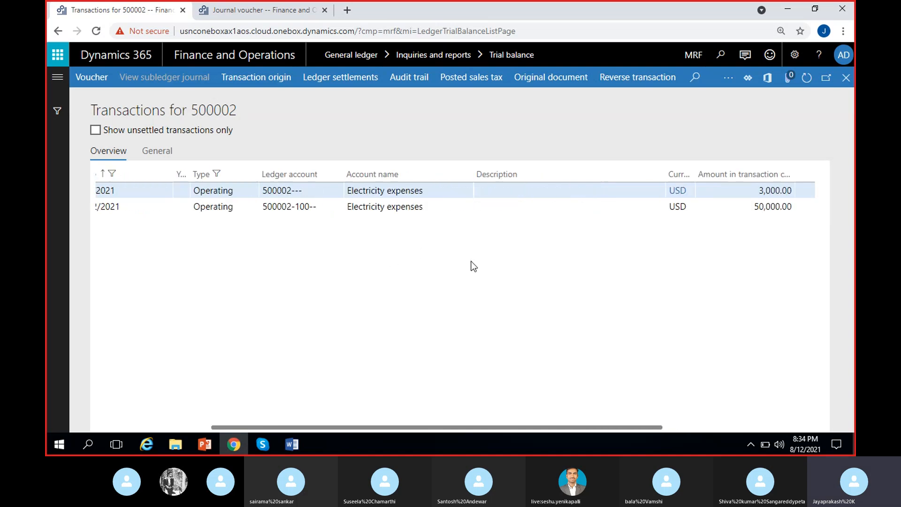
double_click(294, 190)
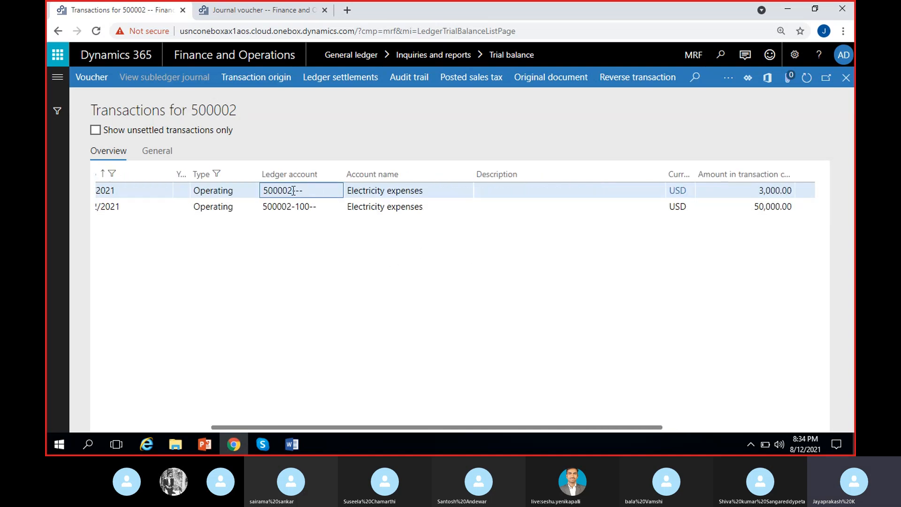
left_click(296, 208)
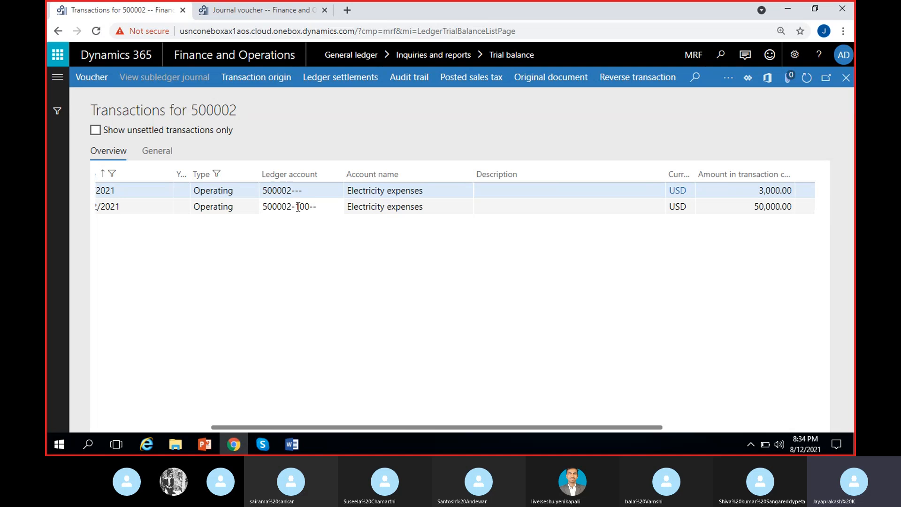
left_click_drag(294, 208, 310, 207)
left_click_drag(753, 208, 787, 207)
left_click(777, 260)
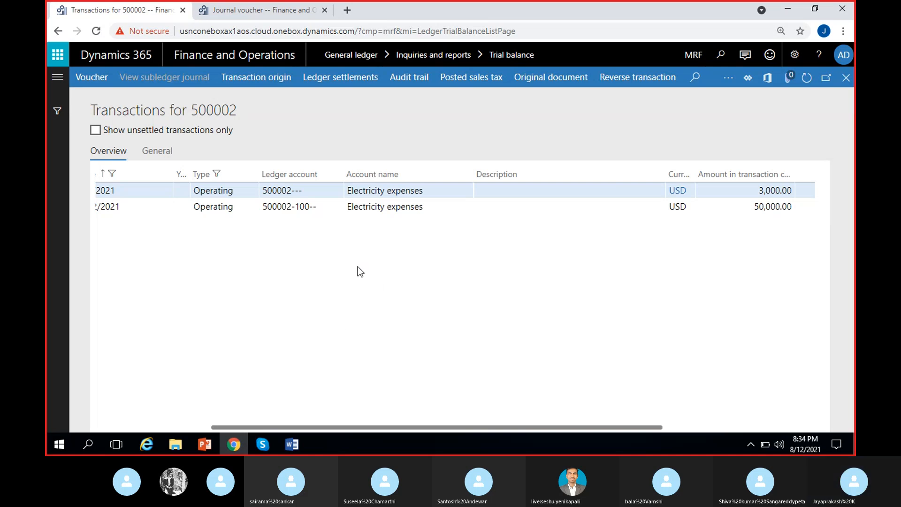
left_click(267, 212)
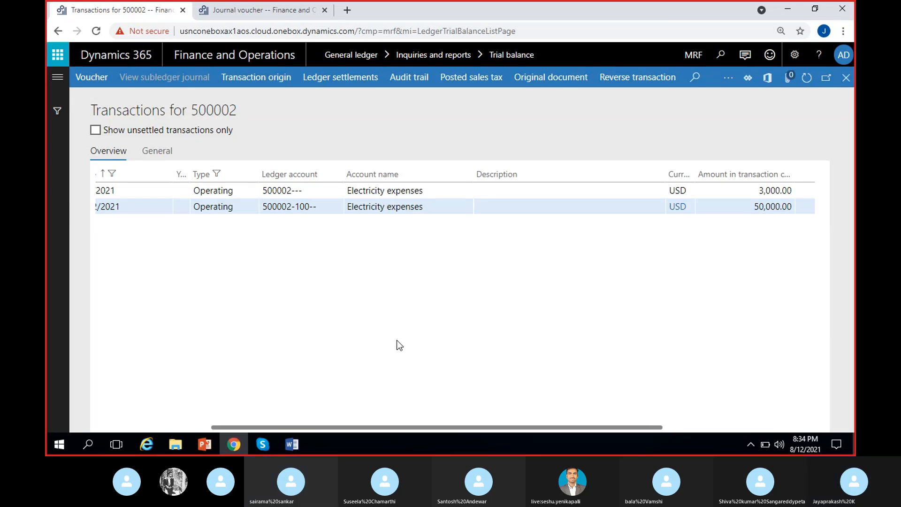
Close the journal voucher and open the general ledger's Ledger allocation rules, dismissing the edit notice.
left_click(235, 8)
left_click(846, 80)
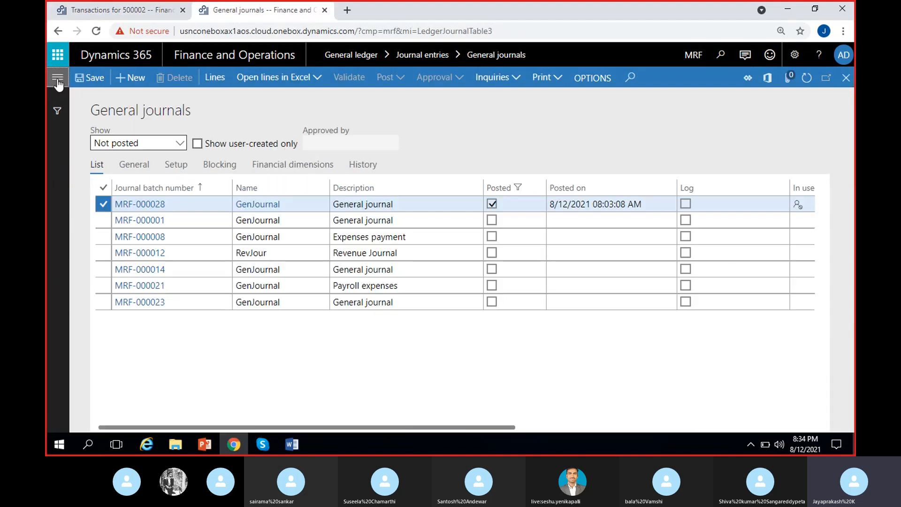
left_click(57, 78)
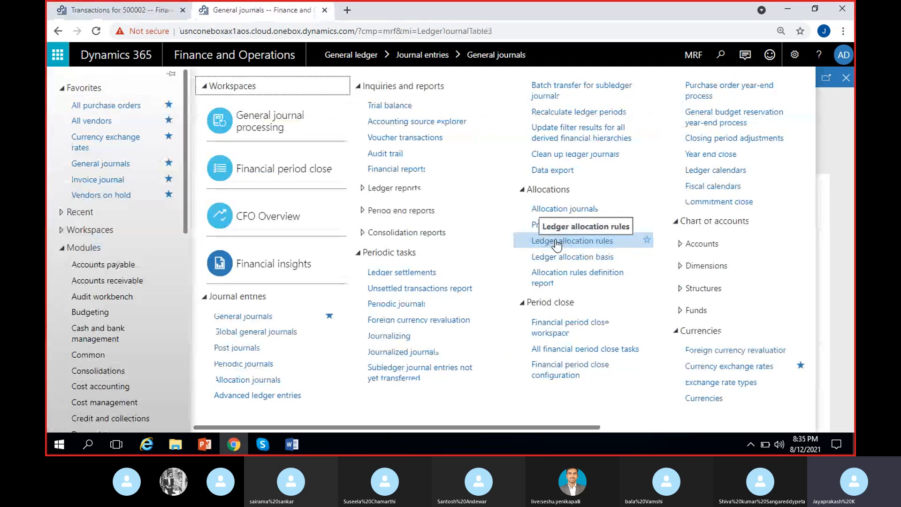
left_click(556, 242)
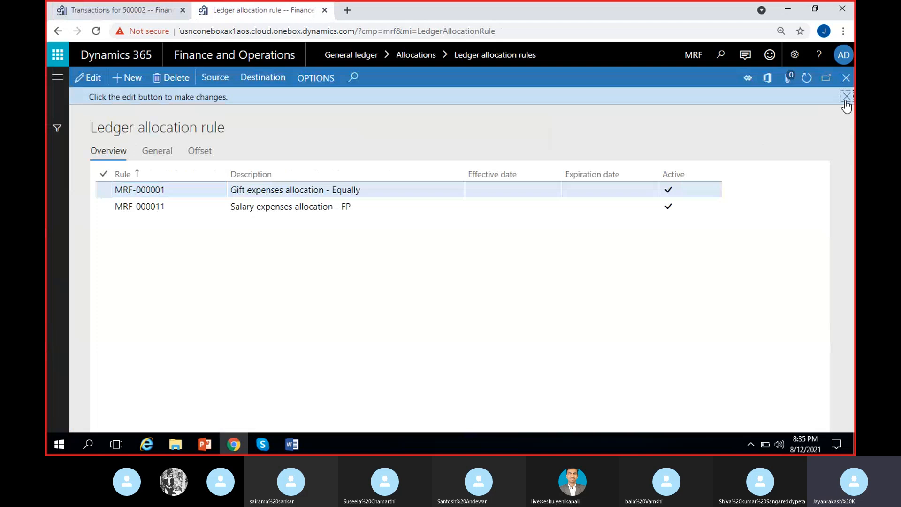
left_click(847, 97)
Create a ledger allocation rule described as "Electricity expenses-Hyd-FW" and make it active.
left_click(129, 78)
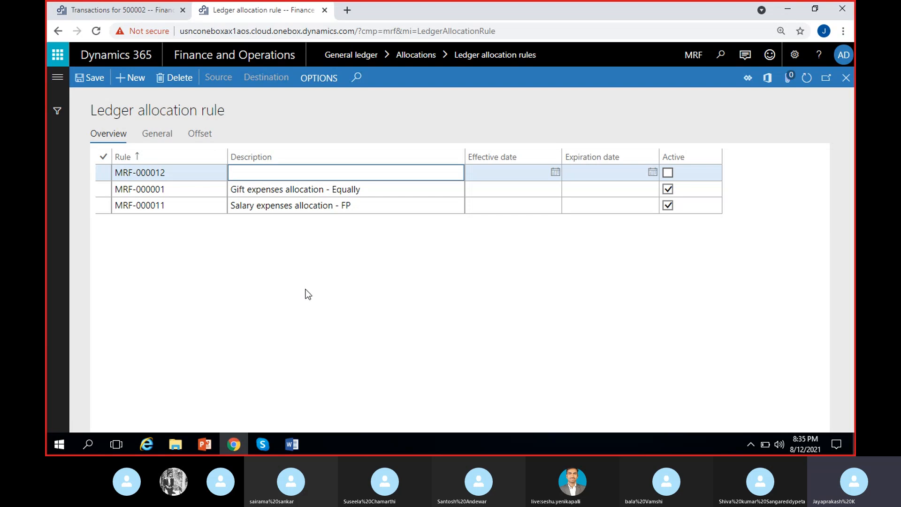
type("Electicity")
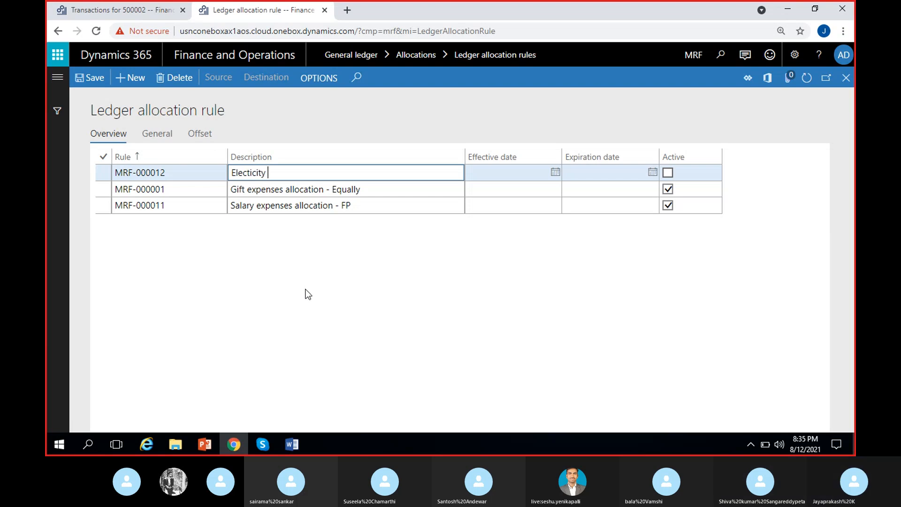
type(" expense")
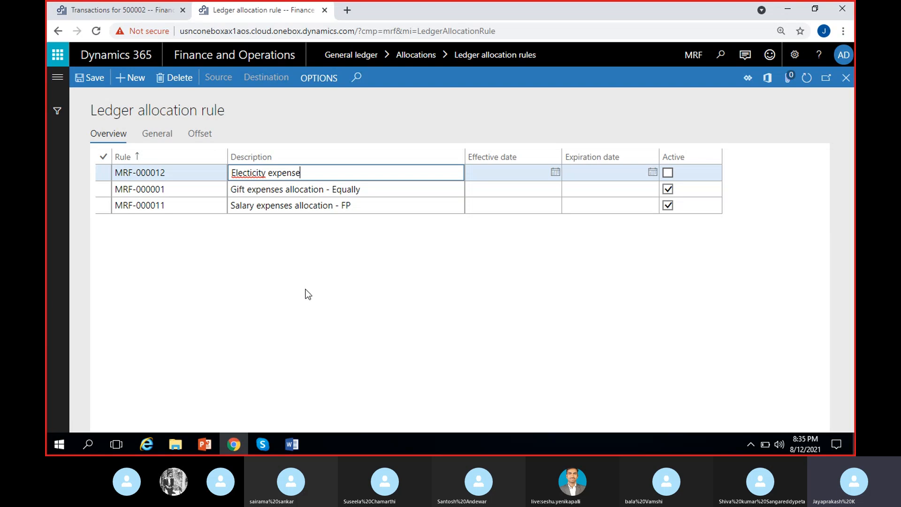
type("s")
right_click(254, 173)
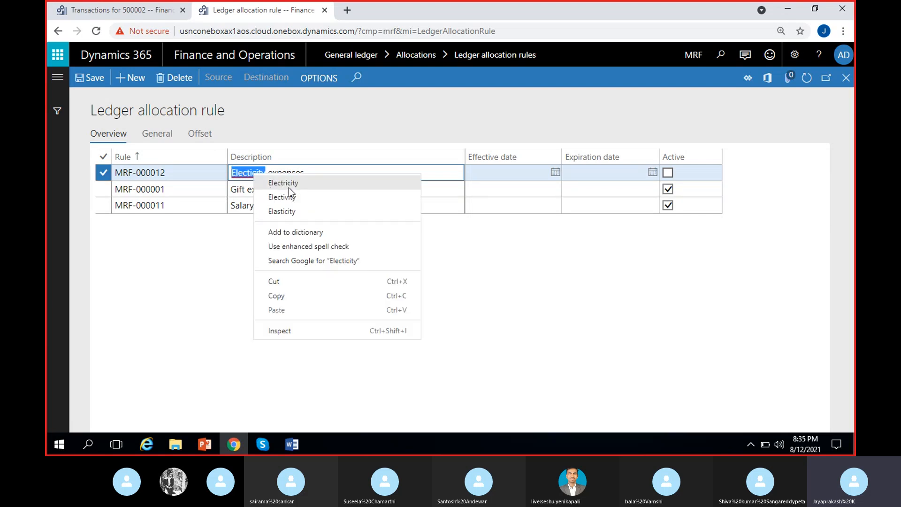
left_click(289, 184)
type("-")
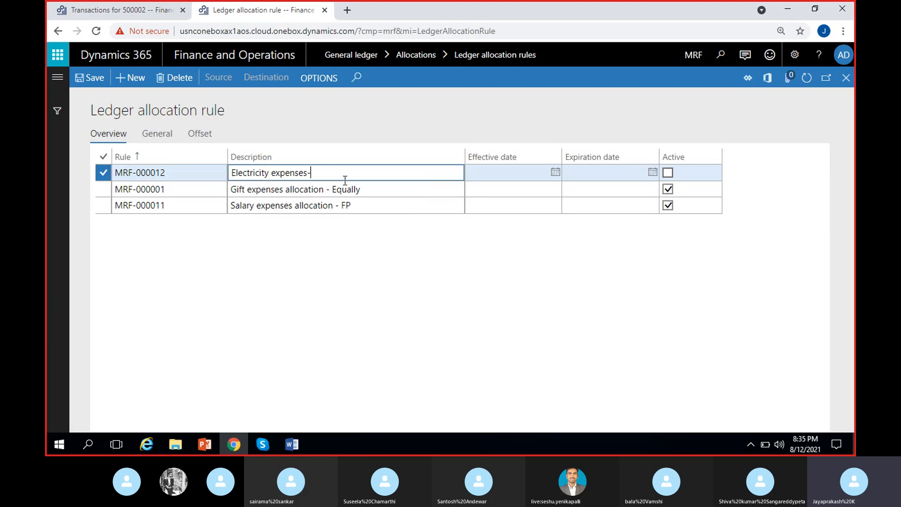
type("Hyd-FW")
left_click(669, 173)
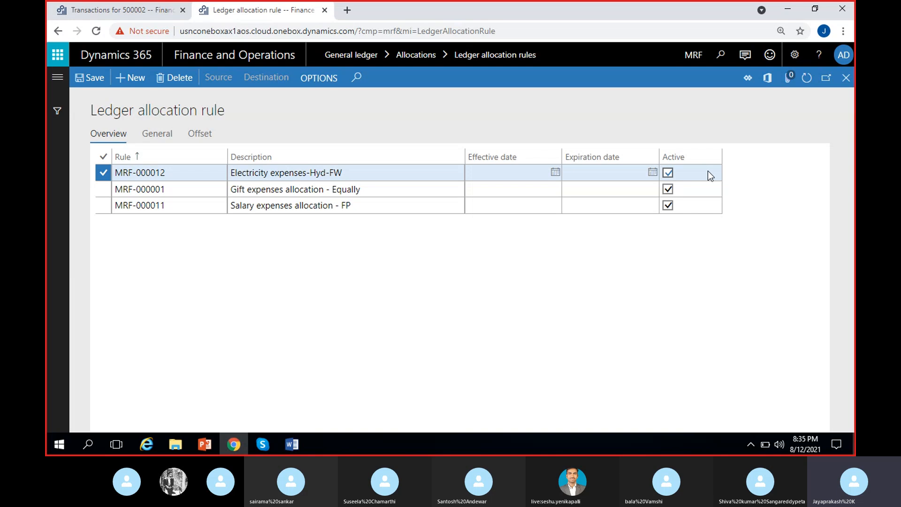
Set the new rule's allocation method to Fixed weight and its journal name to AllocJou in the general settings.
left_click(157, 134)
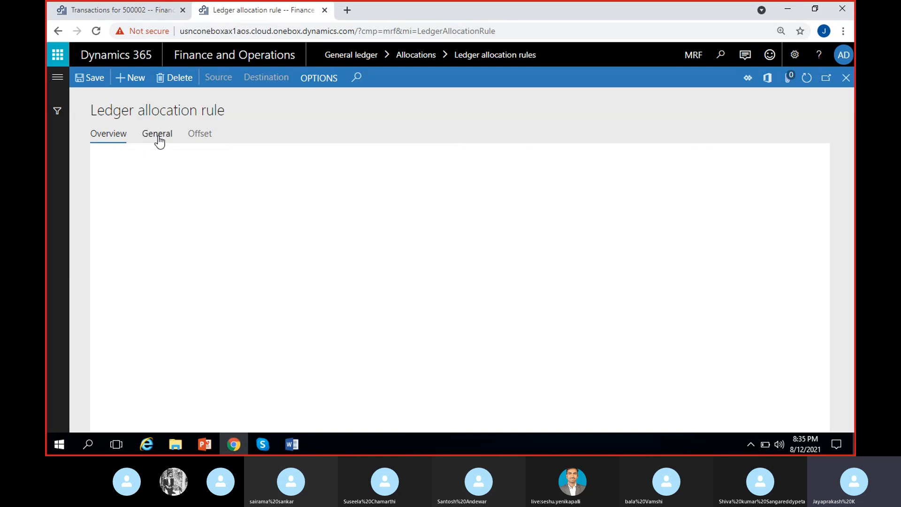
left_click(428, 343)
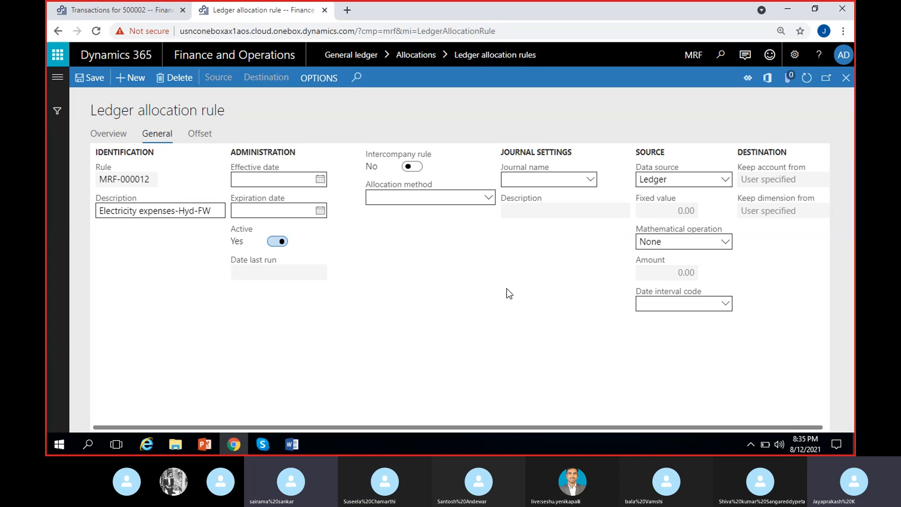
left_click(488, 198)
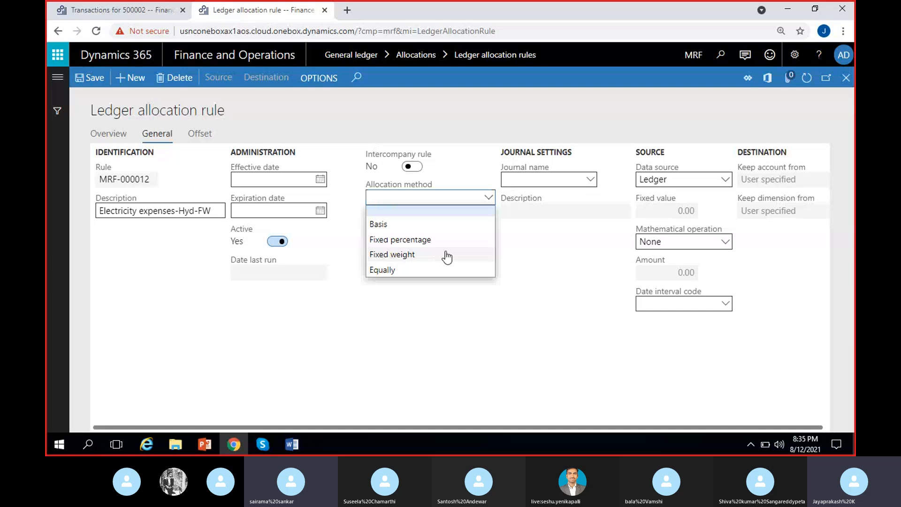
left_click(446, 256)
left_click(540, 179)
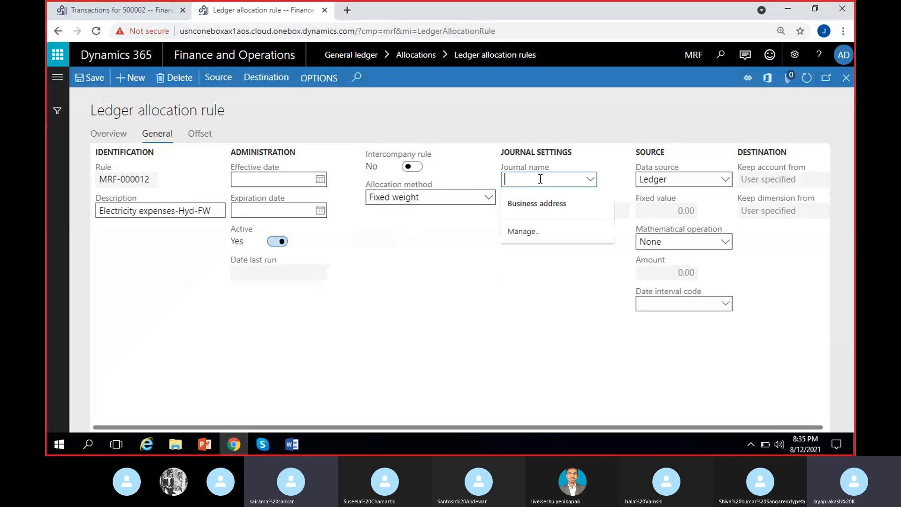
left_click(591, 181)
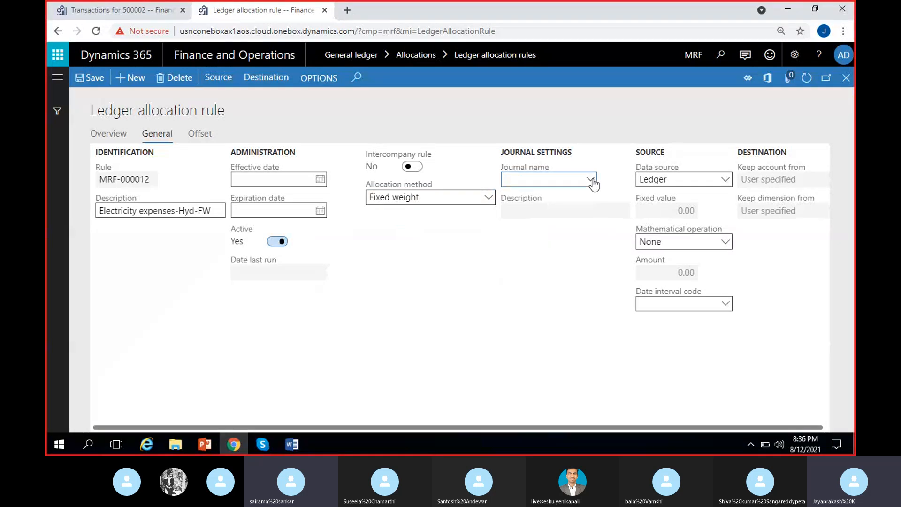
left_click(590, 180)
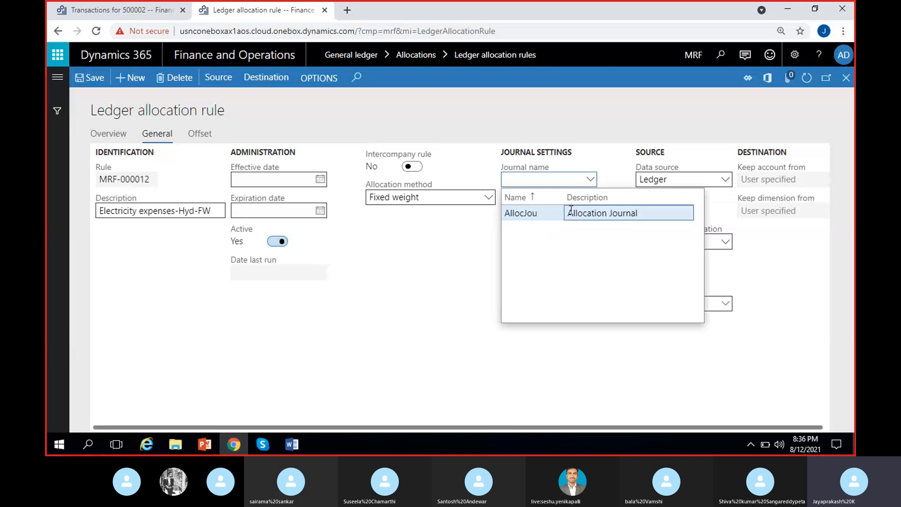
left_click(571, 211)
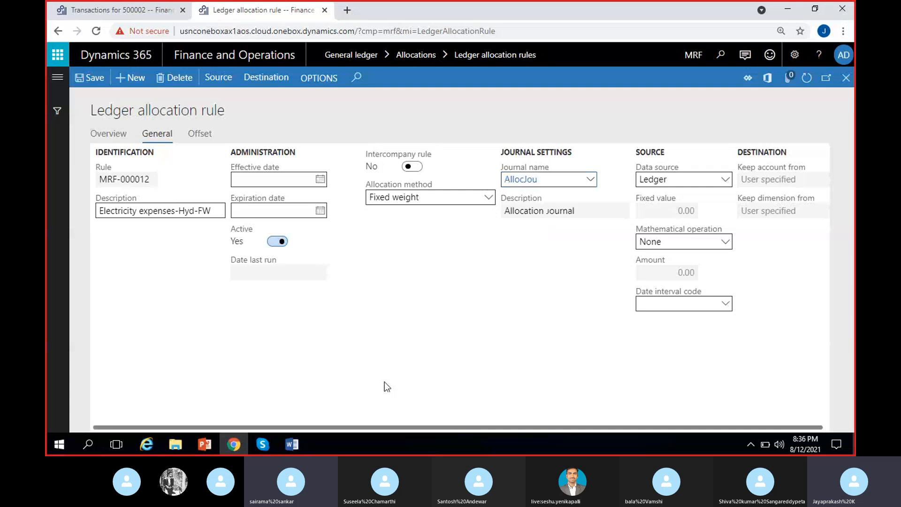
Add a Main account line to the new rule's source with criteria 500002, the electricity expenses account.
left_click(218, 79)
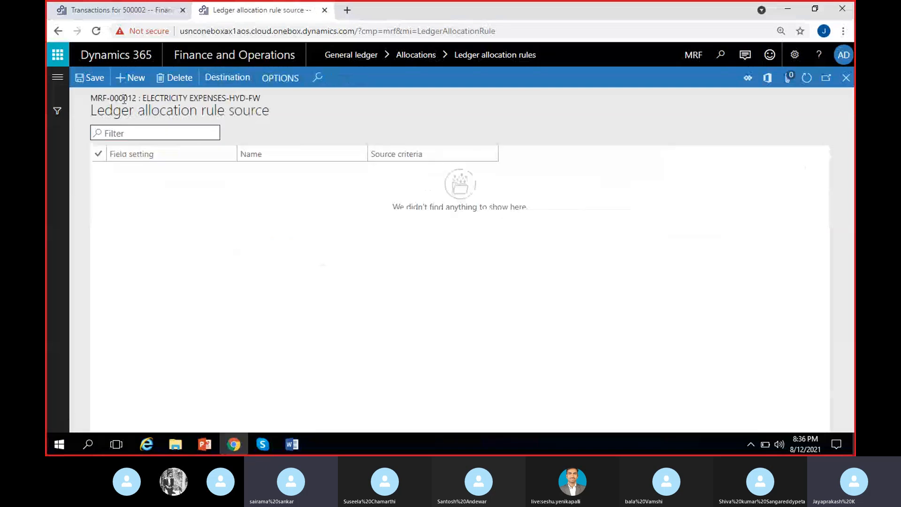
left_click(125, 82)
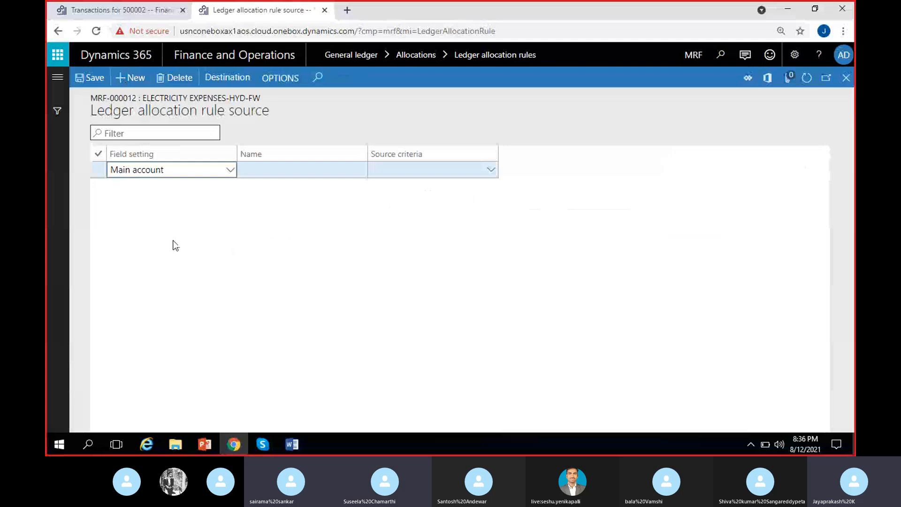
key("Tab")
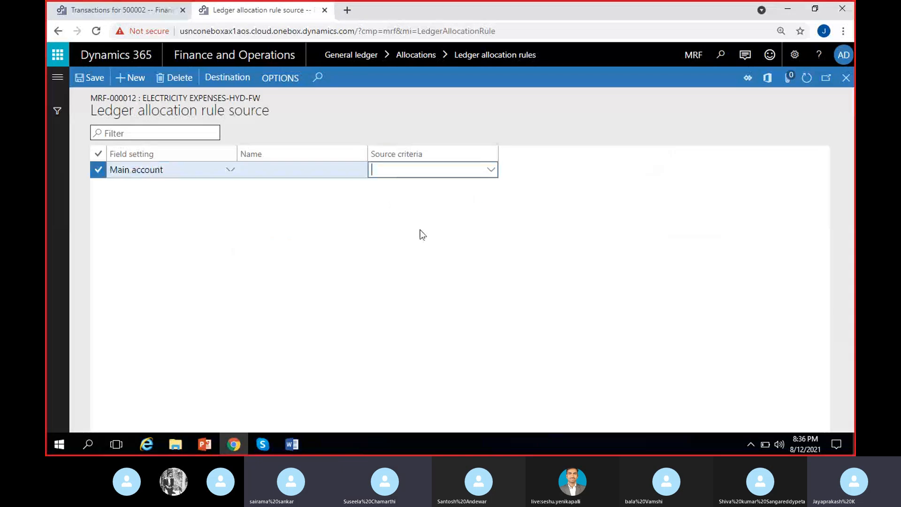
type("Elec")
key("Return")
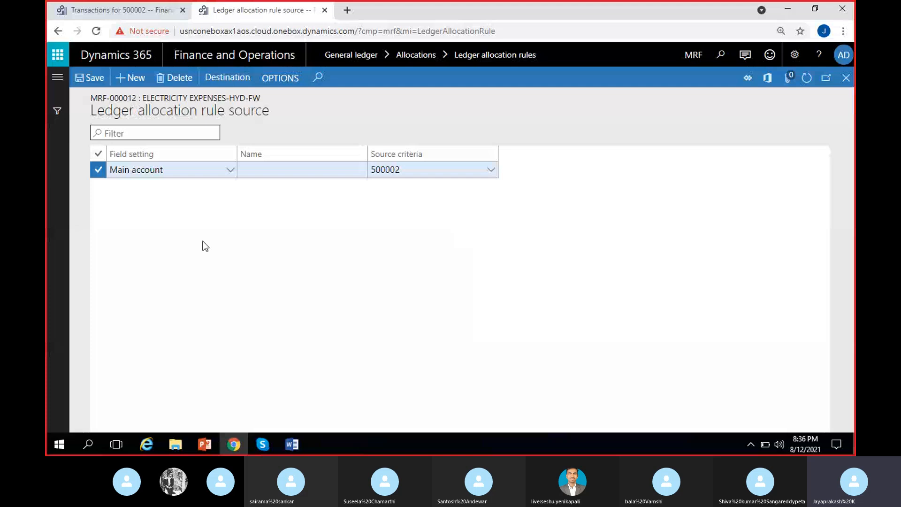
Add a Financial dimension source line for MRF_Location with source criteria 100 (Hyderabad).
left_click(132, 78)
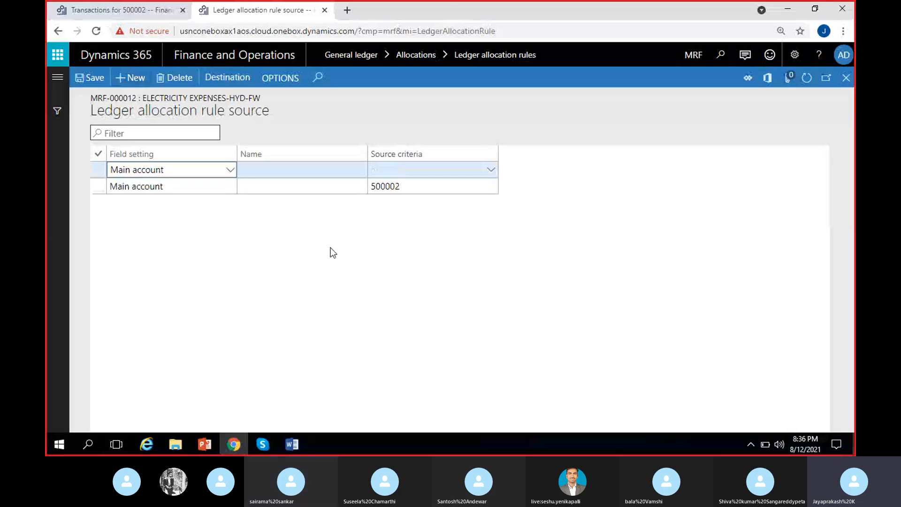
left_click(230, 170)
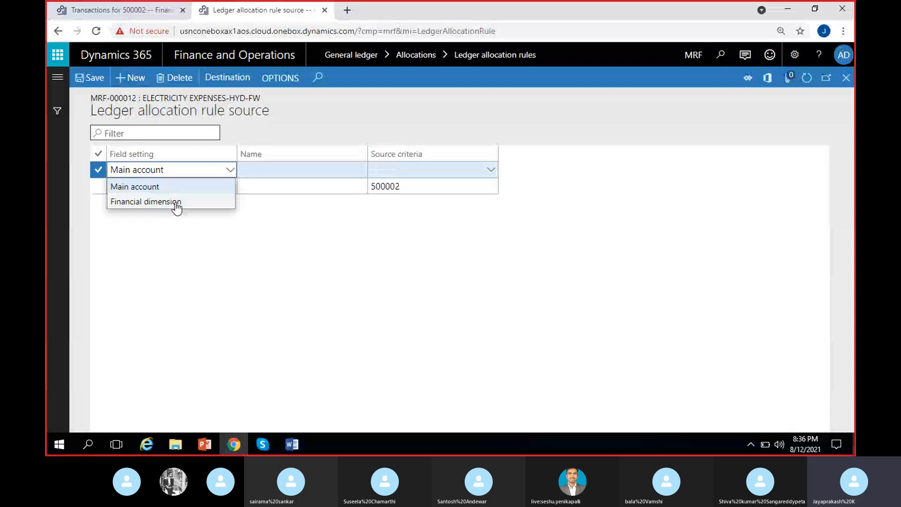
left_click(176, 205)
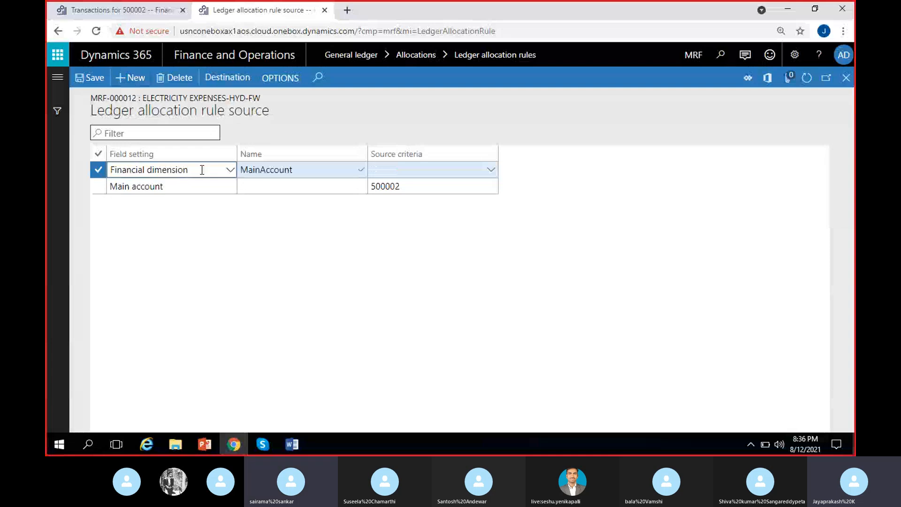
left_click(360, 173)
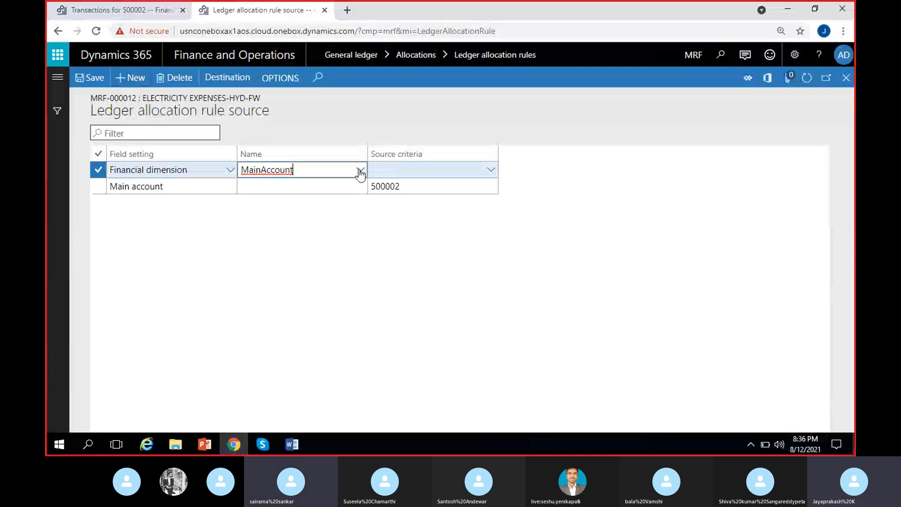
left_click(360, 170)
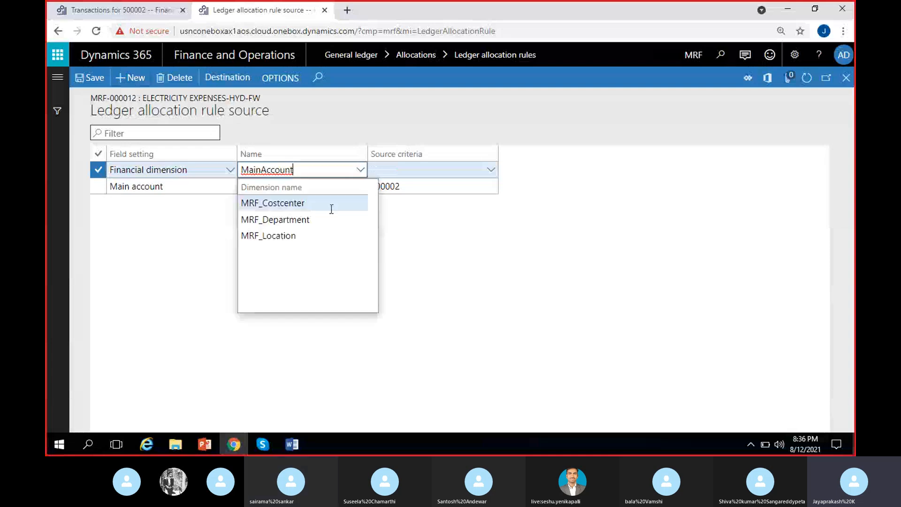
left_click(298, 236)
left_click(397, 170)
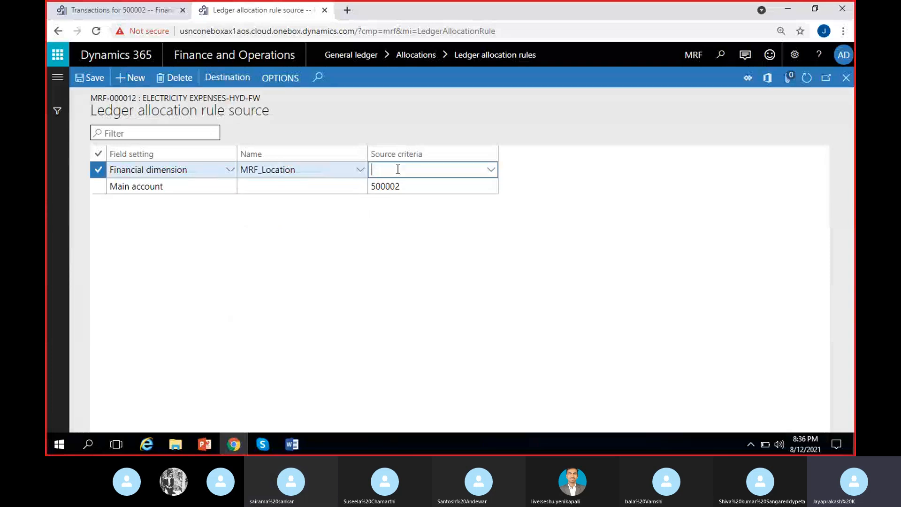
left_click(490, 170)
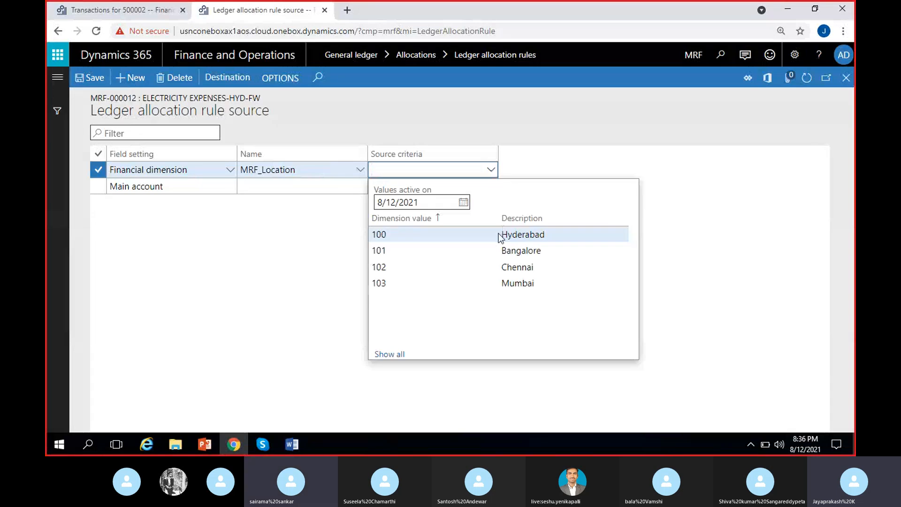
left_click(501, 235)
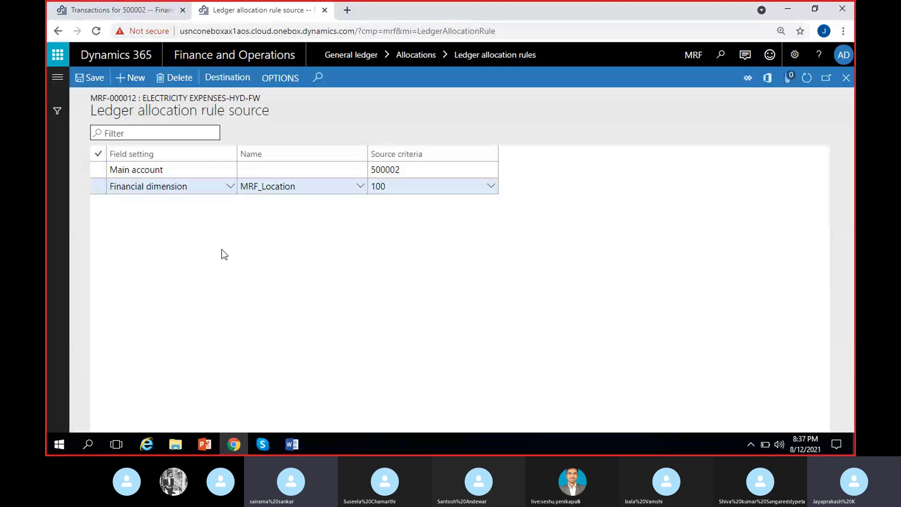
Delete the MRF_Location line from the rule's source criteria.
left_click(98, 186)
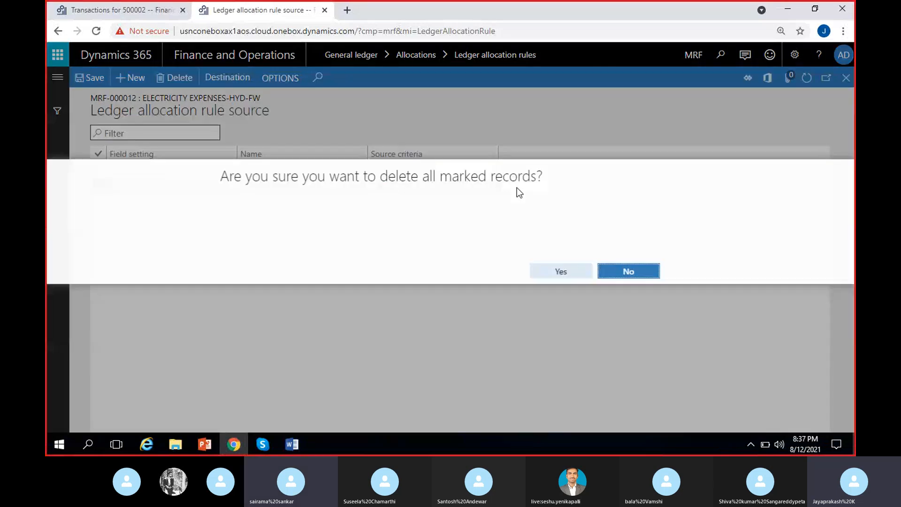
left_click(562, 271)
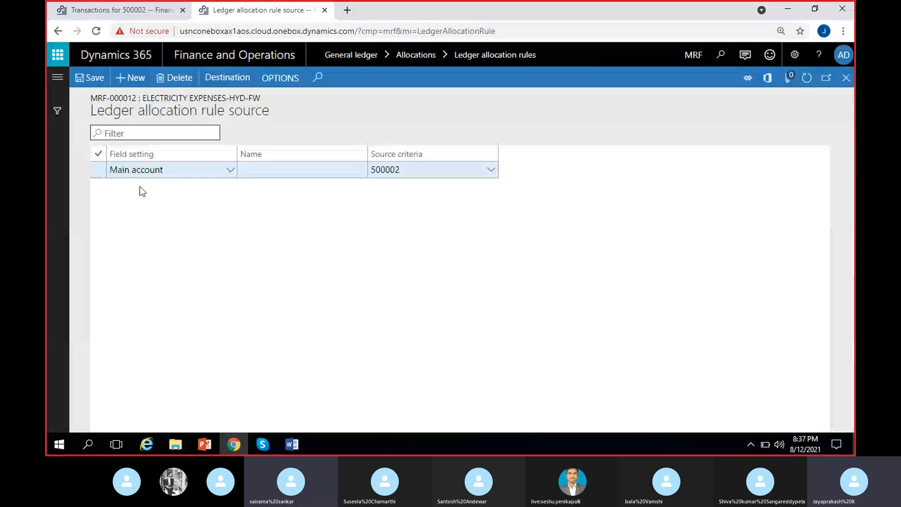
Recreate the Financial dimension source line with MRF_Location as its name and 100 (Hyderabad) as its criteria, and refresh the list.
key("alt+n")
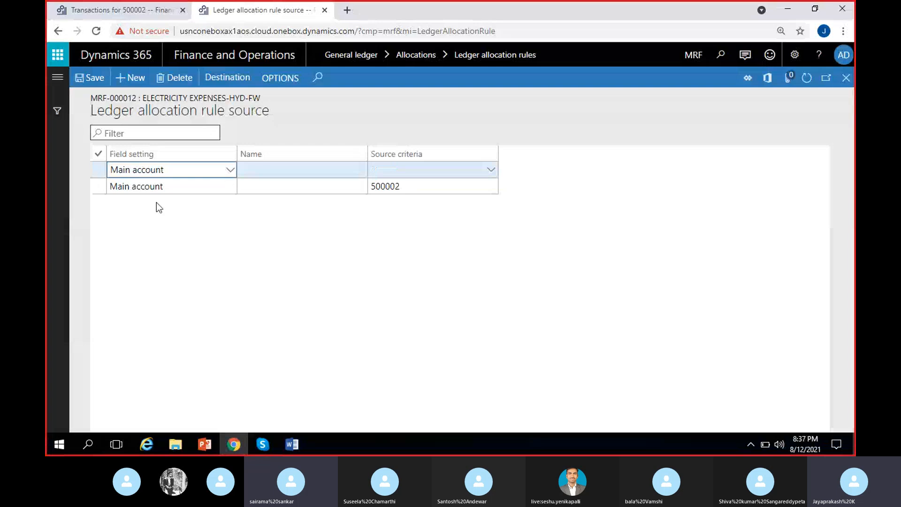
left_click(230, 170)
left_click(162, 198)
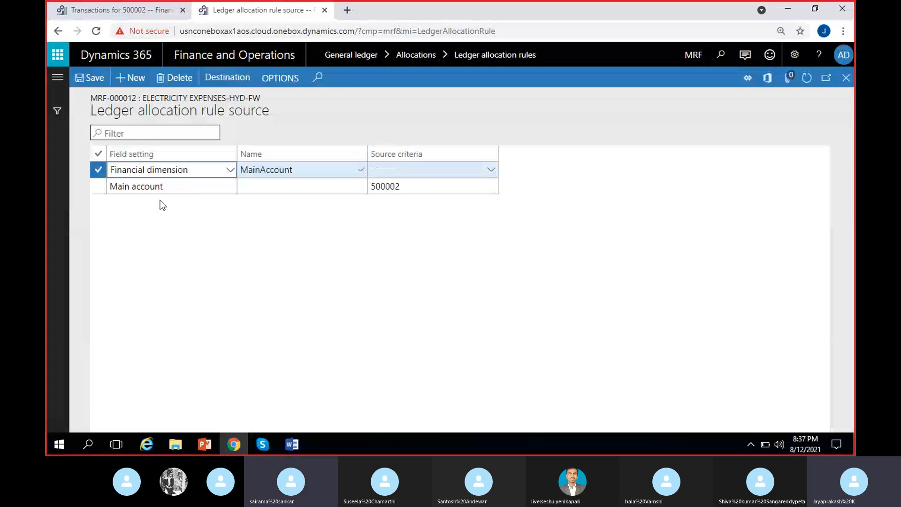
left_click(360, 170)
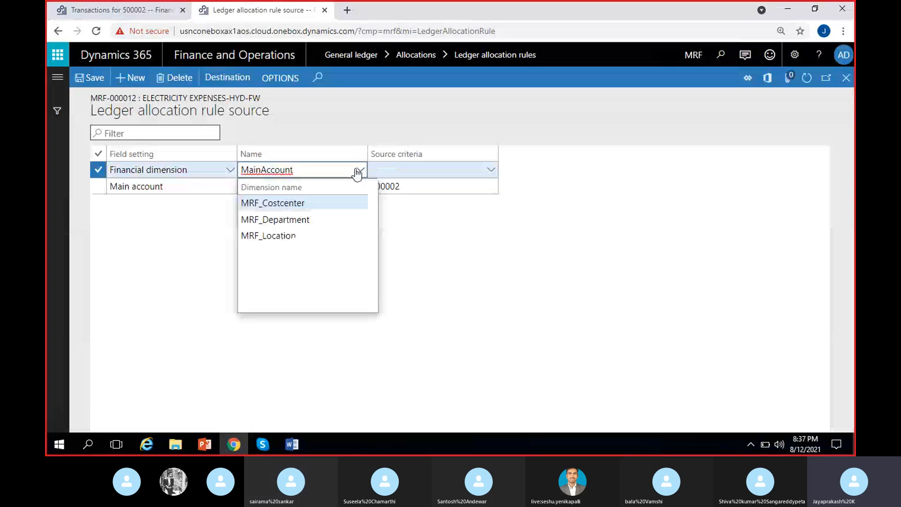
left_click(269, 235)
left_click(415, 171)
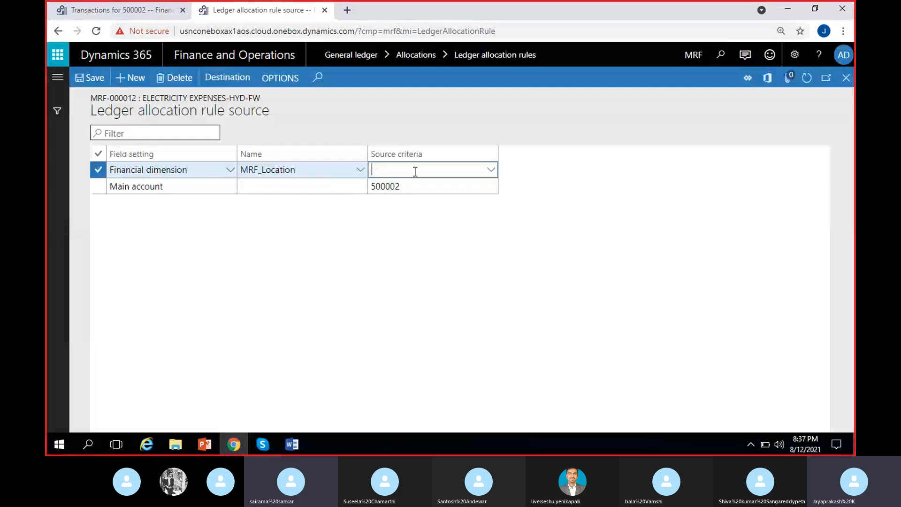
left_click(493, 172)
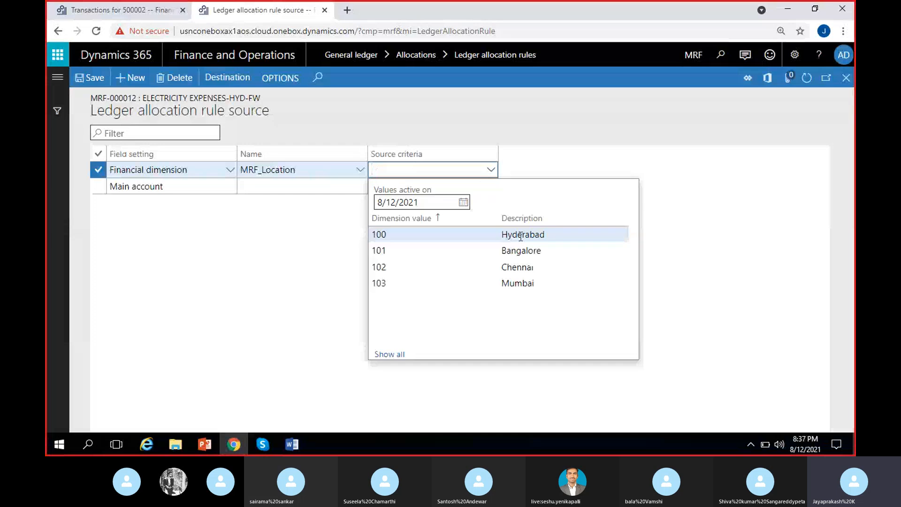
left_click(520, 235)
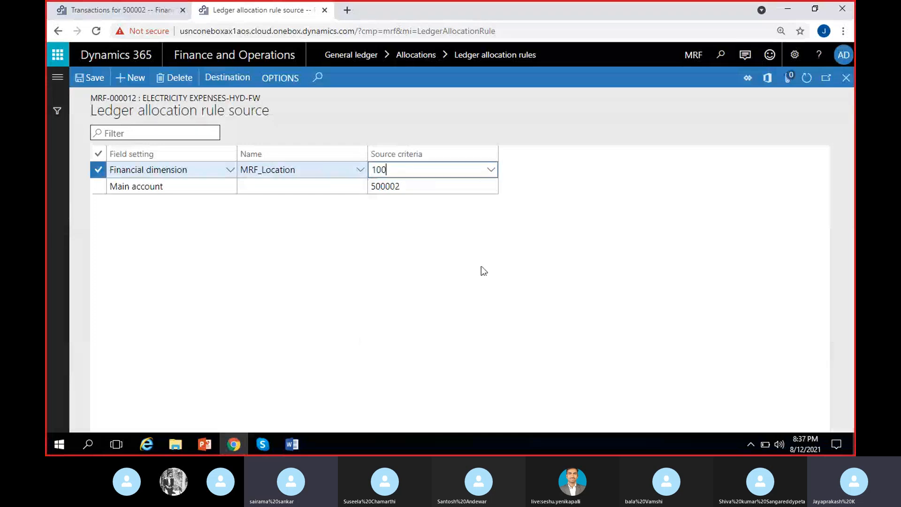
left_click(805, 85)
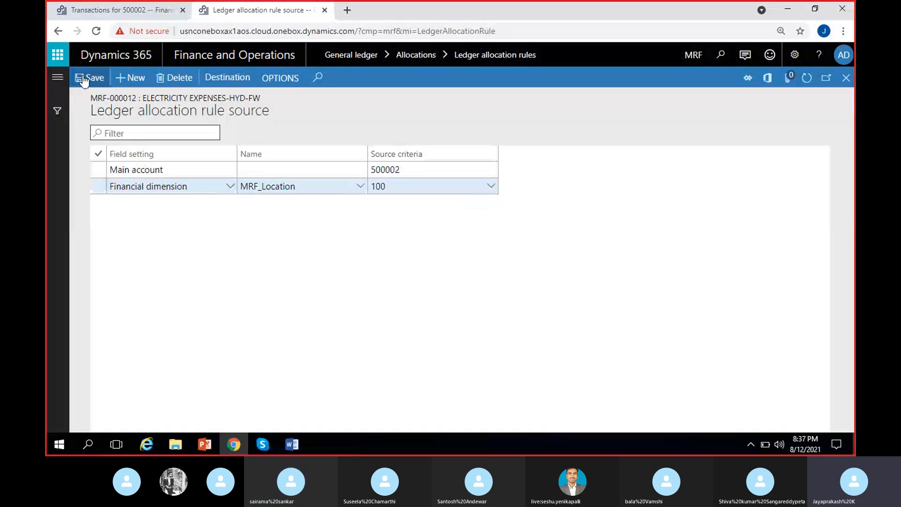
Check the ledger account of the 50,000.00 Electricity expenses posting in the 500002 transactions, and return to the rule's source.
left_click(405, 248)
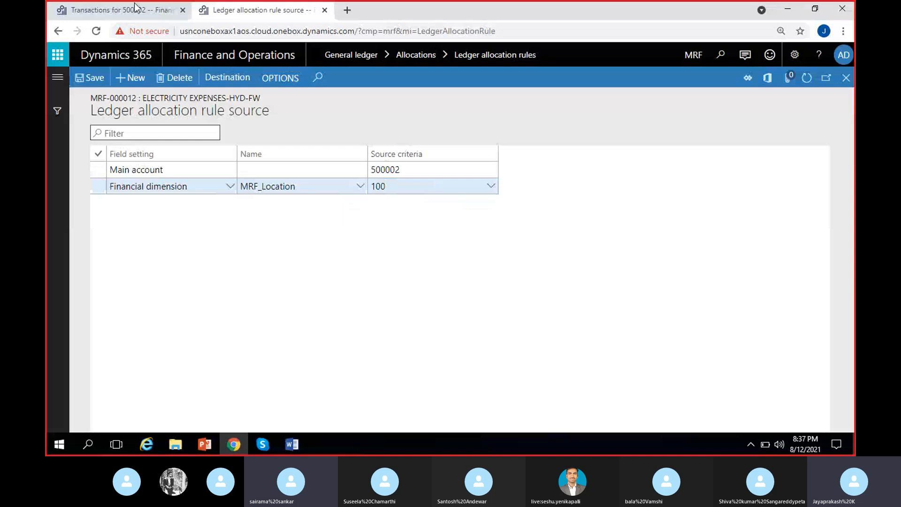
left_click(134, 7)
left_click(318, 205)
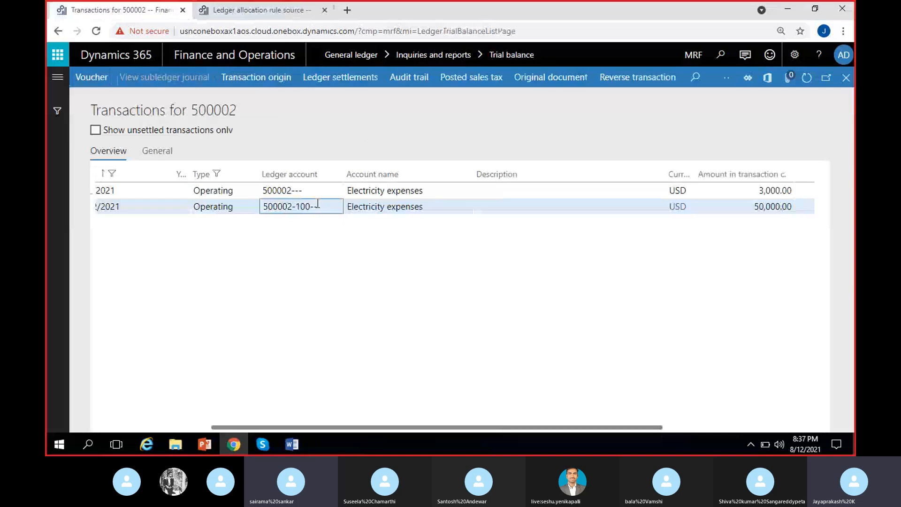
left_click(239, 10)
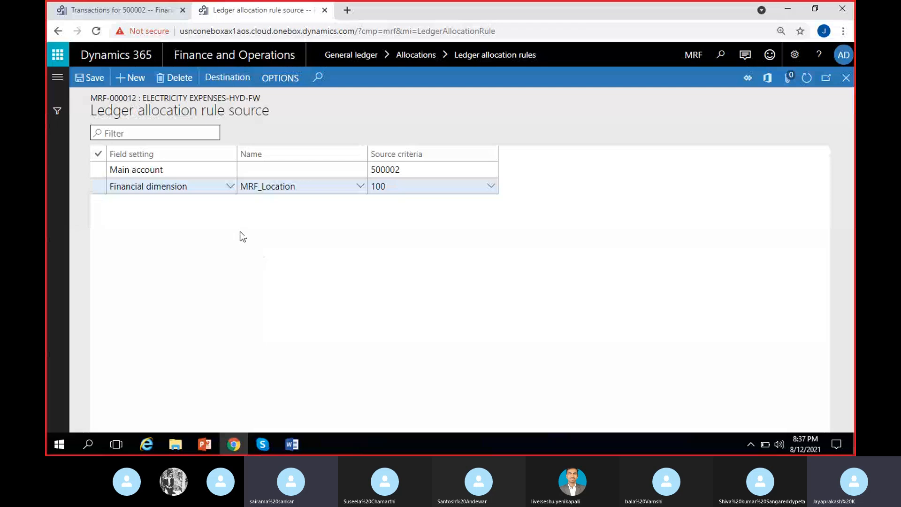
Add a destination line to the allocation rule and set its To account to 500005, miscellaneous expenses.
left_click(226, 77)
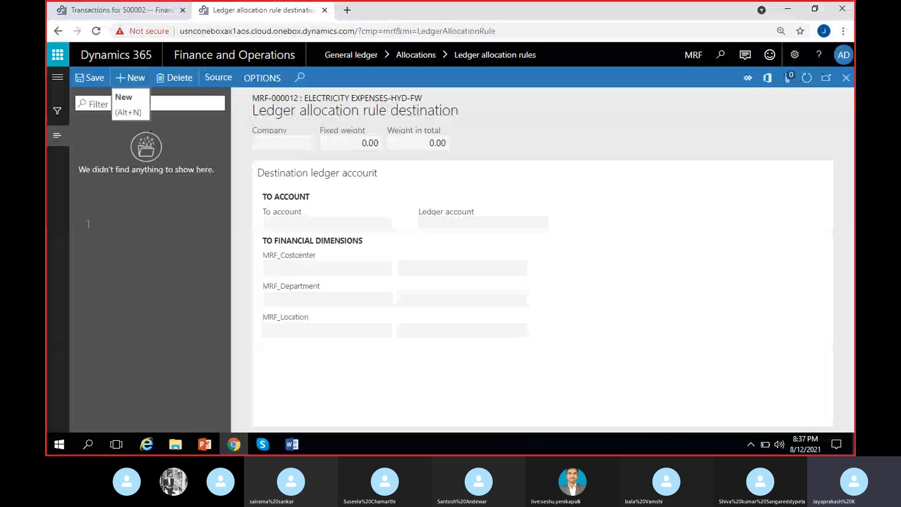
left_click(130, 77)
left_click(355, 223)
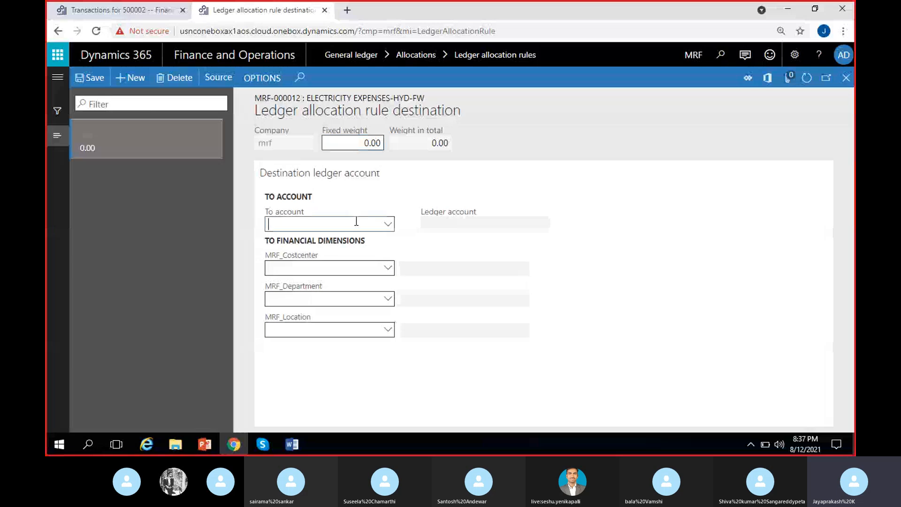
left_click(388, 224)
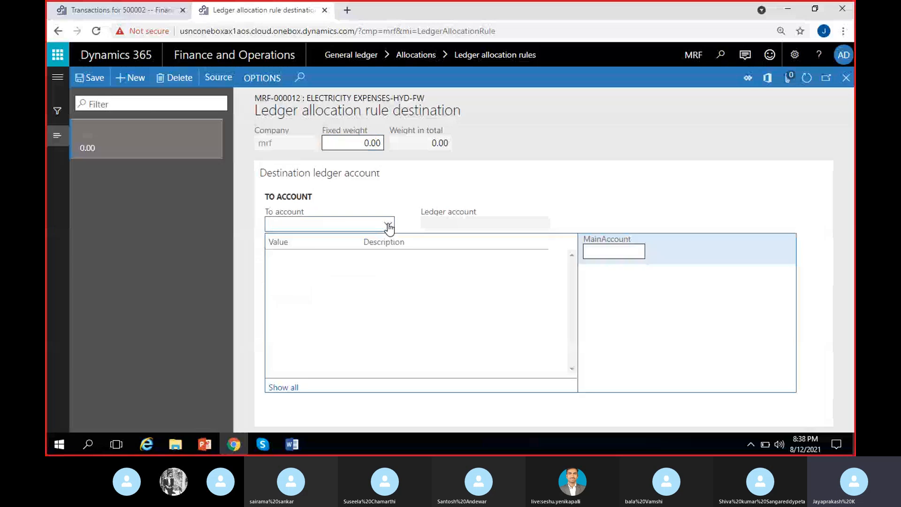
left_click(482, 199)
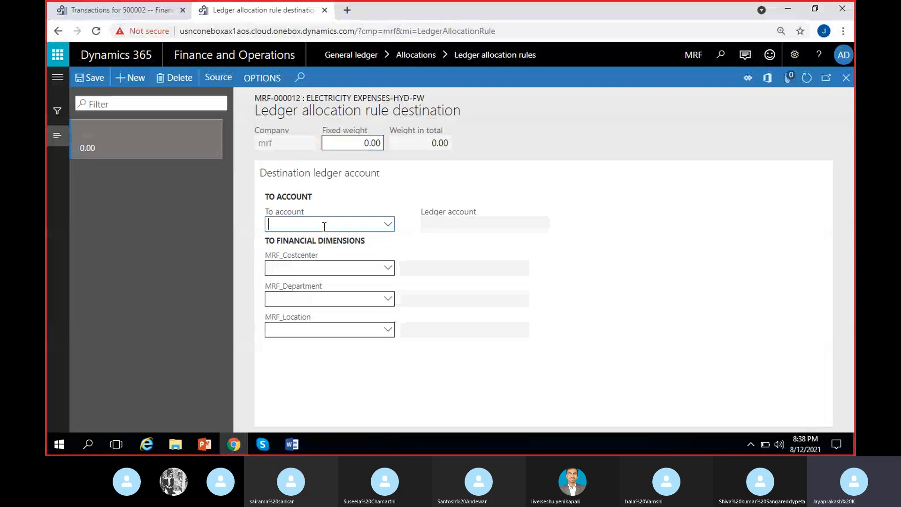
type("mis")
key("BackSpace")
left_click(388, 226)
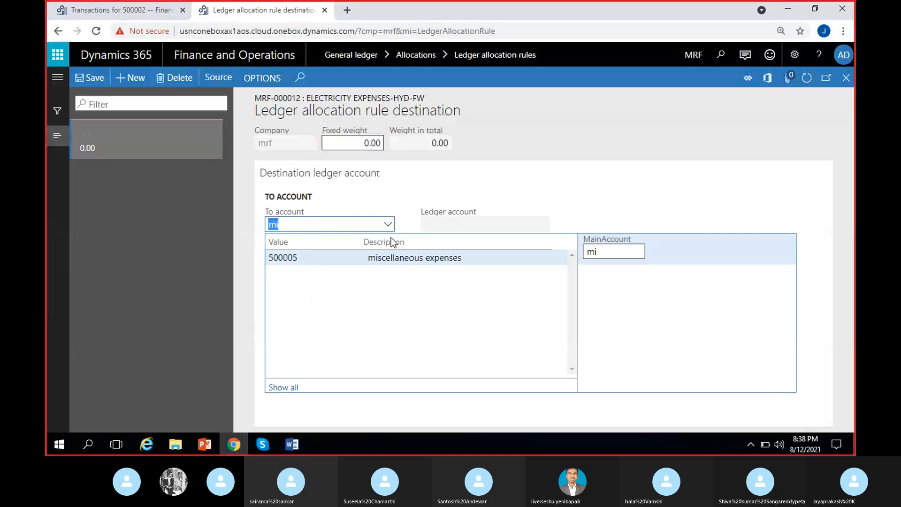
left_click(403, 261)
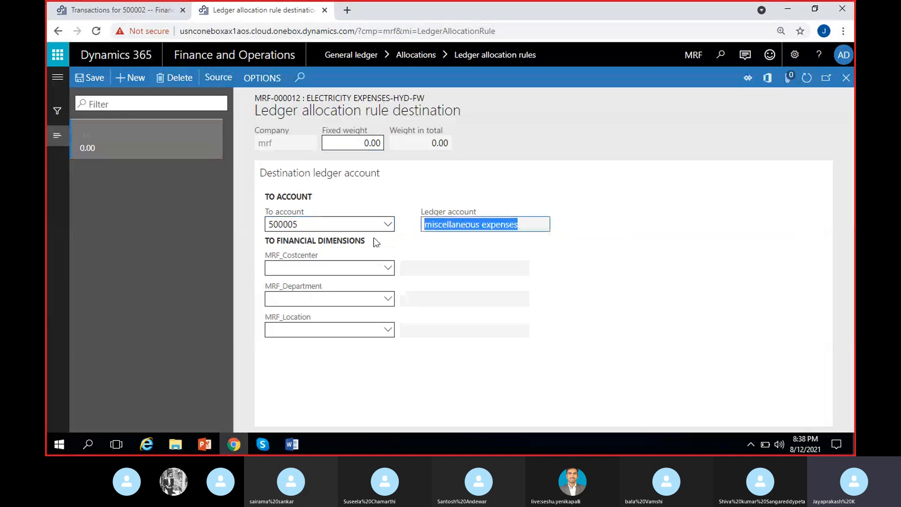
left_click(538, 230)
left_click(621, 213)
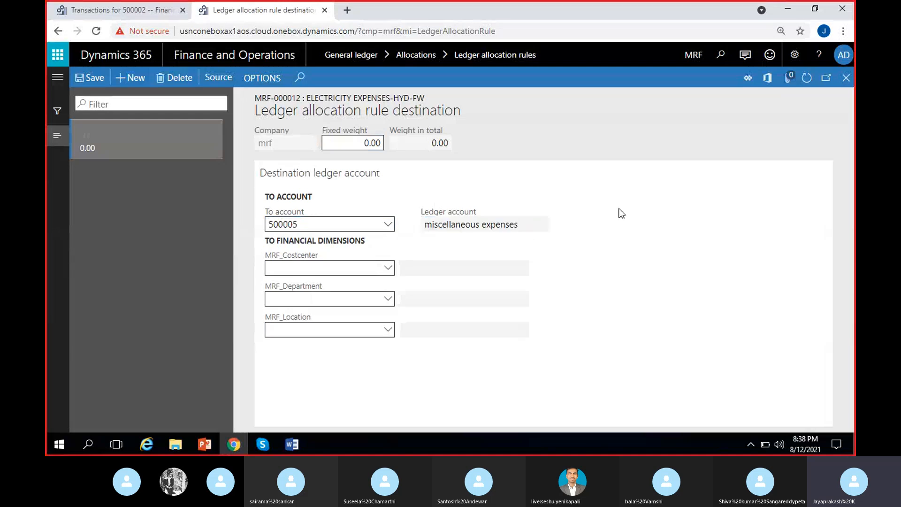
Set the 500005 destination line's MRF_Location to 100 (Hyderabad) and its MRF_Department to 200 (Finance).
left_click(348, 301)
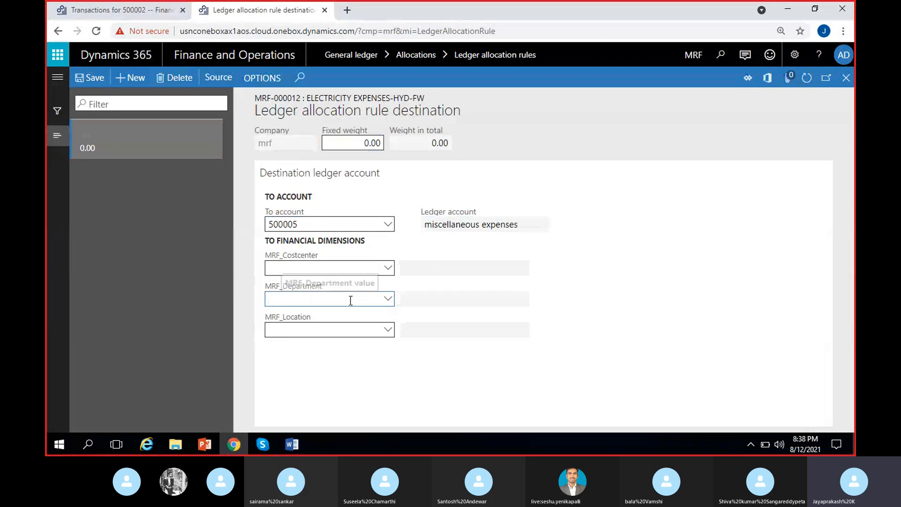
left_click(333, 329)
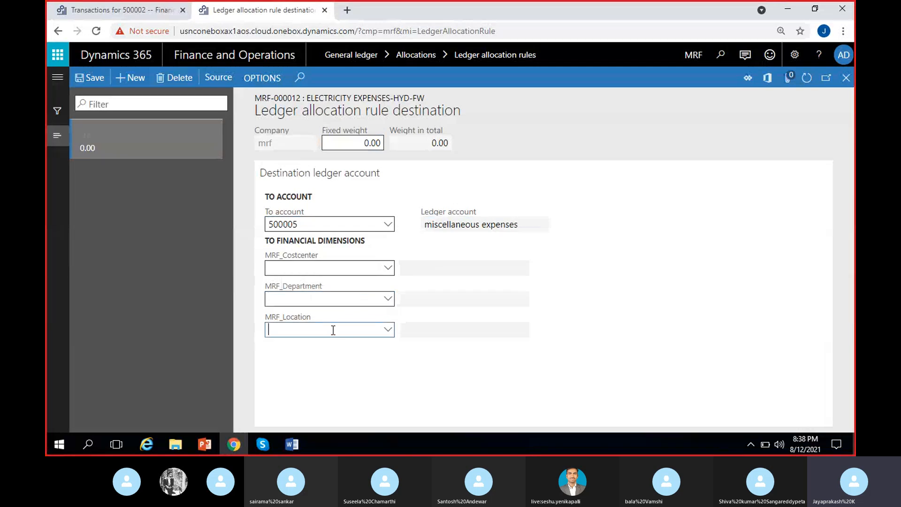
left_click(388, 330)
left_click(394, 200)
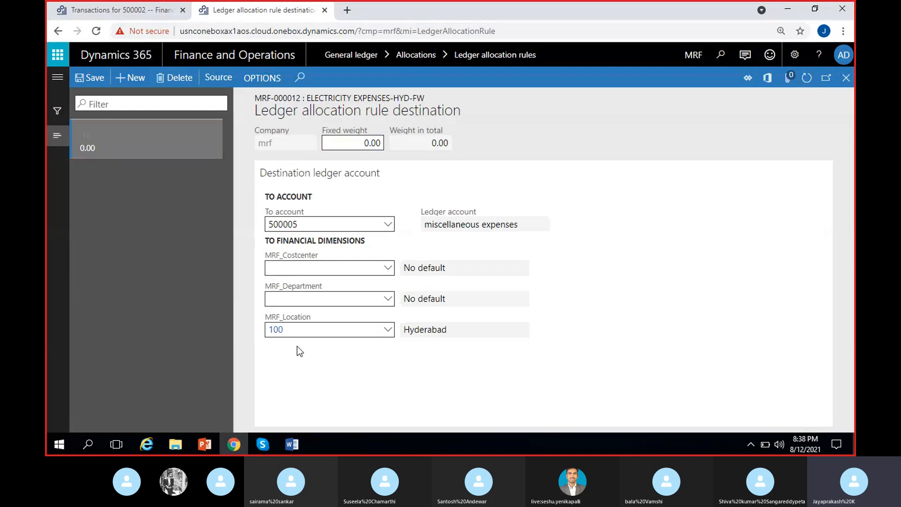
left_click(389, 299)
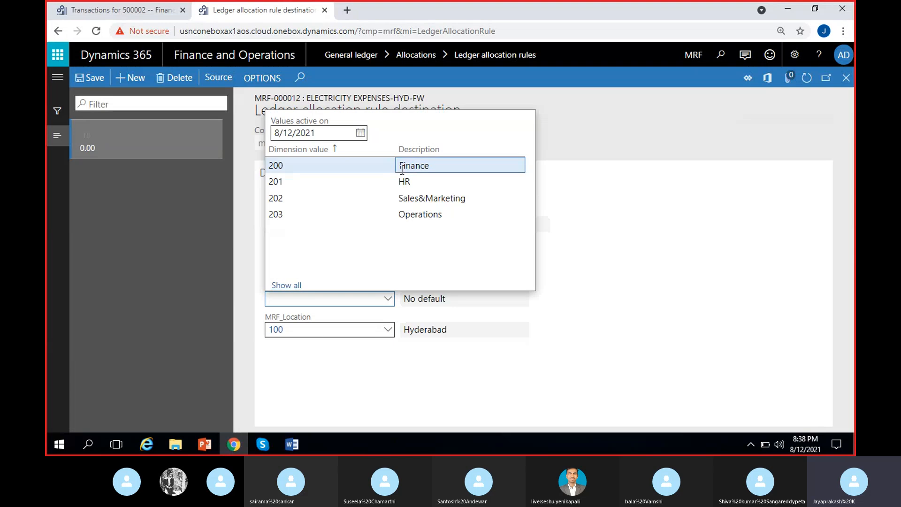
left_click(401, 168)
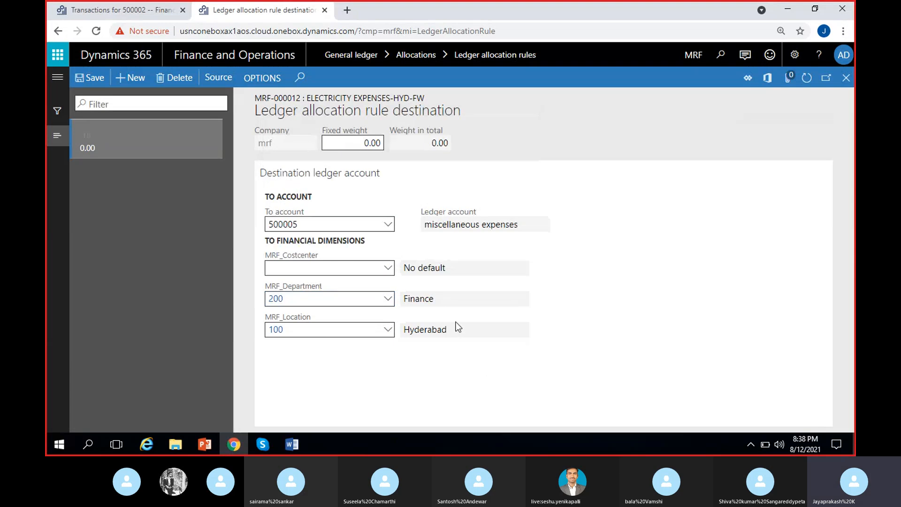
left_click_drag(452, 329, 402, 335)
left_click_drag(439, 300, 393, 303)
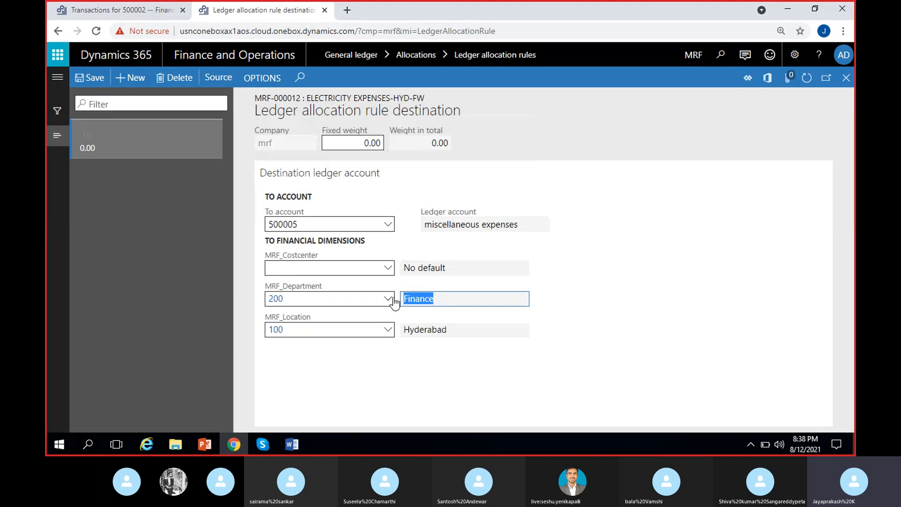
left_click(434, 360)
Give the Finance destination line a fixed weight of 10,000.00 and save it.
left_click(332, 144)
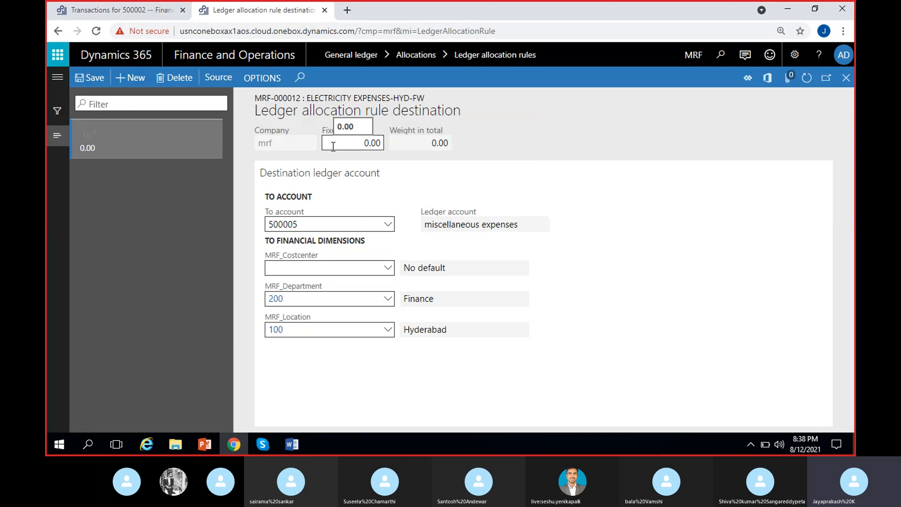
type("1000")
left_click(523, 146)
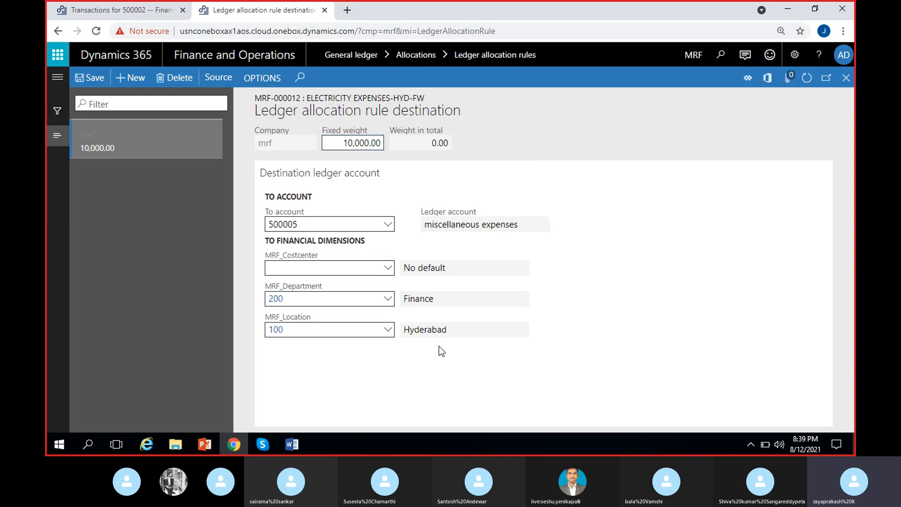
left_click_drag(447, 298, 402, 298)
left_click(471, 367)
left_click(88, 79)
Add a second destination line to the allocation rule with To account 500005, miscellaneous expenses.
left_click(126, 77)
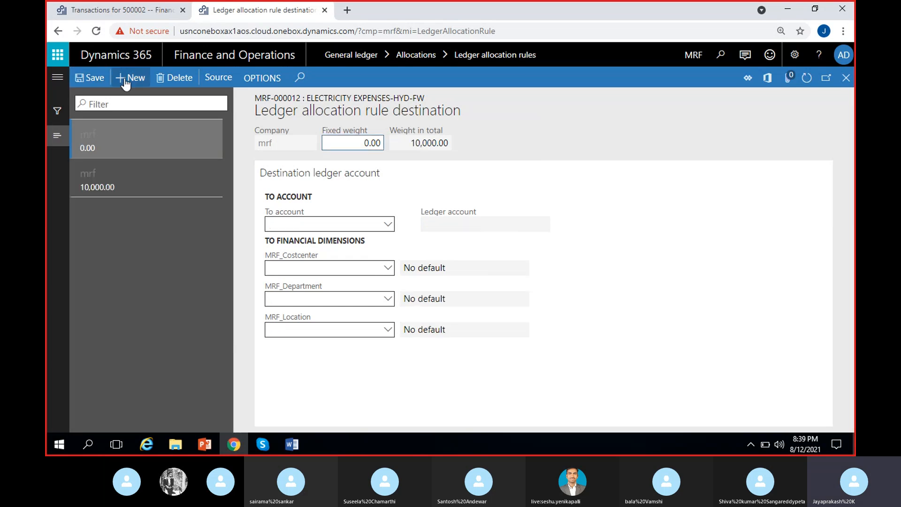
left_click(296, 223)
type("500005")
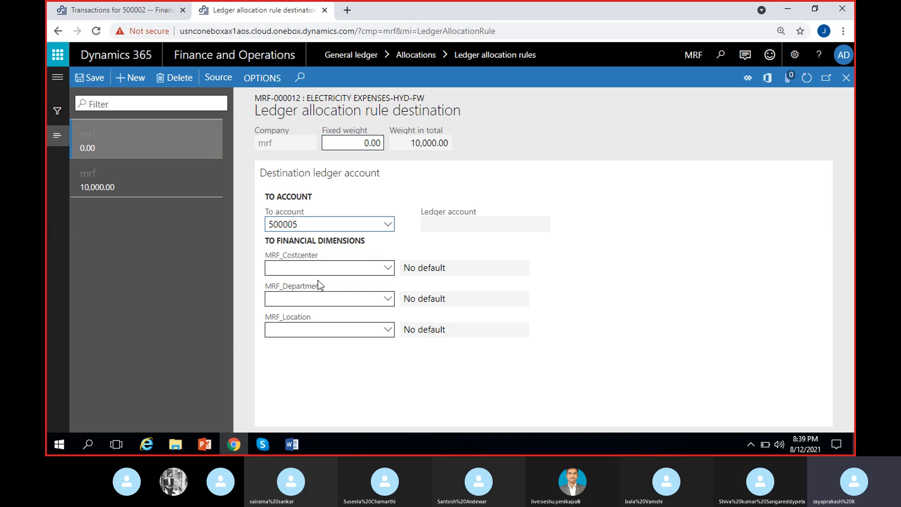
left_click(526, 368)
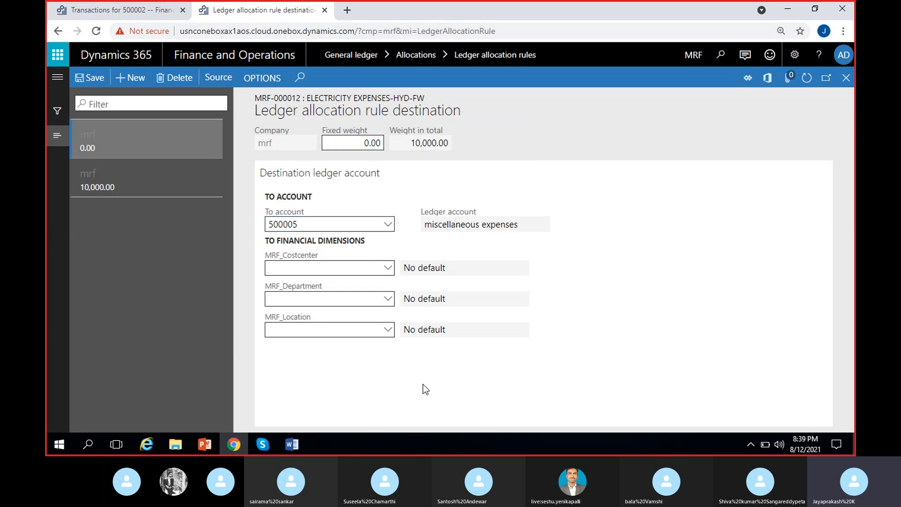
Assign MRF_Location 100 (Hyderabad) and MRF_Department 201 (HR) to the second destination line.
left_click(372, 333)
left_click(388, 333)
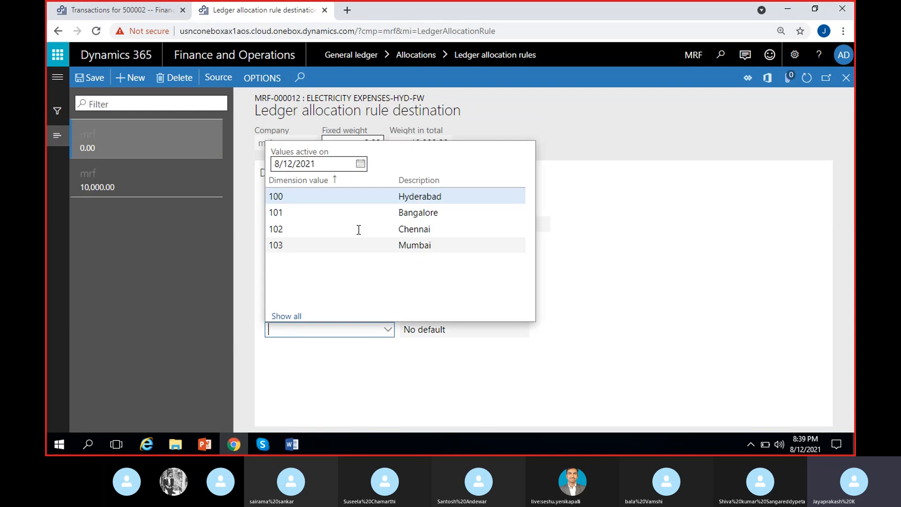
left_click(367, 195)
left_click(388, 299)
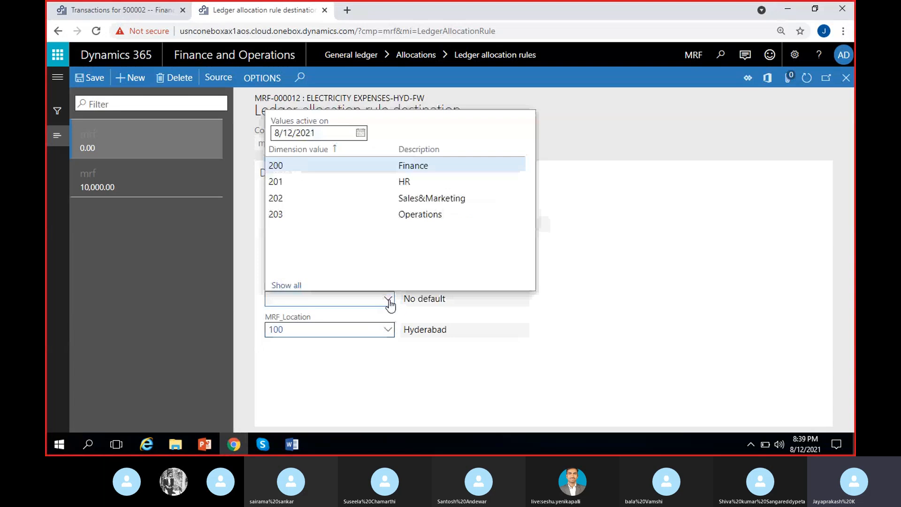
left_click(404, 180)
Set the HR destination line's fixed weight to 5,000.00.
left_click(347, 141)
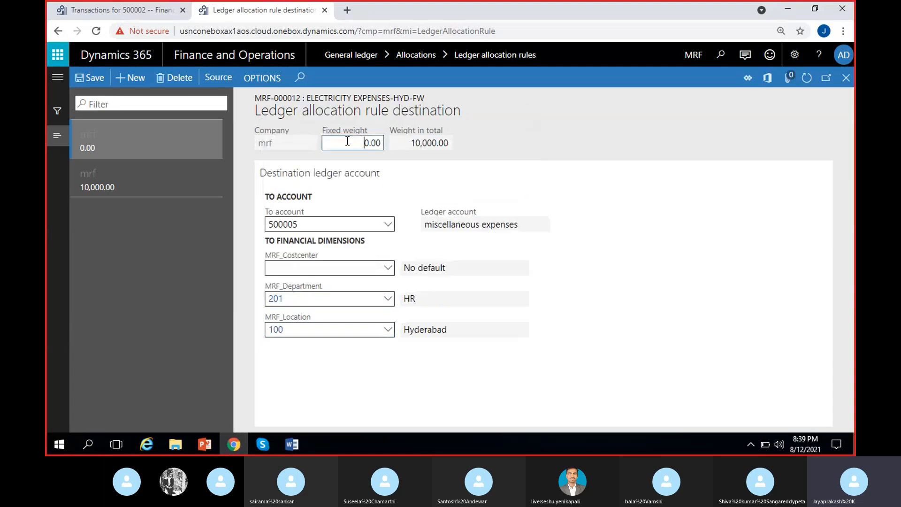
type("500")
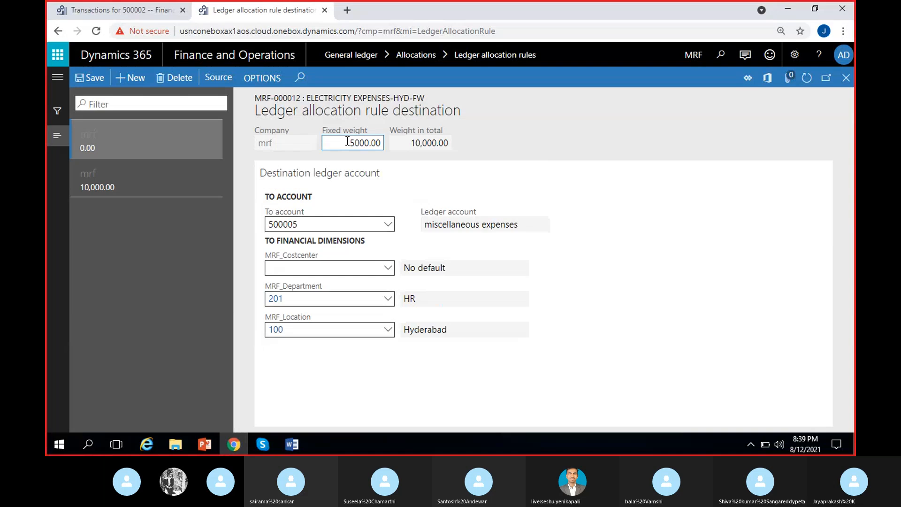
left_click(568, 125)
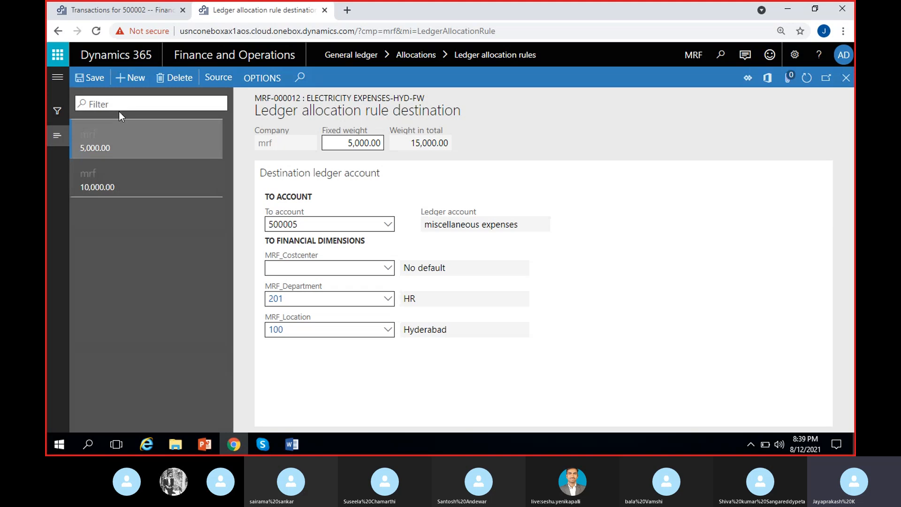
Add a third destination line to the allocation rule with To account 500005, miscellaneous expenses.
key("alt+n")
left_click(331, 224)
type("50005")
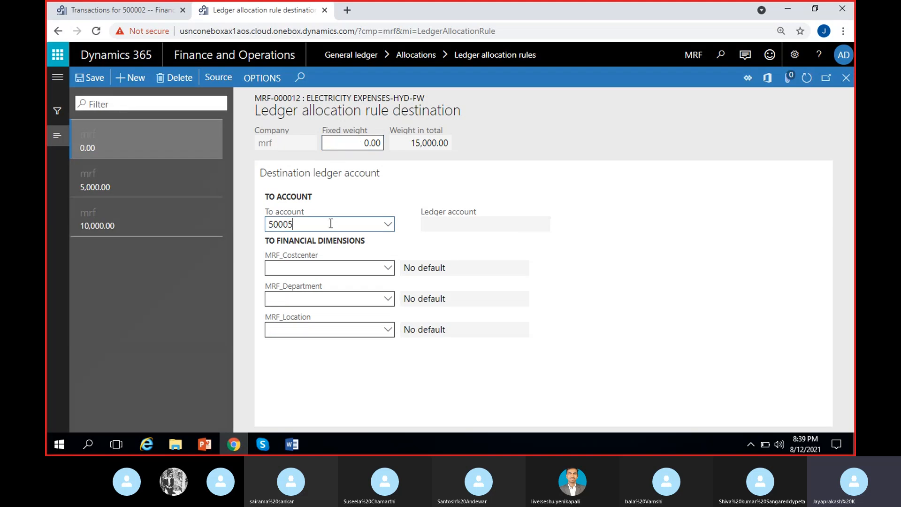
key("Left")
type("0")
left_click(488, 250)
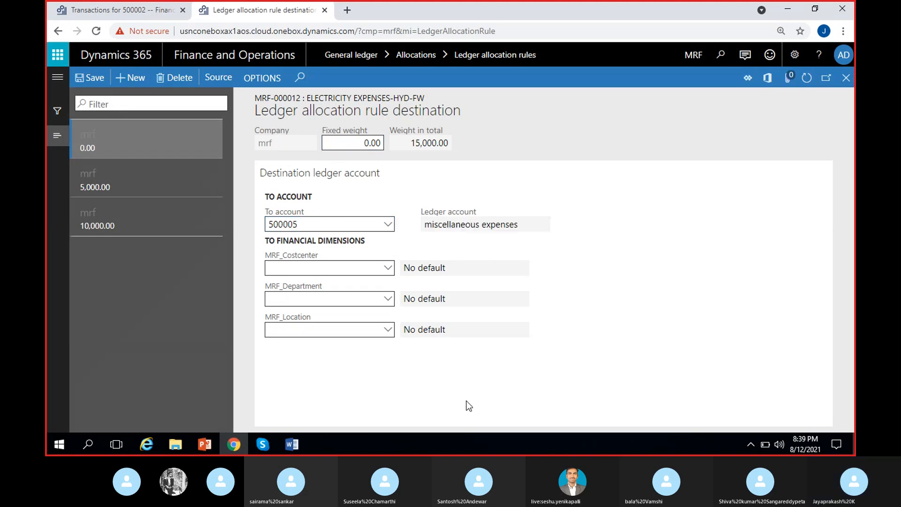
Assign MRF_Location 100 (Hyderabad) and MRF_Department 202 (Sales&Marketing) to the third destination line.
left_click(388, 331)
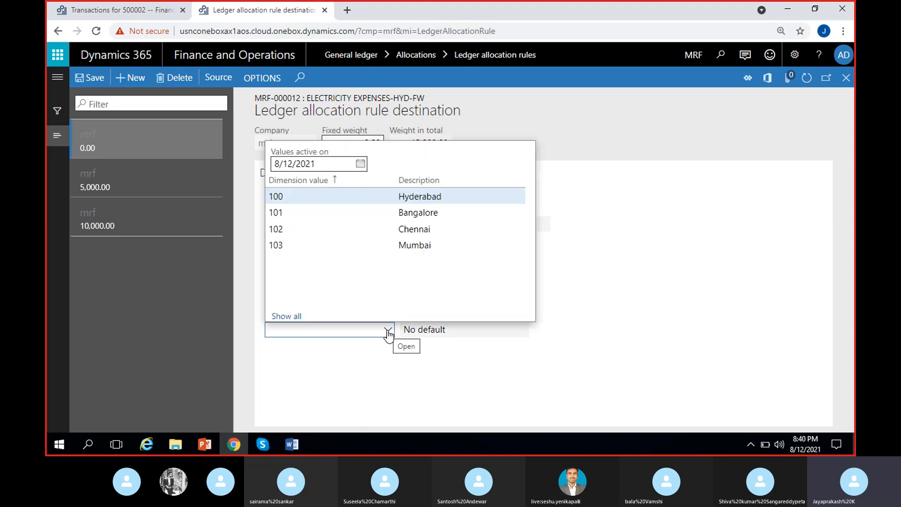
left_click(398, 200)
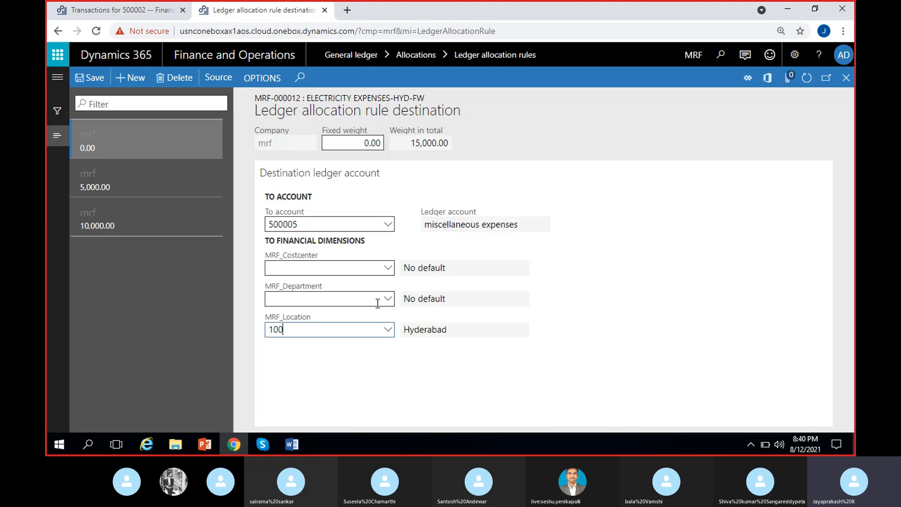
left_click(388, 301)
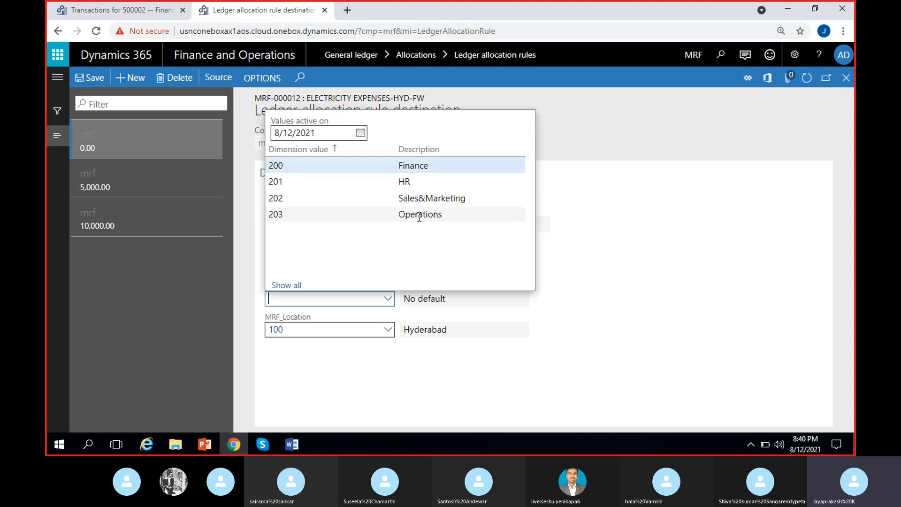
left_click(425, 200)
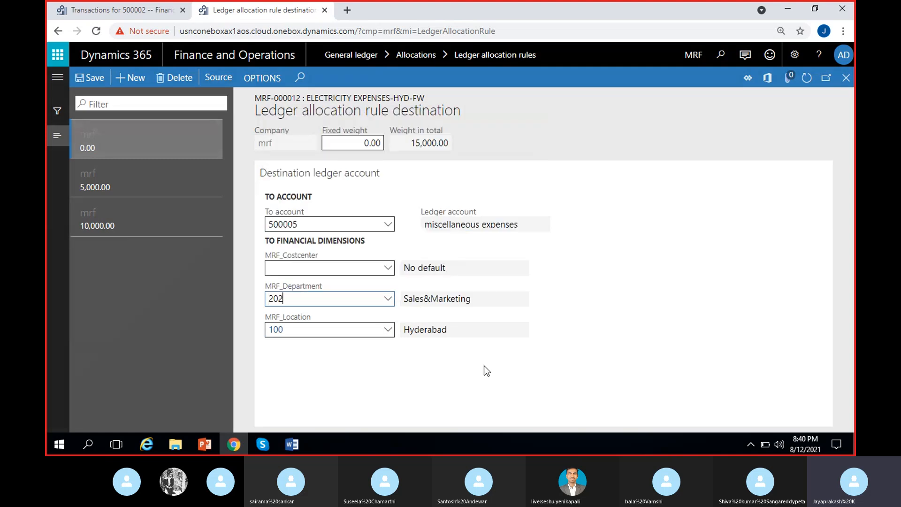
Give the Sales&Marketing destination line a fixed weight of 9,000.00, save it, and check the total weight.
left_click(339, 144)
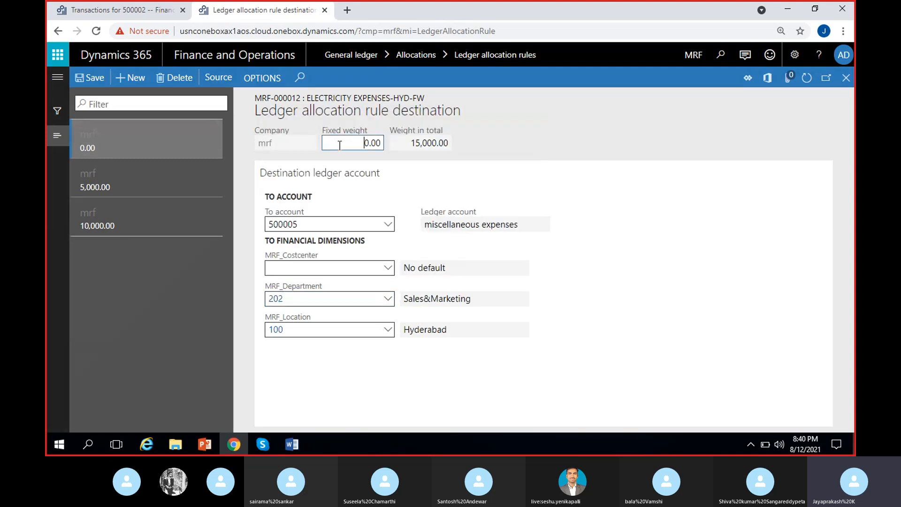
type("900")
left_click(528, 133)
left_click(93, 79)
left_click_drag(408, 143, 489, 148)
left_click(488, 147)
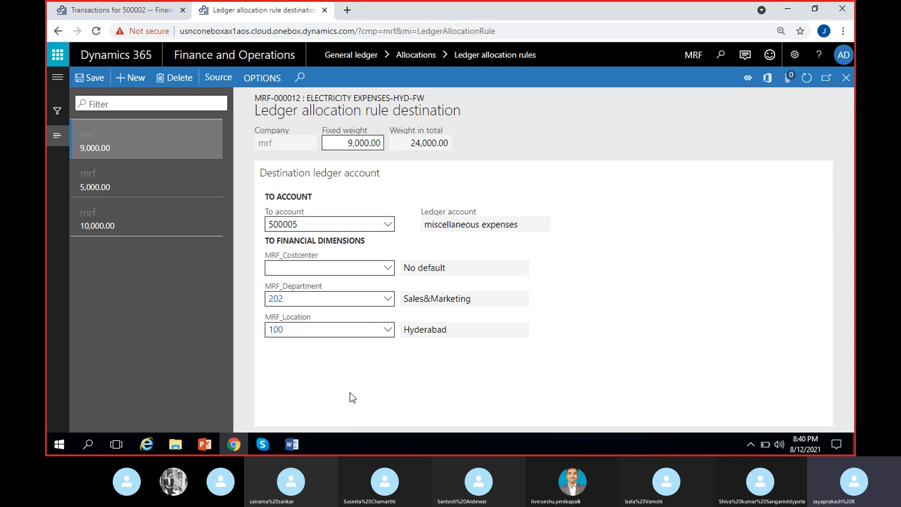
Add a fourth destination line to account 500005 with MRF_Location 100 (Hyderabad) and MRF_Department 203 (Operations).
left_click(137, 79)
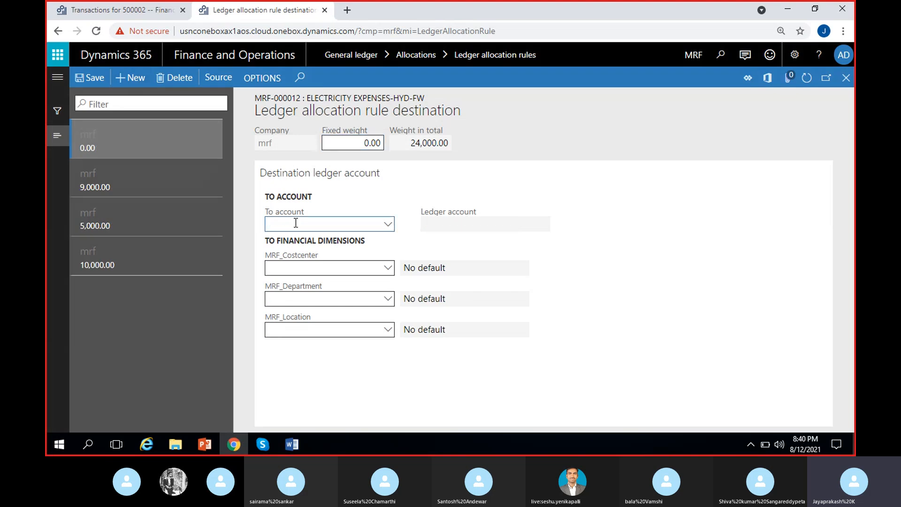
type("500003")
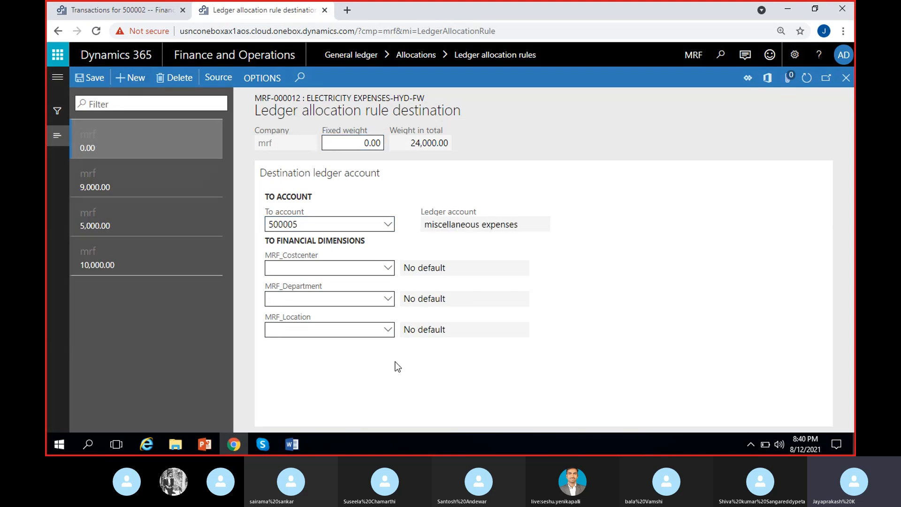
left_click(388, 331)
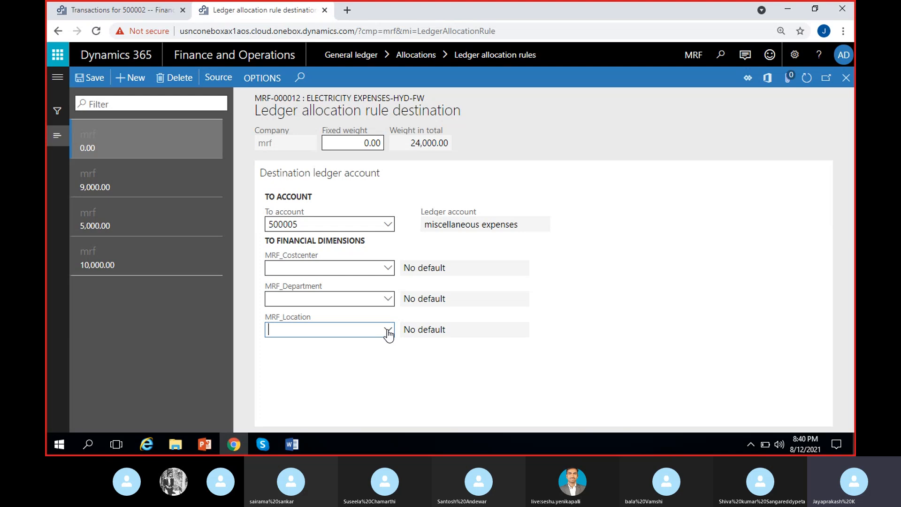
left_click(389, 330)
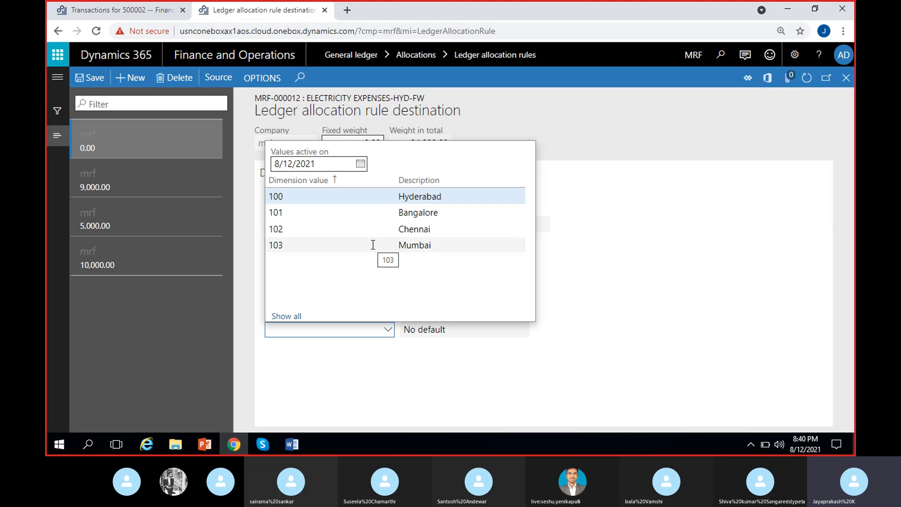
left_click(385, 196)
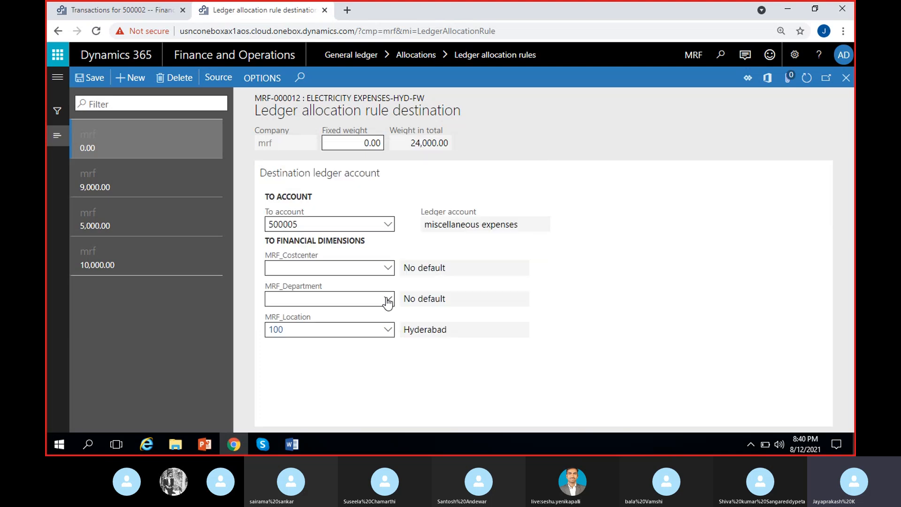
left_click(388, 301)
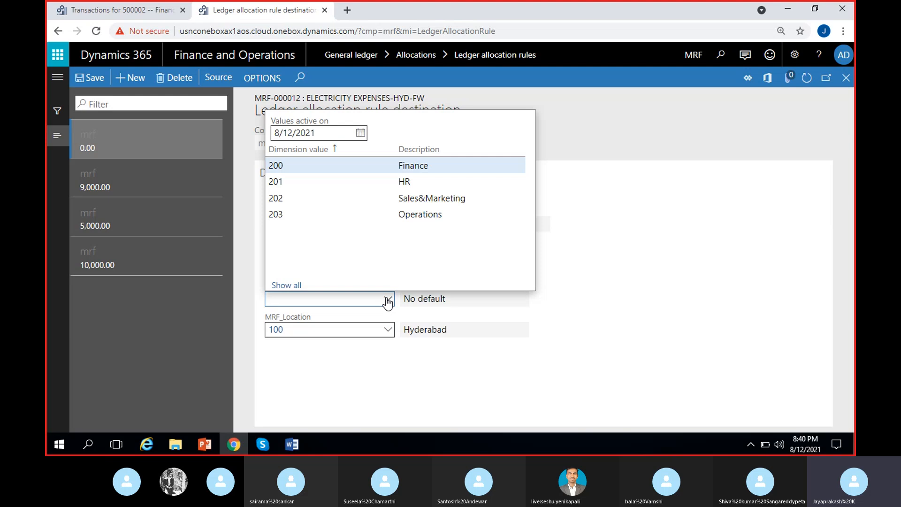
left_click(421, 214)
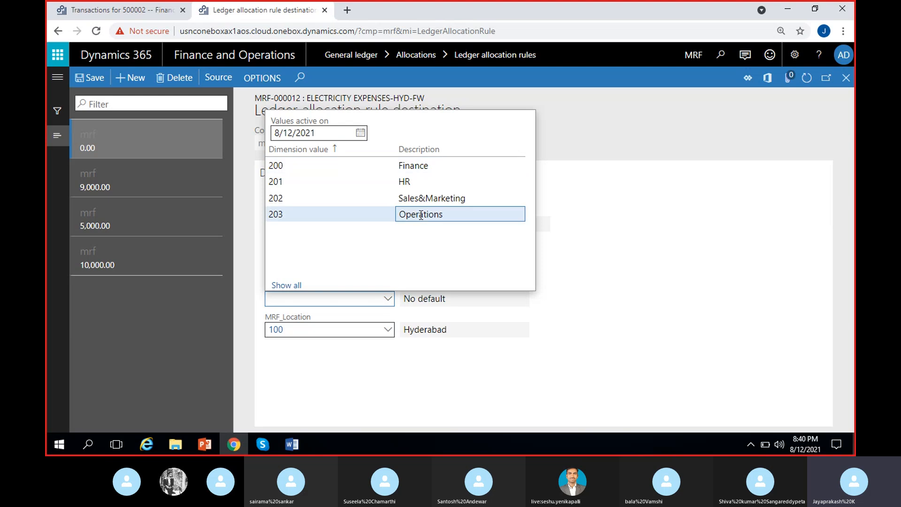
left_click(421, 215)
Give the Operations destination line a fixed weight of 26,000.00 and save the rule's destinations.
left_click(342, 149)
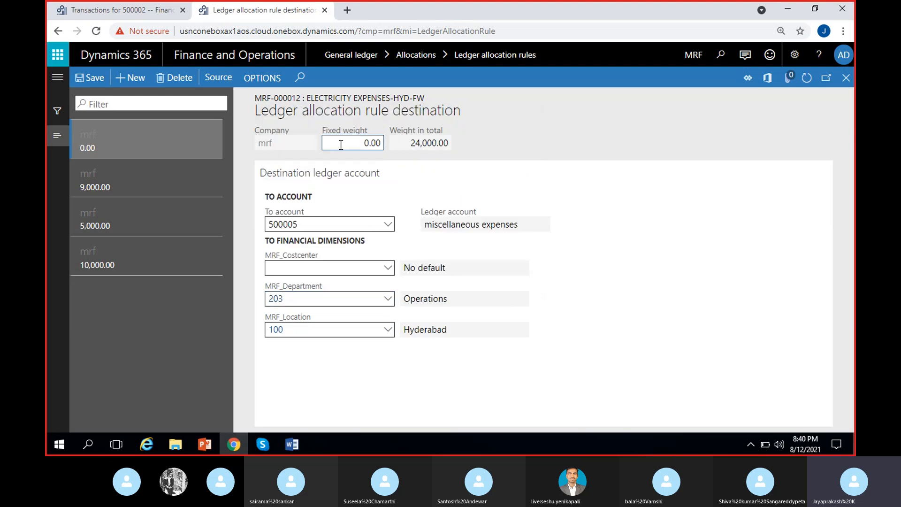
key("Delete")
type("26000")
left_click(457, 139)
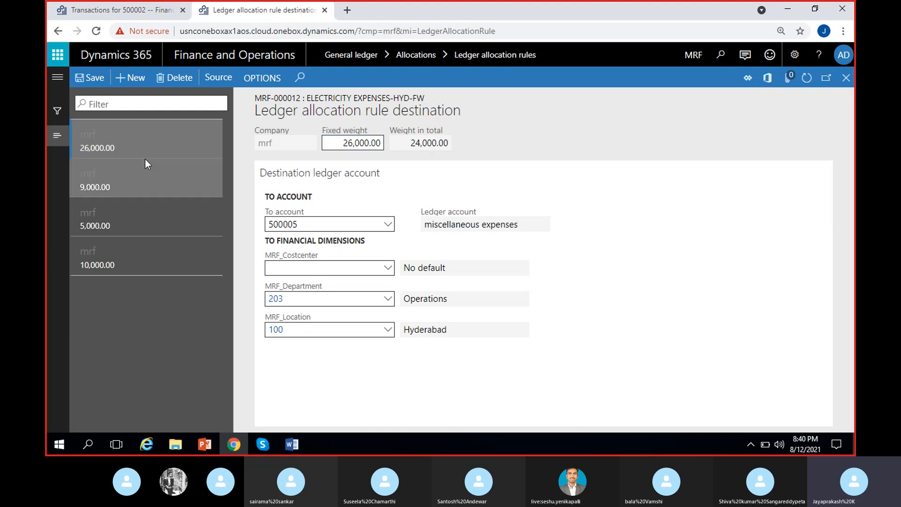
left_click(91, 78)
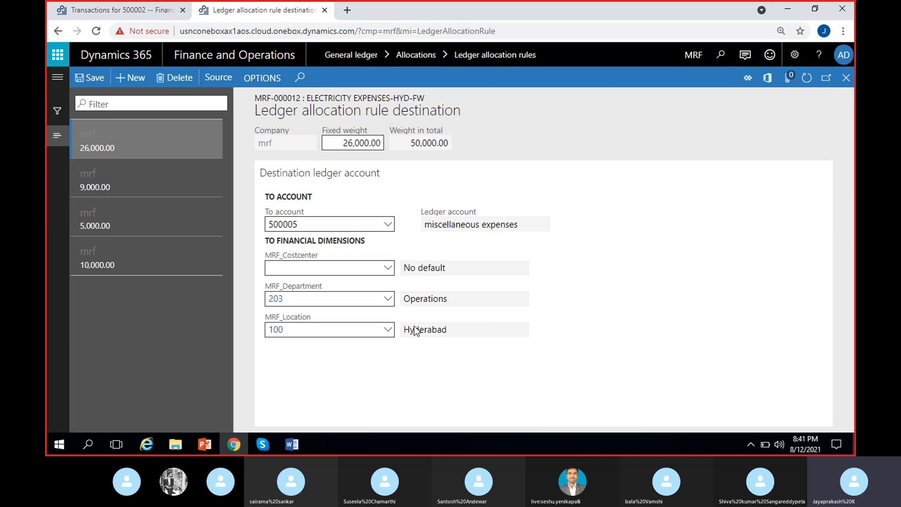
left_click(96, 82)
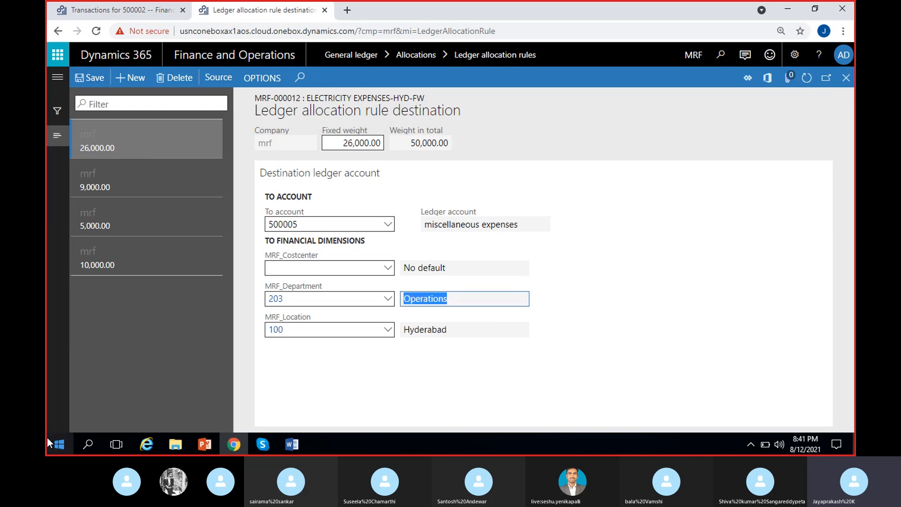
Refresh the list of destination lines and save the electricity expenses allocation rule's destinations.
left_click(807, 80)
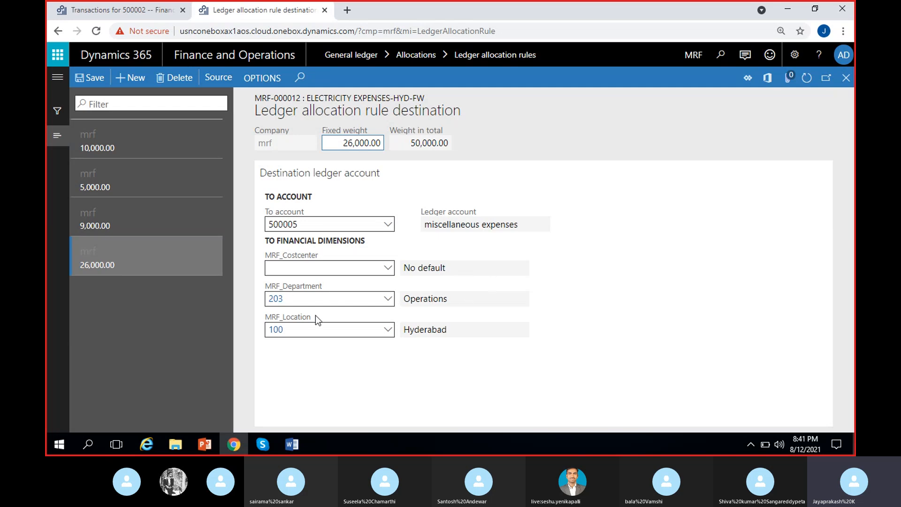
left_click_drag(312, 317, 271, 317)
left_click(393, 386)
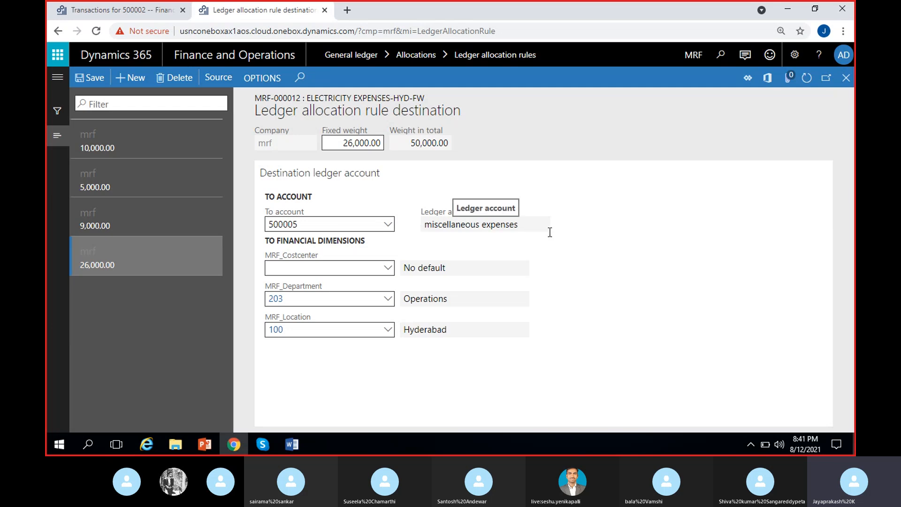
left_click(489, 226)
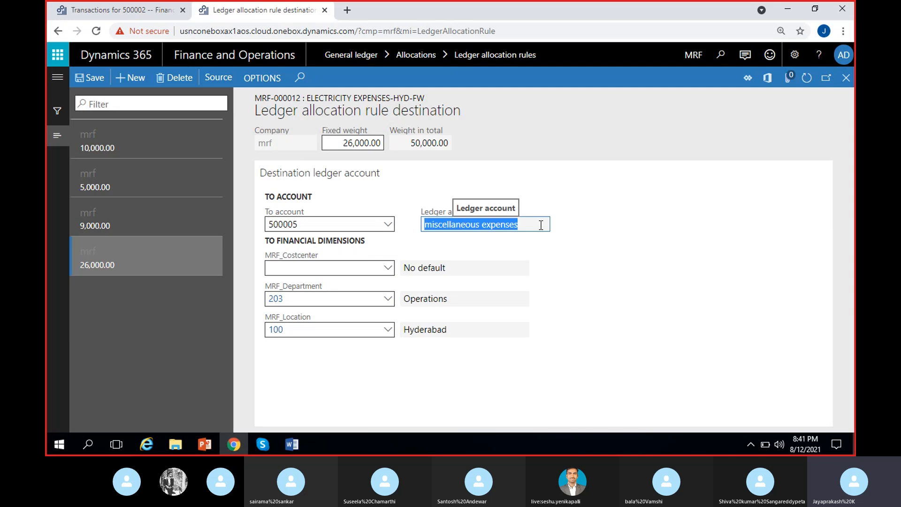
left_click(579, 268)
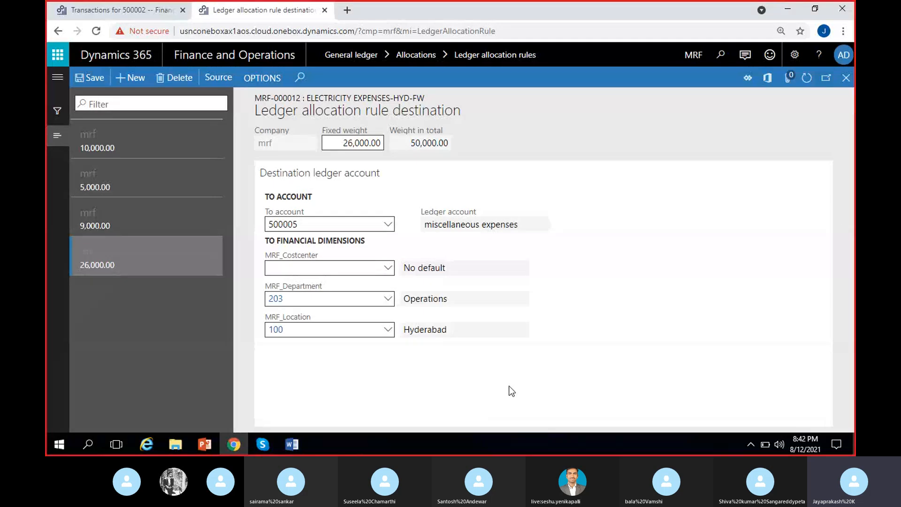
left_click(83, 77)
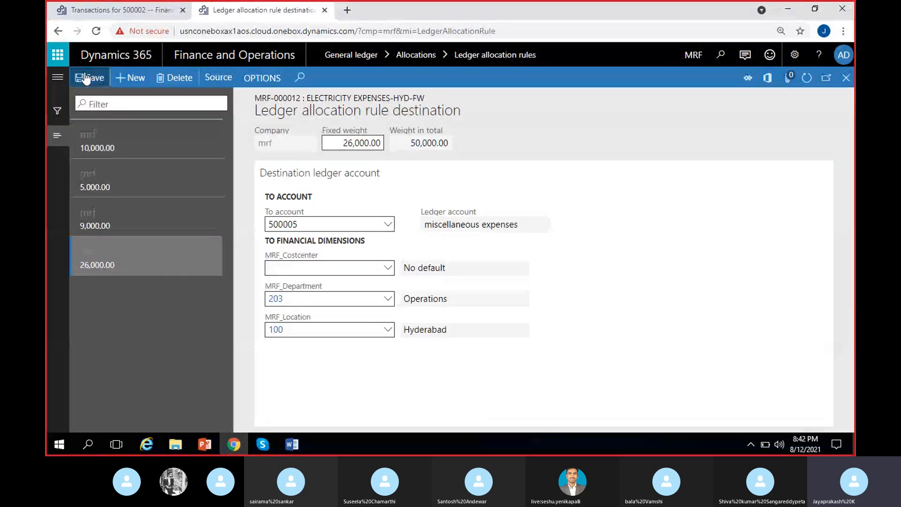
Start a process allocation request from the general ledger and select rule MRF-000012 (Electricity expenses-Hyd-FW).
left_click(114, 14)
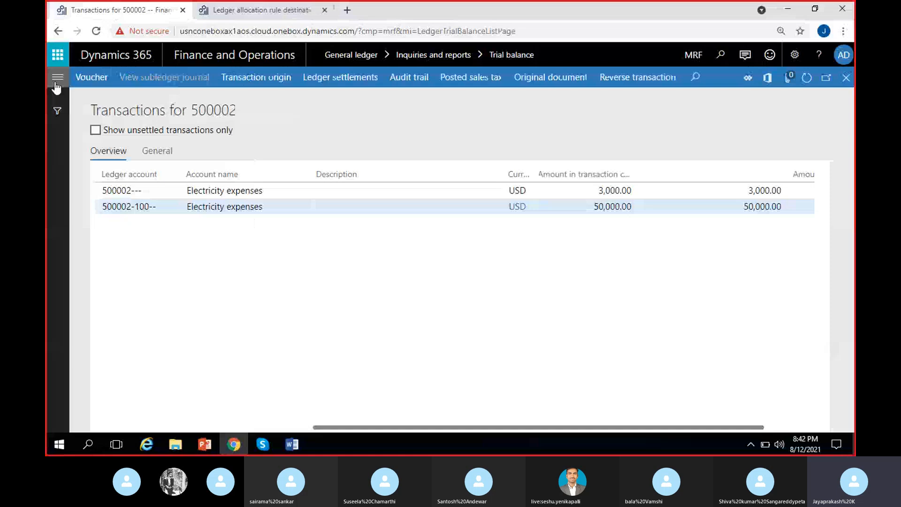
left_click(57, 78)
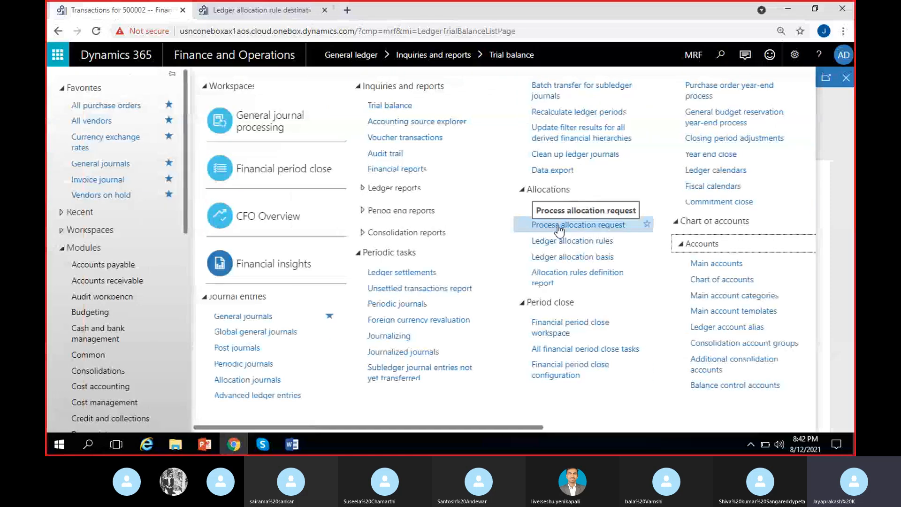
left_click(559, 228)
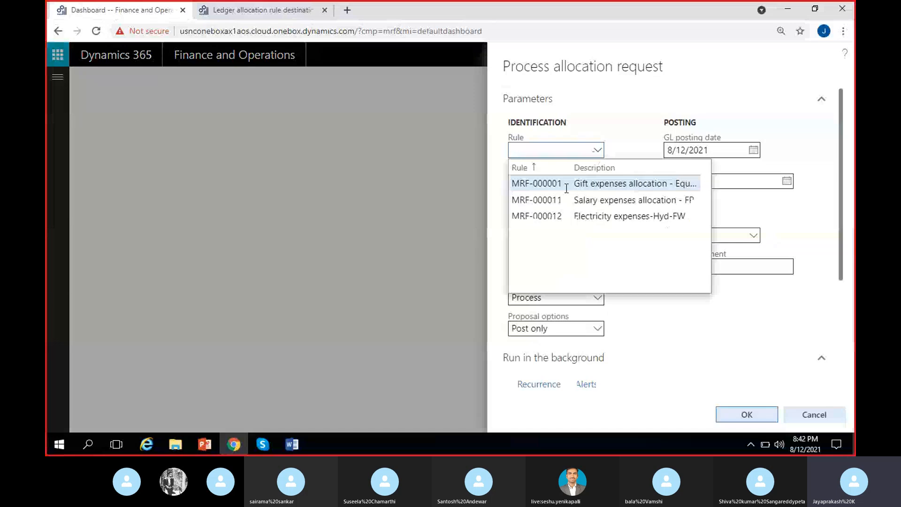
left_click(601, 216)
Set the request's proposal options to Proposal only and run it with the 8/12/2021 dates.
scroll(592, 300, "down", 2)
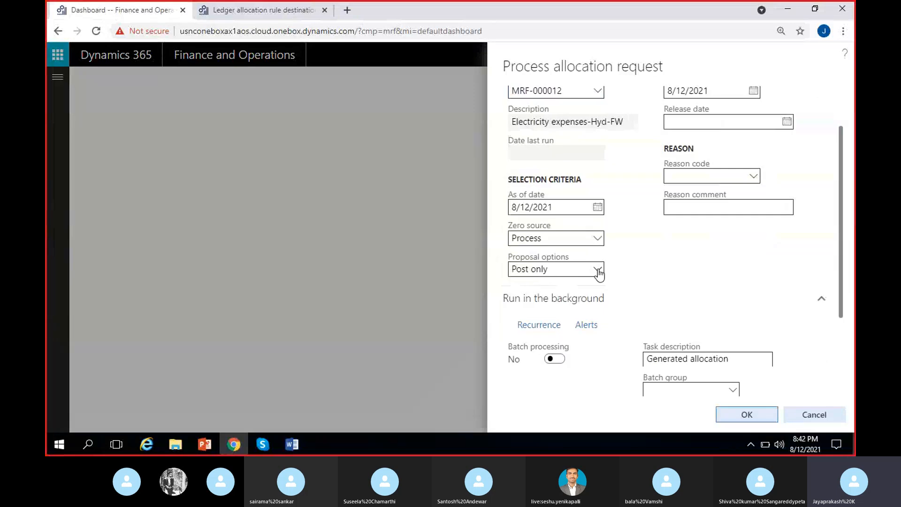
left_click(599, 274)
left_click(537, 285)
scroll(643, 251, "up", 2)
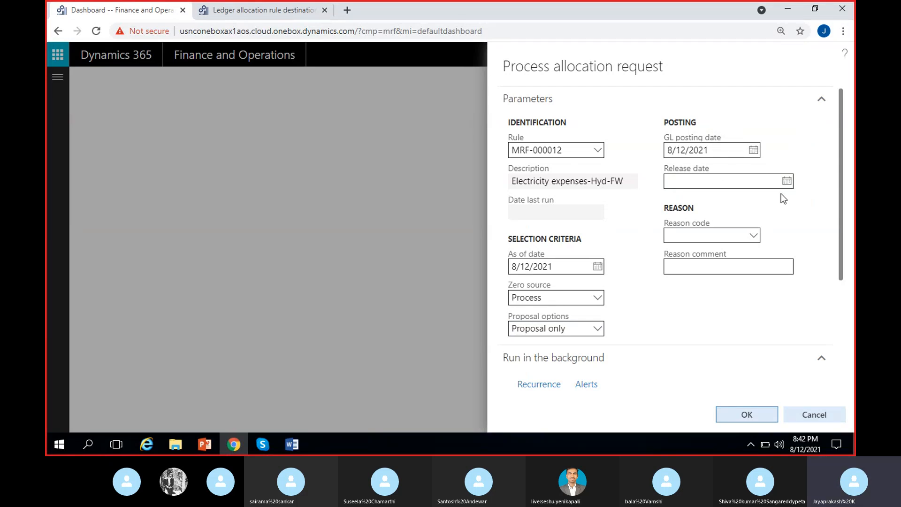
scroll(695, 290, "down", 1)
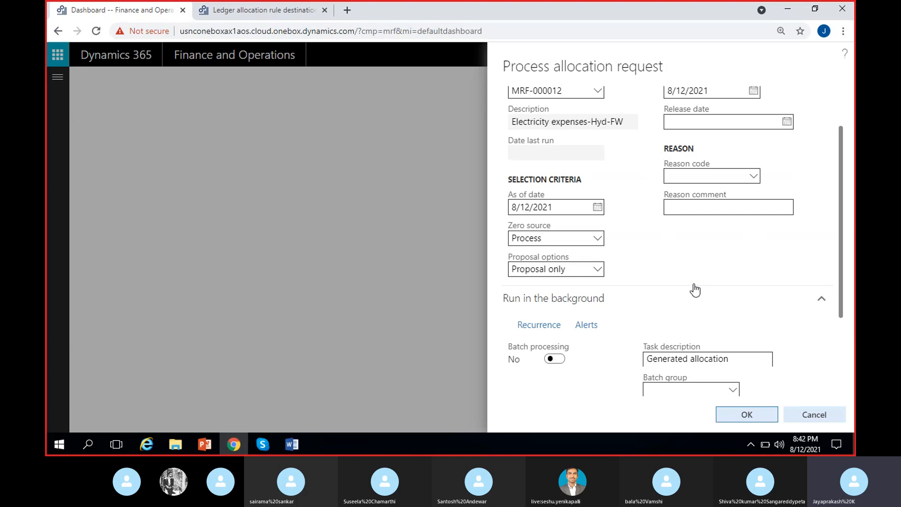
scroll(686, 270, "up", 1)
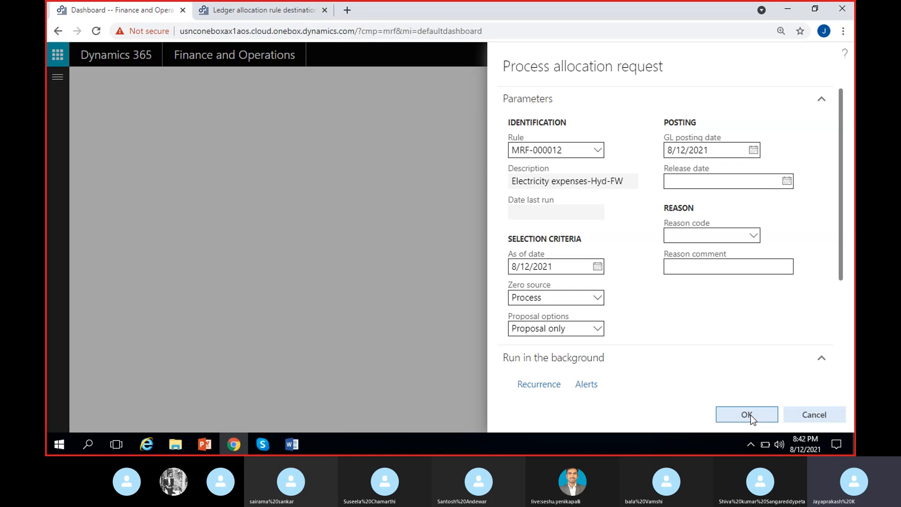
left_click(747, 415)
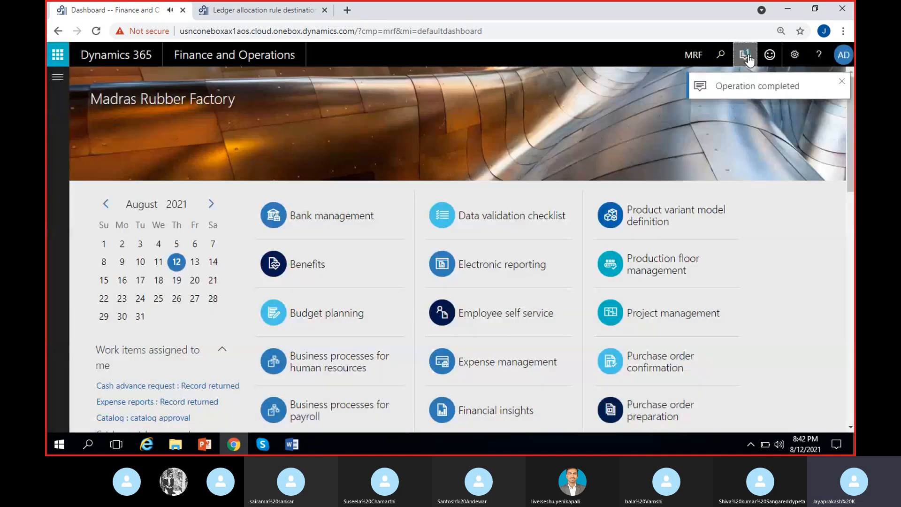
Check the notifications for the allocation run and open the general ledger's allocation journals.
left_click(745, 55)
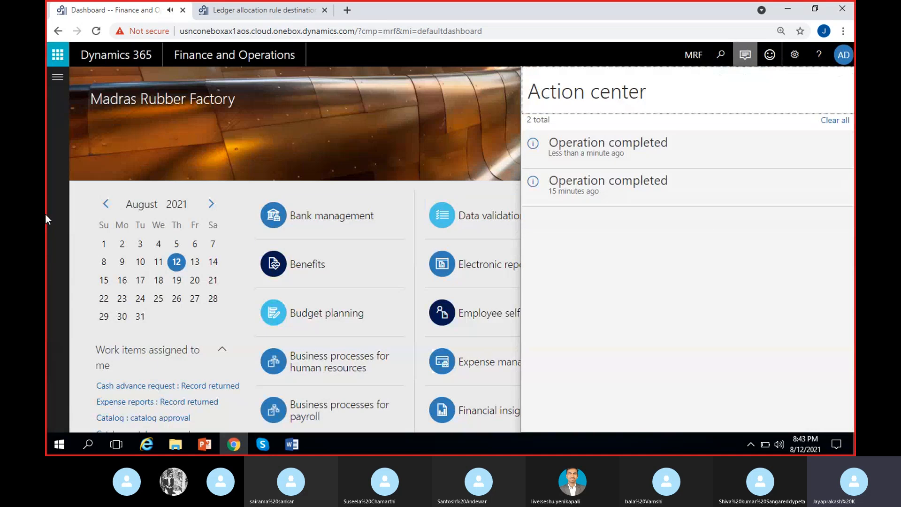
left_click(58, 84)
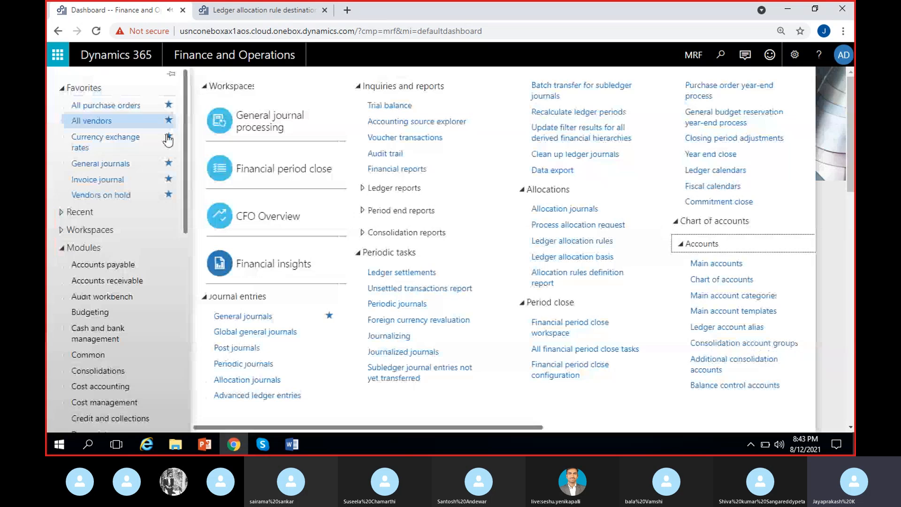
left_click(564, 209)
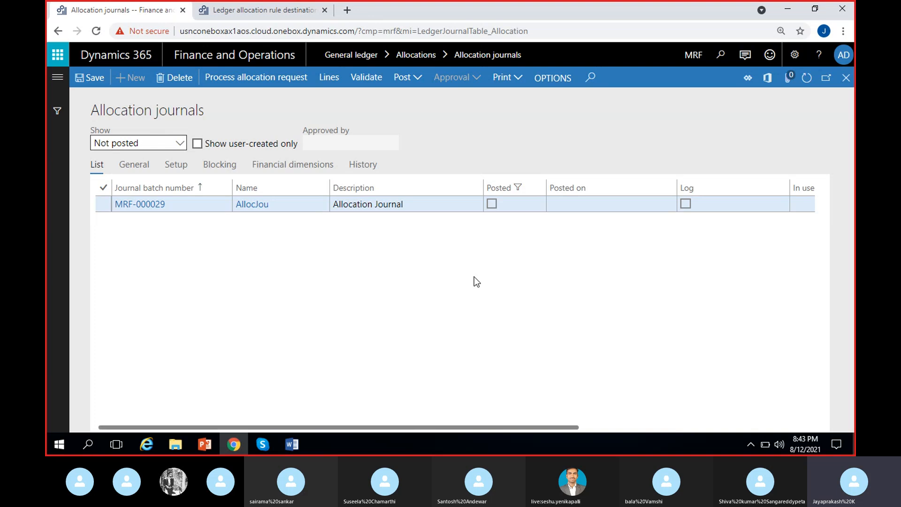
Review the Operations destination line's ledger account, location and department in the allocation rule.
left_click(274, 6)
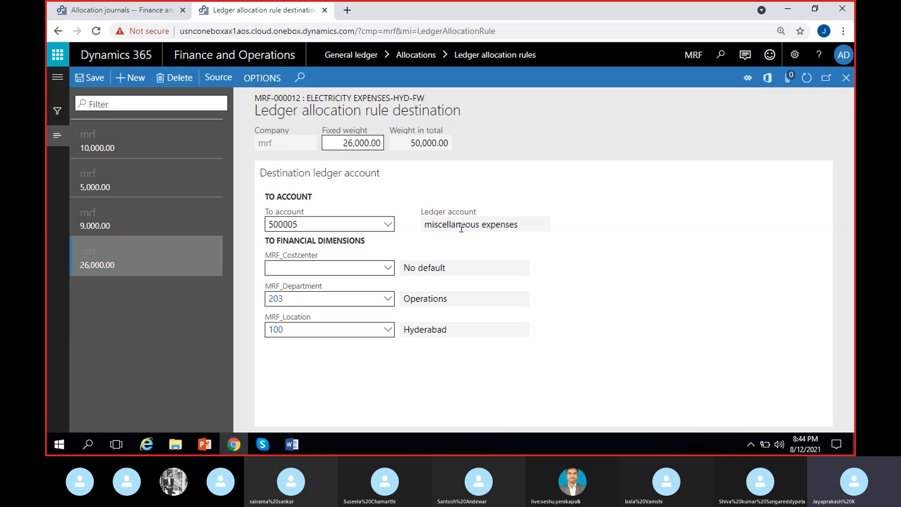
left_click_drag(461, 225, 535, 271)
left_click(463, 330)
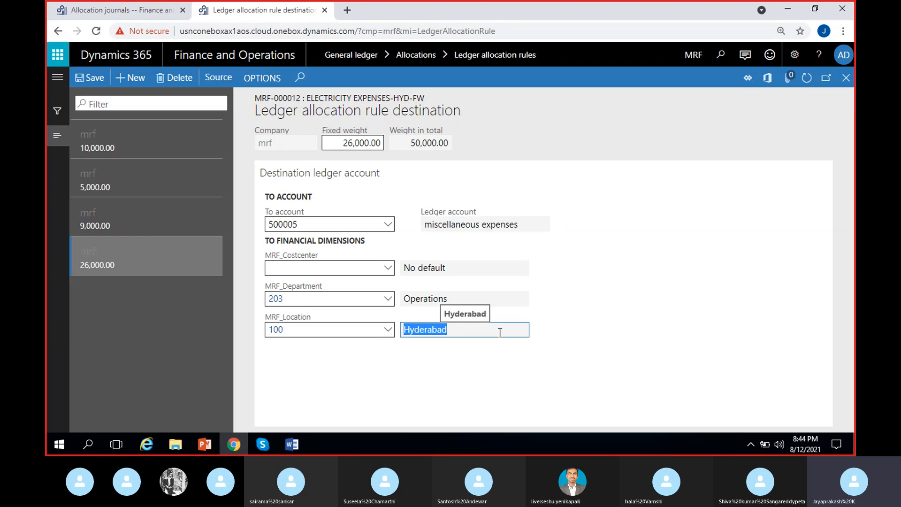
left_click(419, 299)
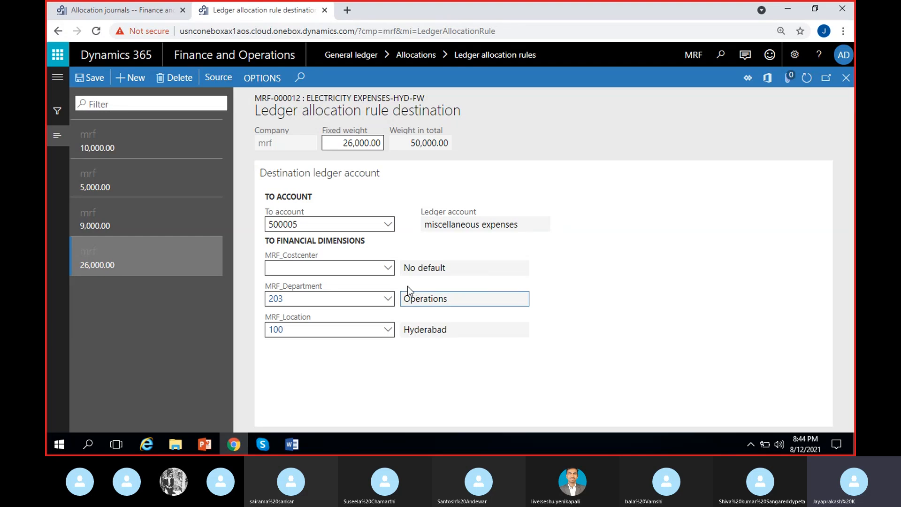
left_click(377, 373)
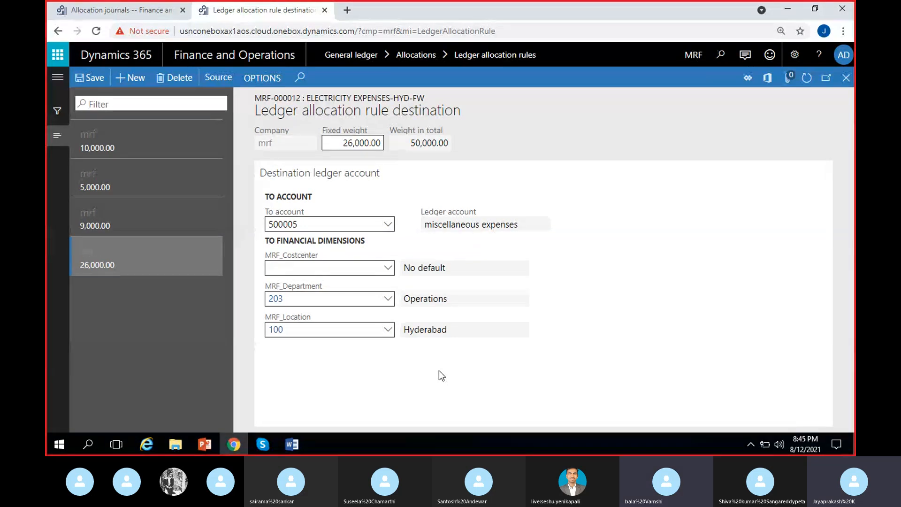
Open the lines of unposted allocation journal MRF-000029, select the 500002-100 line and switch the voucher to edit mode.
left_click(126, 11)
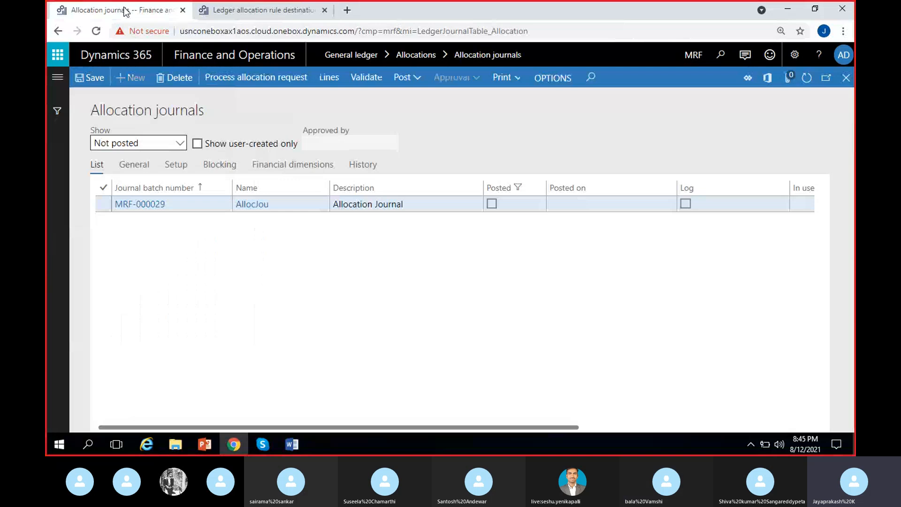
left_click(329, 77)
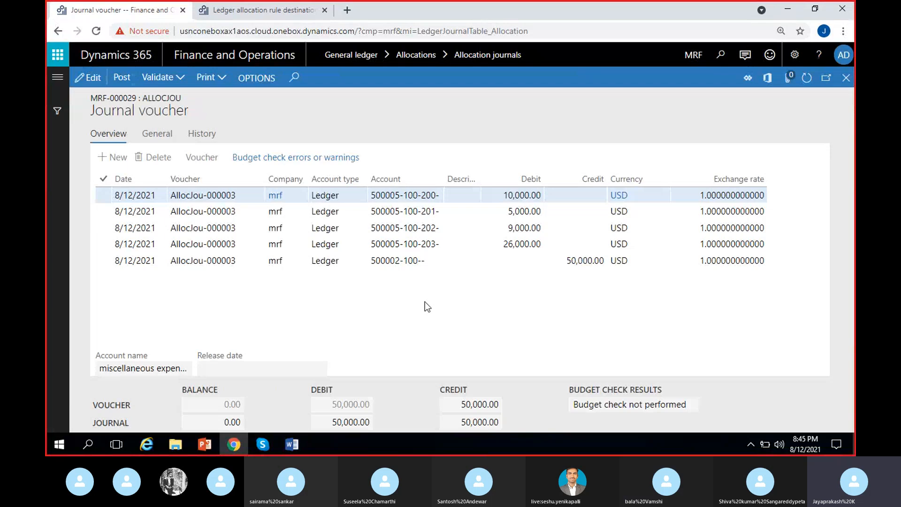
left_click(389, 262)
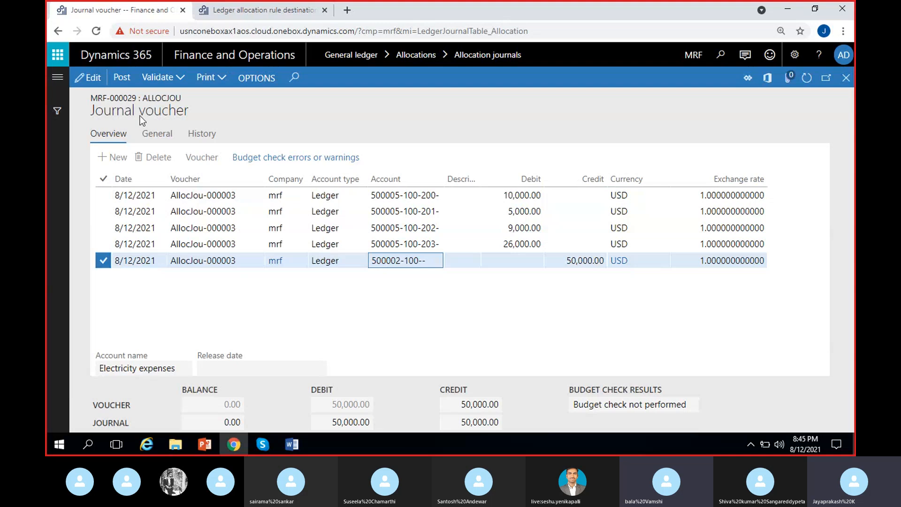
left_click(88, 77)
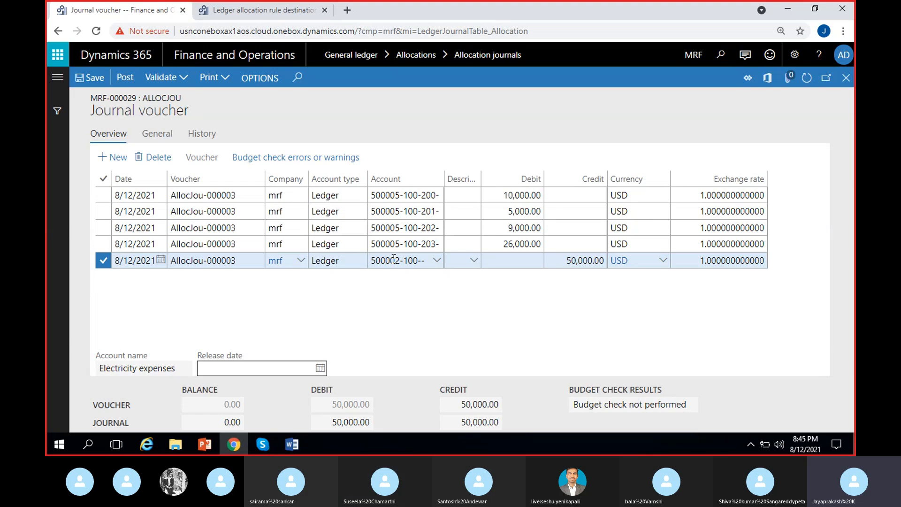
Examine the 500002-100 credit line and the first 500005 debit line, widening the Account column to show full account strings.
mouse_move(393, 257)
left_click_drag(566, 260, 618, 263)
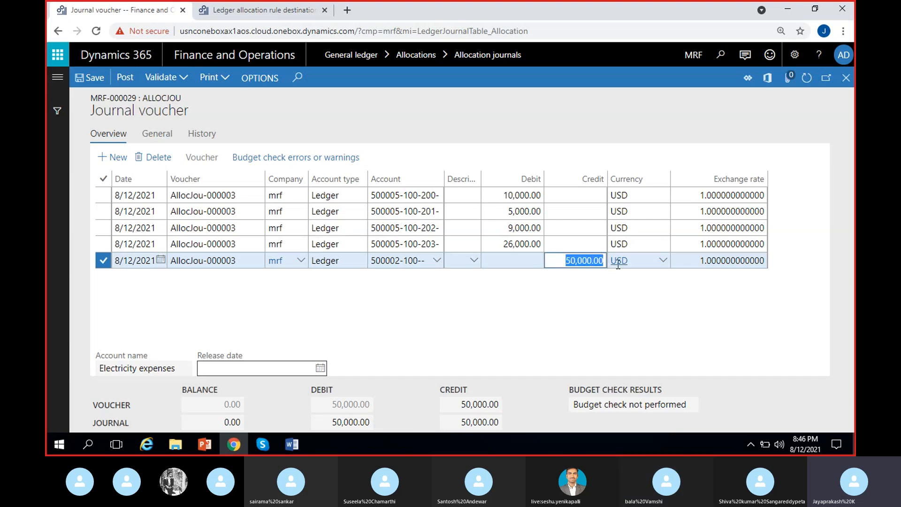
left_click(564, 308)
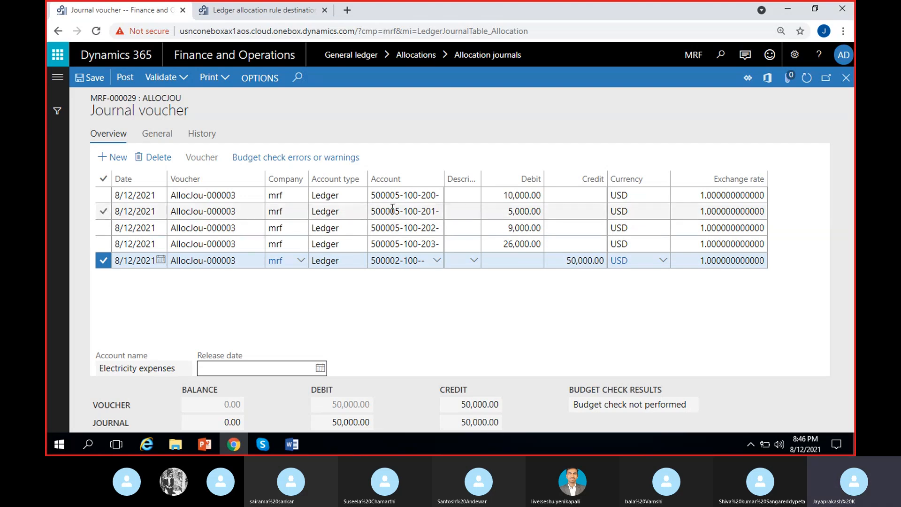
left_click(394, 261)
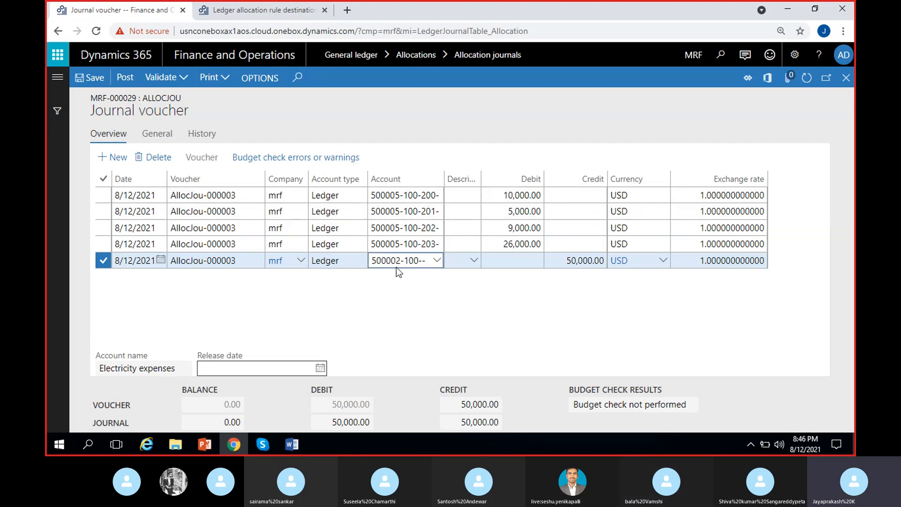
left_click(394, 195)
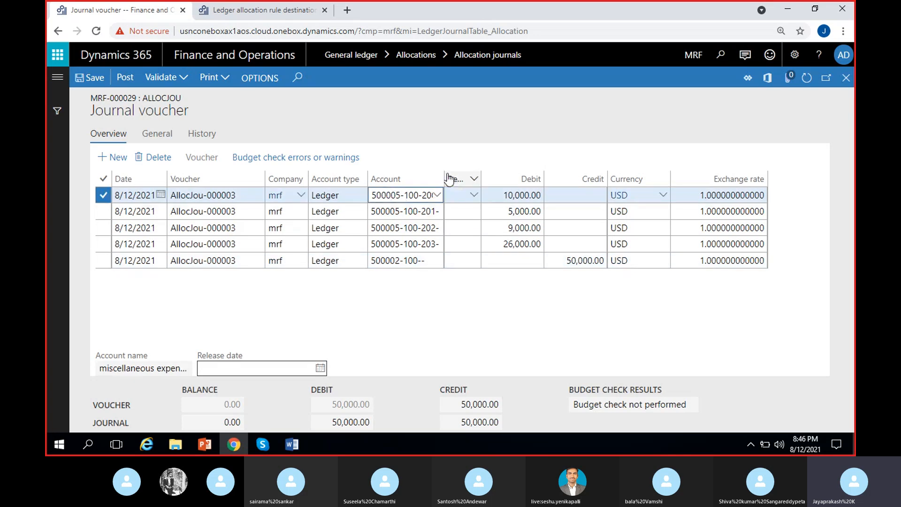
left_click_drag(444, 178, 475, 176)
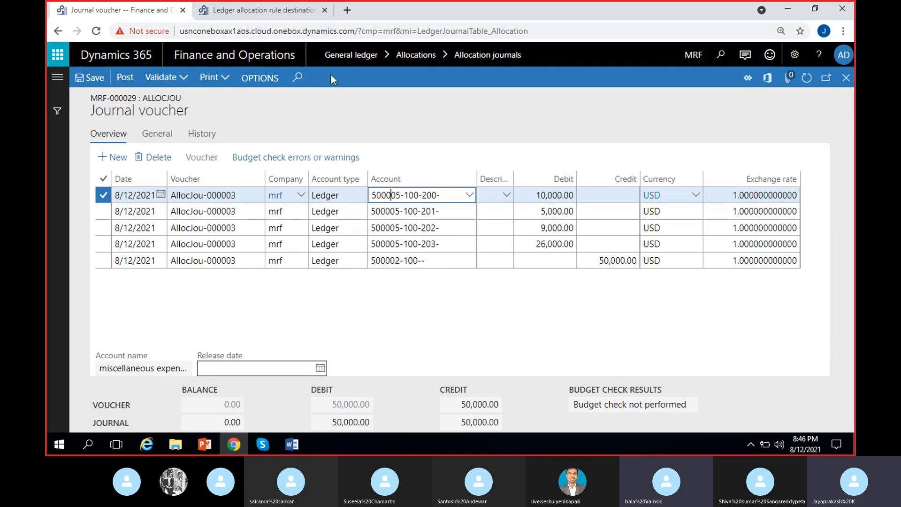
Compare the voucher's debit lines with the destination lines of the ledger allocation rule.
left_click(282, 15)
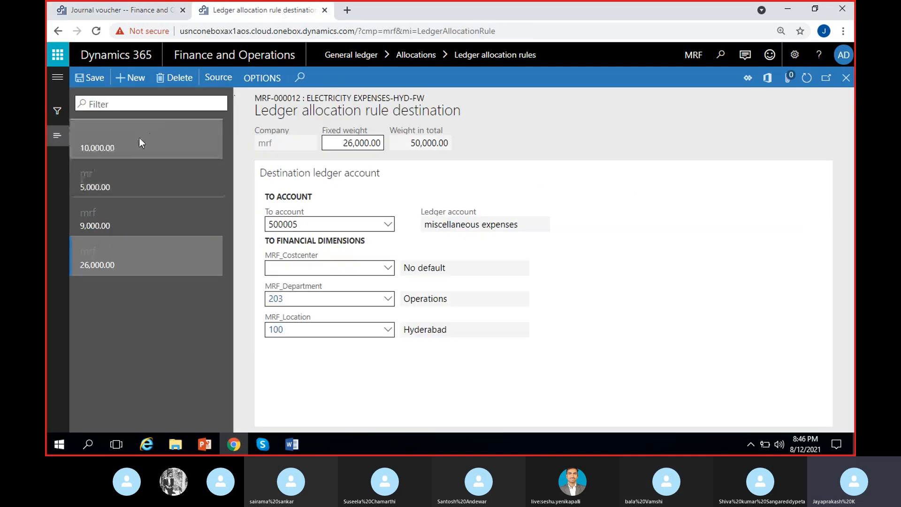
left_click(122, 7)
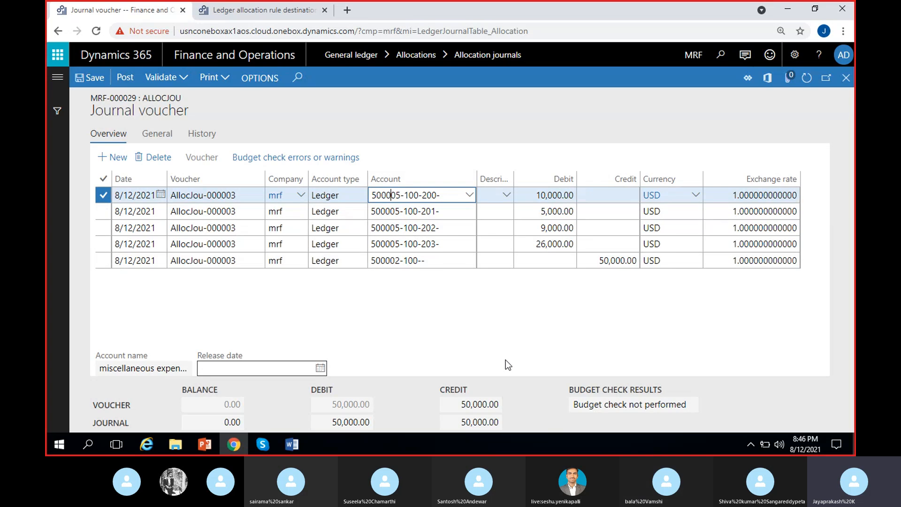
left_click(548, 311)
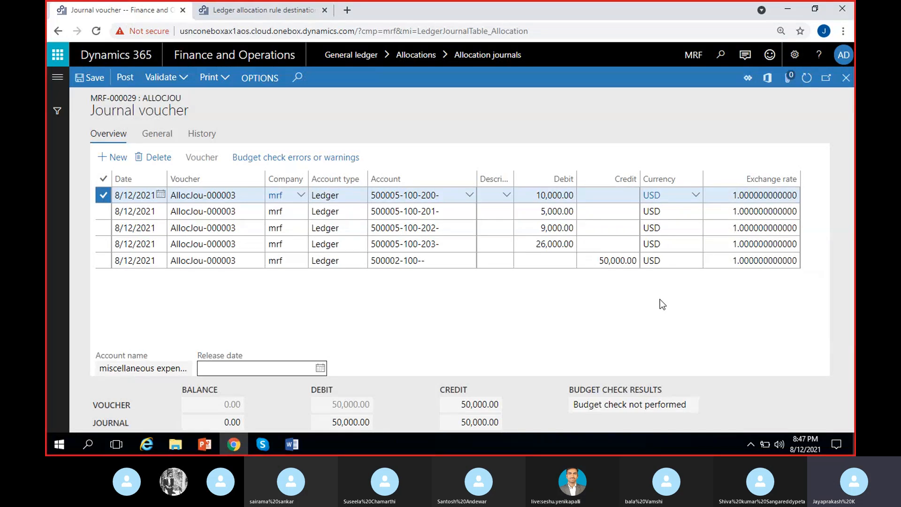
Try to post allocation journal MRF-000029 and read the message details of the posting results.
left_click(127, 85)
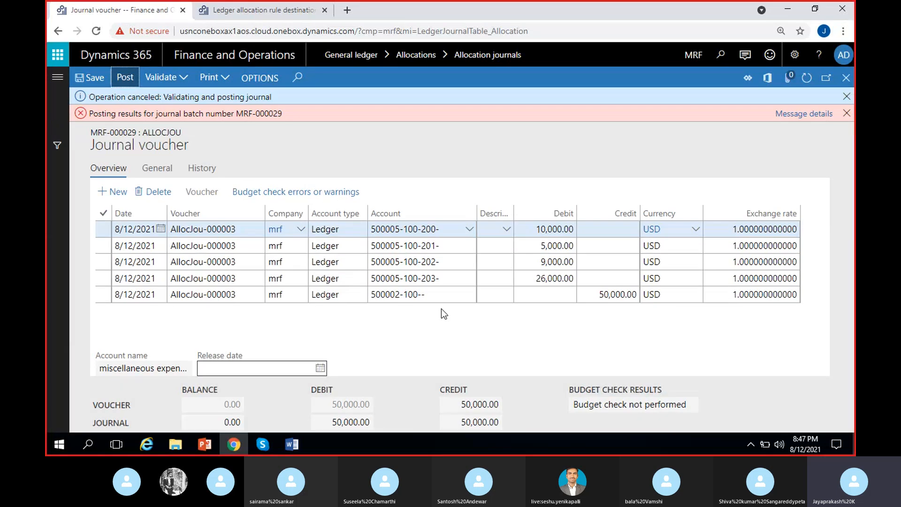
left_click(795, 115)
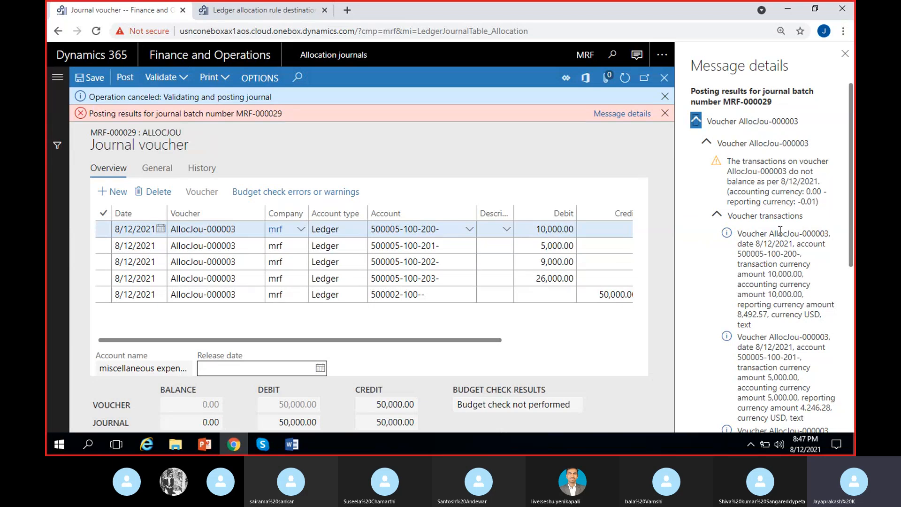
left_click_drag(805, 191, 821, 205)
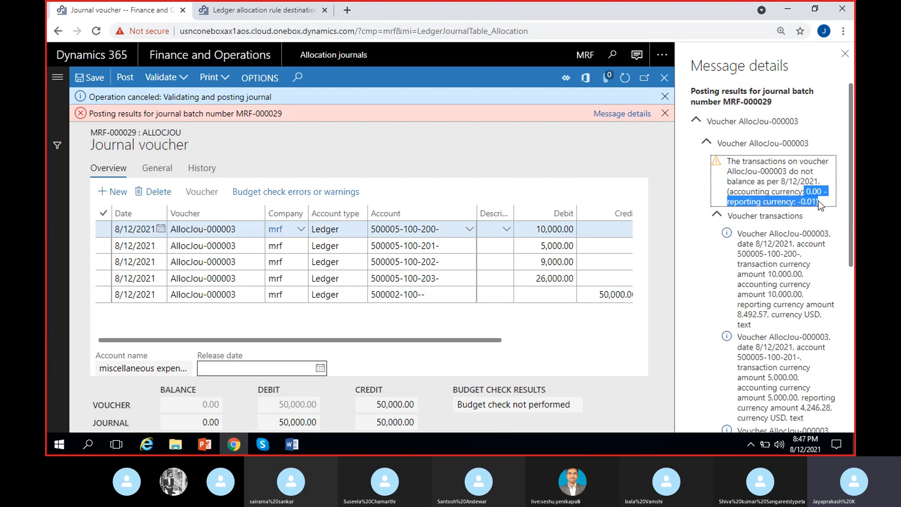
Check the reporting currency difference in the posting message details against the voucher lines' currency and exchange rate, and close the details.
left_click_drag(801, 201, 818, 202)
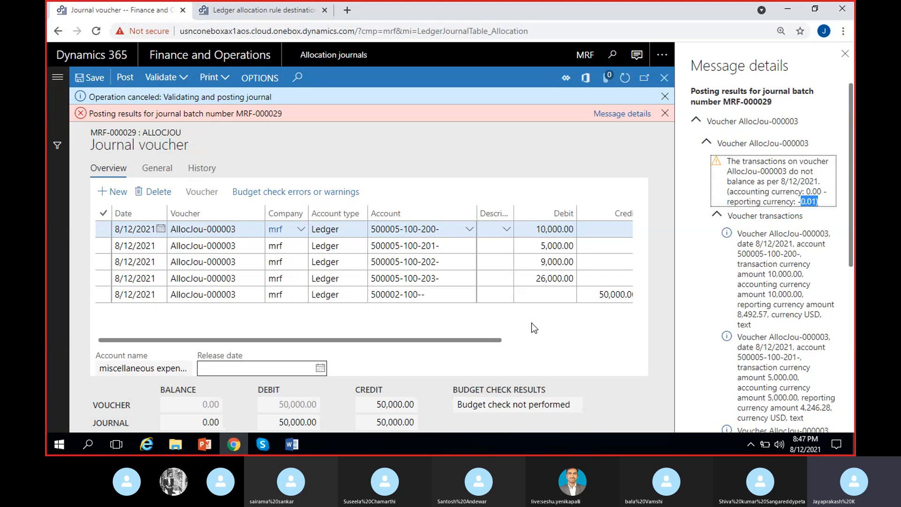
left_click_drag(502, 338, 552, 338)
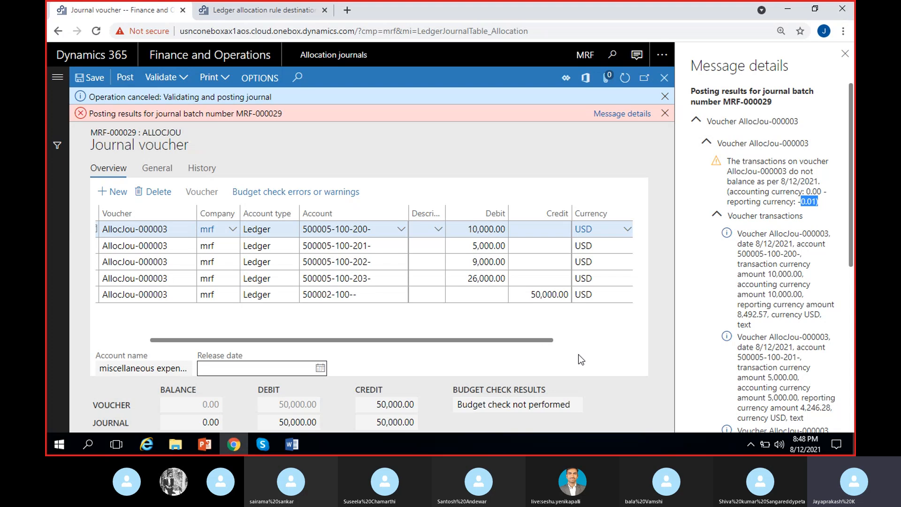
scroll(744, 318, "down", 4)
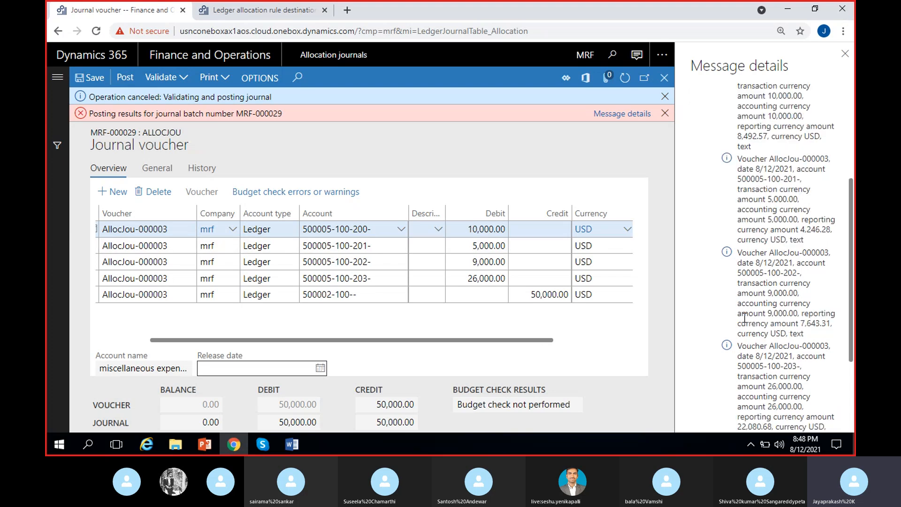
scroll(745, 318, "up", 1)
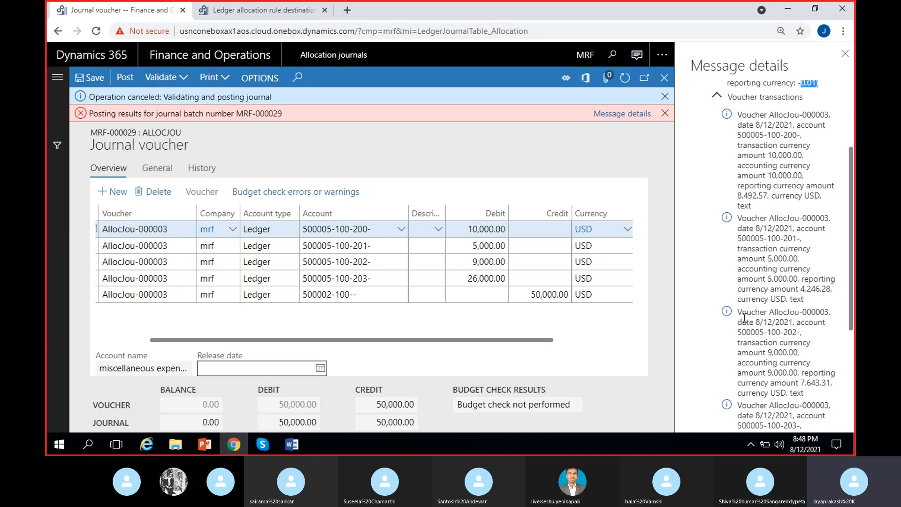
left_click(609, 340)
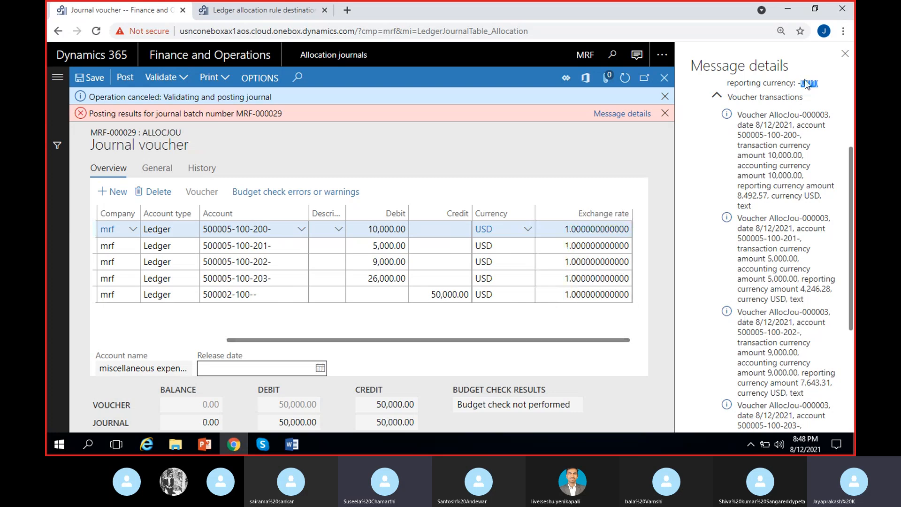
left_click(845, 53)
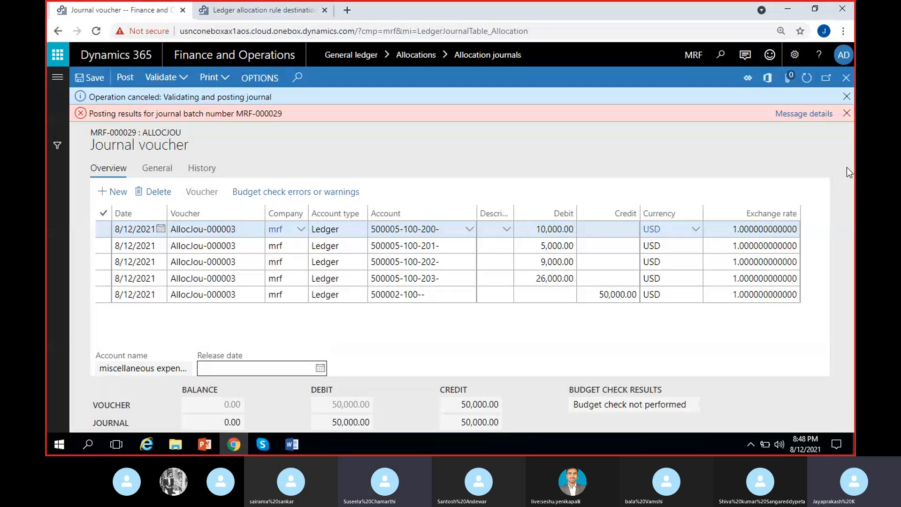
Reopen the posting message details for MRF-000029 and check them against the line debits, credits and the voucher and journal balances.
left_click(791, 118)
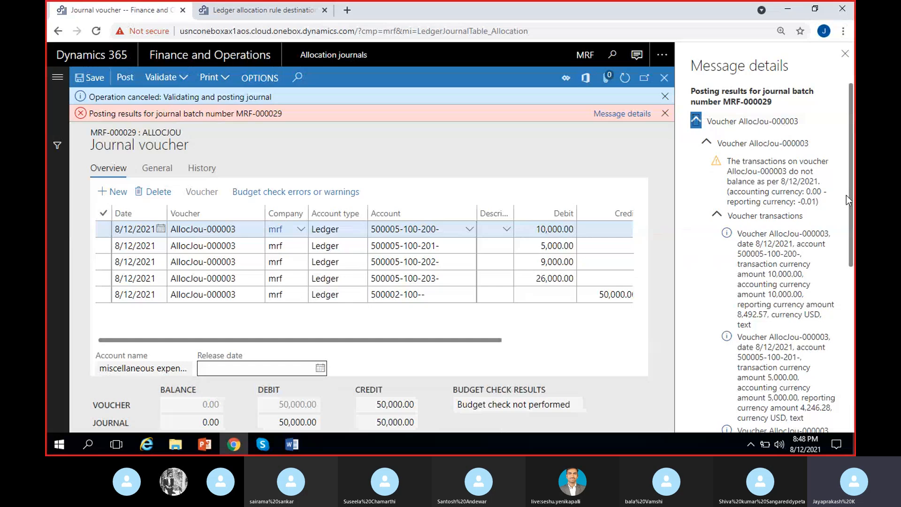
scroll(852, 174, "down", 1)
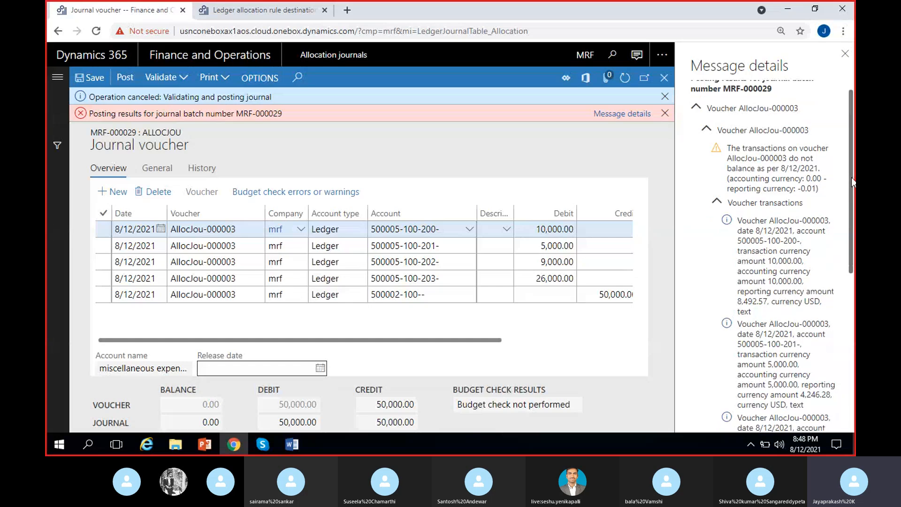
left_click_drag(851, 178, 851, 207)
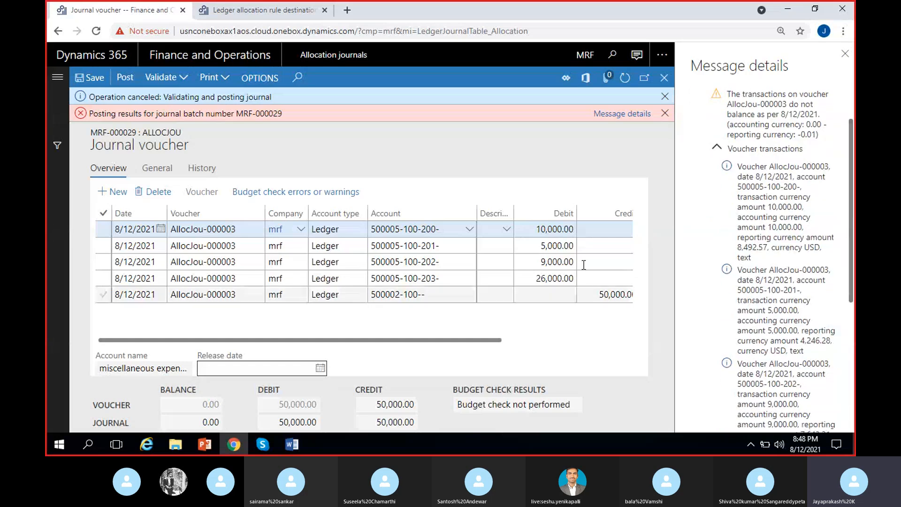
left_click_drag(487, 340, 588, 340)
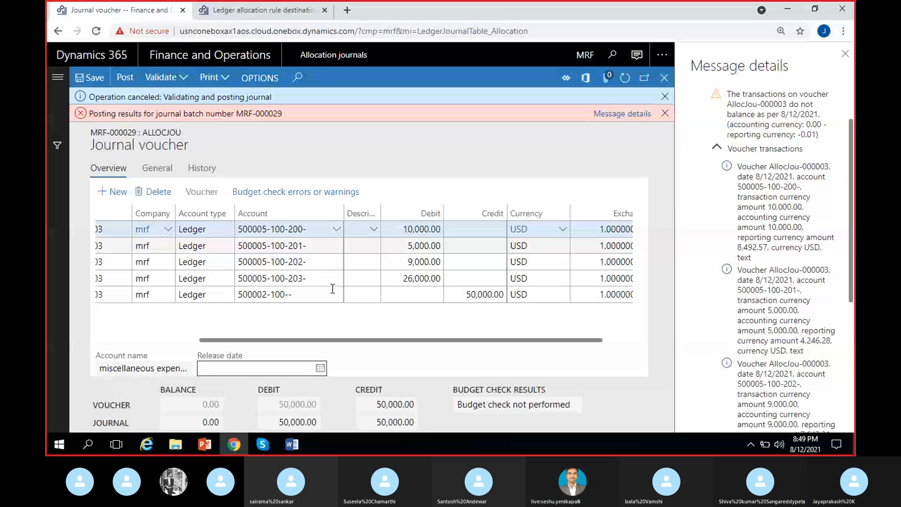
scroll(333, 288, "left", 3)
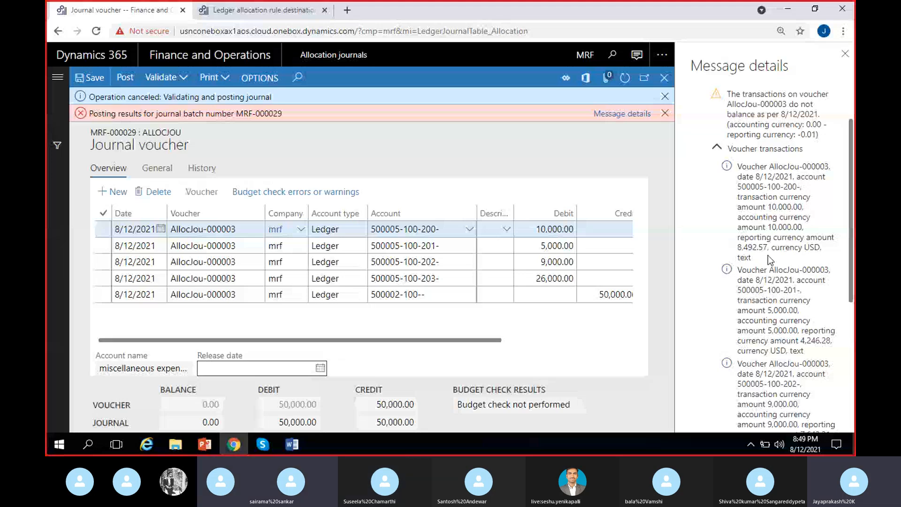
scroll(768, 255, "down", 1)
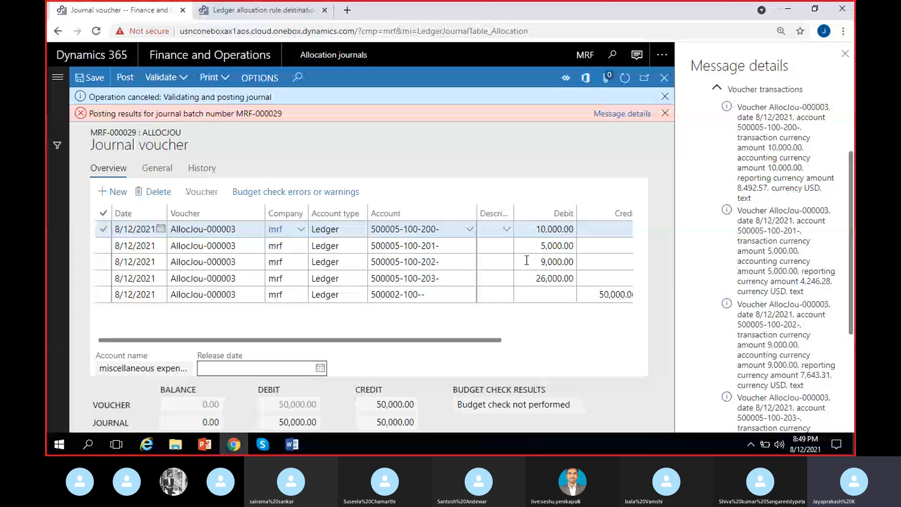
scroll(527, 261, "right", 3)
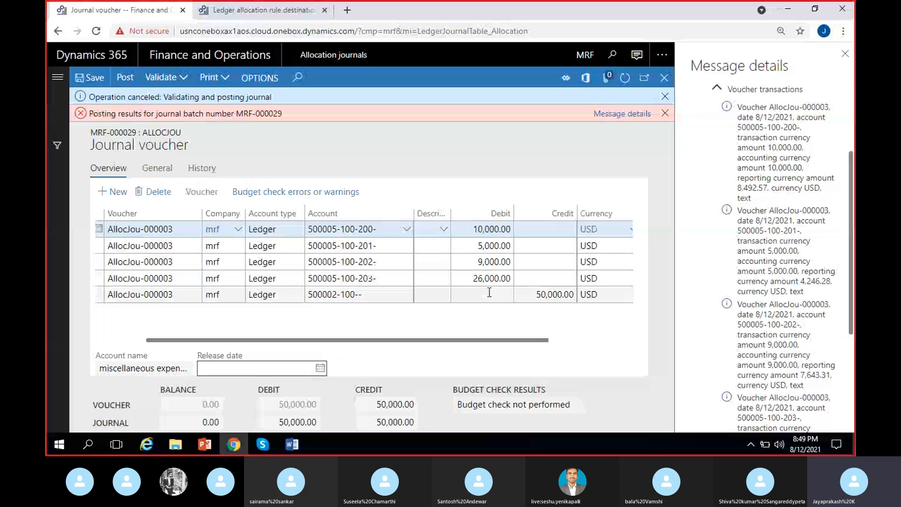
left_click(208, 404)
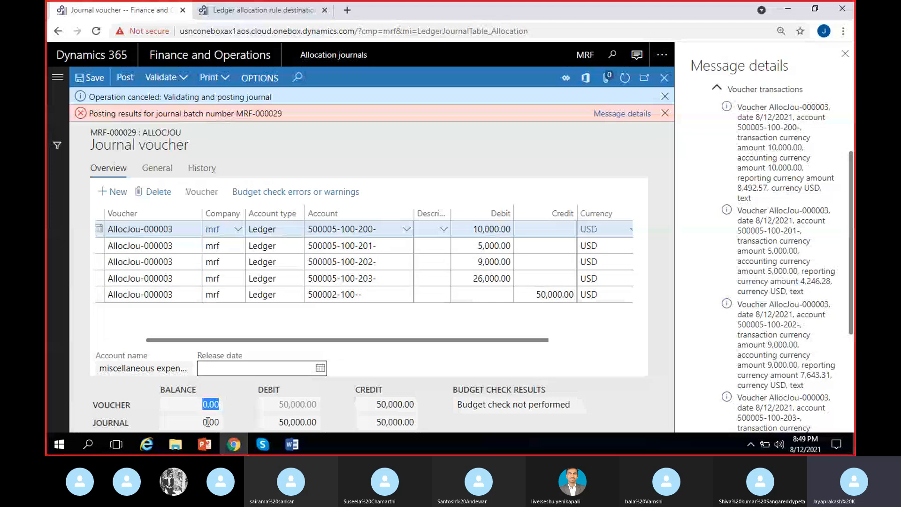
left_click(208, 422)
left_click(242, 404)
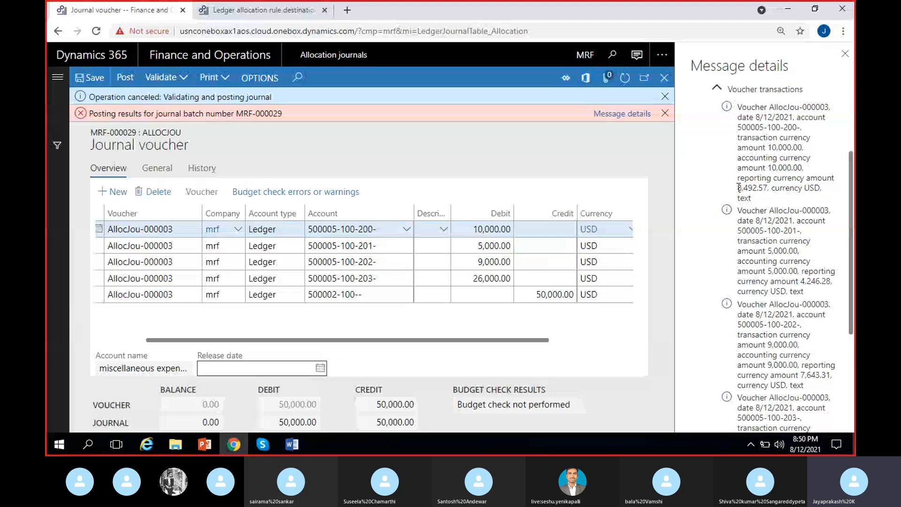
left_click_drag(738, 188, 768, 188)
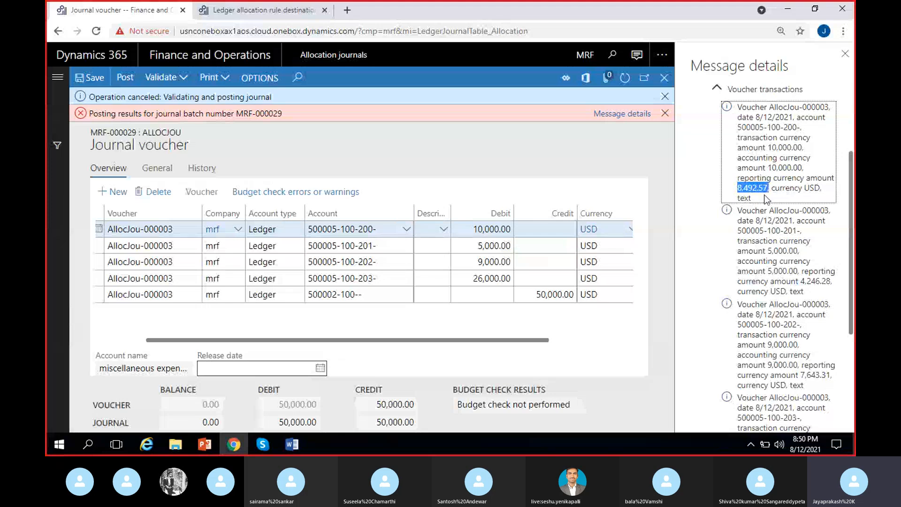
left_click(737, 195)
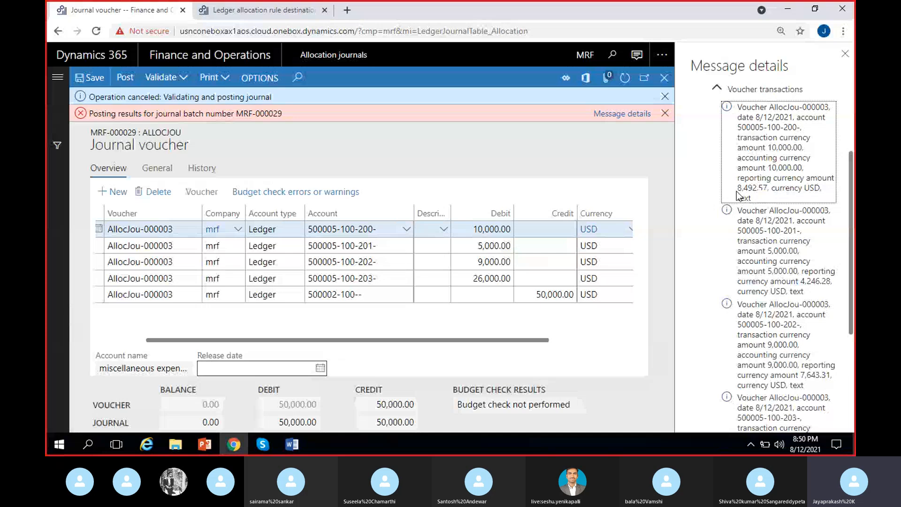
left_click_drag(801, 281, 831, 282)
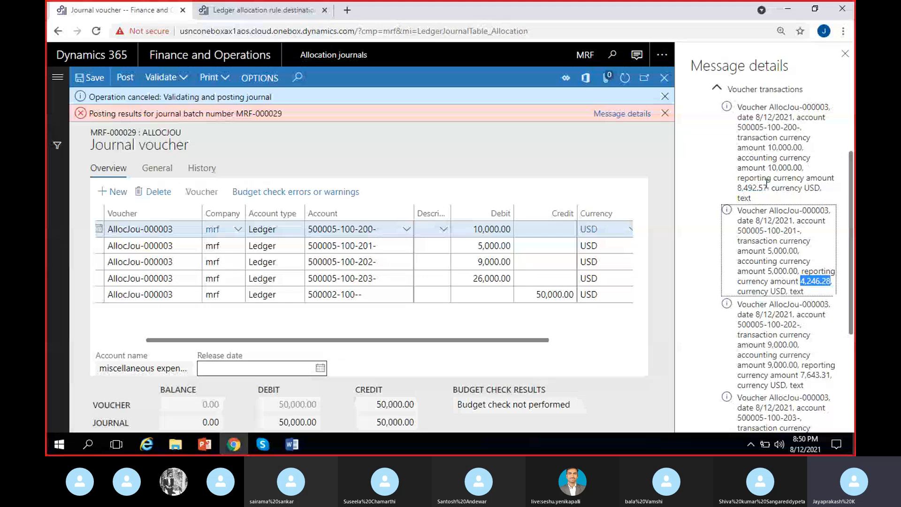
scroll(821, 299, "down", 1)
scroll(820, 299, "down", 1)
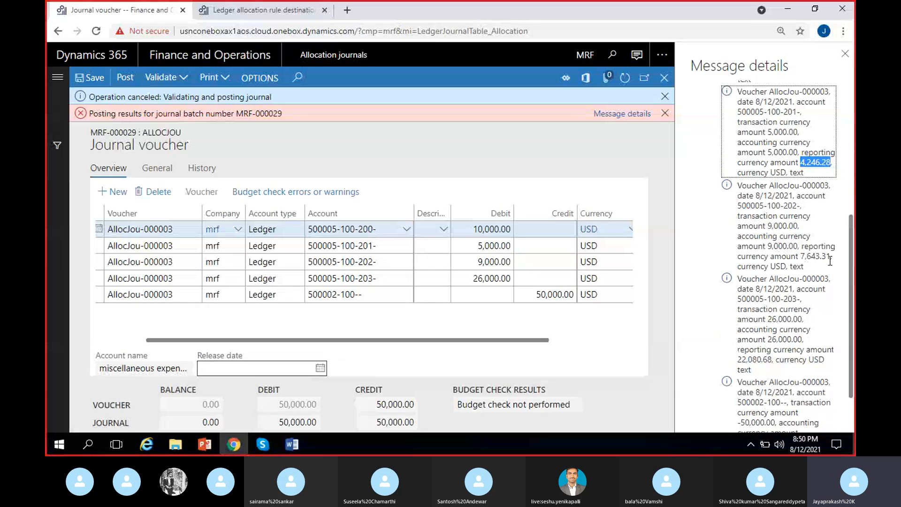
left_click_drag(800, 257, 829, 258)
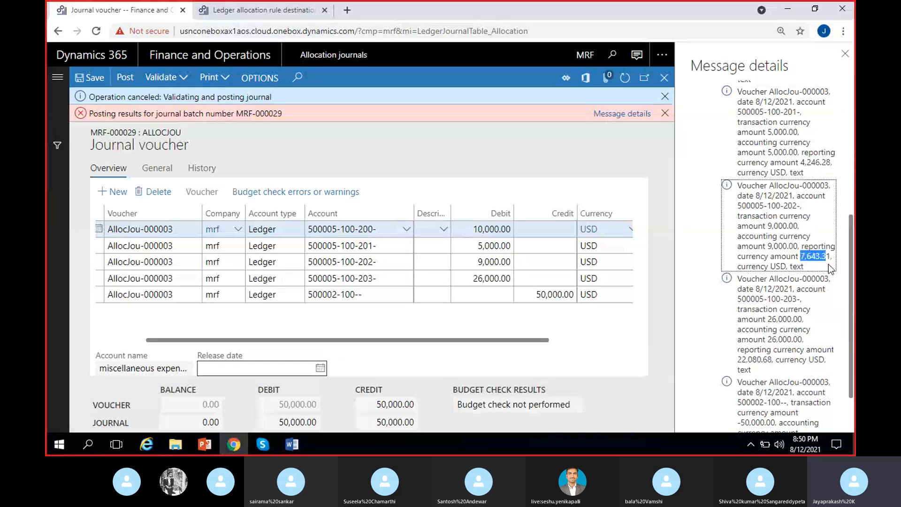
scroll(829, 264, "down", 1)
double_click(772, 282)
double_click(752, 301)
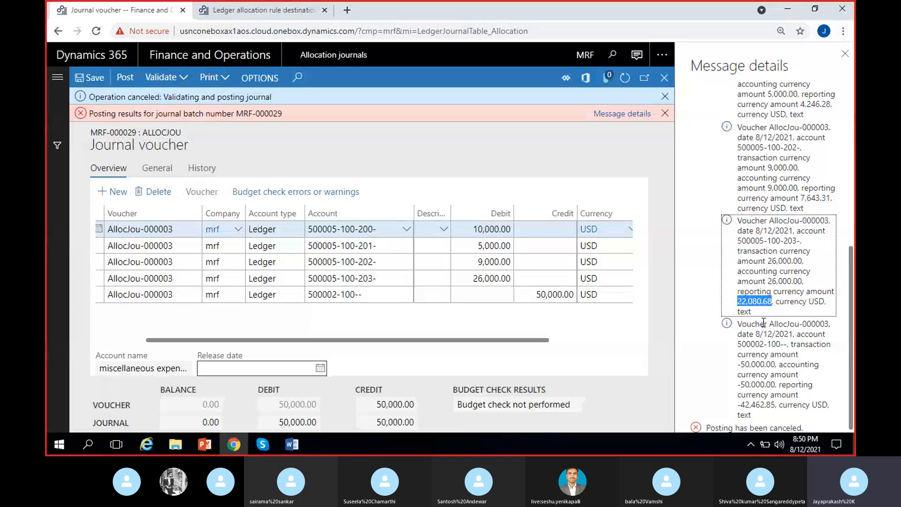
left_click_drag(738, 405, 779, 407)
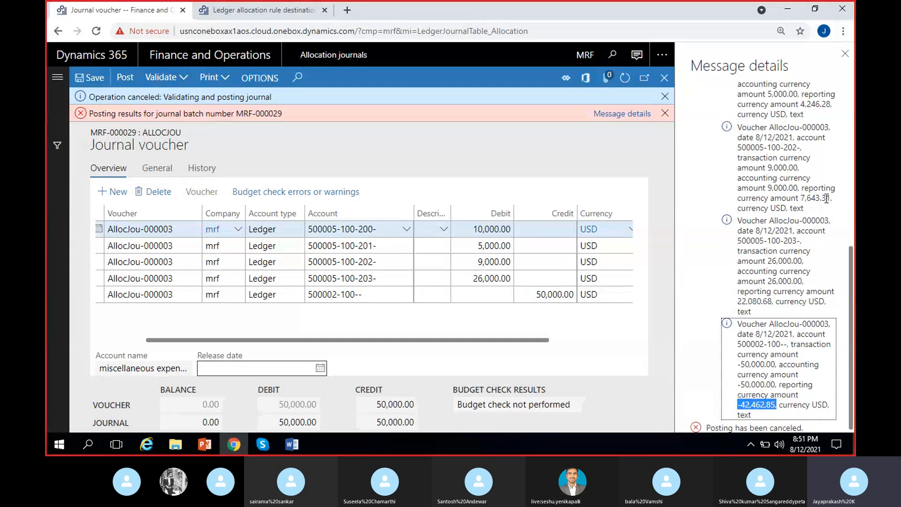
Compare the accounting and reporting currency differences in the imbalance warning with the voucher transactions listed beneath it.
scroll(792, 375, "up", 6)
left_click_drag(800, 201, 821, 192)
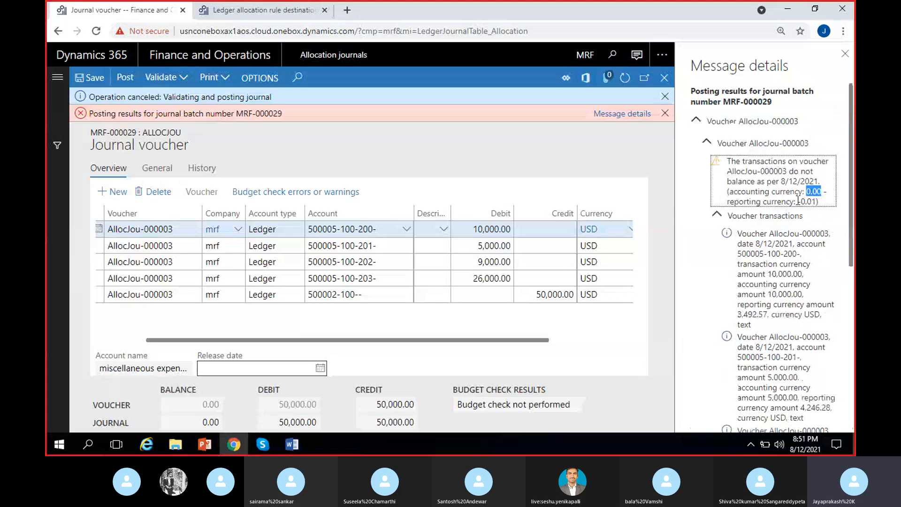
left_click_drag(798, 202, 817, 201)
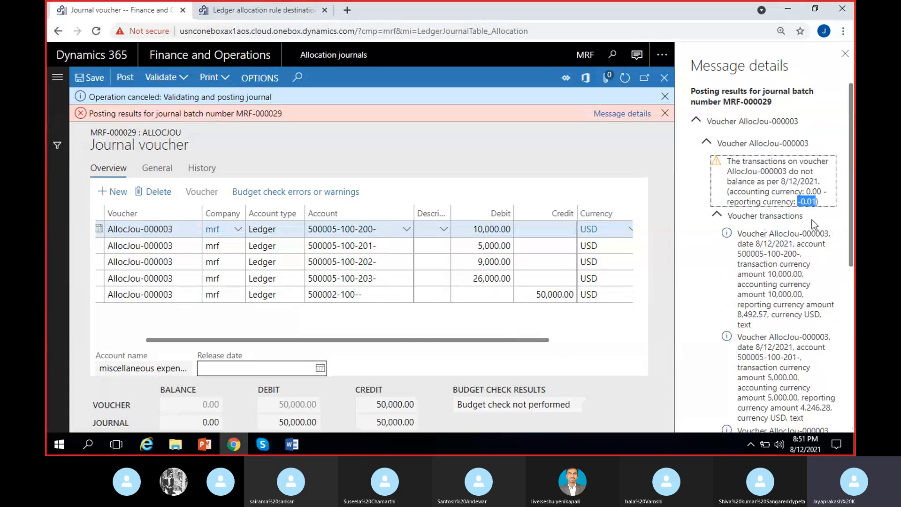
scroll(789, 257, "down", 1)
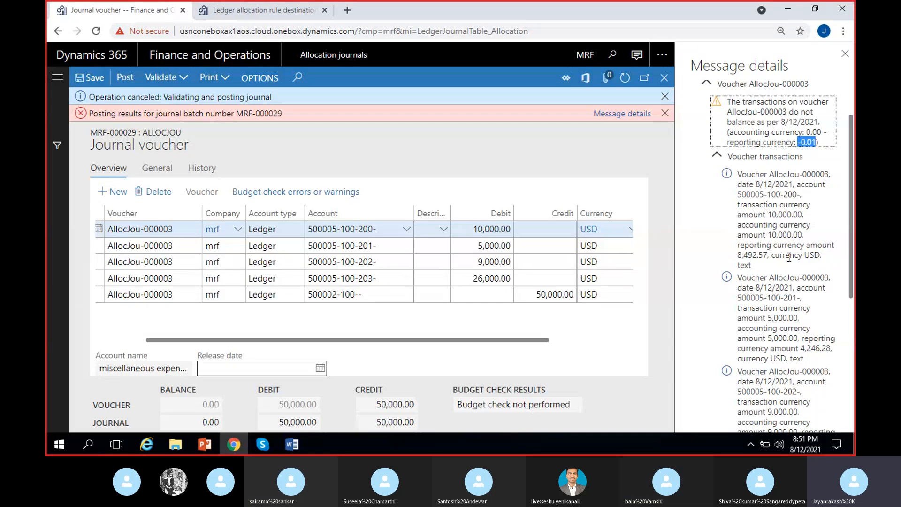
scroll(789, 257, "up", 1)
scroll(789, 257, "down", 2)
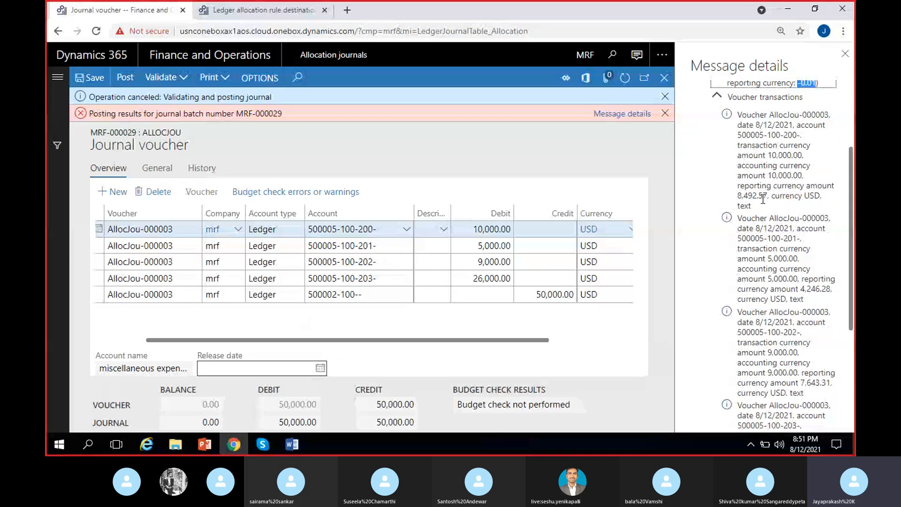
scroll(775, 211, "up", 3)
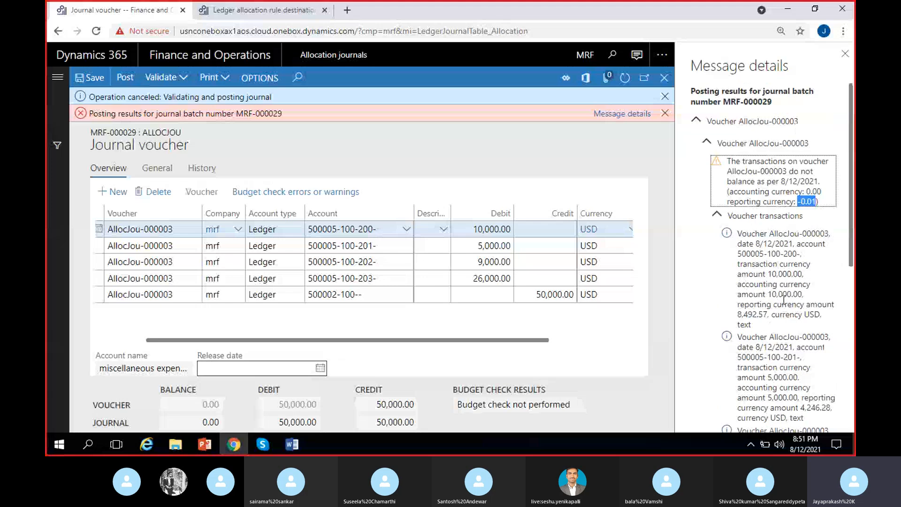
scroll(784, 299, "down", 3)
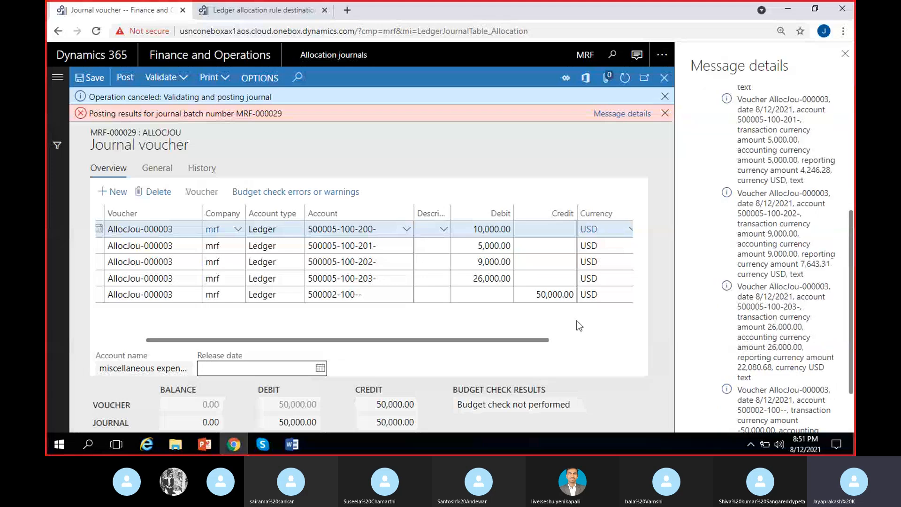
scroll(736, 412, "down", 3)
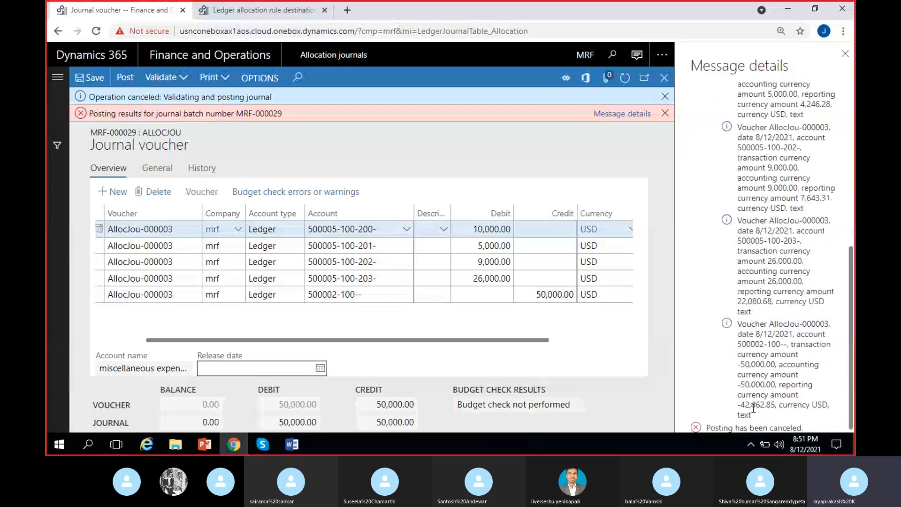
scroll(747, 369, "up", 5)
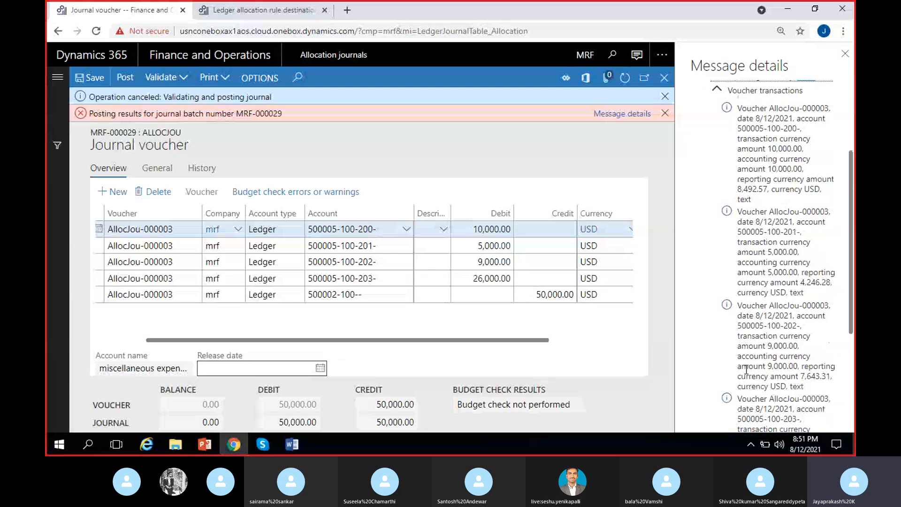
scroll(746, 370, "up", 3)
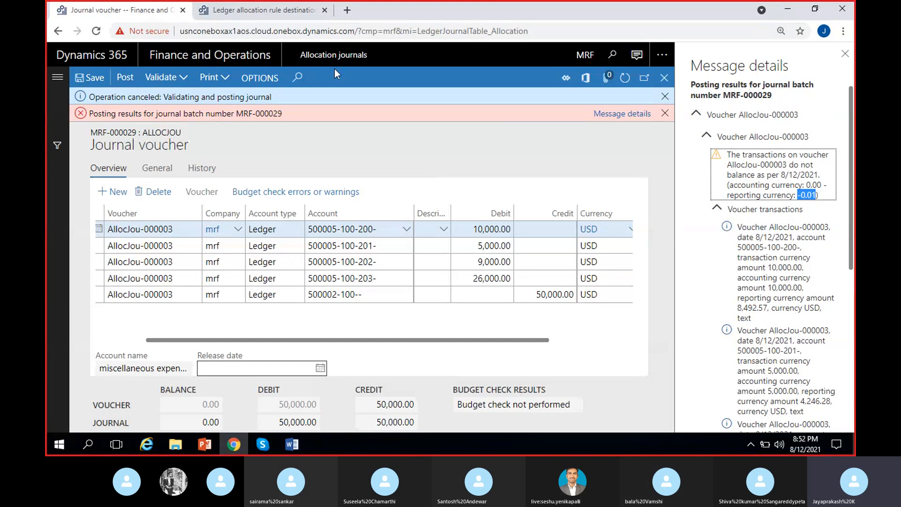
Switch to the browser tab with the ledger allocation rule and open the General ledger posting setup for accounts for automatic transactions.
left_click(262, 12)
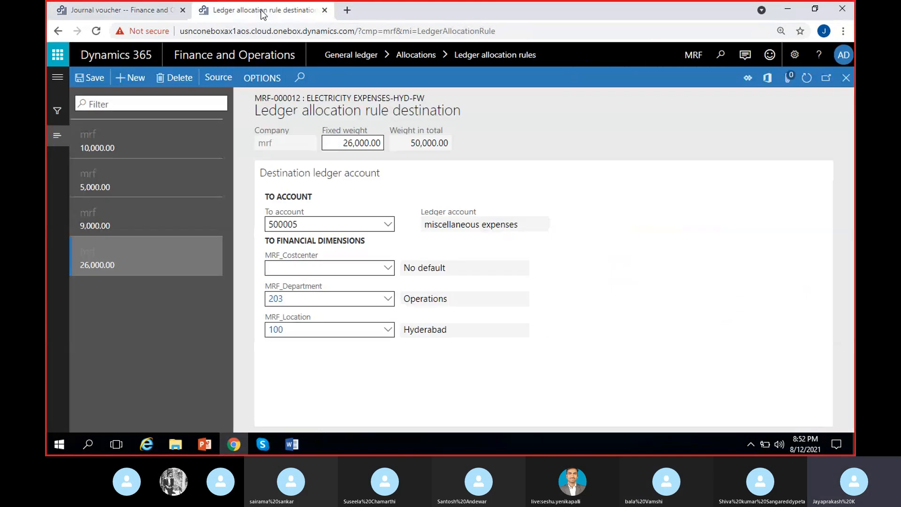
left_click(64, 73)
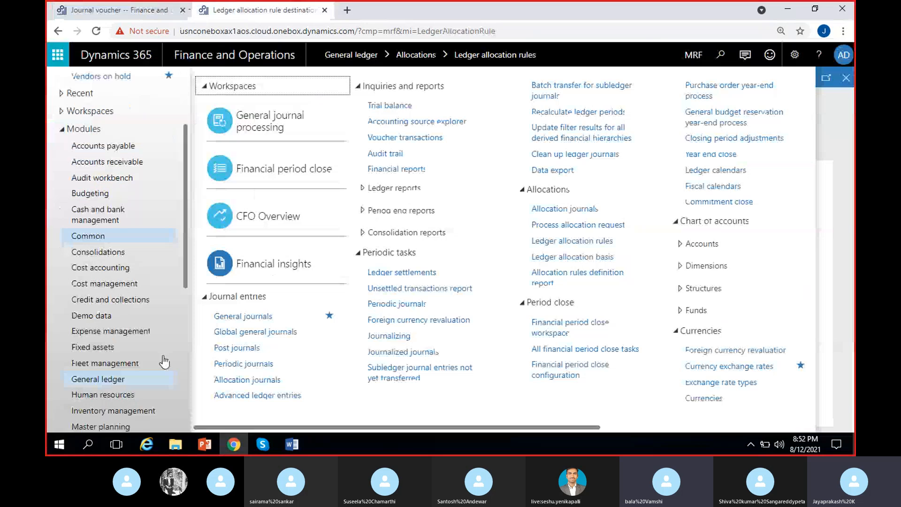
scroll(164, 362, "down", 3)
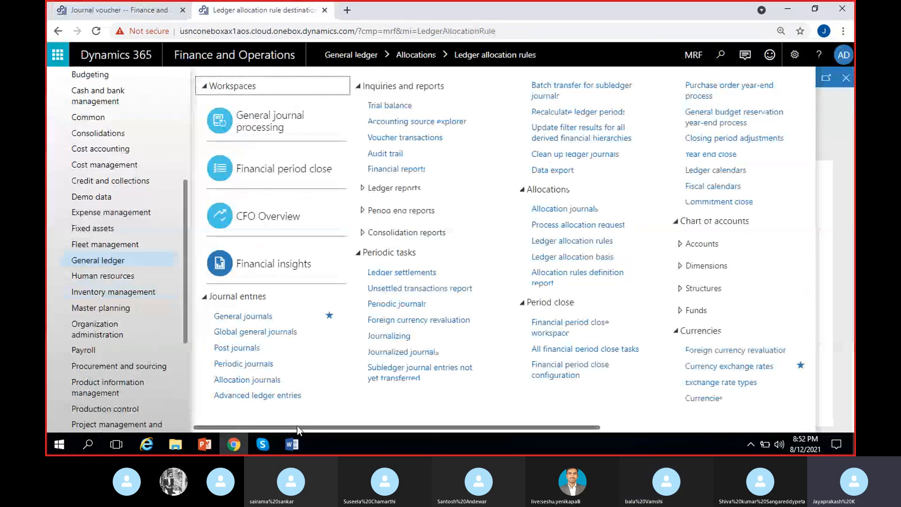
left_click_drag(297, 426, 692, 427)
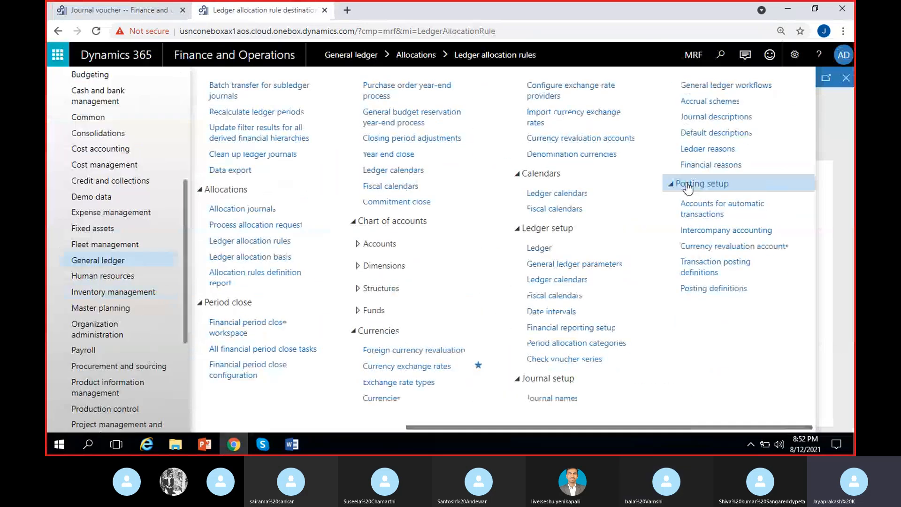
left_click(733, 214)
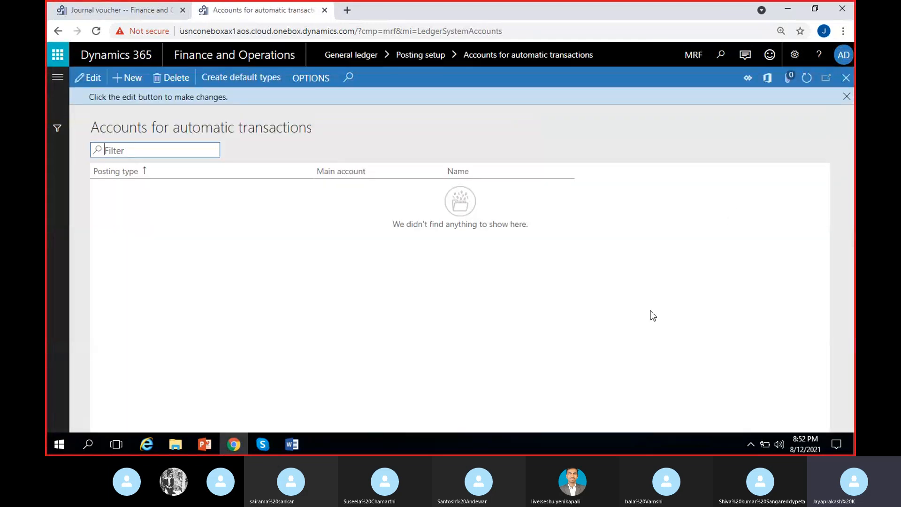
left_click(846, 96)
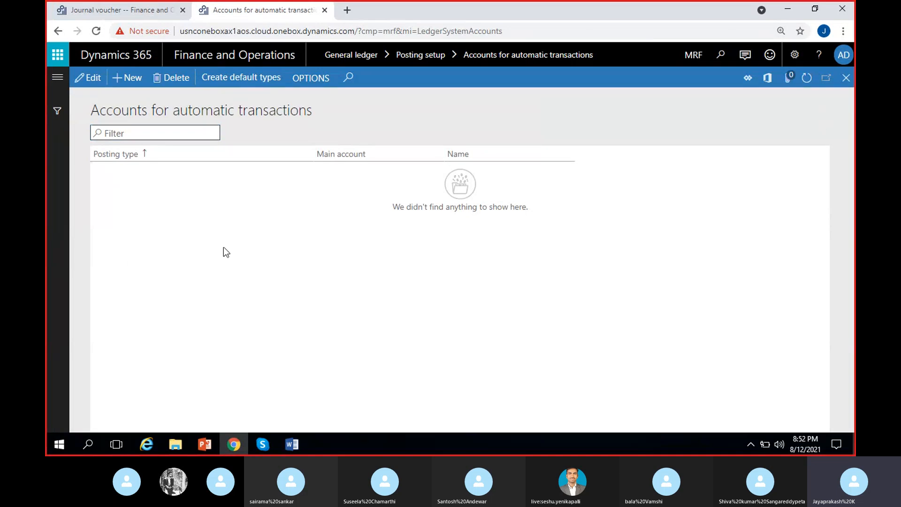
Add an automatic transaction record with the posting type Penny difference in reporting currency.
left_click(133, 86)
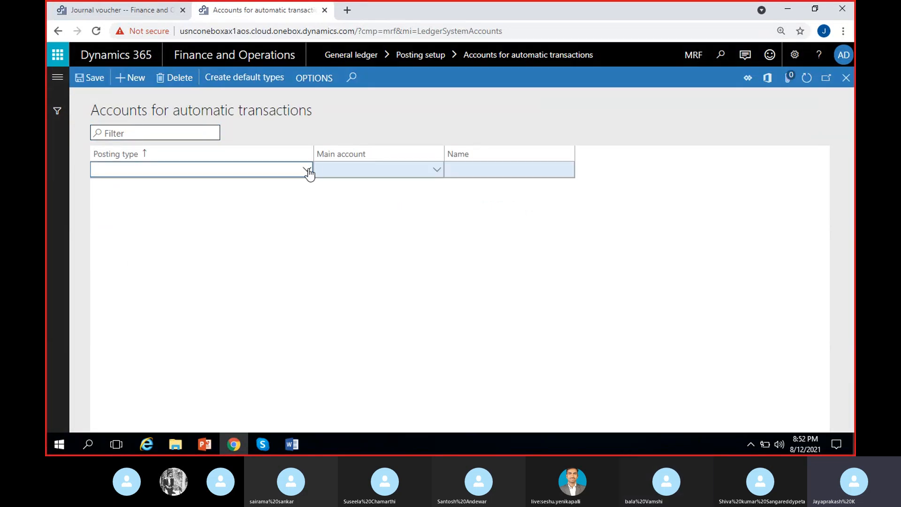
left_click(308, 170)
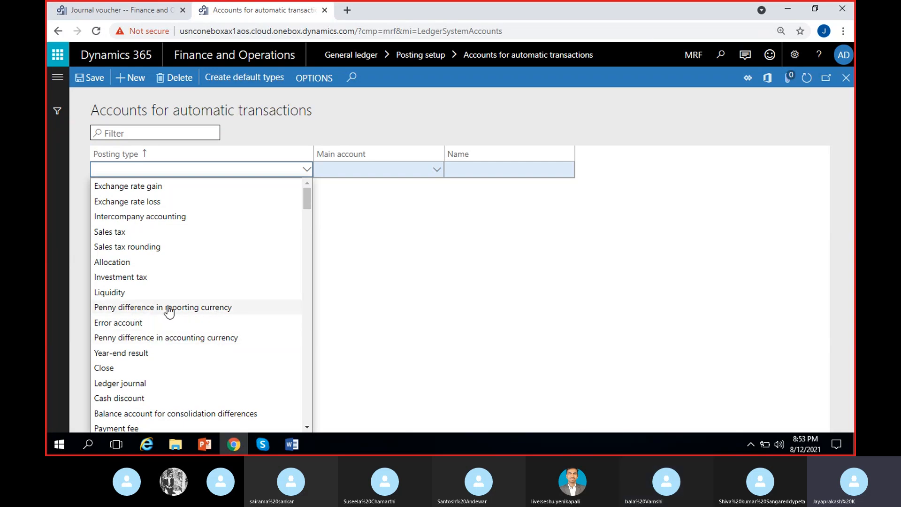
left_click(134, 19)
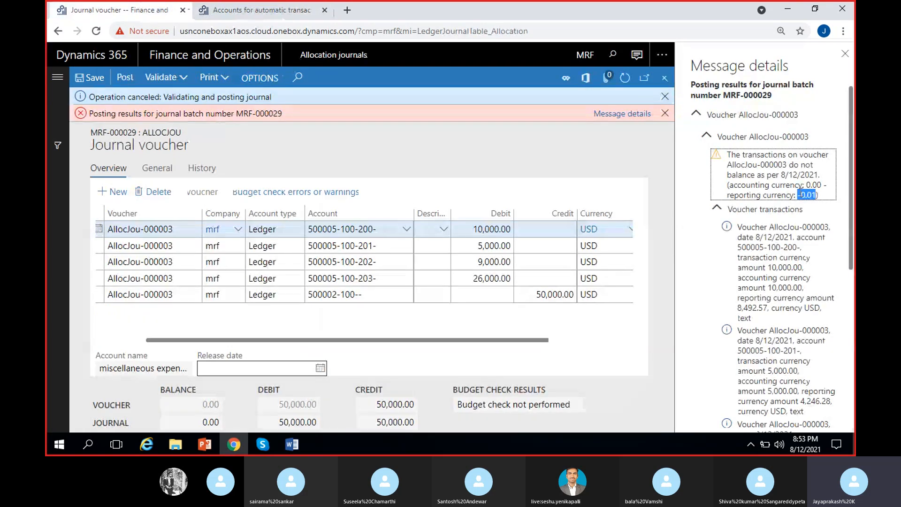
left_click(276, 15)
left_click(179, 309)
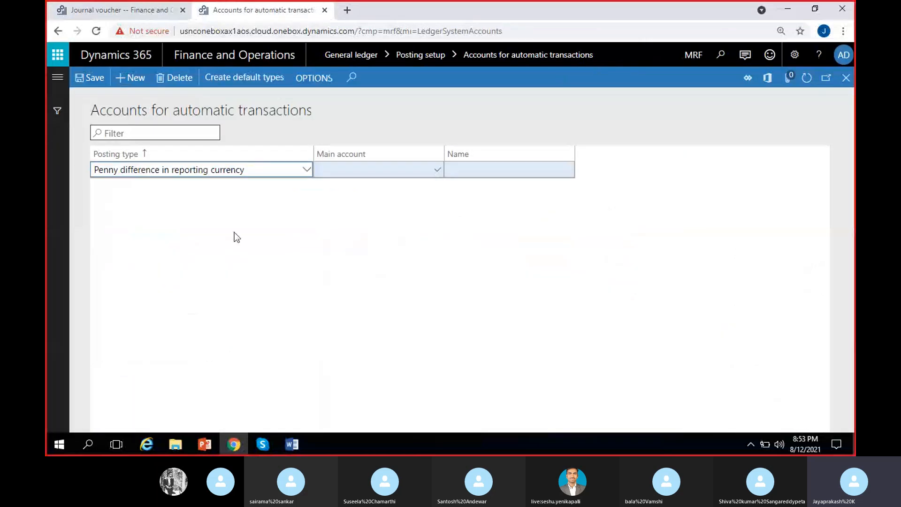
Open the main account details from the new record and start a new main account numbered 300000 in the MRF COA.
right_click(439, 170)
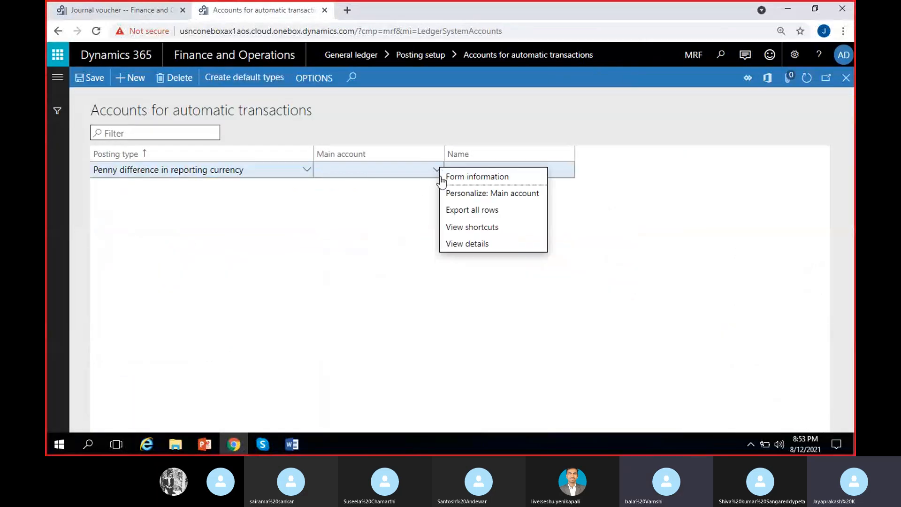
left_click(456, 244)
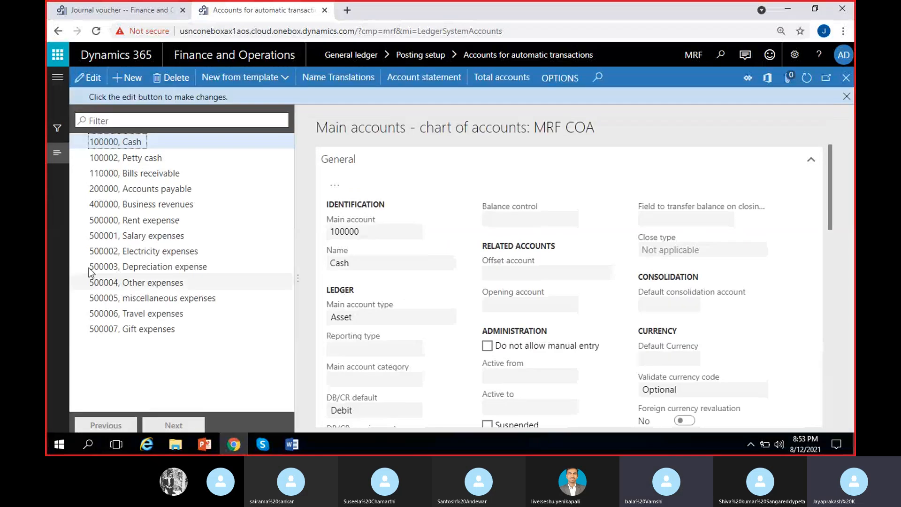
key("alt+n")
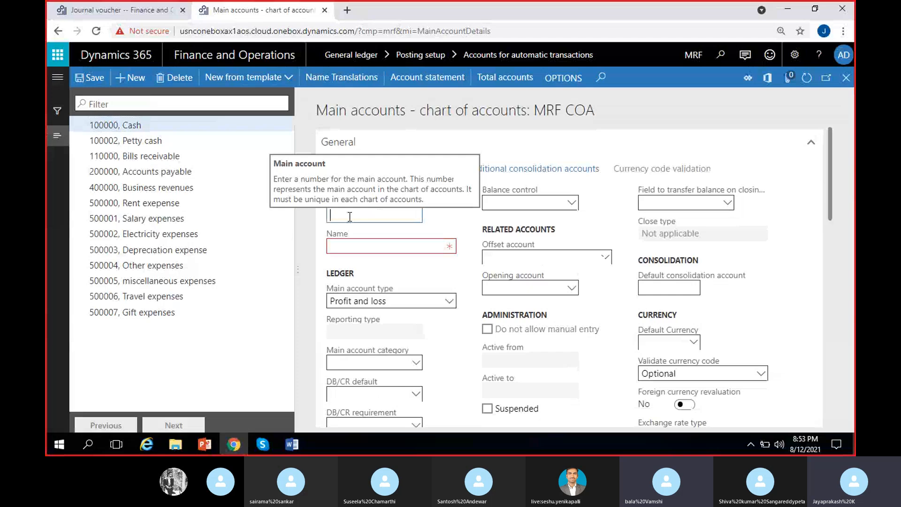
type("6")
key("BackSpace")
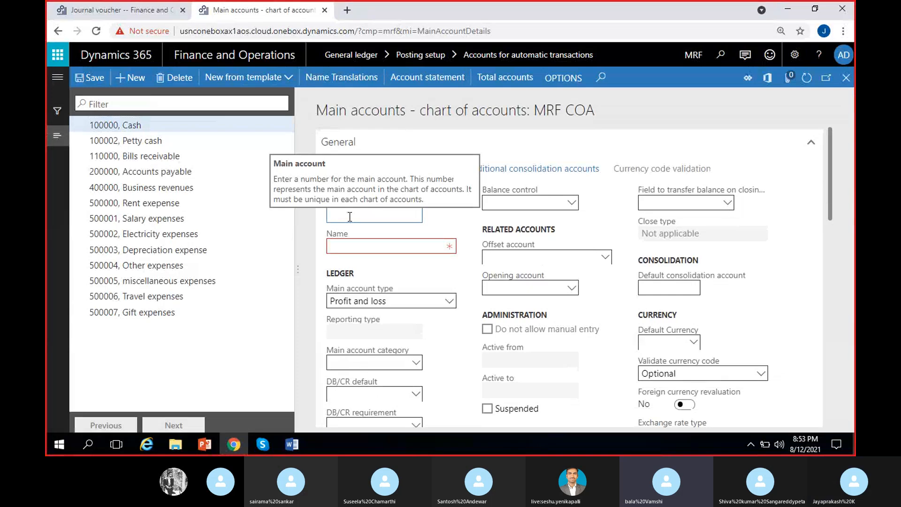
type("300000")
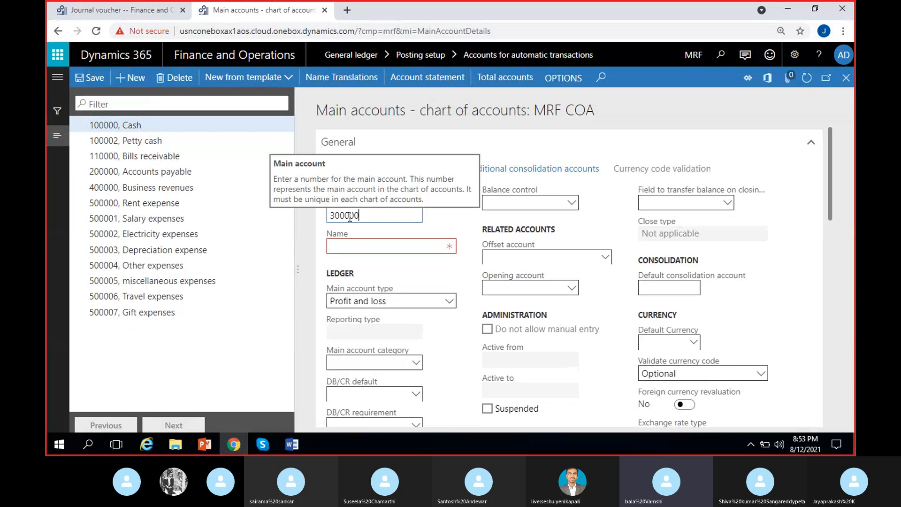
key("Tab")
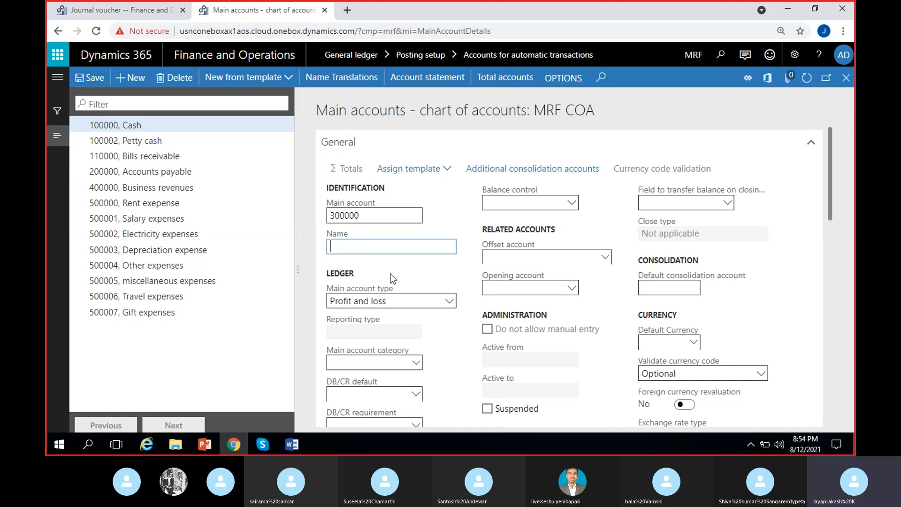
Name the new main account Penny difference in Reporting/Accounting and keep Profit and loss as its main account type.
type("Penn")
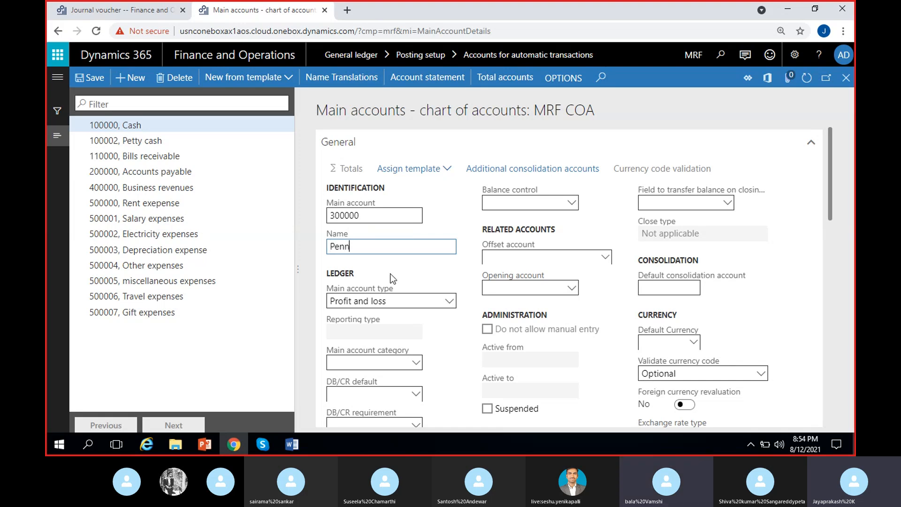
type("y d")
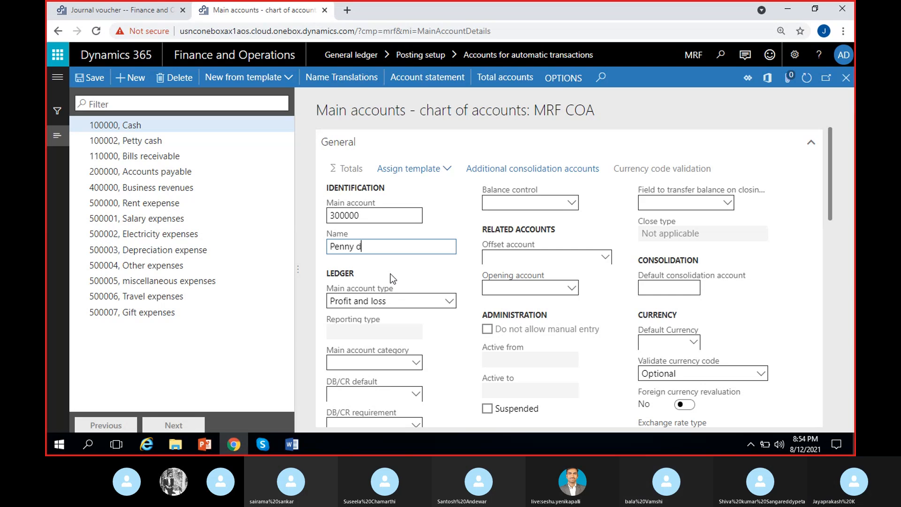
type("ifference in")
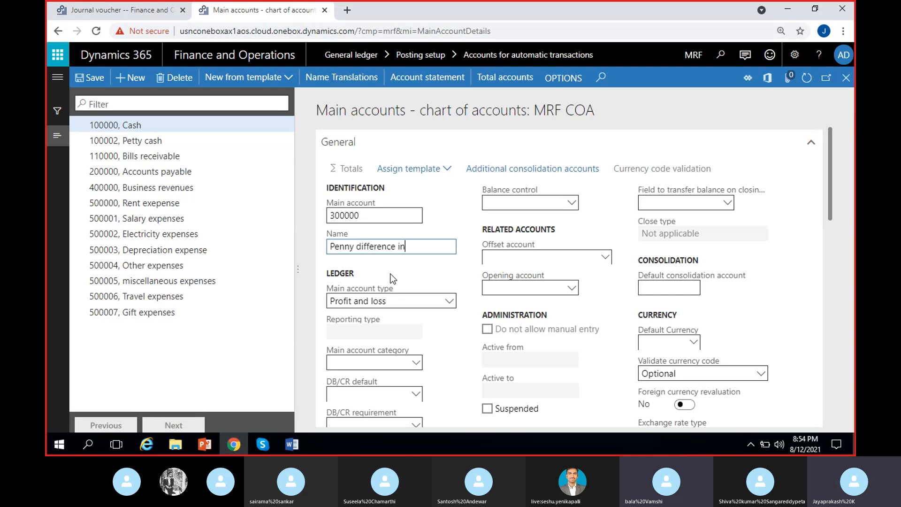
type(" Reporting")
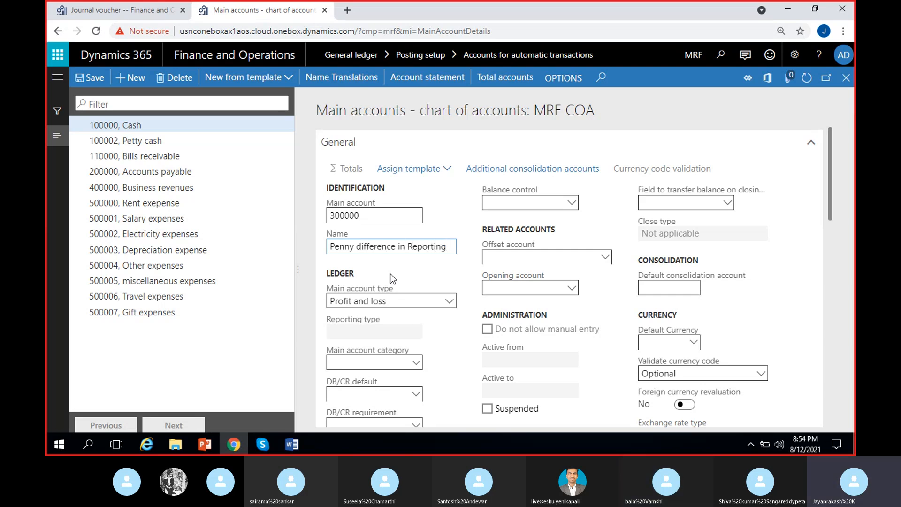
type("/Accounting")
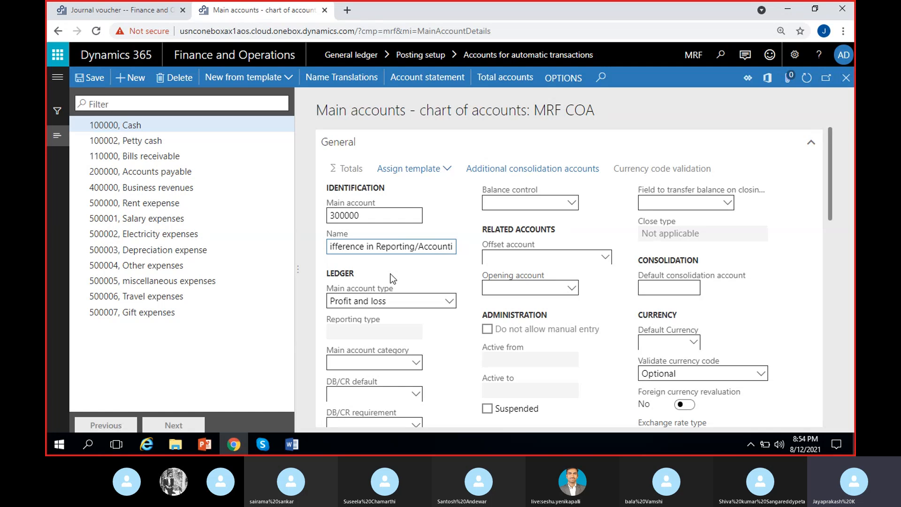
left_click(428, 303)
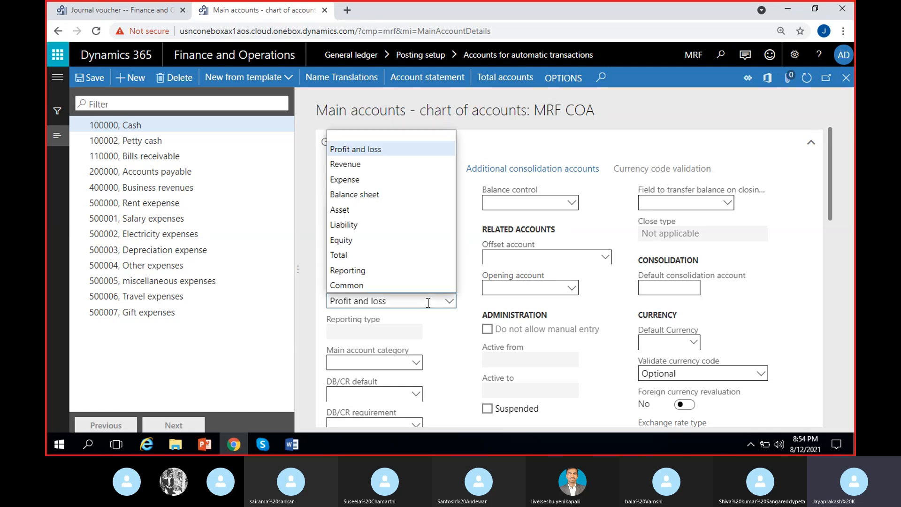
left_click(446, 318)
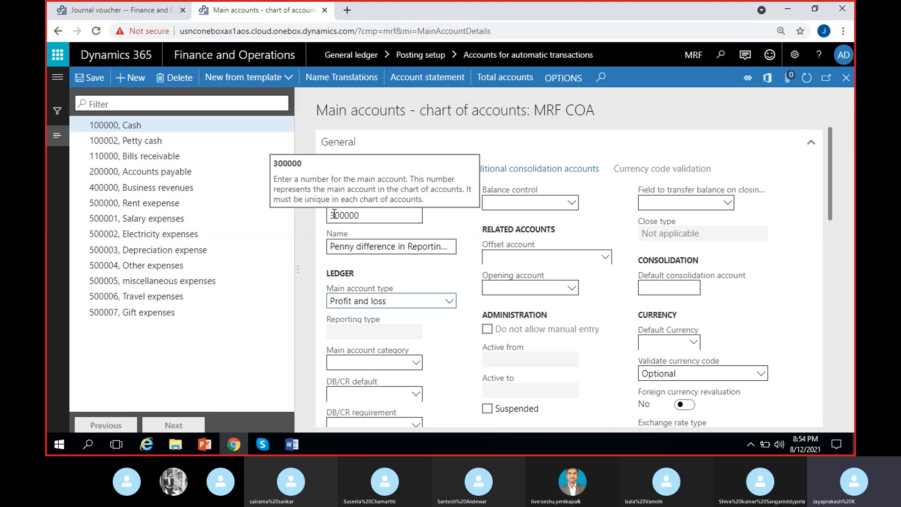
Change the new main account's number to 600000 and save the account.
type("6")
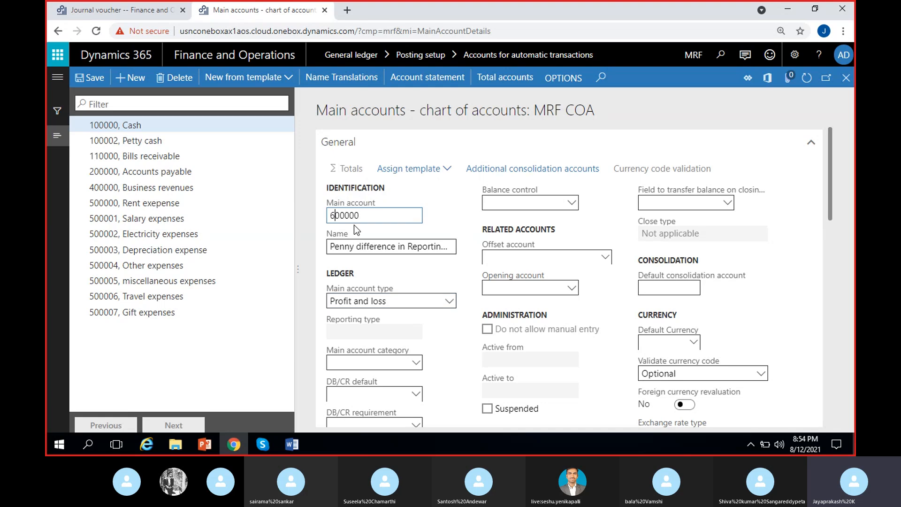
left_click(427, 241)
left_click(455, 322)
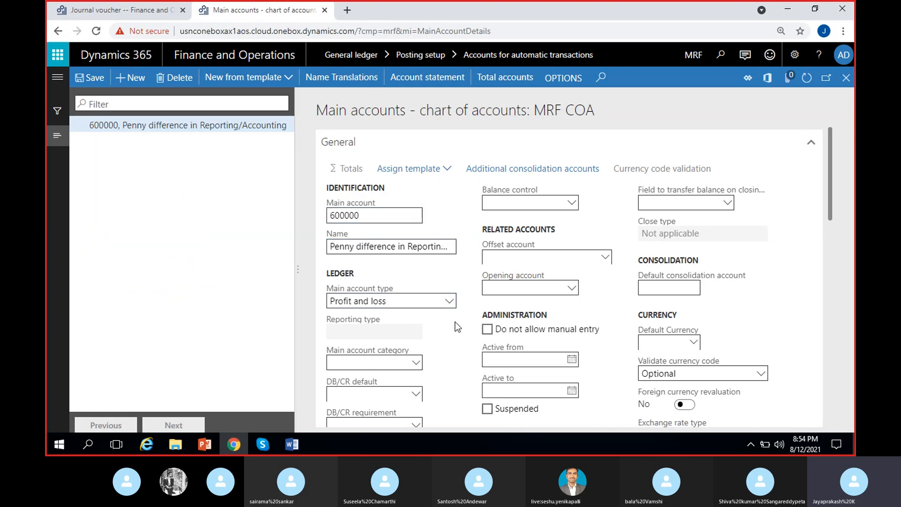
left_click(100, 80)
left_click(393, 329)
Copy the number 600000, close the main account details and enter it as main account for Penny difference in reporting currency.
left_click_drag(366, 217, 293, 219)
key("ctrl+c")
left_click(464, 216)
left_click(847, 78)
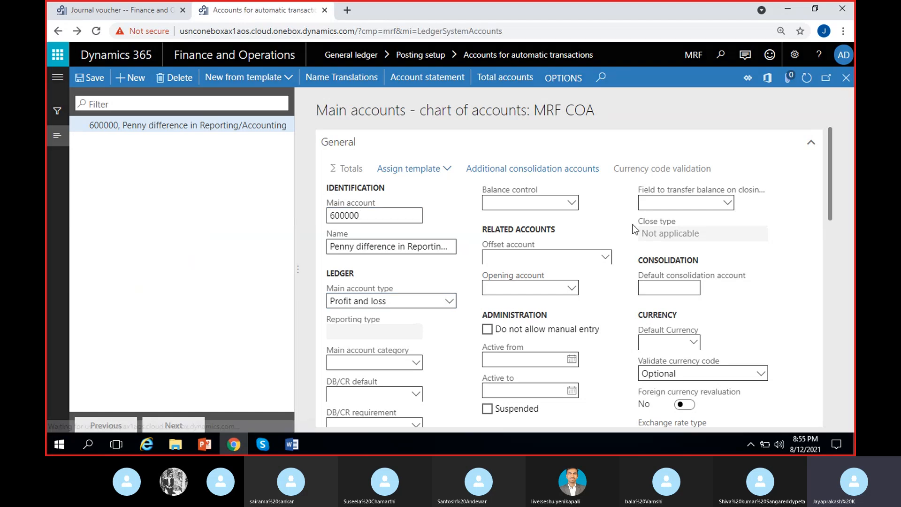
key("ctrl+v")
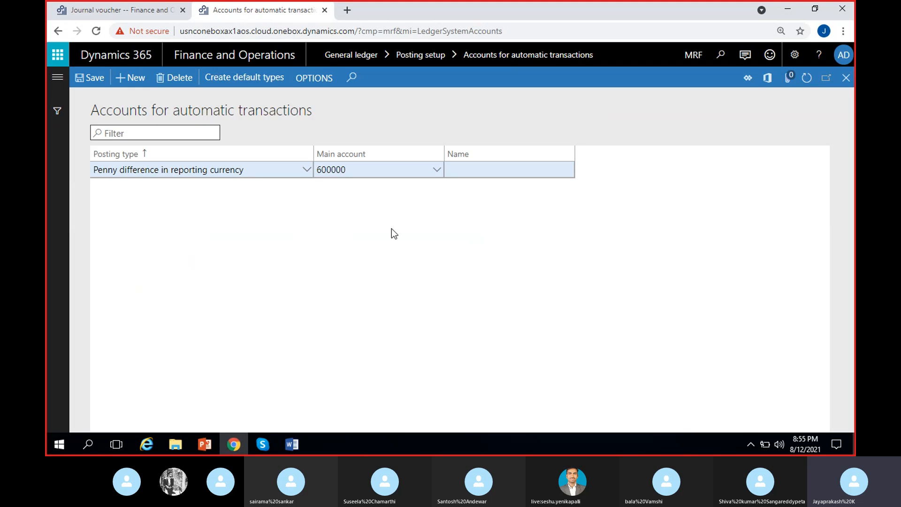
left_click(374, 235)
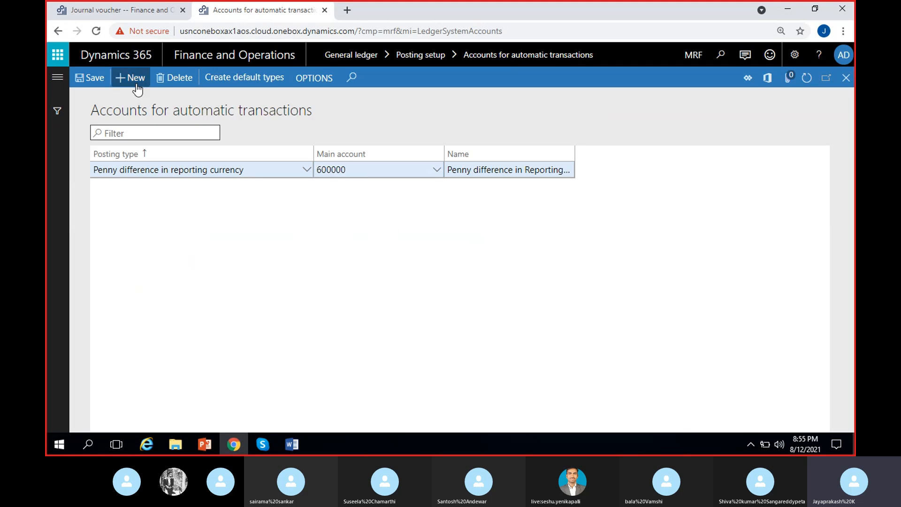
Add a Penny difference in accounting currency record with main account 600000 and save it.
key("alt+n")
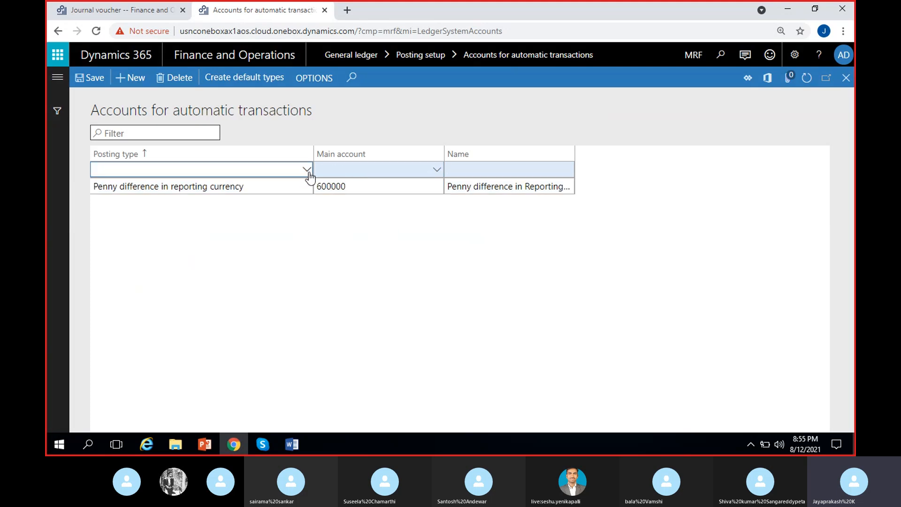
left_click(307, 170)
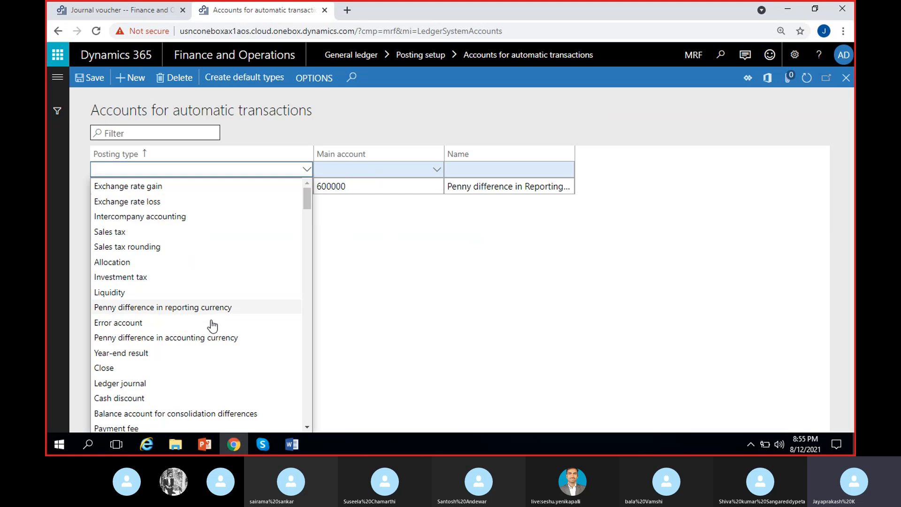
left_click(207, 338)
type("600000")
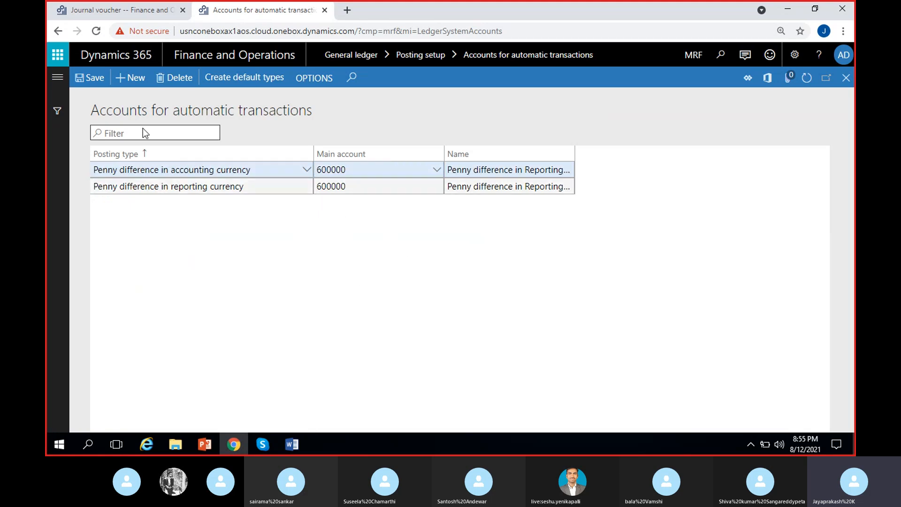
left_click(87, 77)
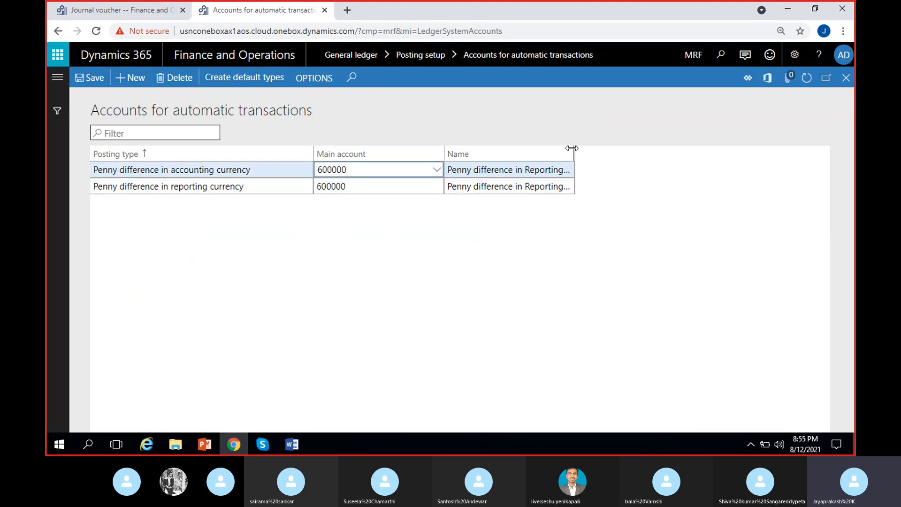
Widen the Name column, save the automatic transaction accounts and return to the MRF-000029 journal voucher.
left_click_drag(572, 148, 594, 148)
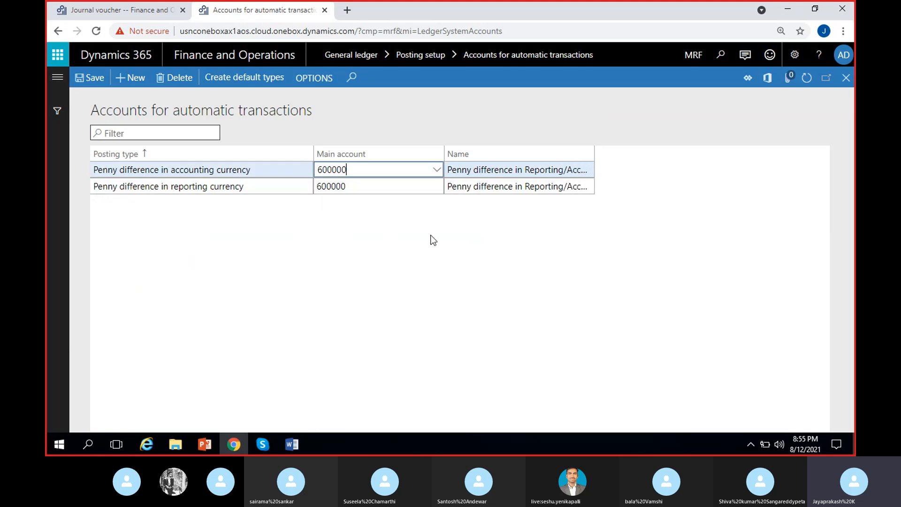
left_click(155, 154)
left_click(213, 286)
left_click(85, 79)
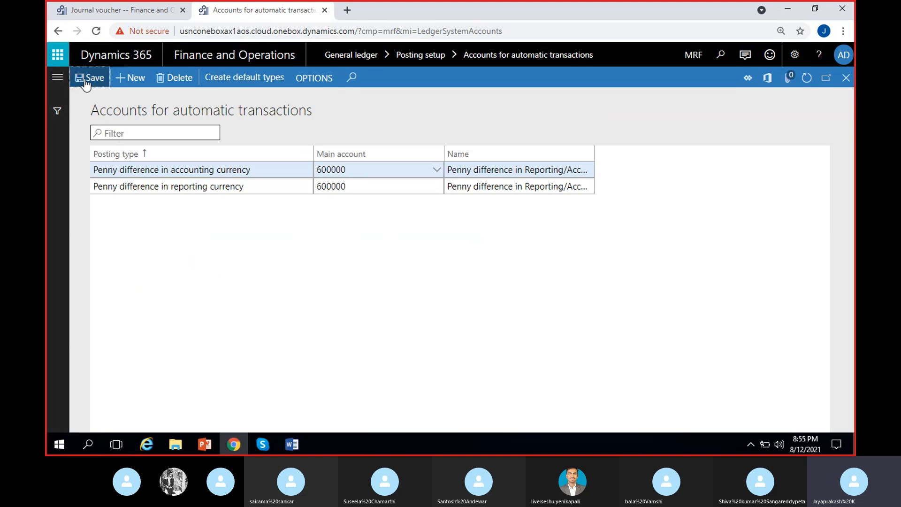
left_click(130, 16)
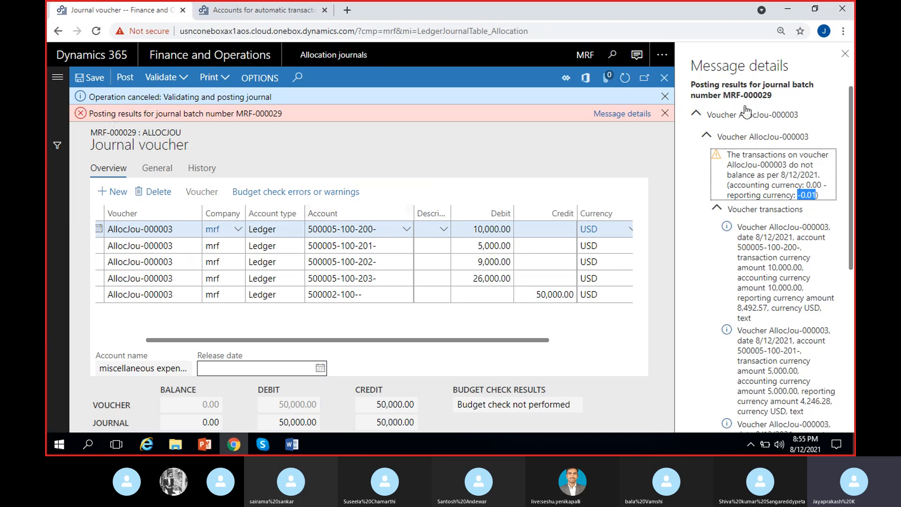
Close the message details, try to post allocation journal MRF-000029 again and open its posting message details.
left_click(845, 54)
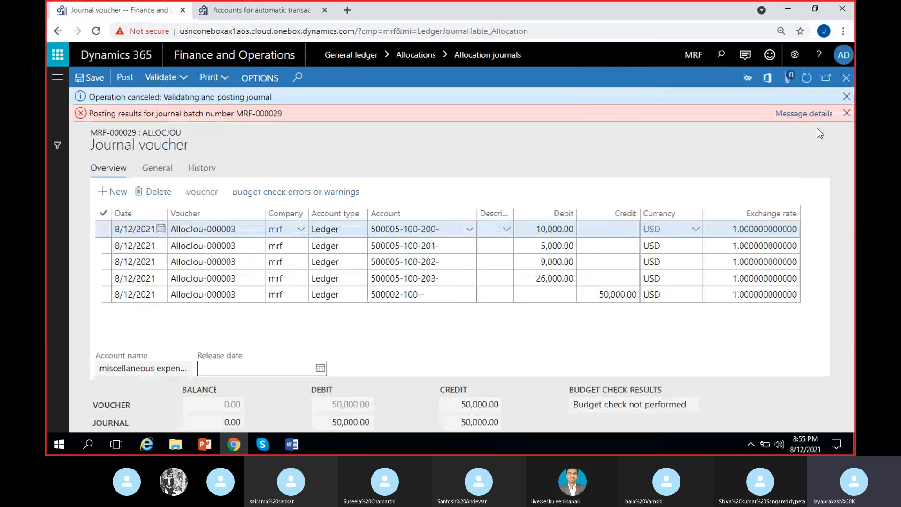
left_click(845, 113)
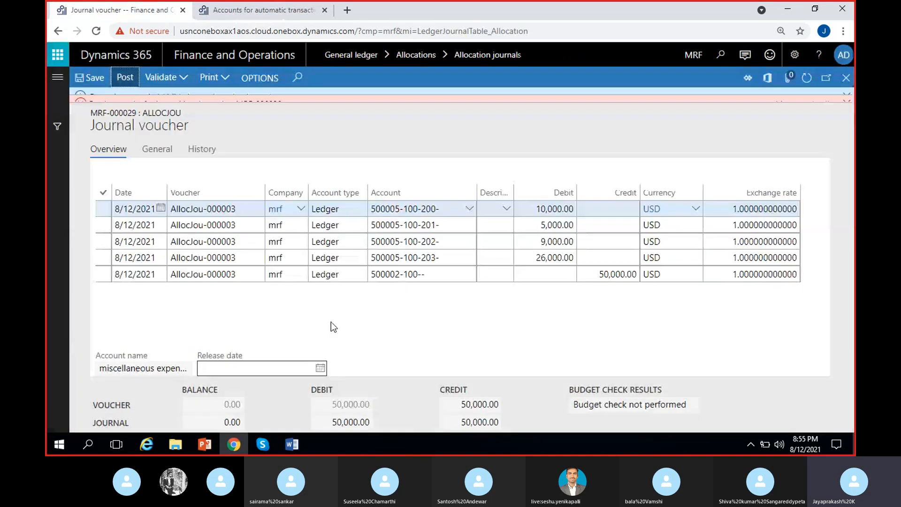
left_click(798, 114)
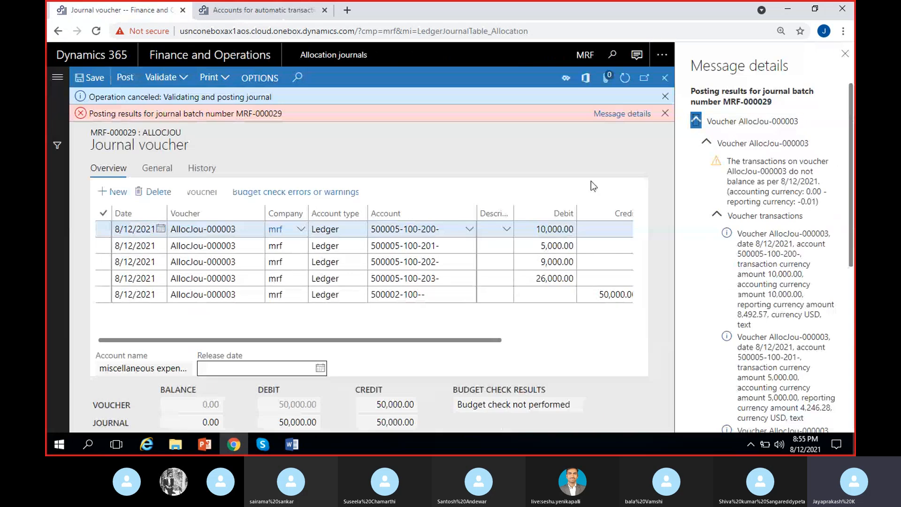
Open the General ledger parameters from the general ledger setup and compare the penny difference limits with the journal's posting messages.
left_click(257, 12)
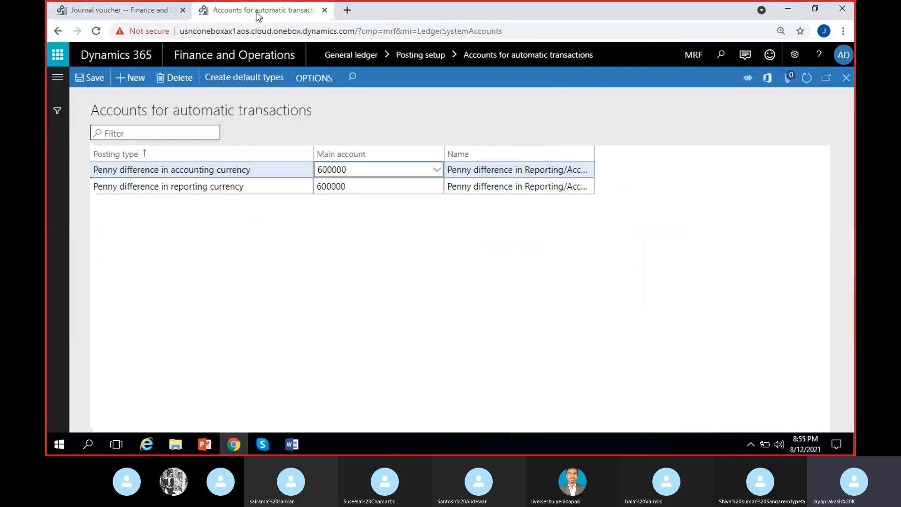
left_click(57, 77)
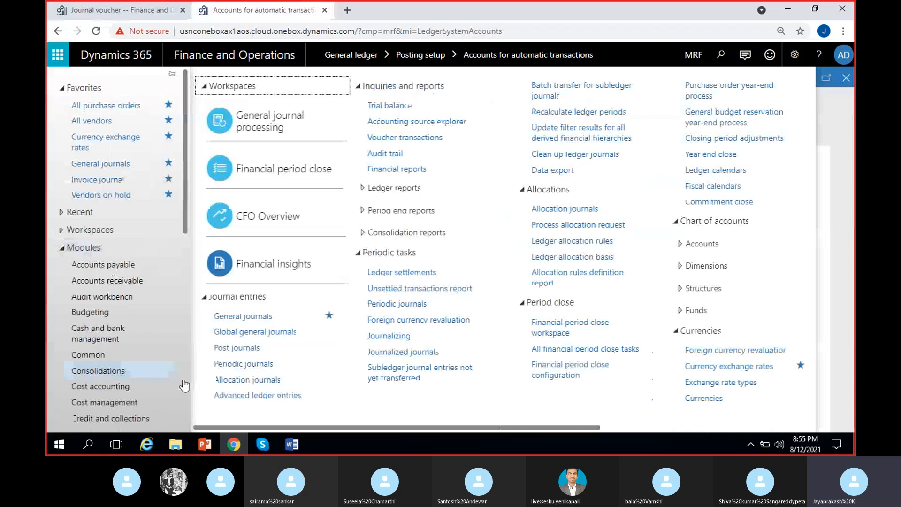
left_click_drag(314, 427, 529, 427)
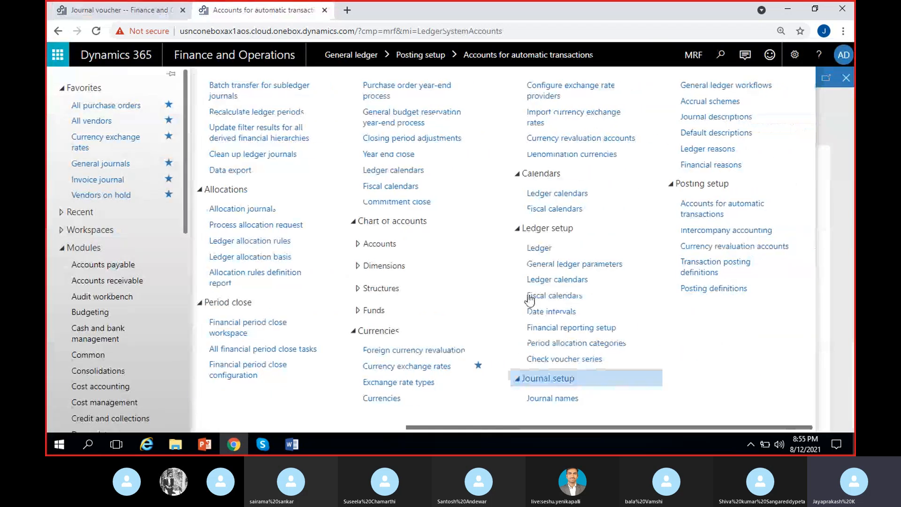
left_click(576, 263)
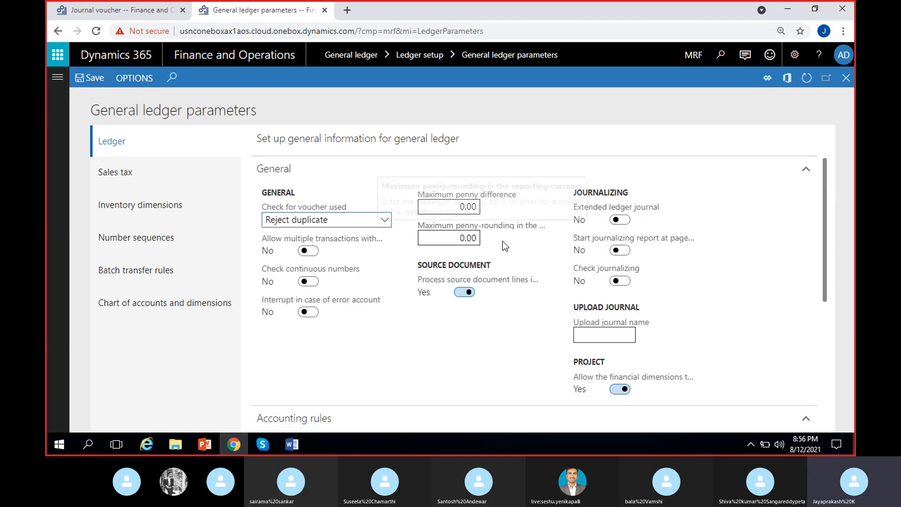
left_click(474, 206)
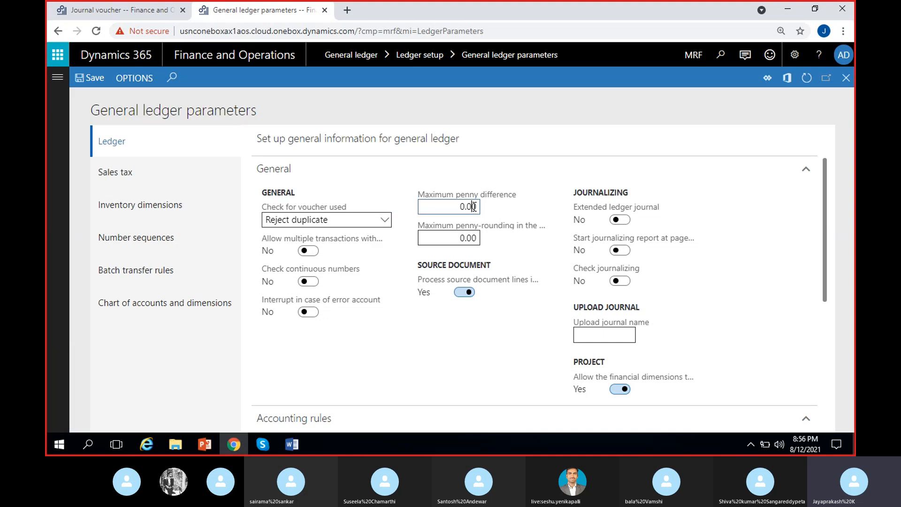
left_click(519, 242)
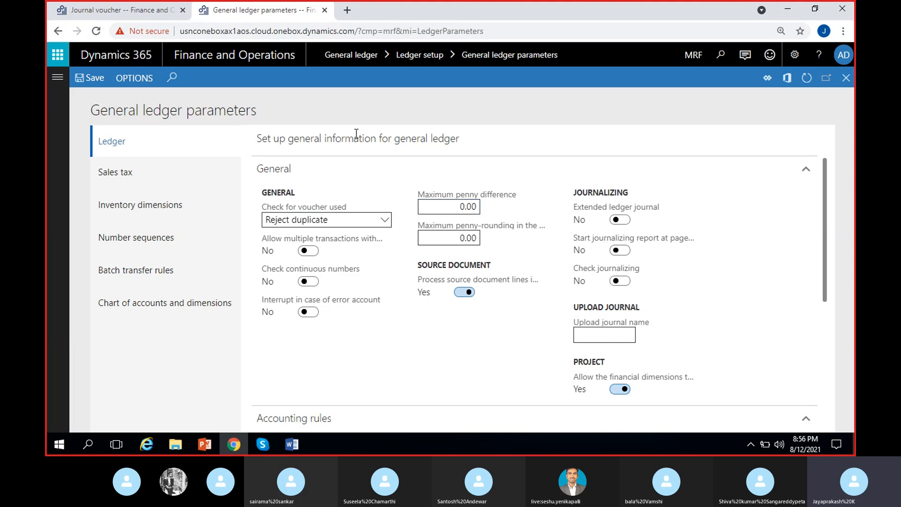
left_click(162, 12)
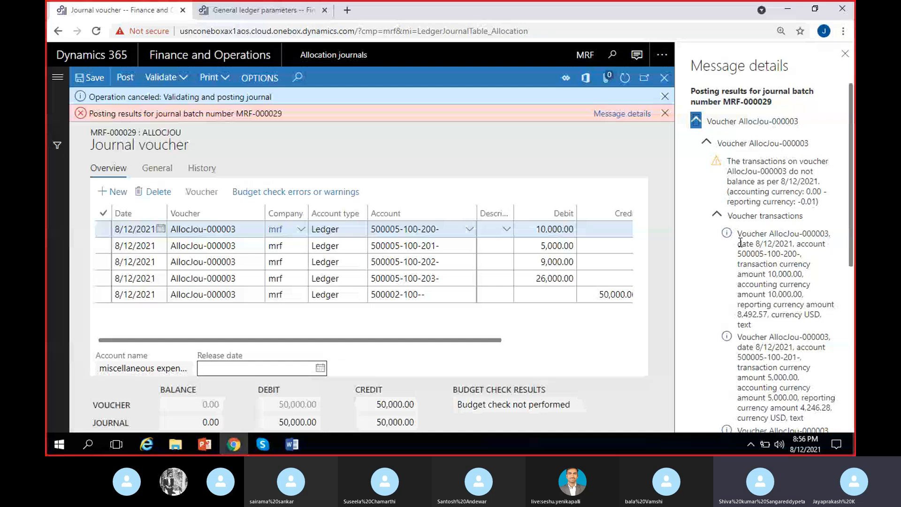
Set both the maximum penny difference and the maximum penny-rounding in the reporting currency to 0.10 in the ledger parameters and save.
left_click(264, 14)
left_click(473, 206)
key("BackSpace")
key("BackSpace")
type("10")
left_click(473, 238)
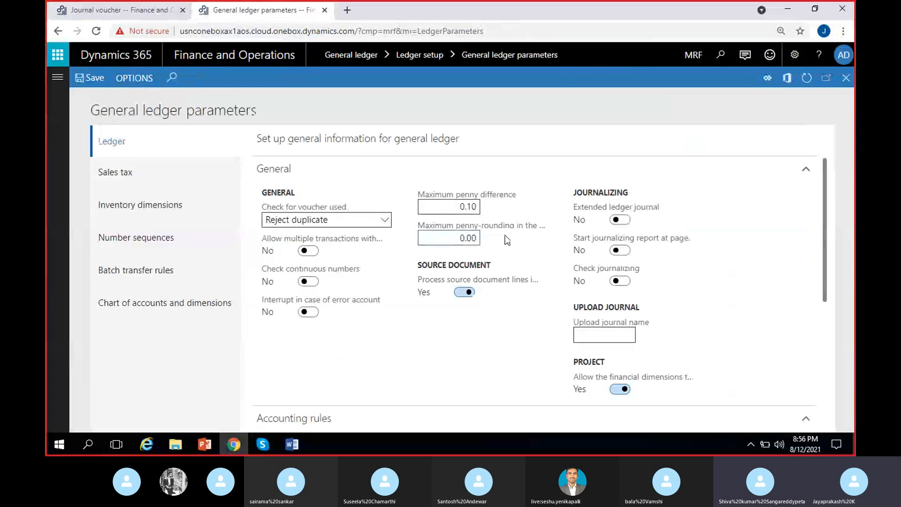
key("BackSpace")
key("BackSpace")
type("10")
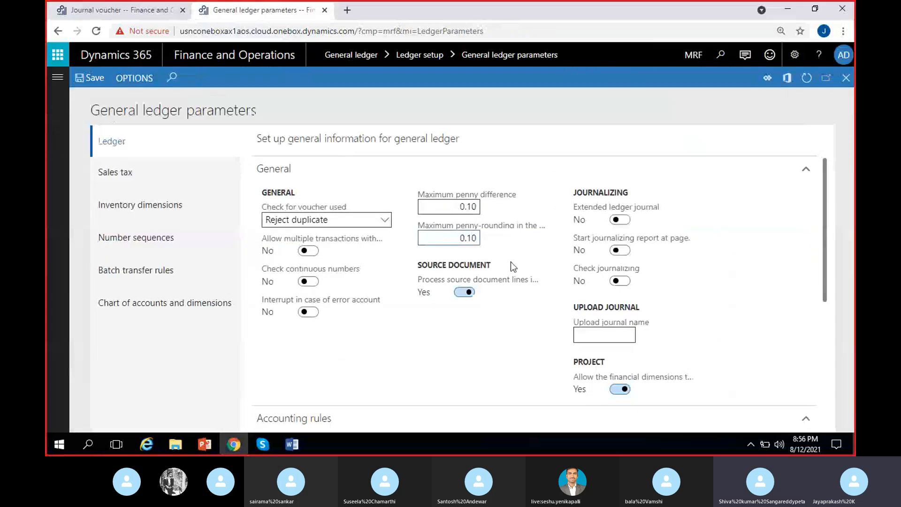
left_click(91, 80)
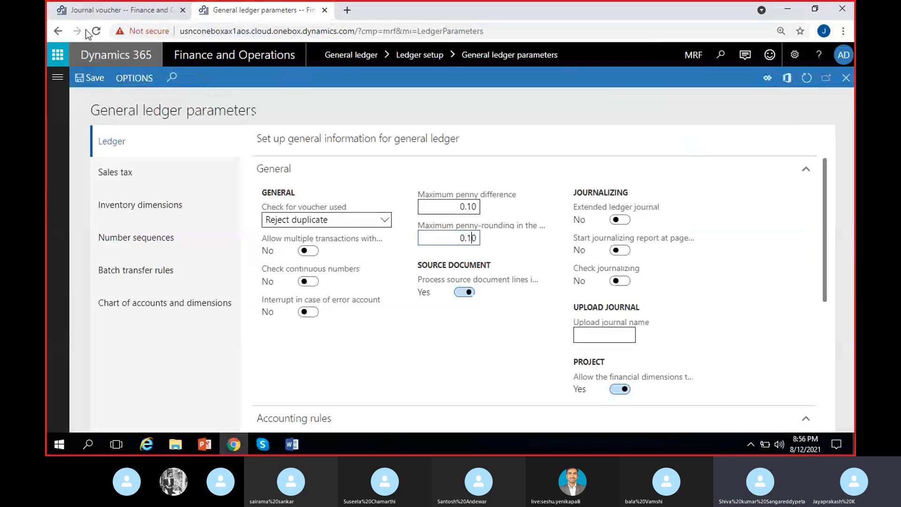
Return to the MRF-000029 journal voucher, close the message details, post the journal and dismiss the notification.
left_click(94, 12)
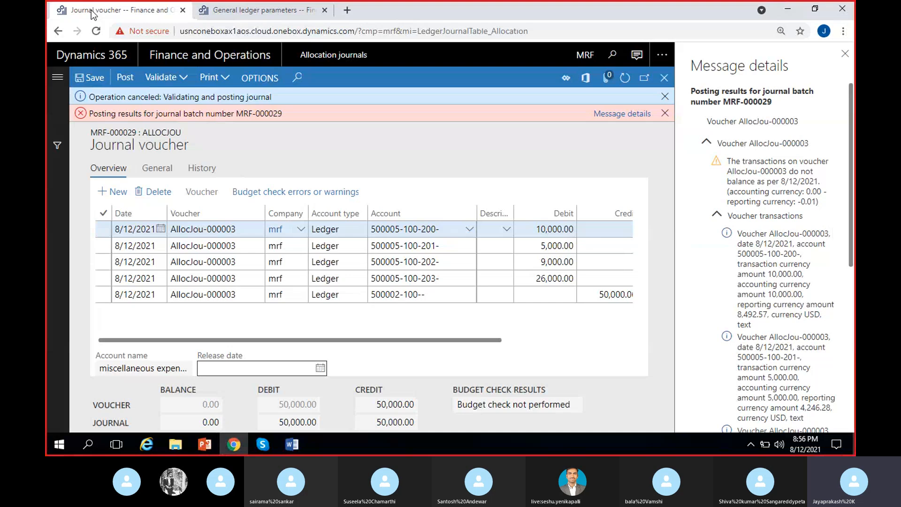
left_click(846, 53)
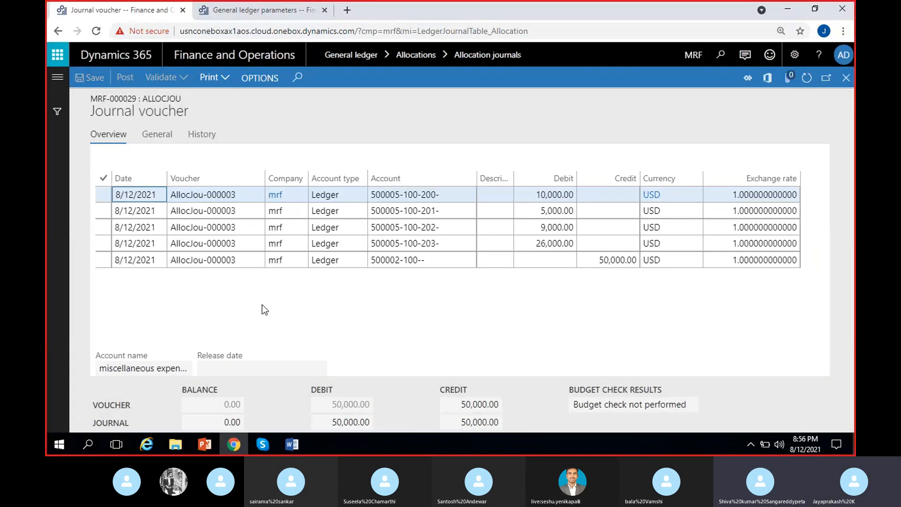
left_click(831, 97)
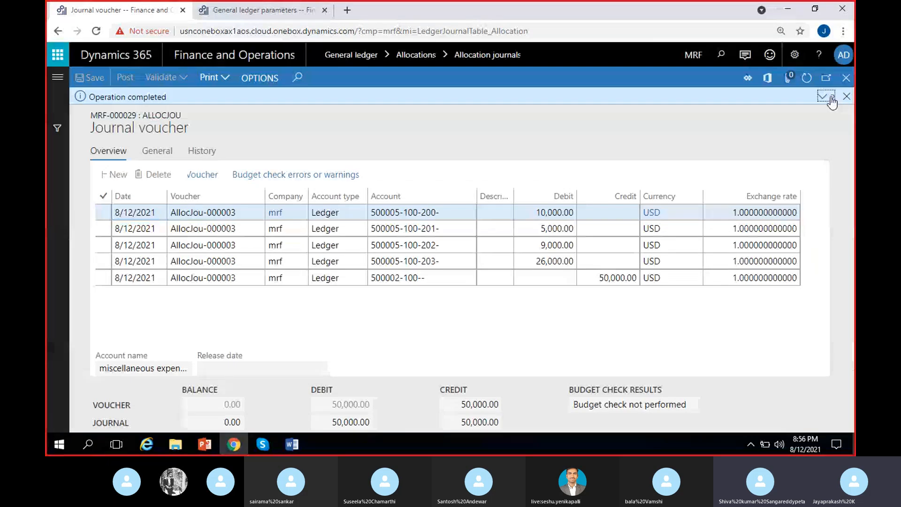
left_click(847, 96)
Open the posted voucher's transactions and check the reporting currency amount and posting type of the penny difference line.
left_click(203, 157)
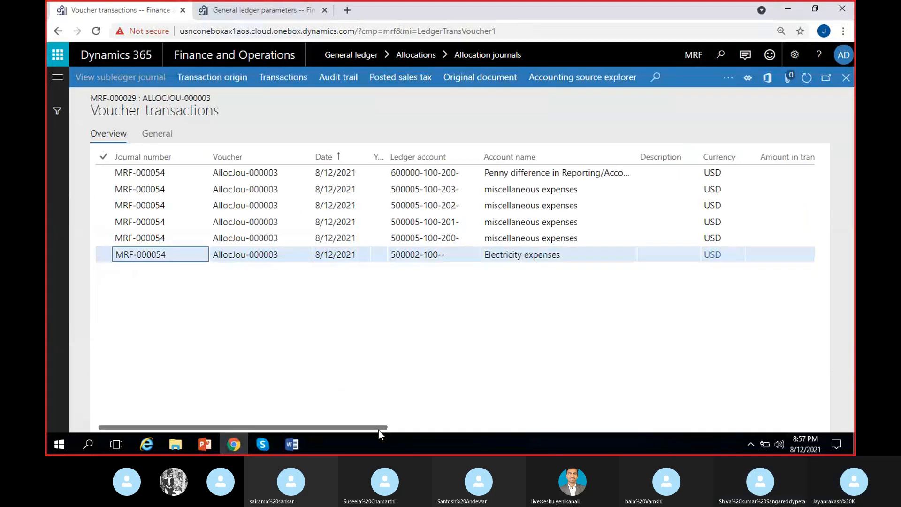
left_click_drag(378, 429, 522, 419)
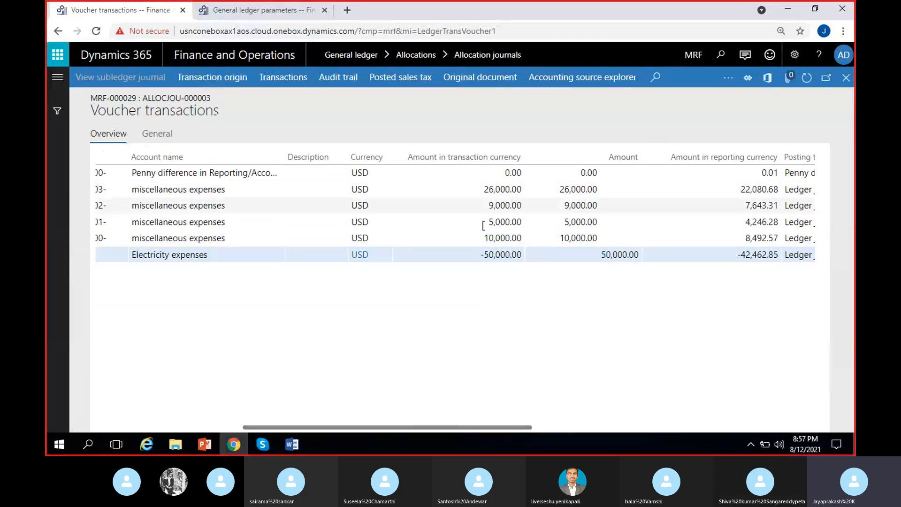
left_click_drag(525, 427, 572, 427)
left_click(649, 172)
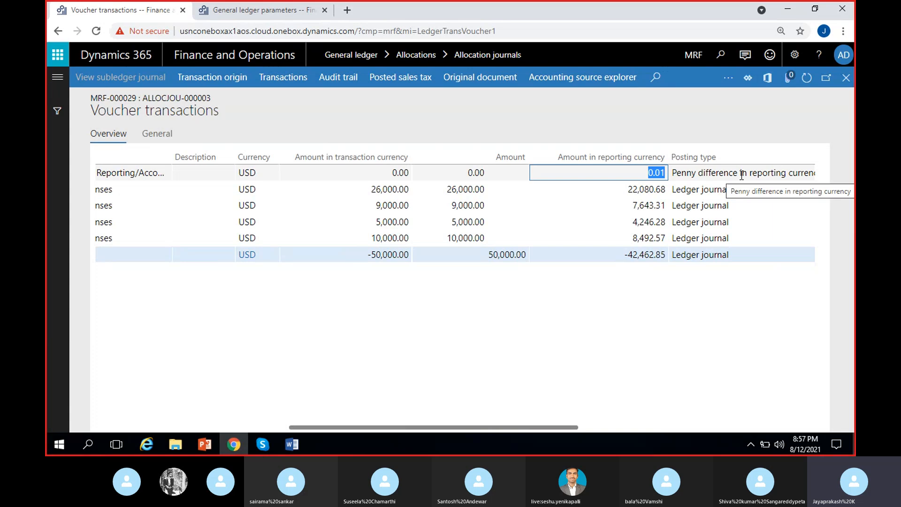
left_click_drag(567, 427, 617, 398)
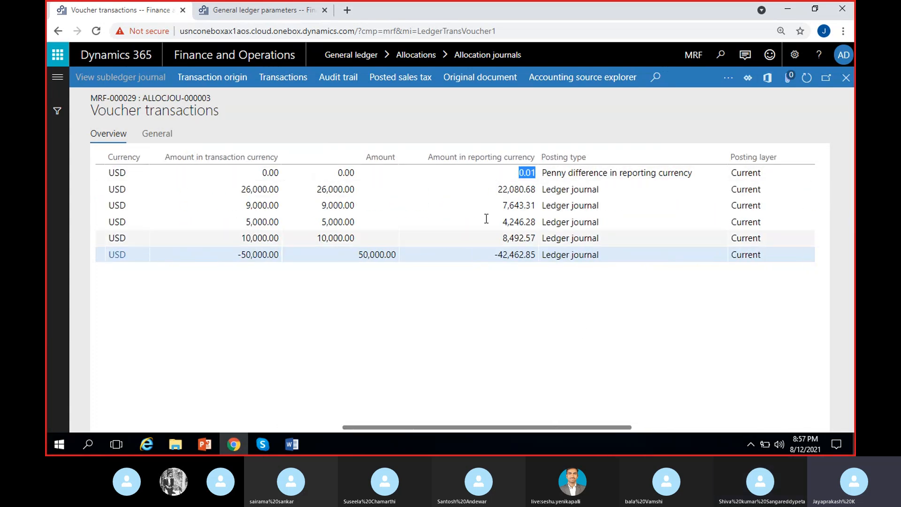
Check the penny difference line's ledger account and widen the Account name column to show its full name.
left_click_drag(533, 427, 416, 426)
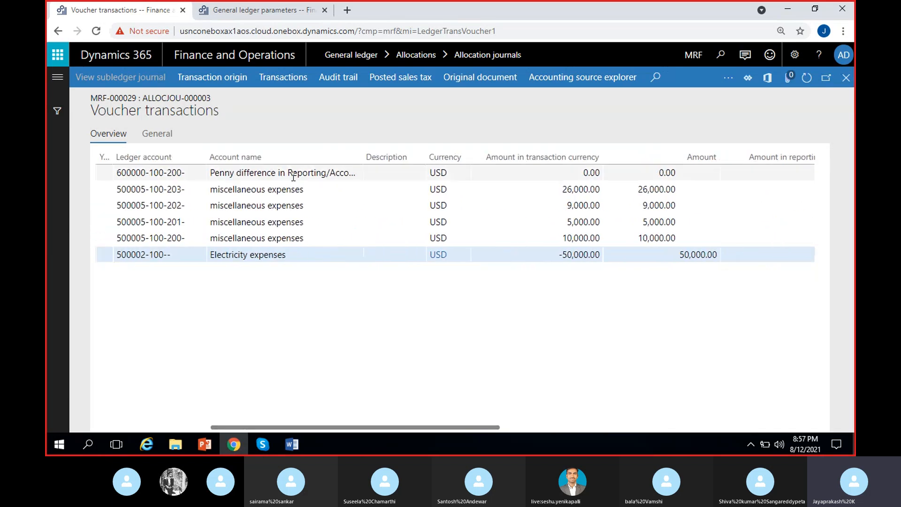
double_click(117, 175)
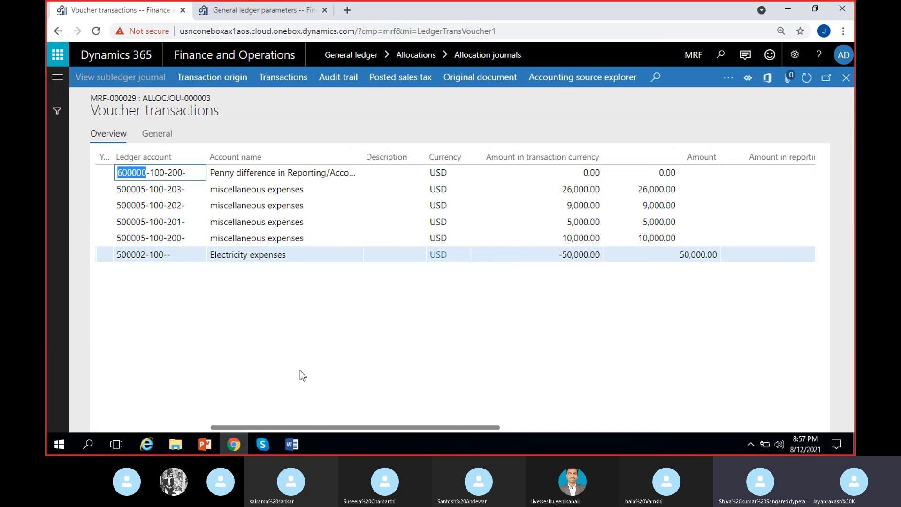
left_click(145, 174)
left_click(520, 366)
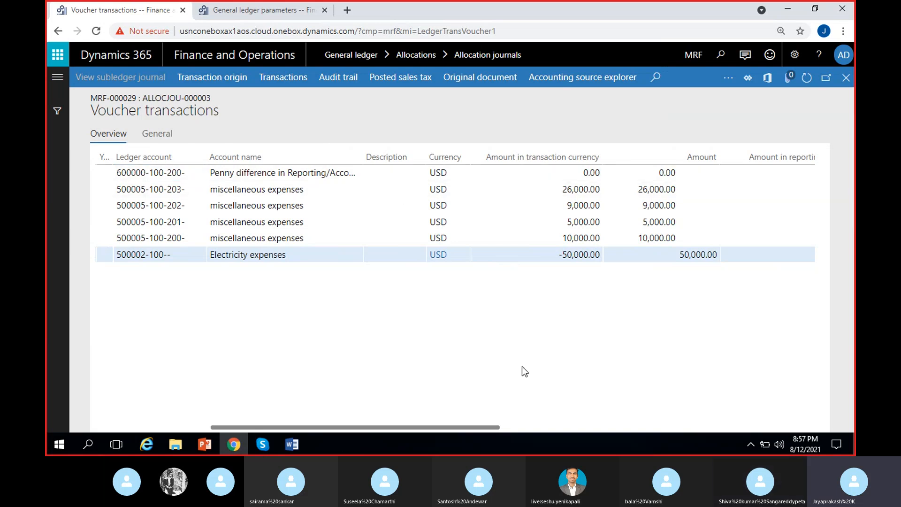
left_click_drag(358, 155, 415, 155)
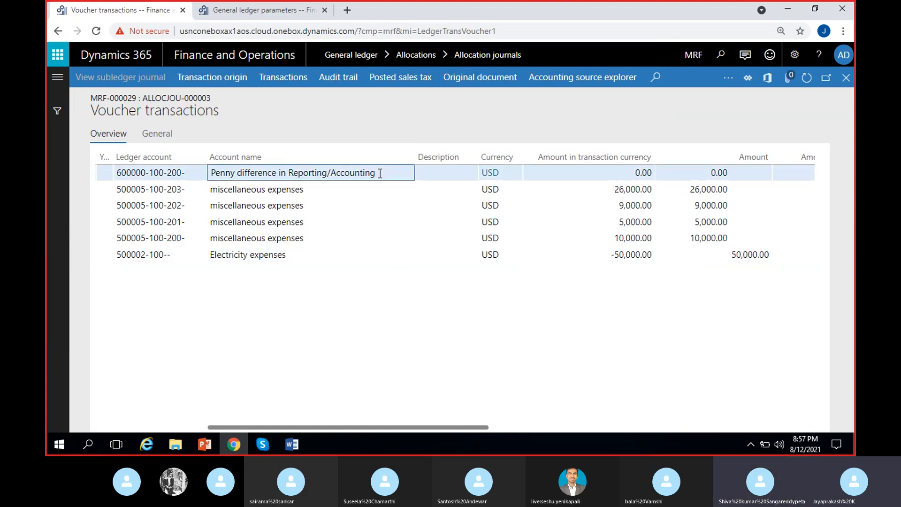
Examine the voucher transactions across accounts, amounts in transaction and reporting currency, posting types and posting layers.
scroll(464, 366, "right", 3)
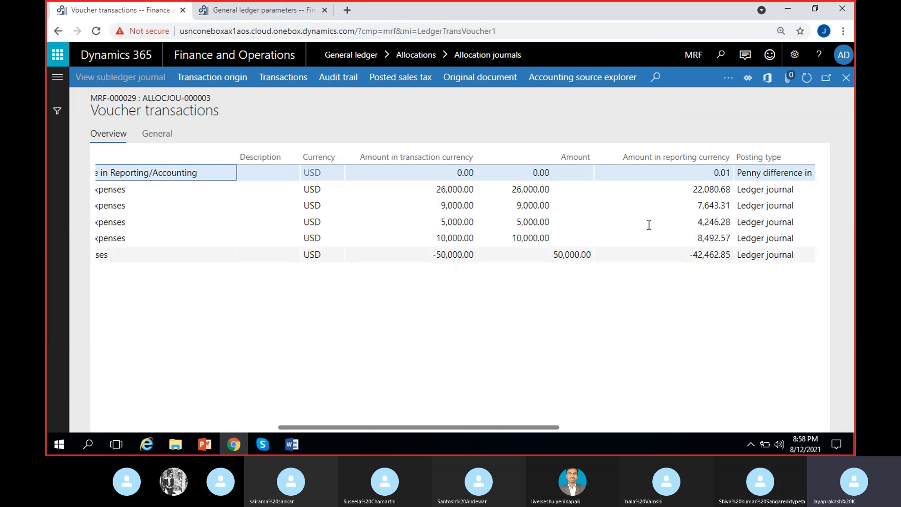
left_click_drag(554, 428, 628, 425)
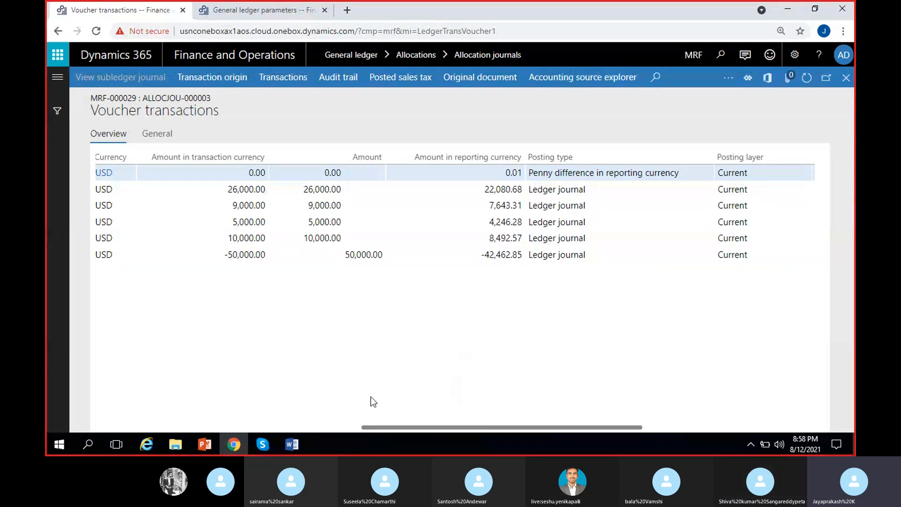
scroll(556, 364, "right", 2)
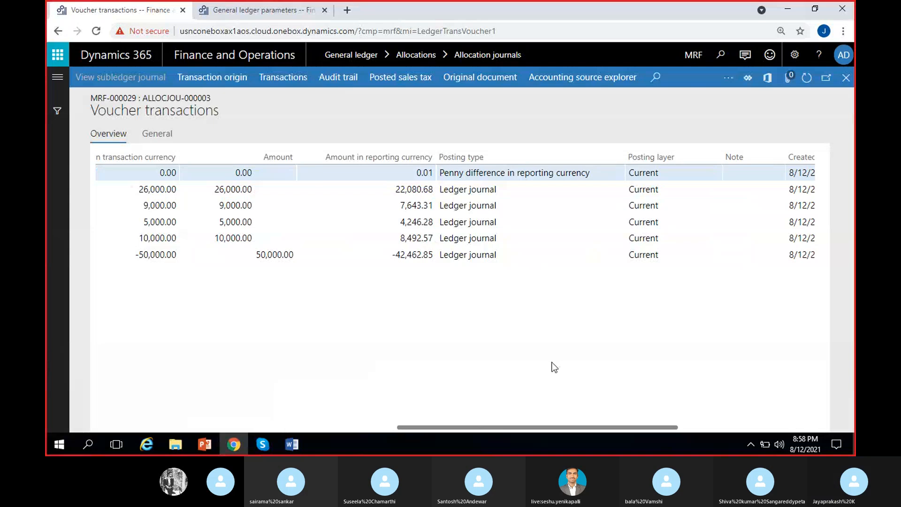
scroll(413, 348, "left", 2)
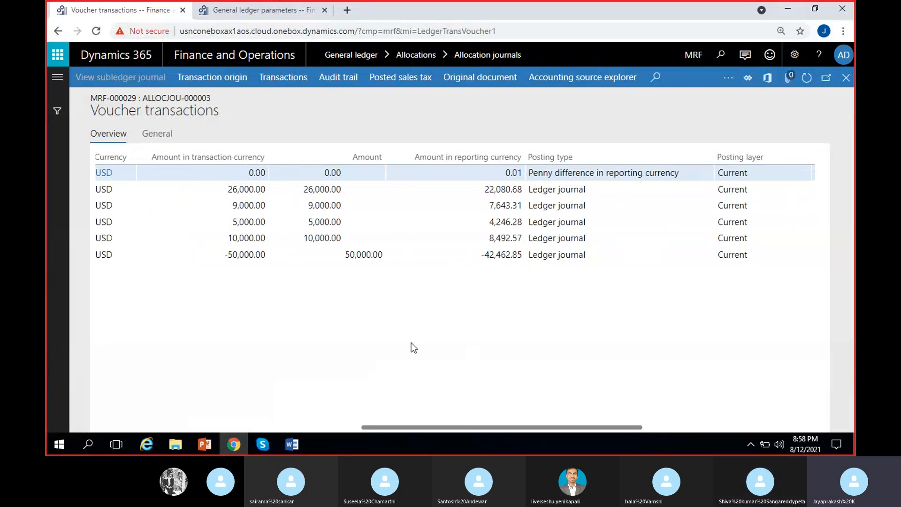
scroll(412, 348, "left", 4)
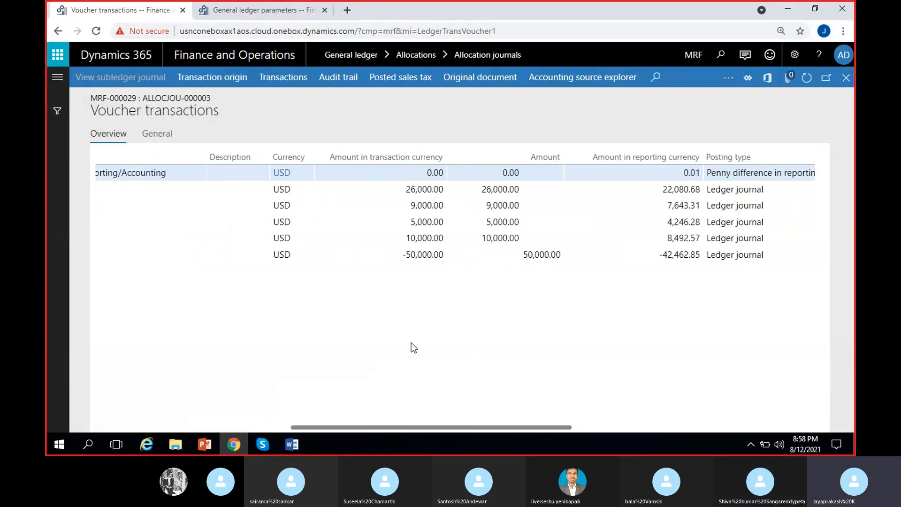
scroll(413, 347, "left", 10)
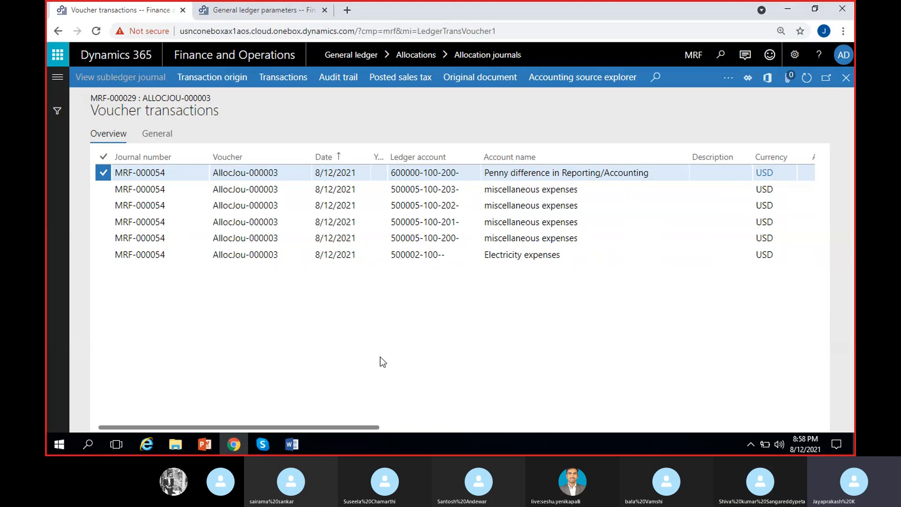
scroll(488, 312, "right", 10)
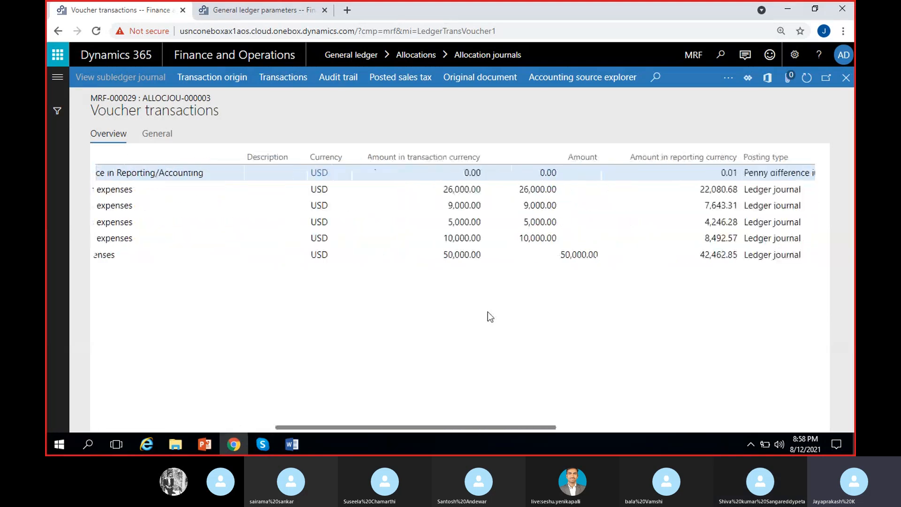
scroll(461, 319, "right", 3)
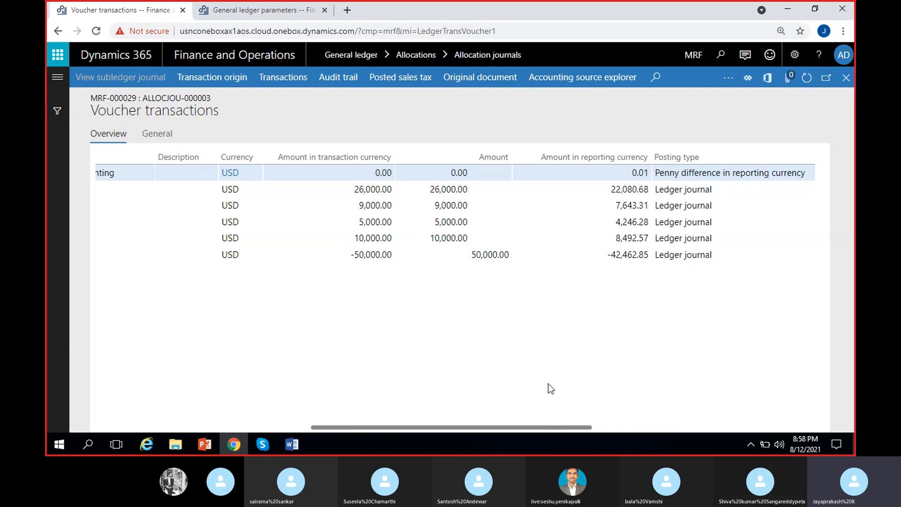
Close the voucher transactions and switch to the Word document, going to the notes on ledger allocations.
left_click(849, 80)
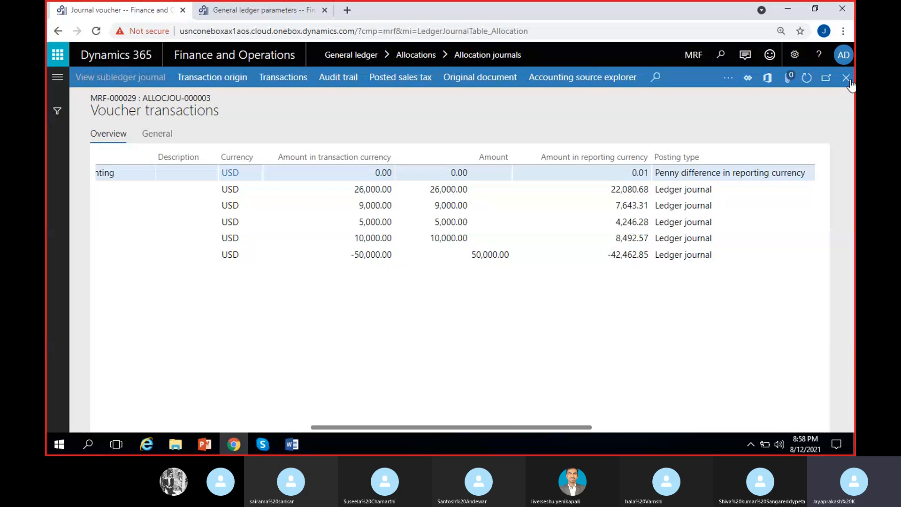
left_click(850, 81)
left_click(290, 444)
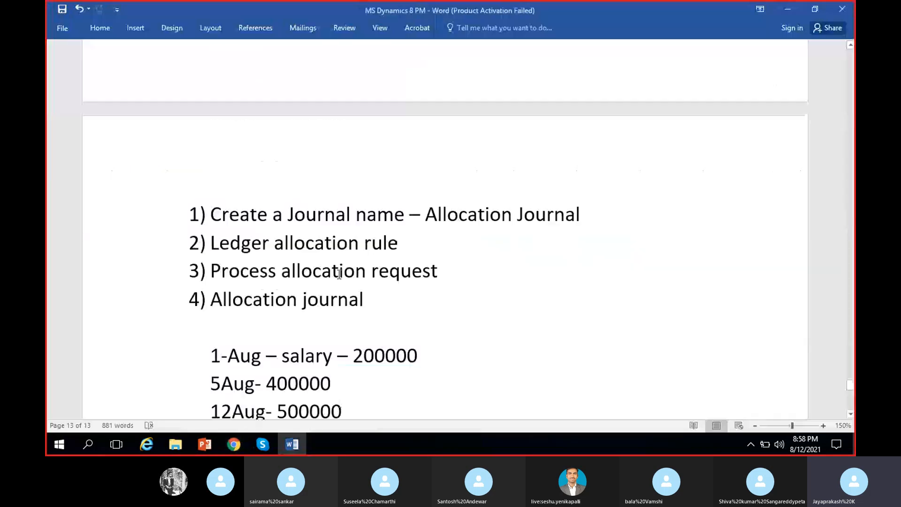
scroll(339, 274, "up", 15)
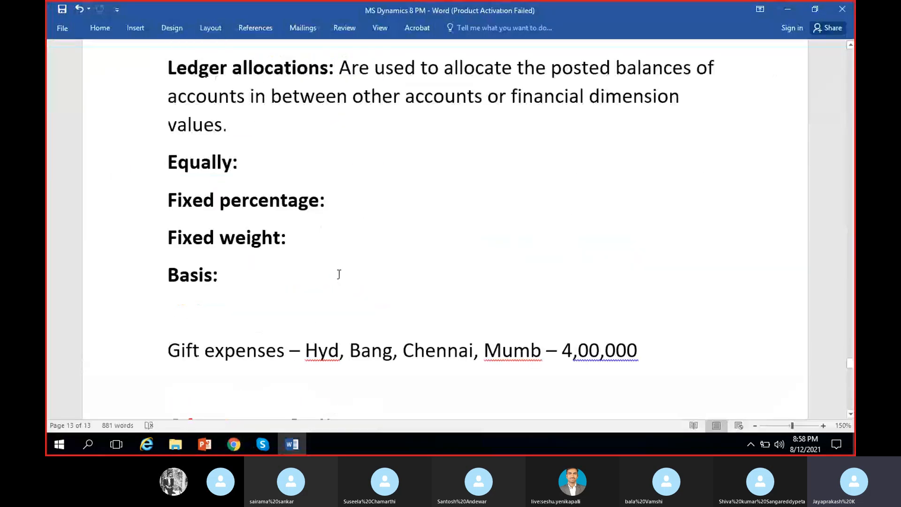
Review the ledger allocation notes, highlighting the definition with the Equally, Fixed percentage and Fixed weight methods, and the Basis method separately.
left_click_drag(298, 283, 147, 112)
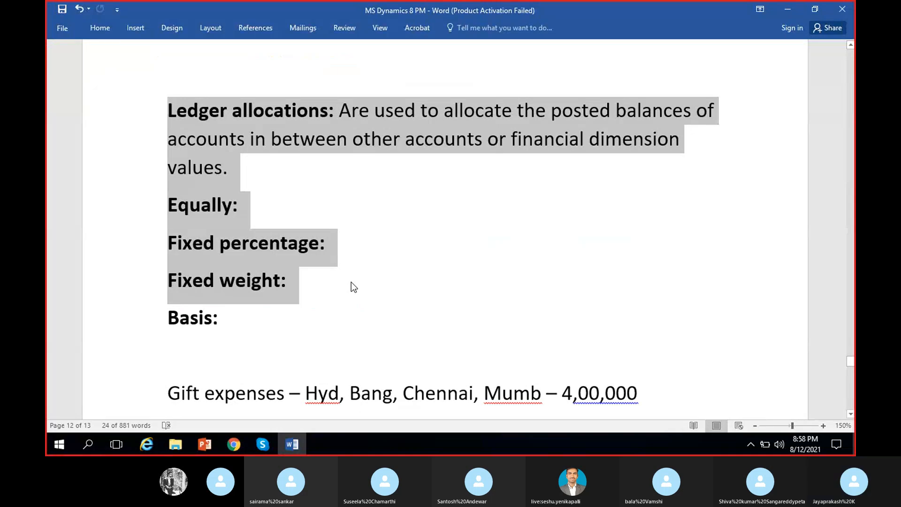
left_click(329, 284)
scroll(331, 289, "down", 1)
left_click(257, 312)
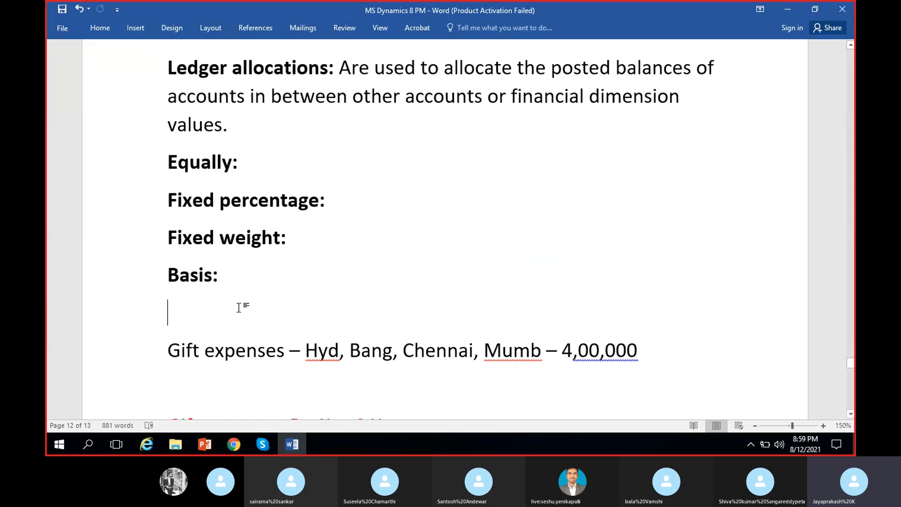
left_click(239, 278)
triple_click(183, 280)
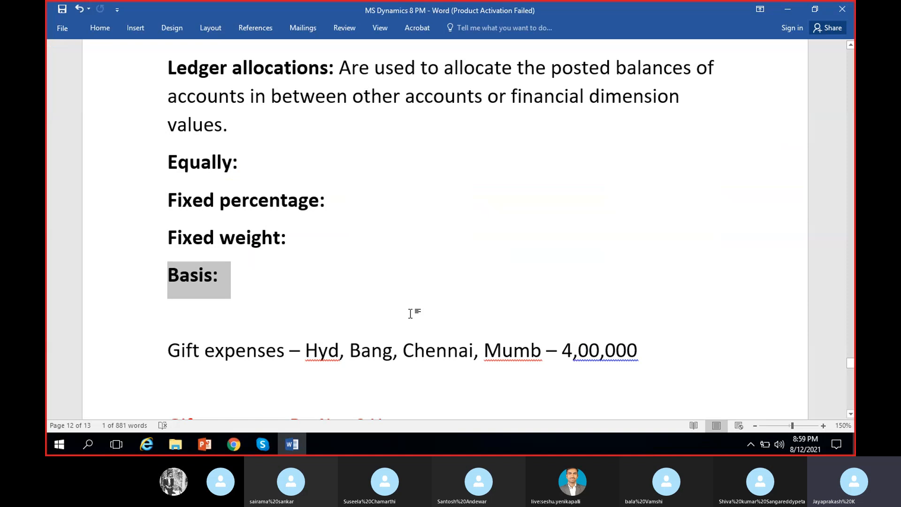
left_click(229, 286)
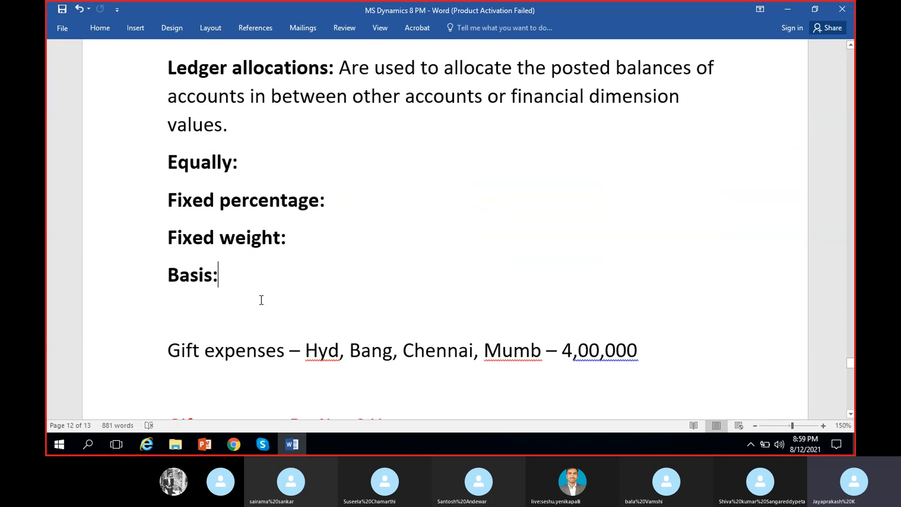
Start a new unindented paragraph below "Electricity expenses" at the end of the document, leaving a blank line between them.
scroll(262, 300, "down", 2)
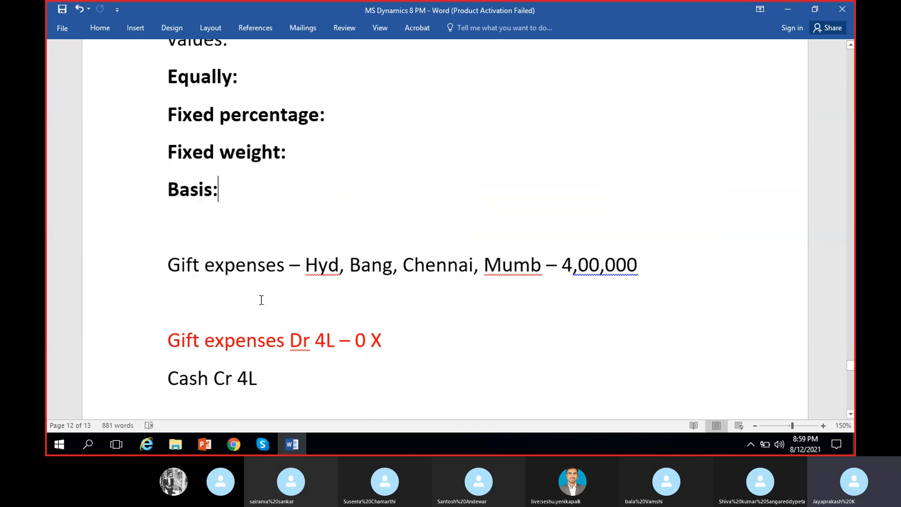
scroll(261, 300, "down", 15)
scroll(263, 314, "up", 2)
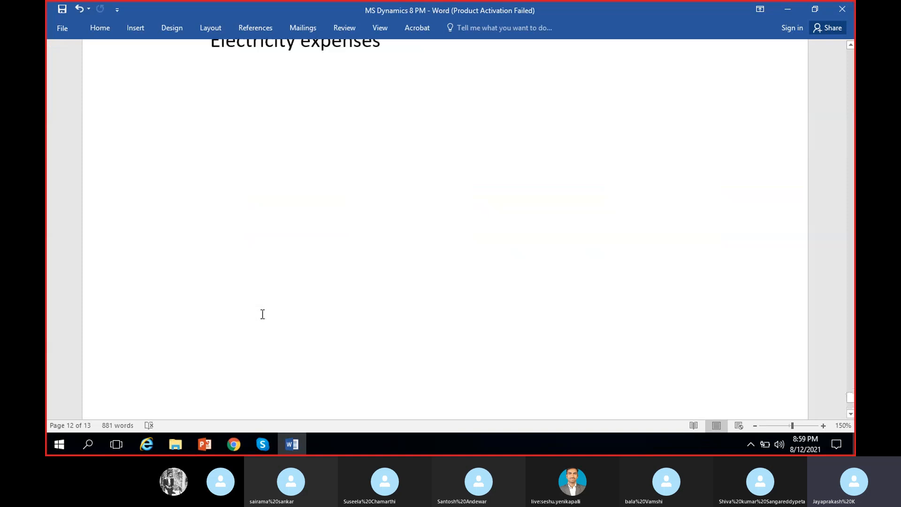
left_click(255, 274)
left_click(387, 103)
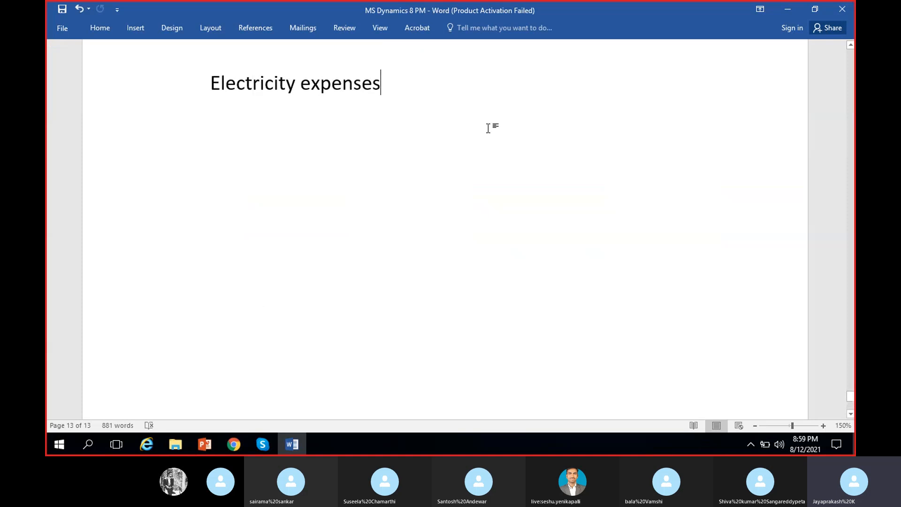
key("Return")
key("Return")
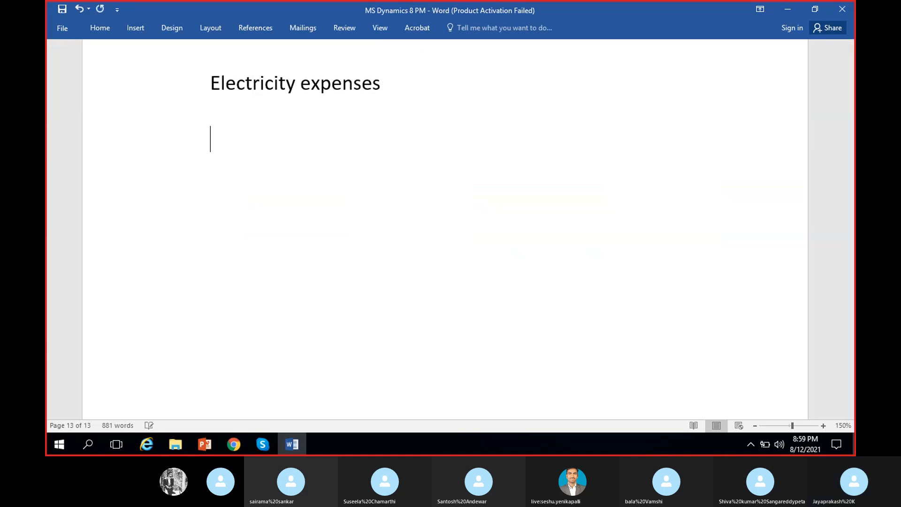
scroll(444, 185, "up", 3)
scroll(445, 187, "down", 4)
key("BackSpace")
key("BackSpace")
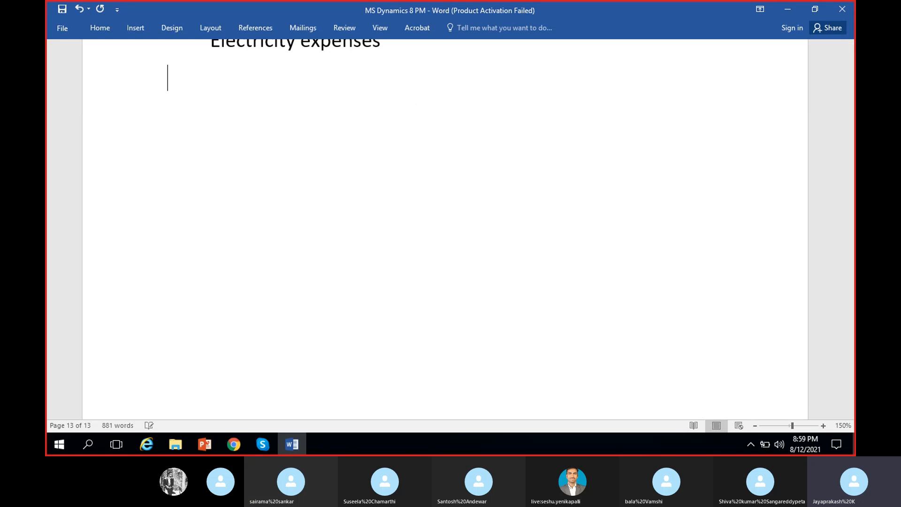
key("Return")
Write the example line "Advertisement expenses – Year – 100000" in the new paragraph.
type("Advertisem")
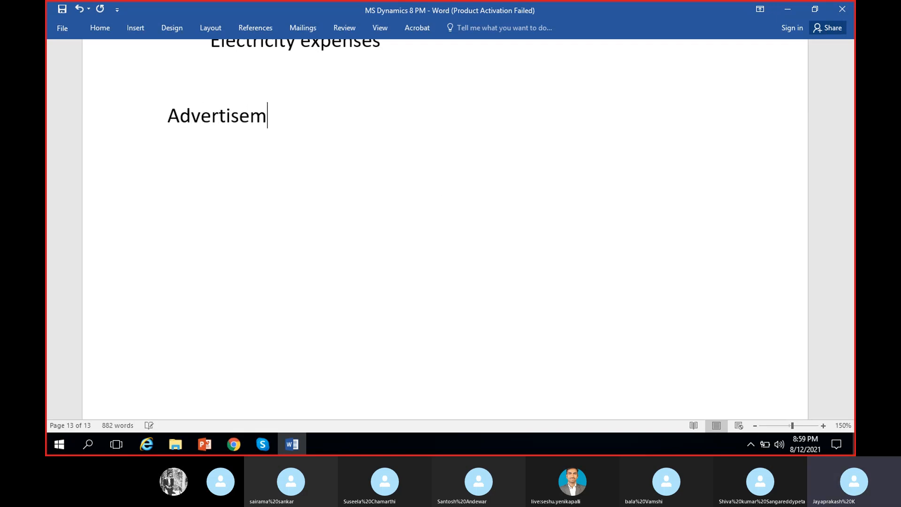
type("ent expe")
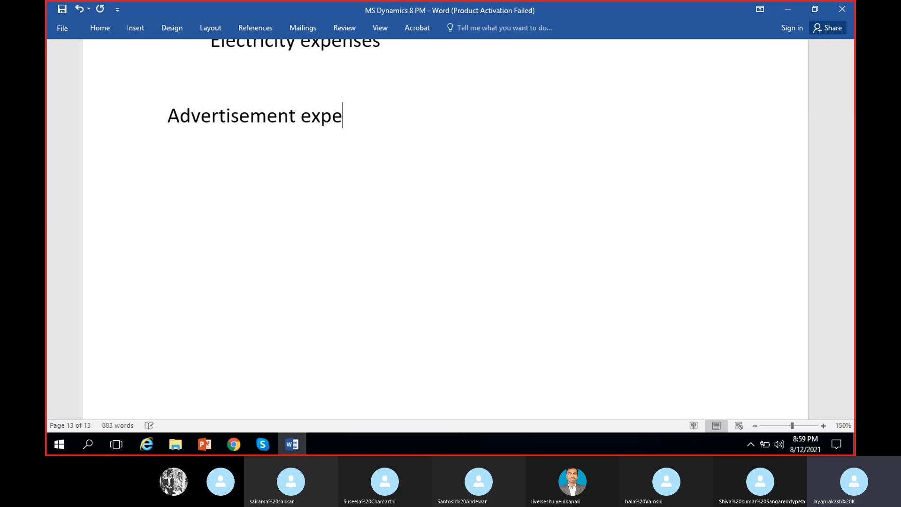
type("nses - Y")
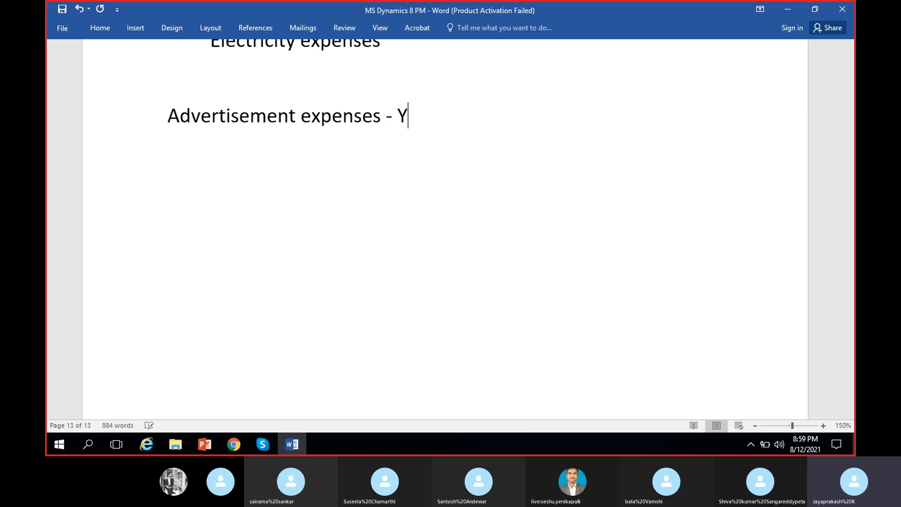
type("ear - ")
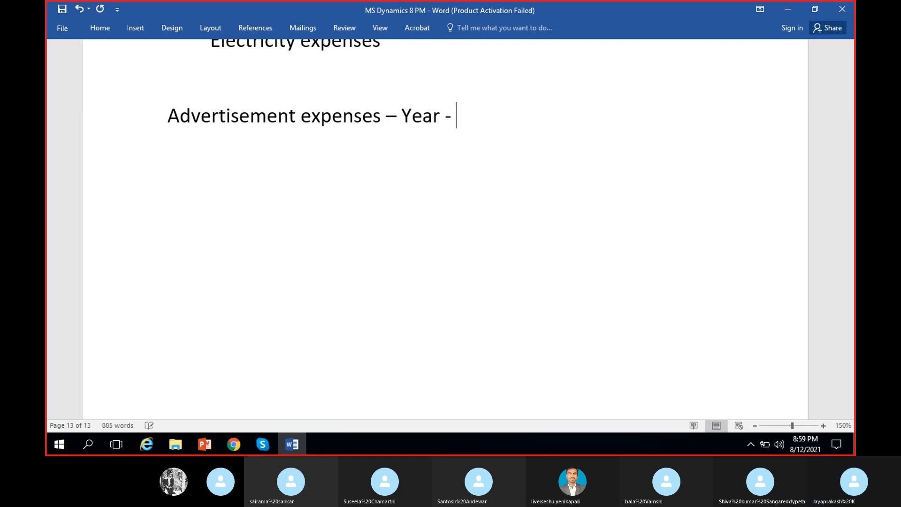
type("100000")
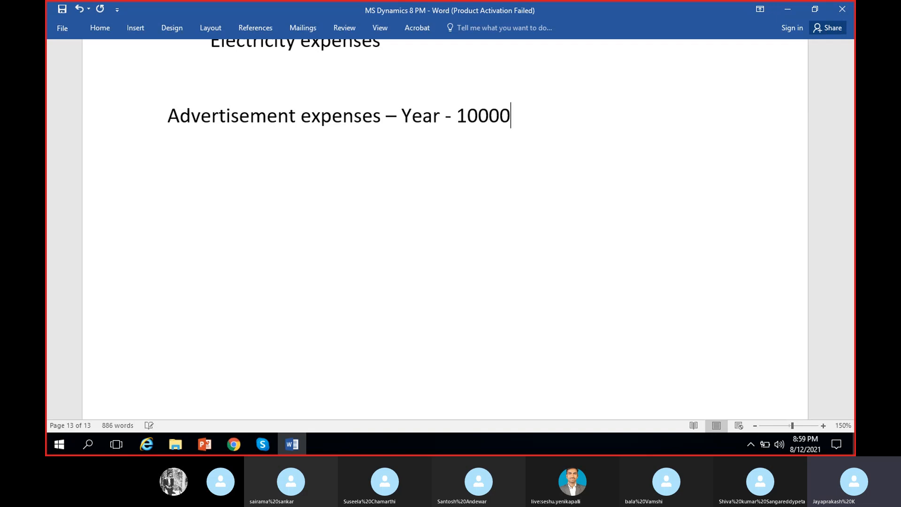
Add comma separators to the yearly advertisement expense amount so it is written as 1,00,000.
left_click(469, 117)
type(",")
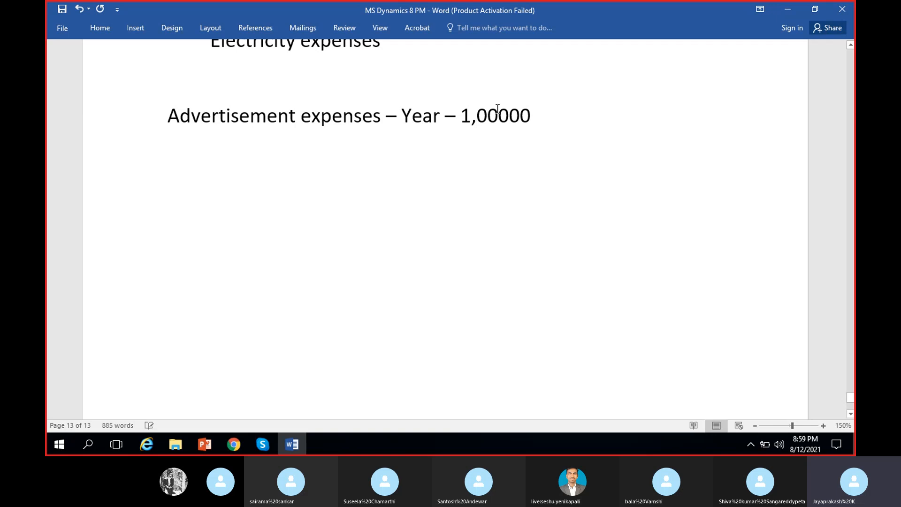
key("Right")
key("Right")
type(",")
left_click(606, 108)
scroll(563, 172, "up", 2)
scroll(562, 172, "down", 1)
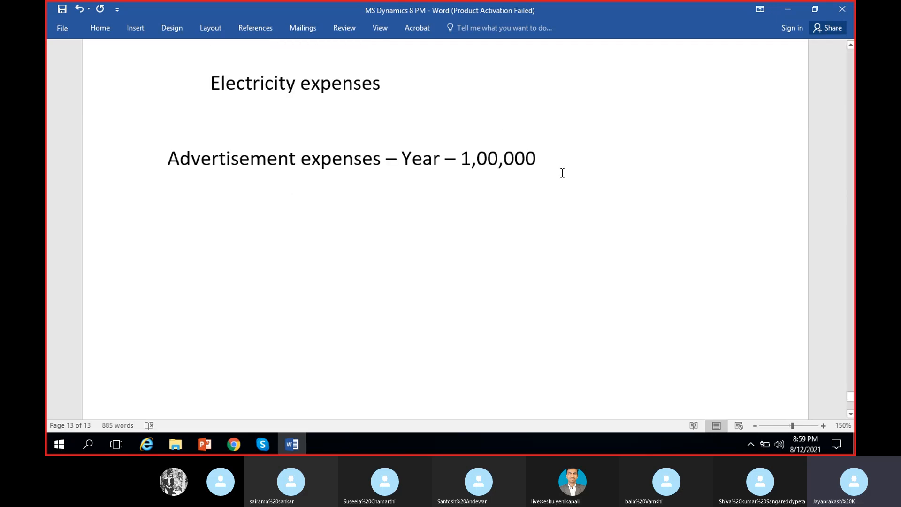